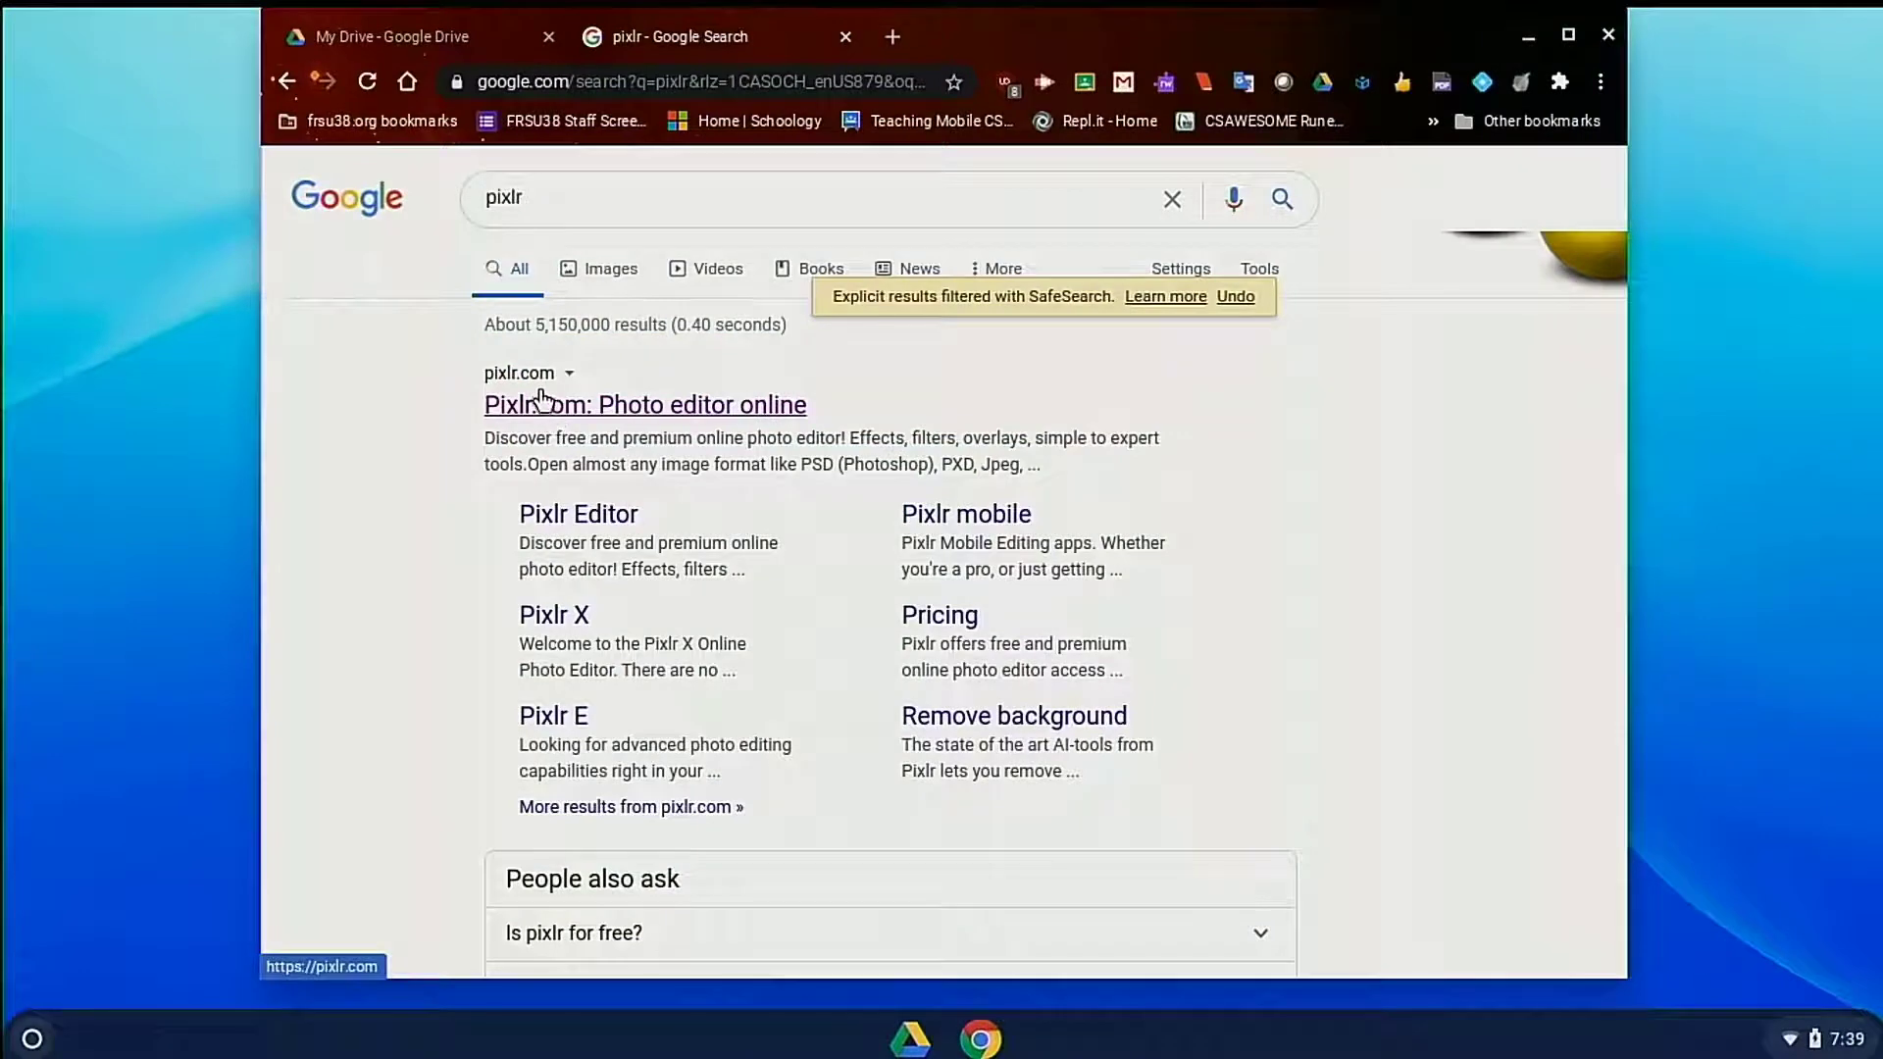
Step: Open the Pixlr website from the search results and go to the sign-up form for a new account
click(544, 392)
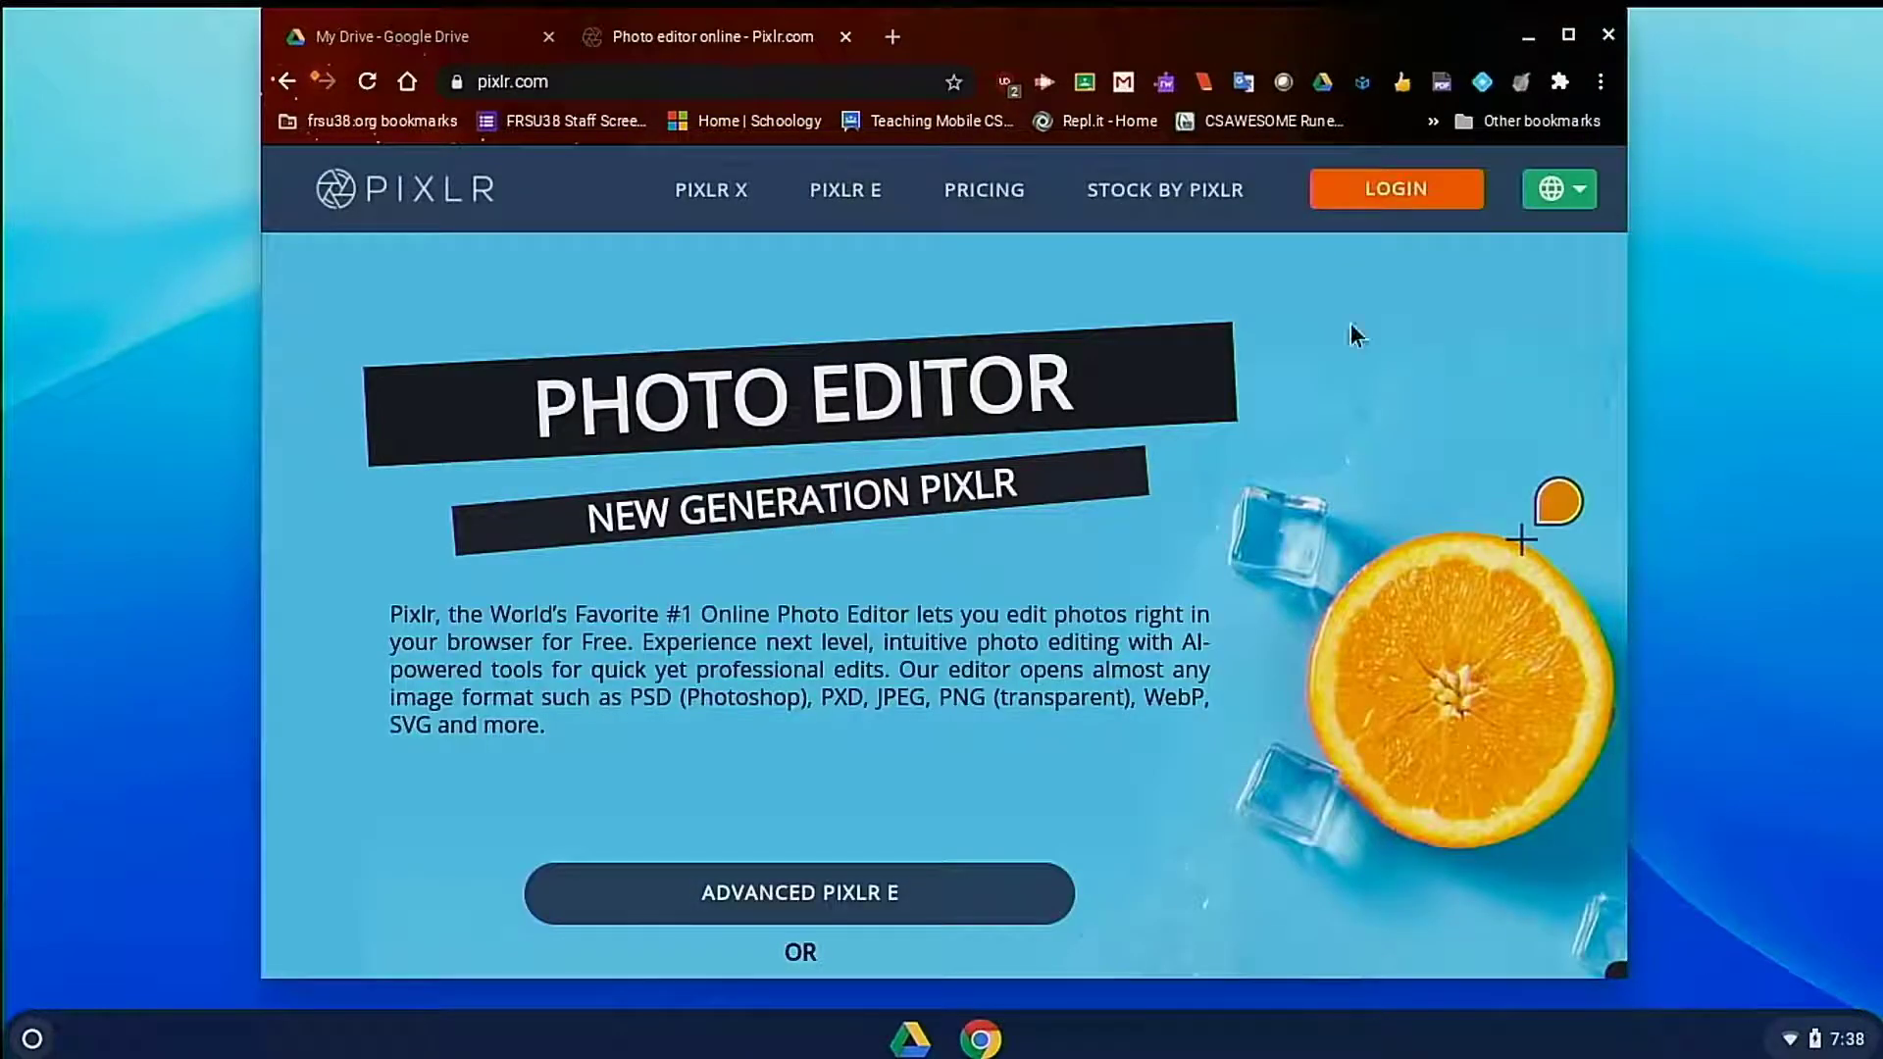
click(1410, 190)
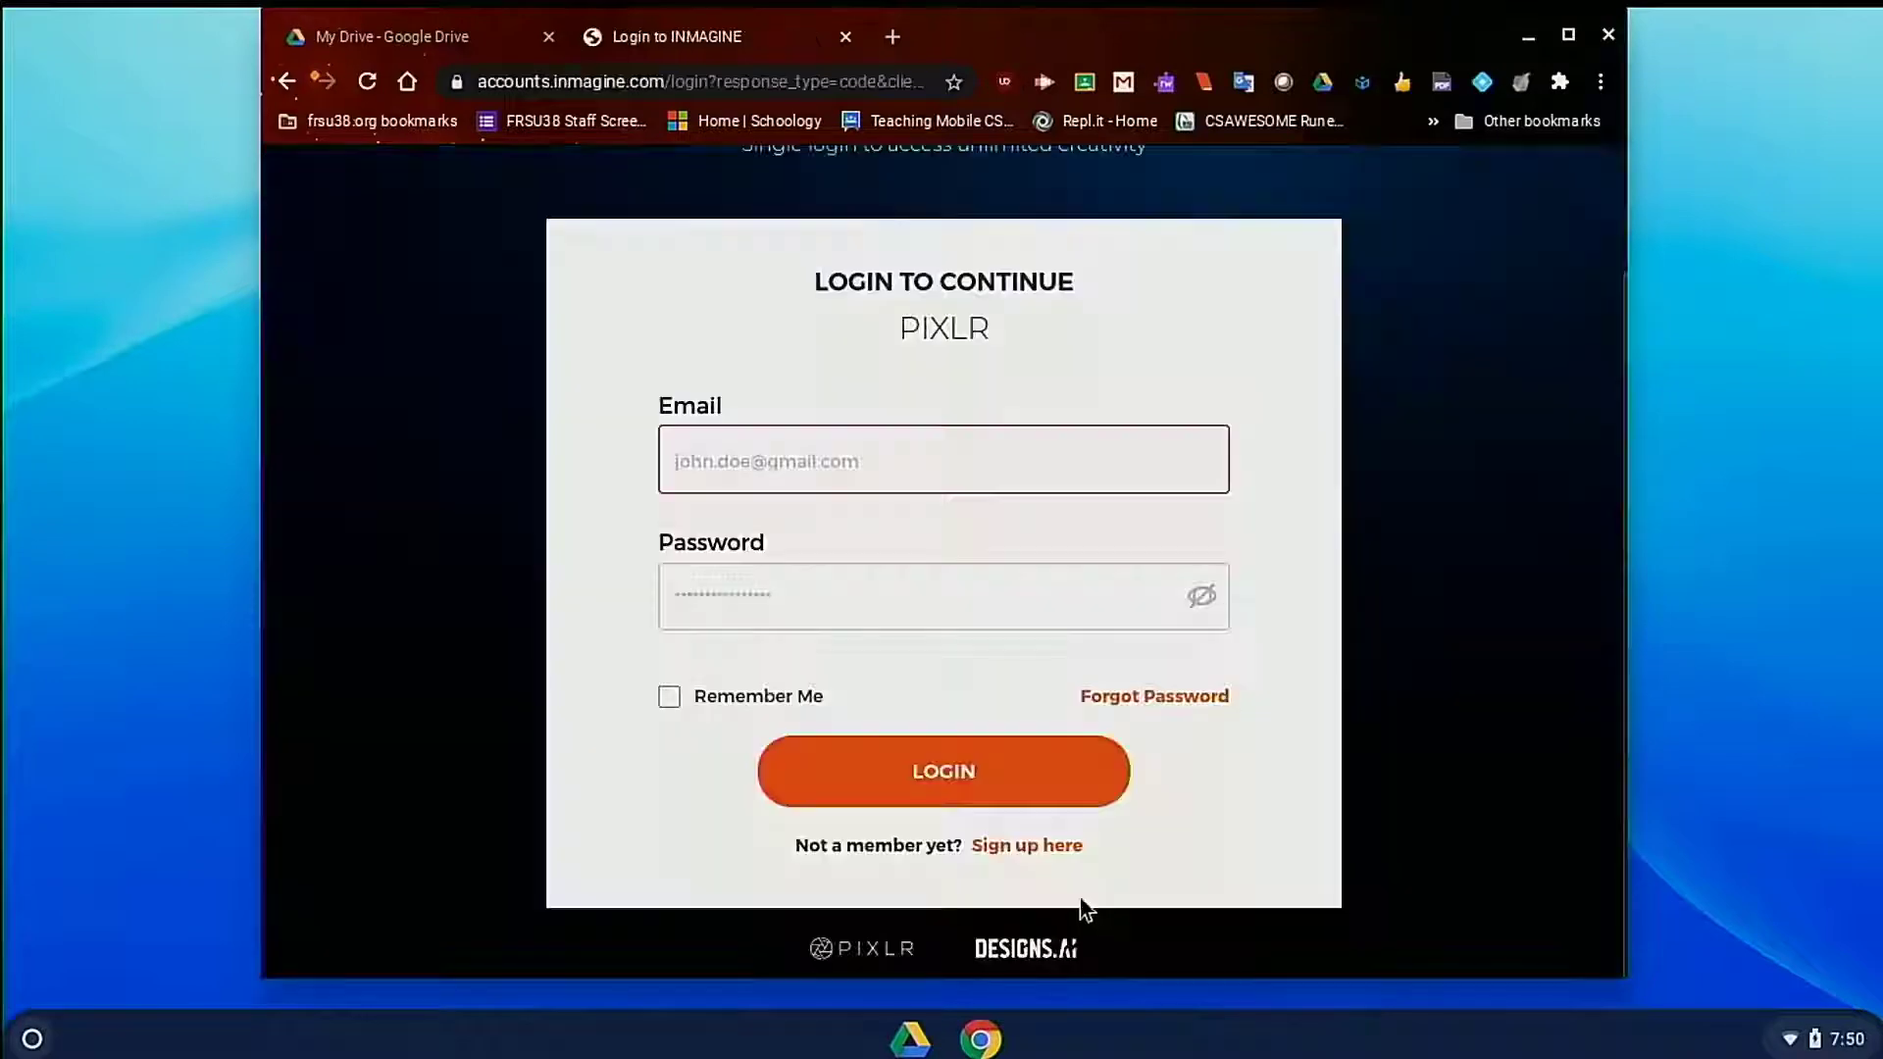
click(1039, 861)
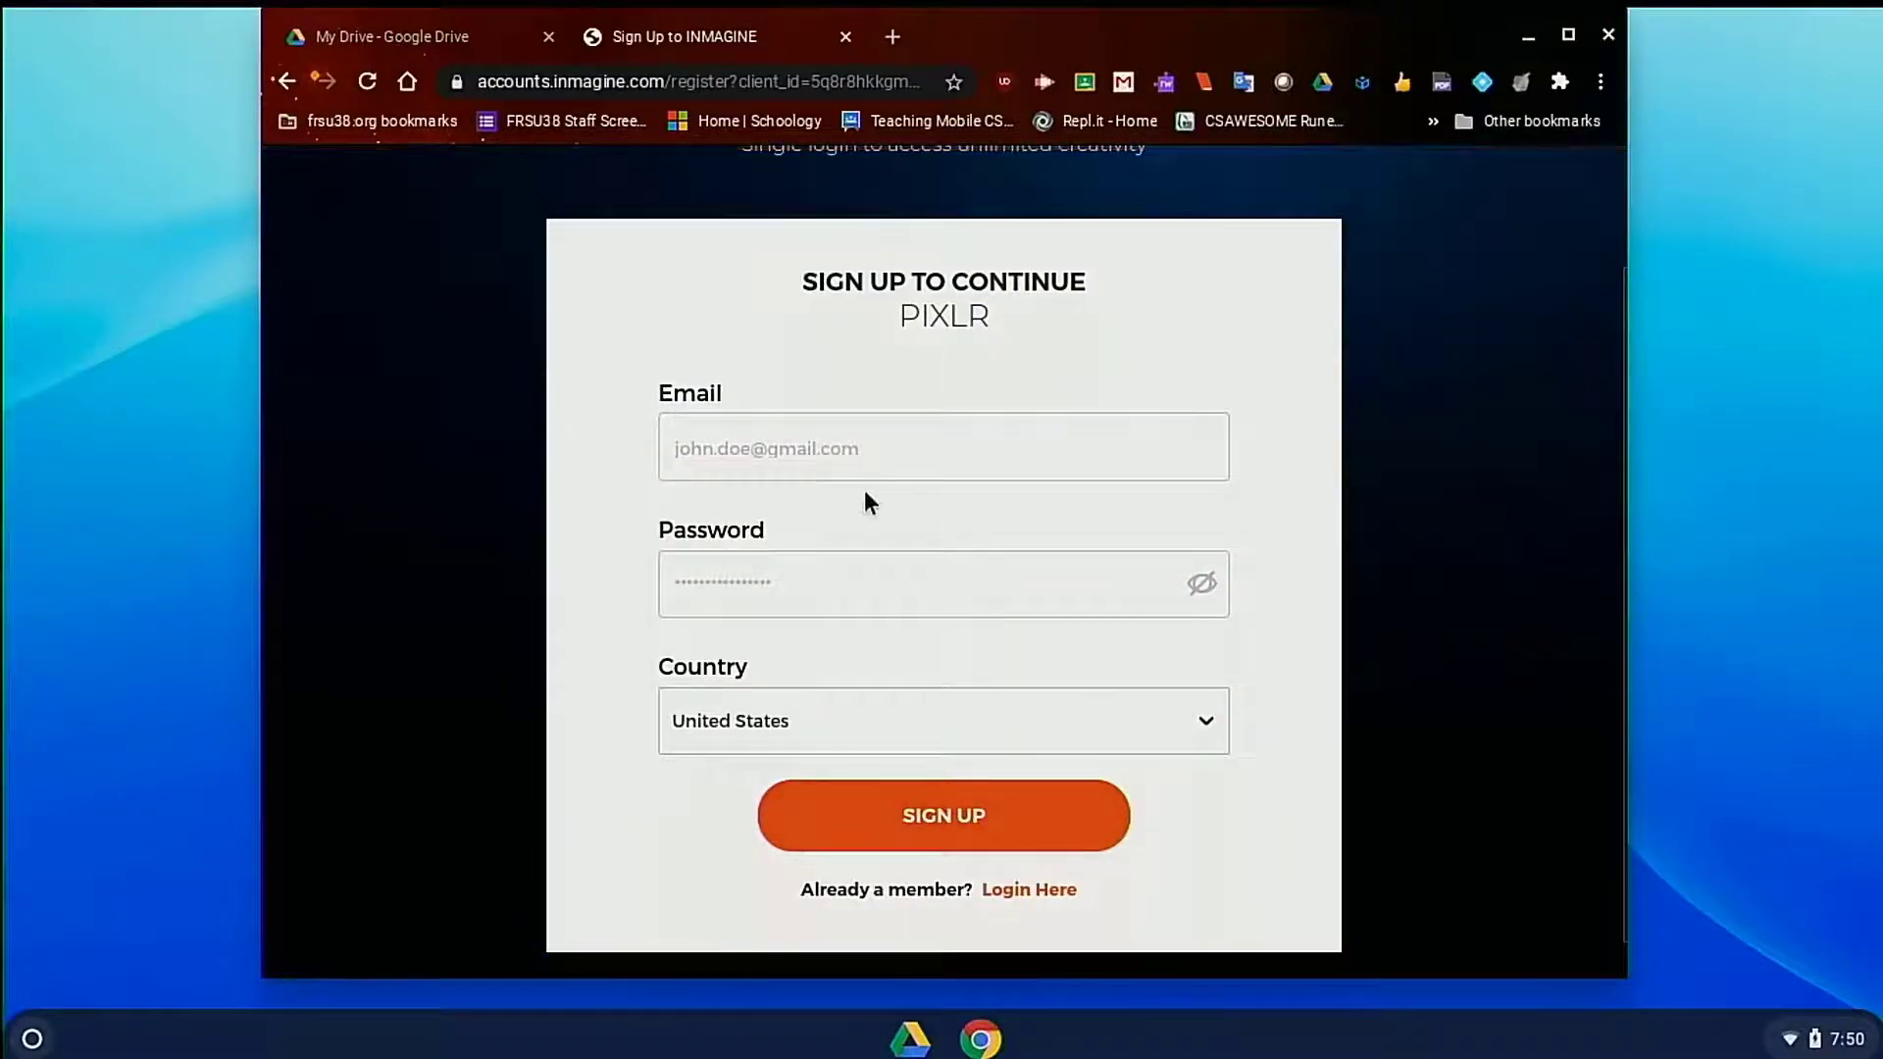
Step: Sign up with the account email and a password, agreeing to the license terms without marketing emails
click(822, 471)
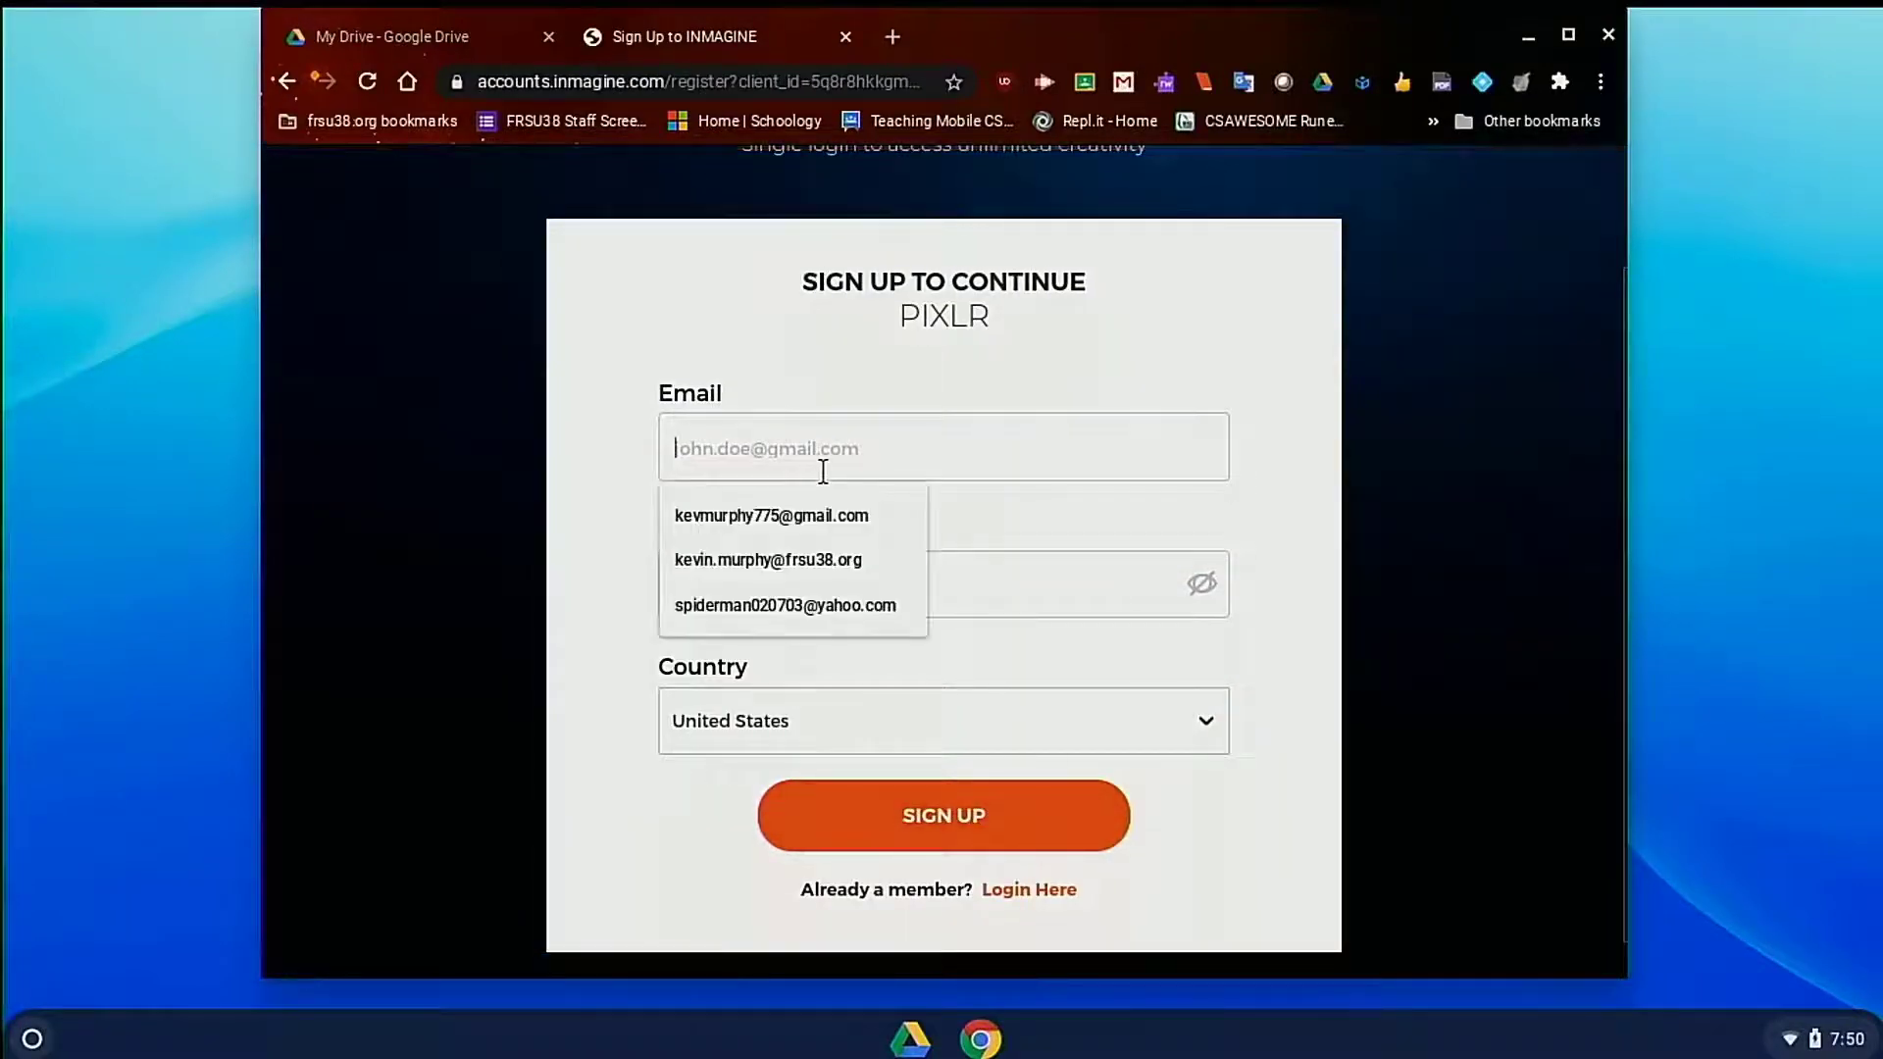
click(816, 558)
click(811, 578)
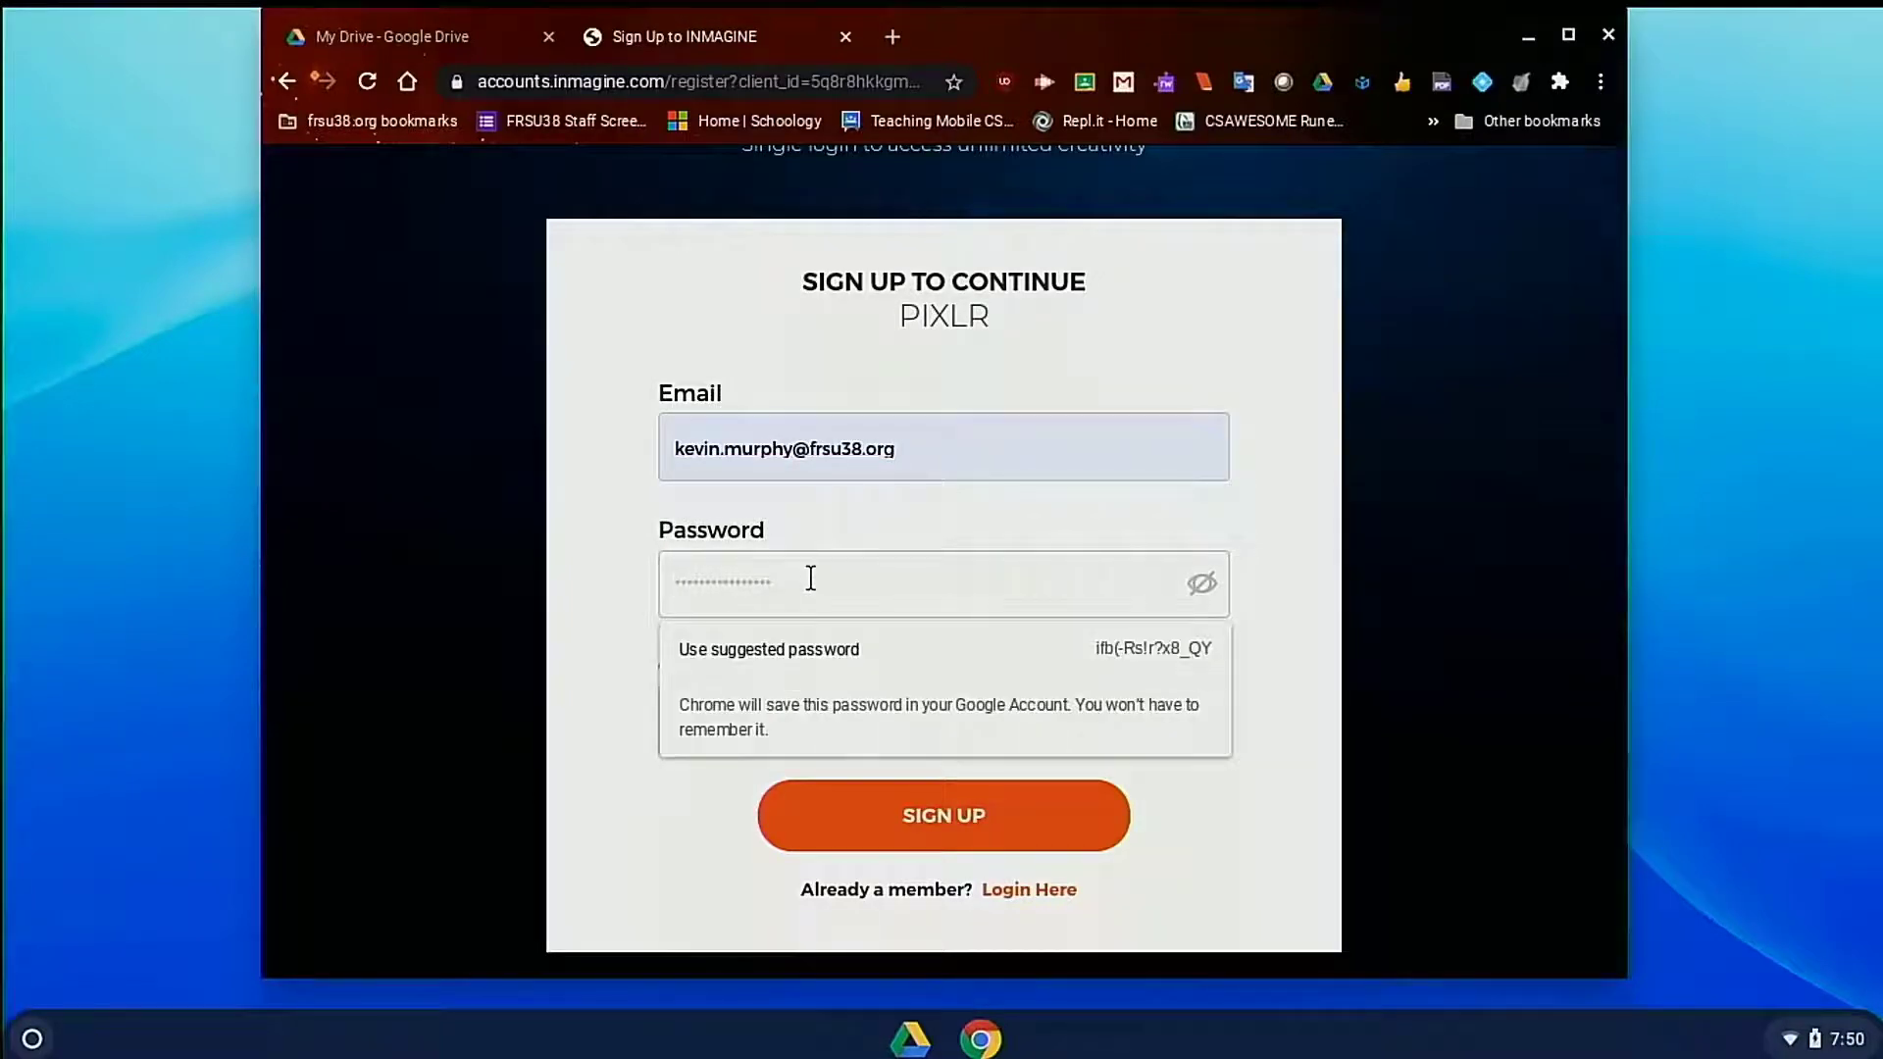
key(Return)
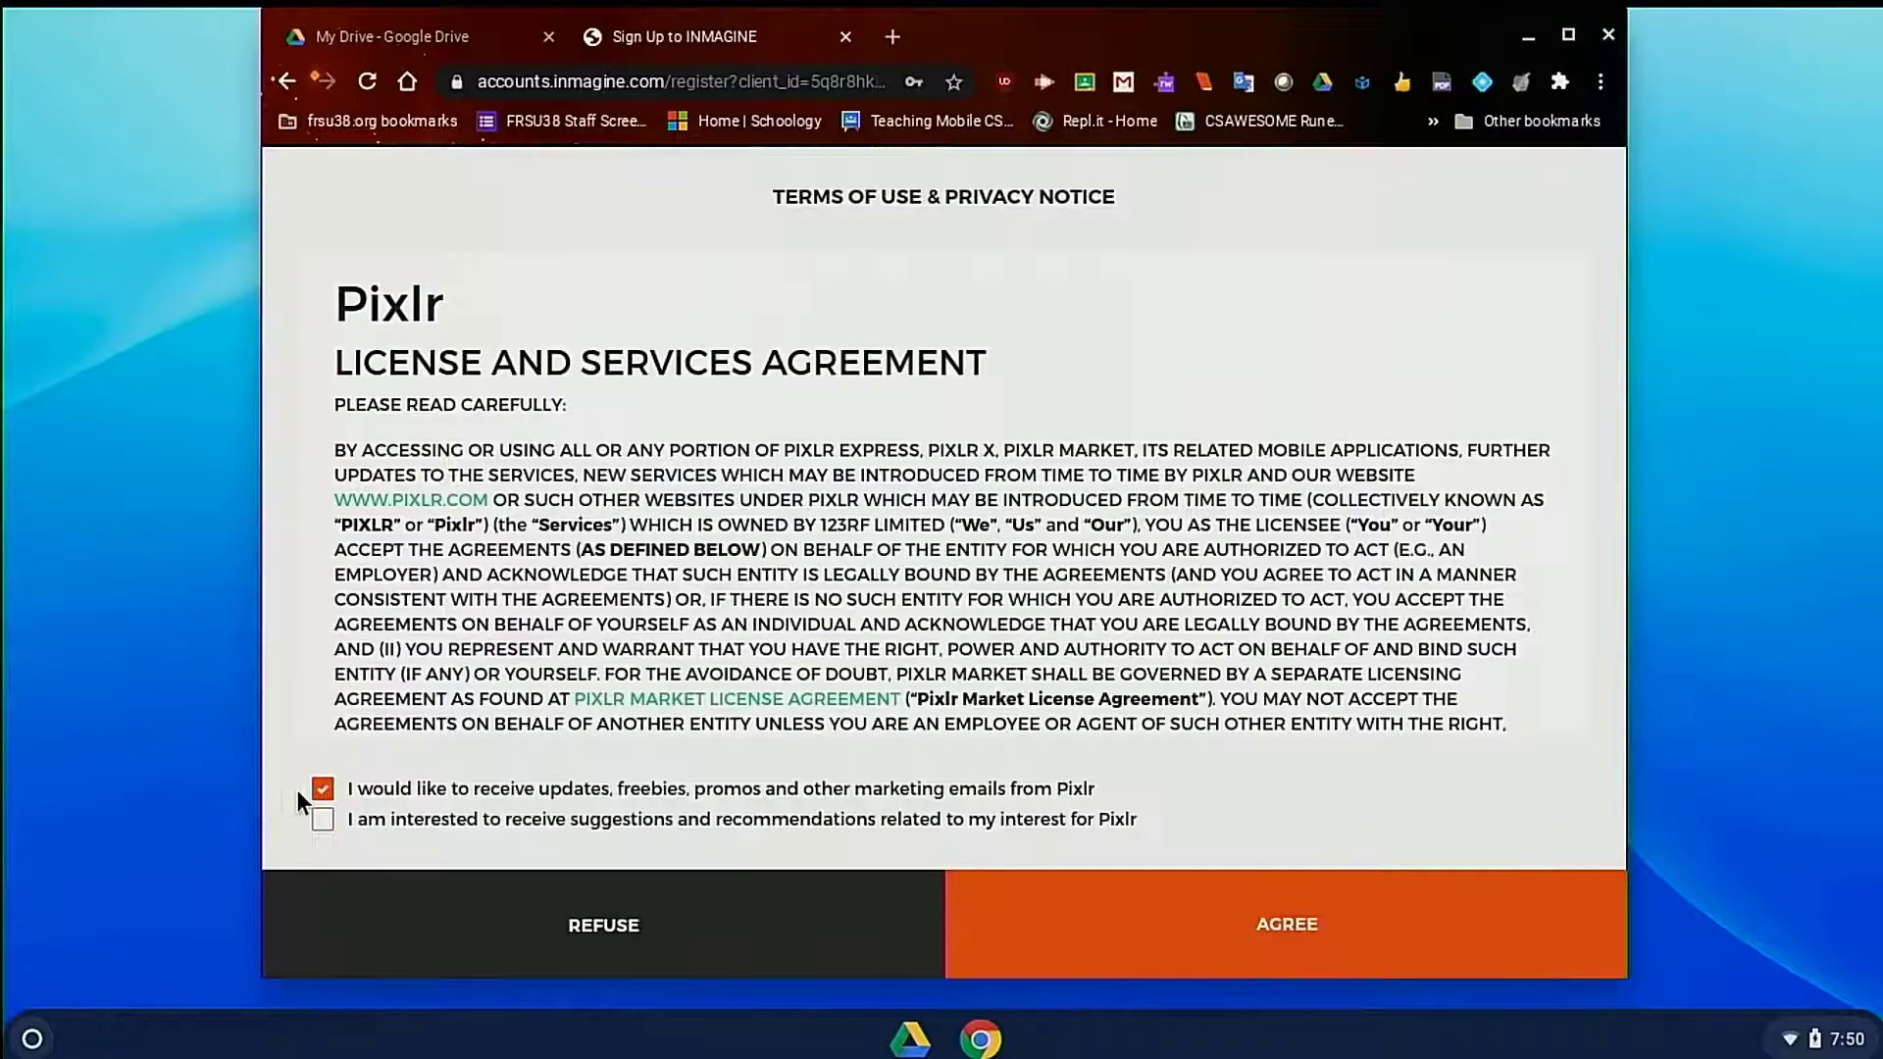
click(321, 790)
click(970, 894)
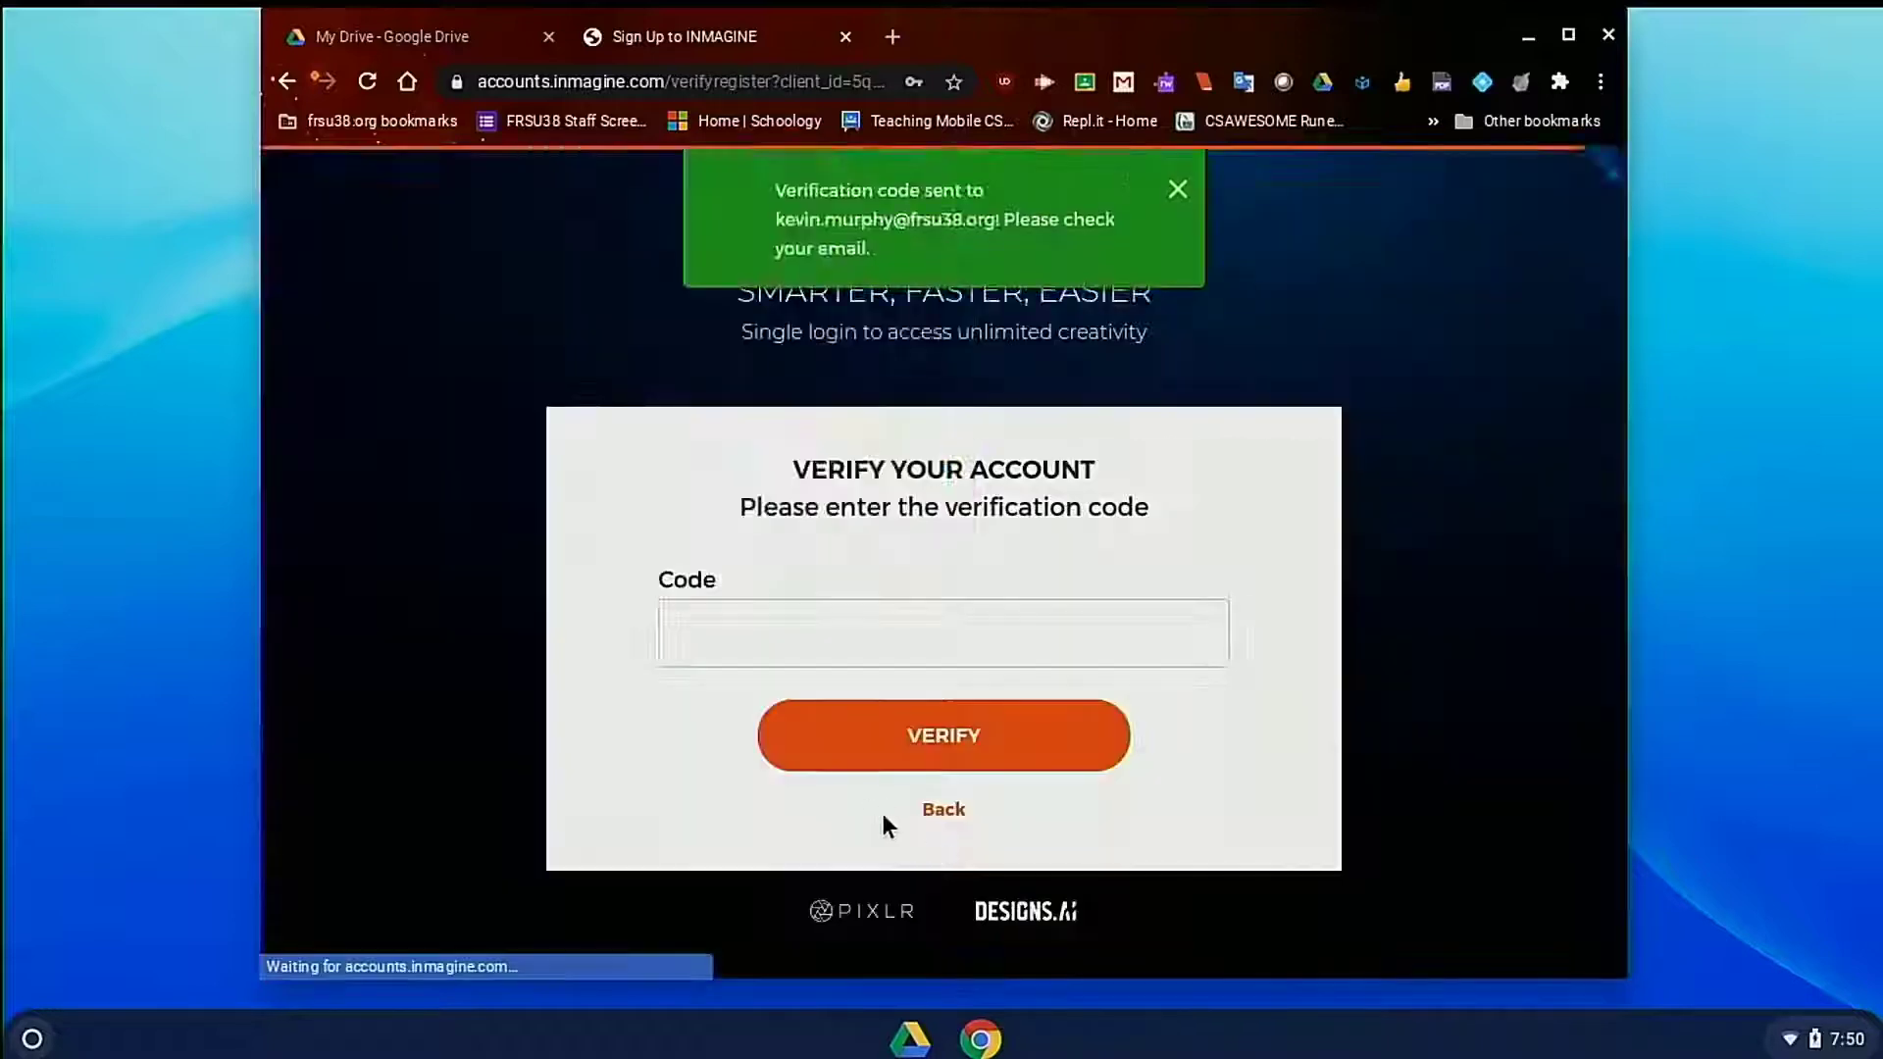
Step: Decline saving the password in the browser and verify the account with the emailed verification code
click(825, 484)
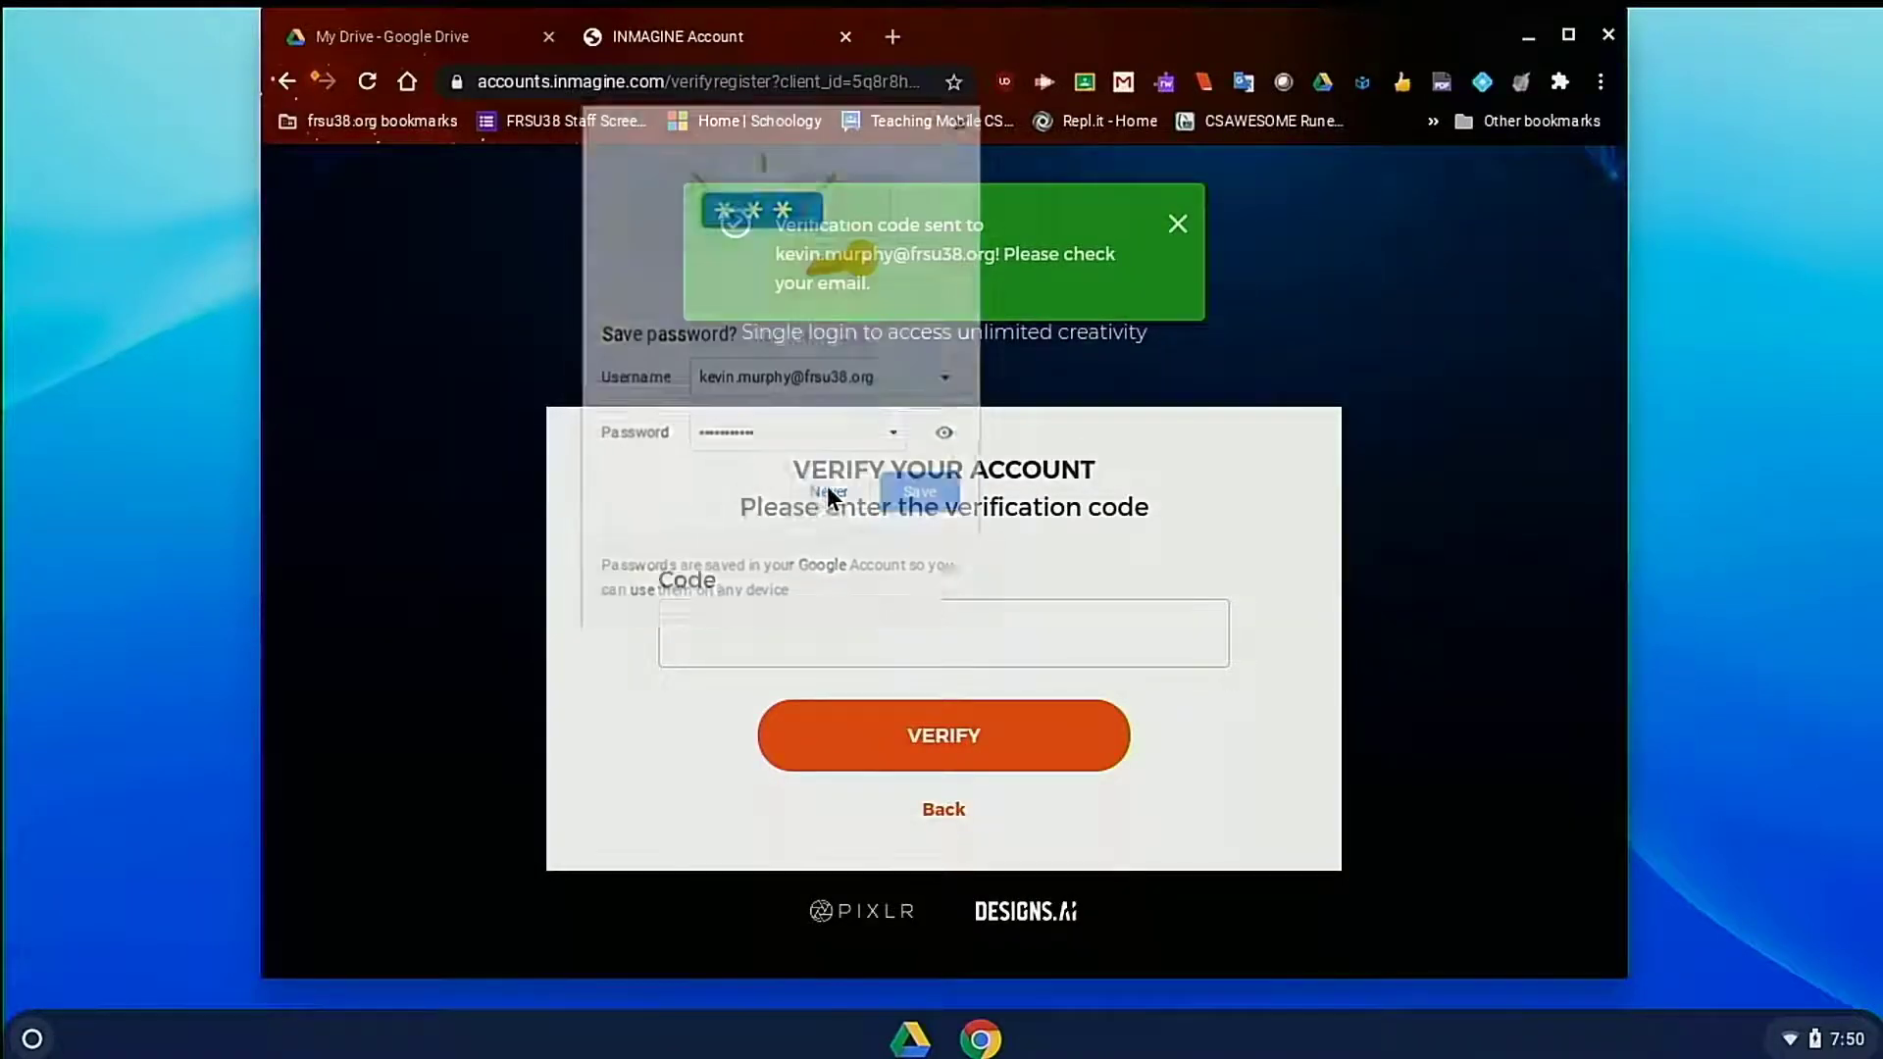
click(806, 638)
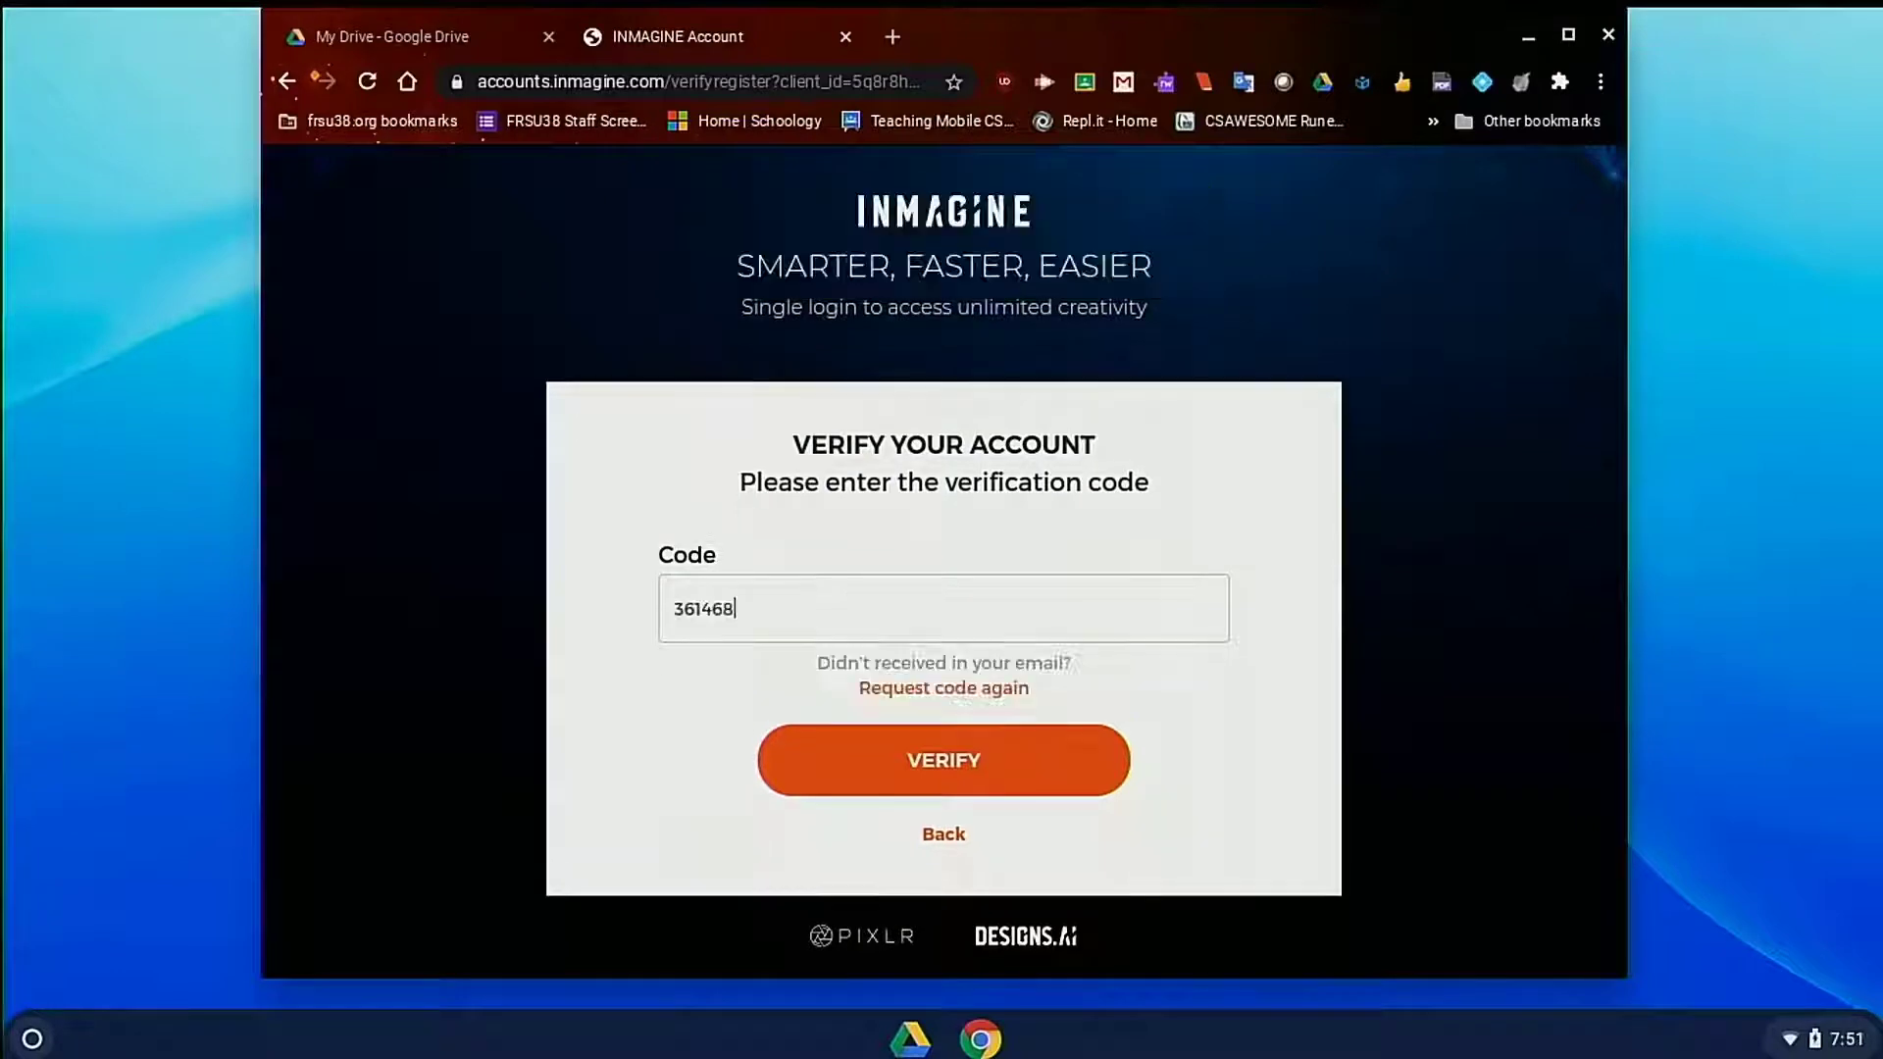
click(1025, 777)
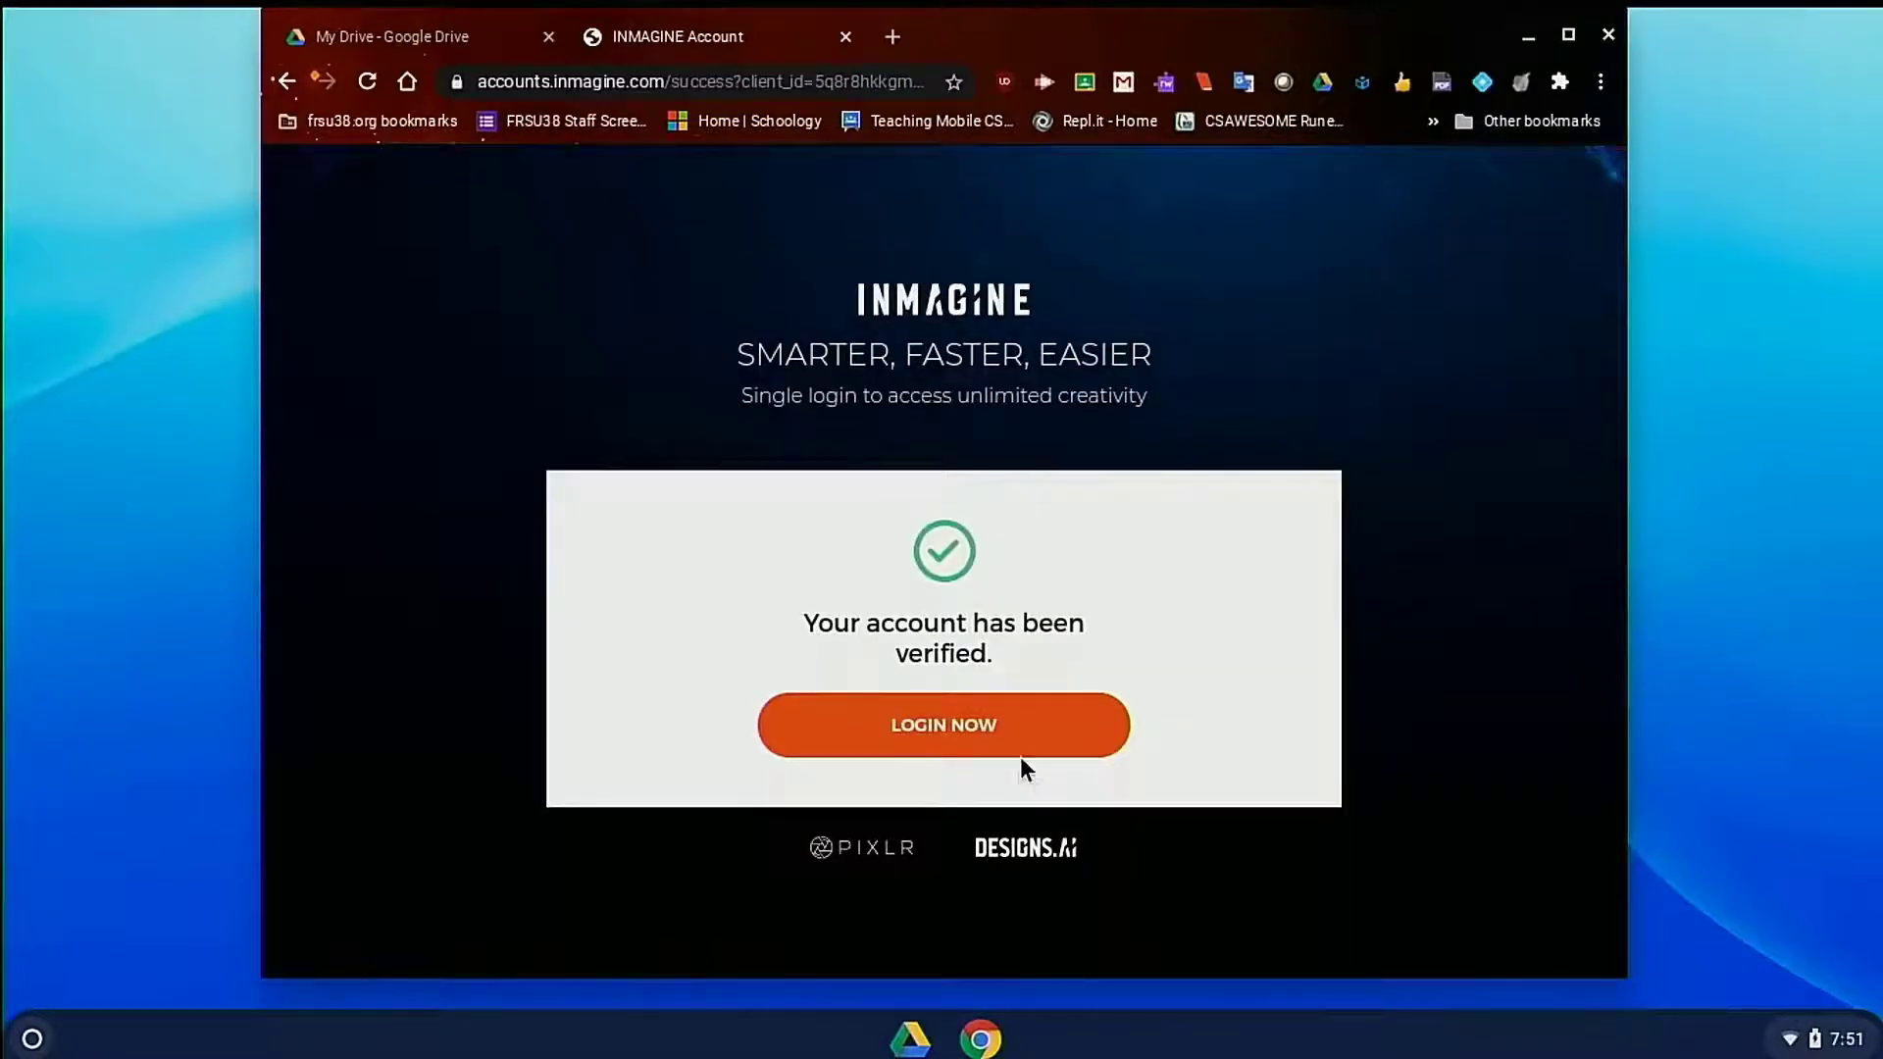
Step: Log in to the newly verified Pixlr account with the account email and password
click(1018, 754)
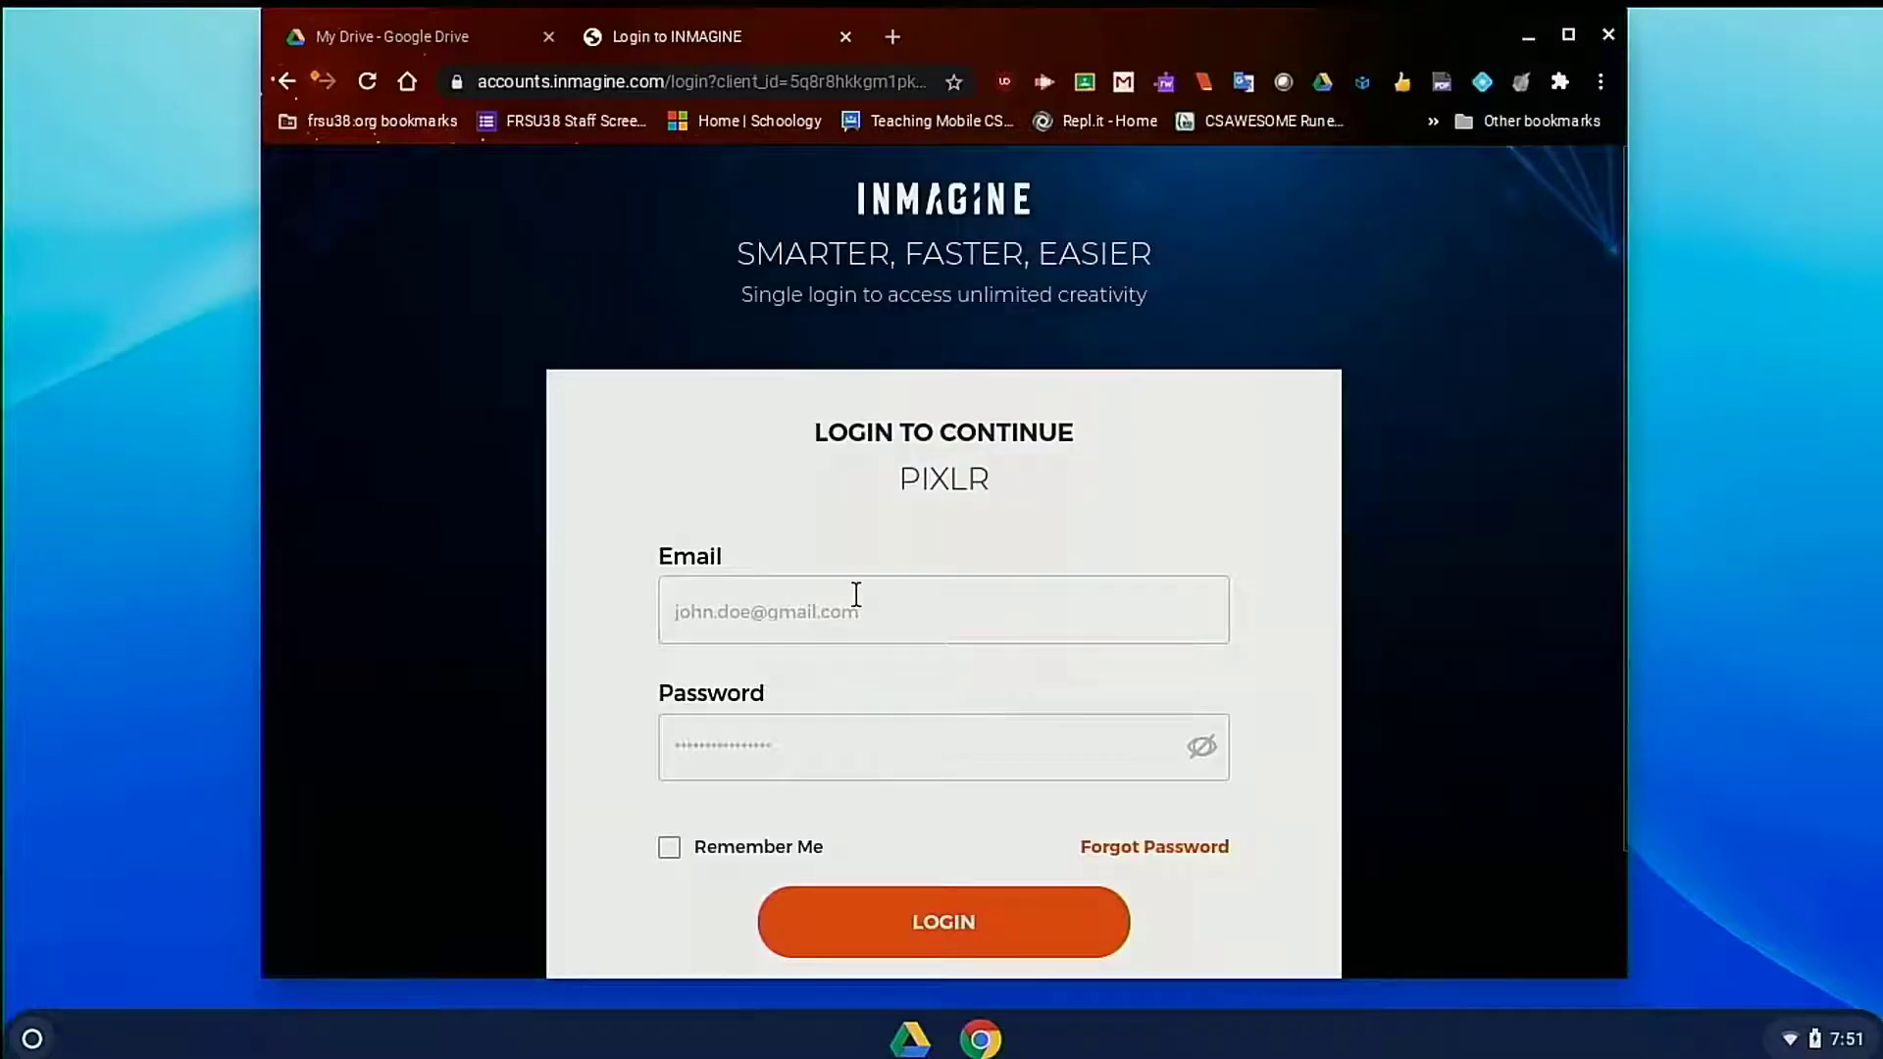
click(856, 594)
click(850, 673)
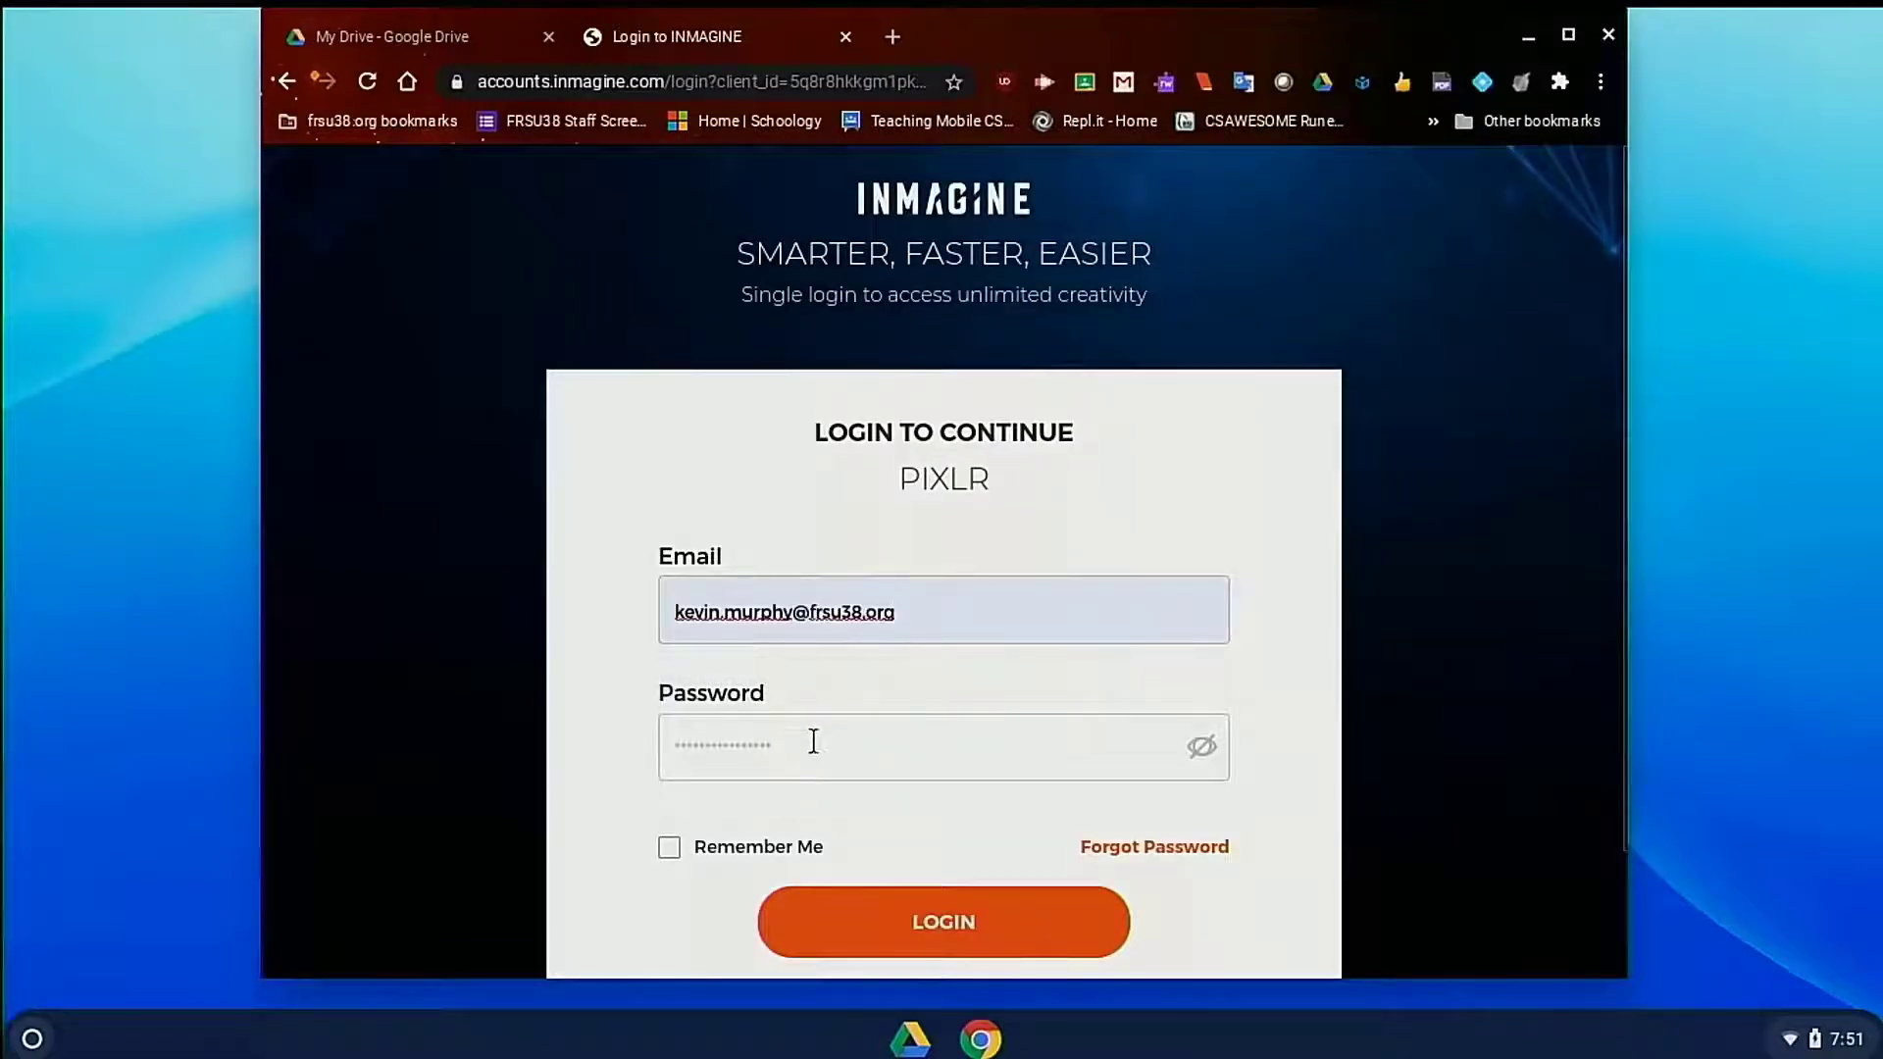
click(813, 741)
text(•)
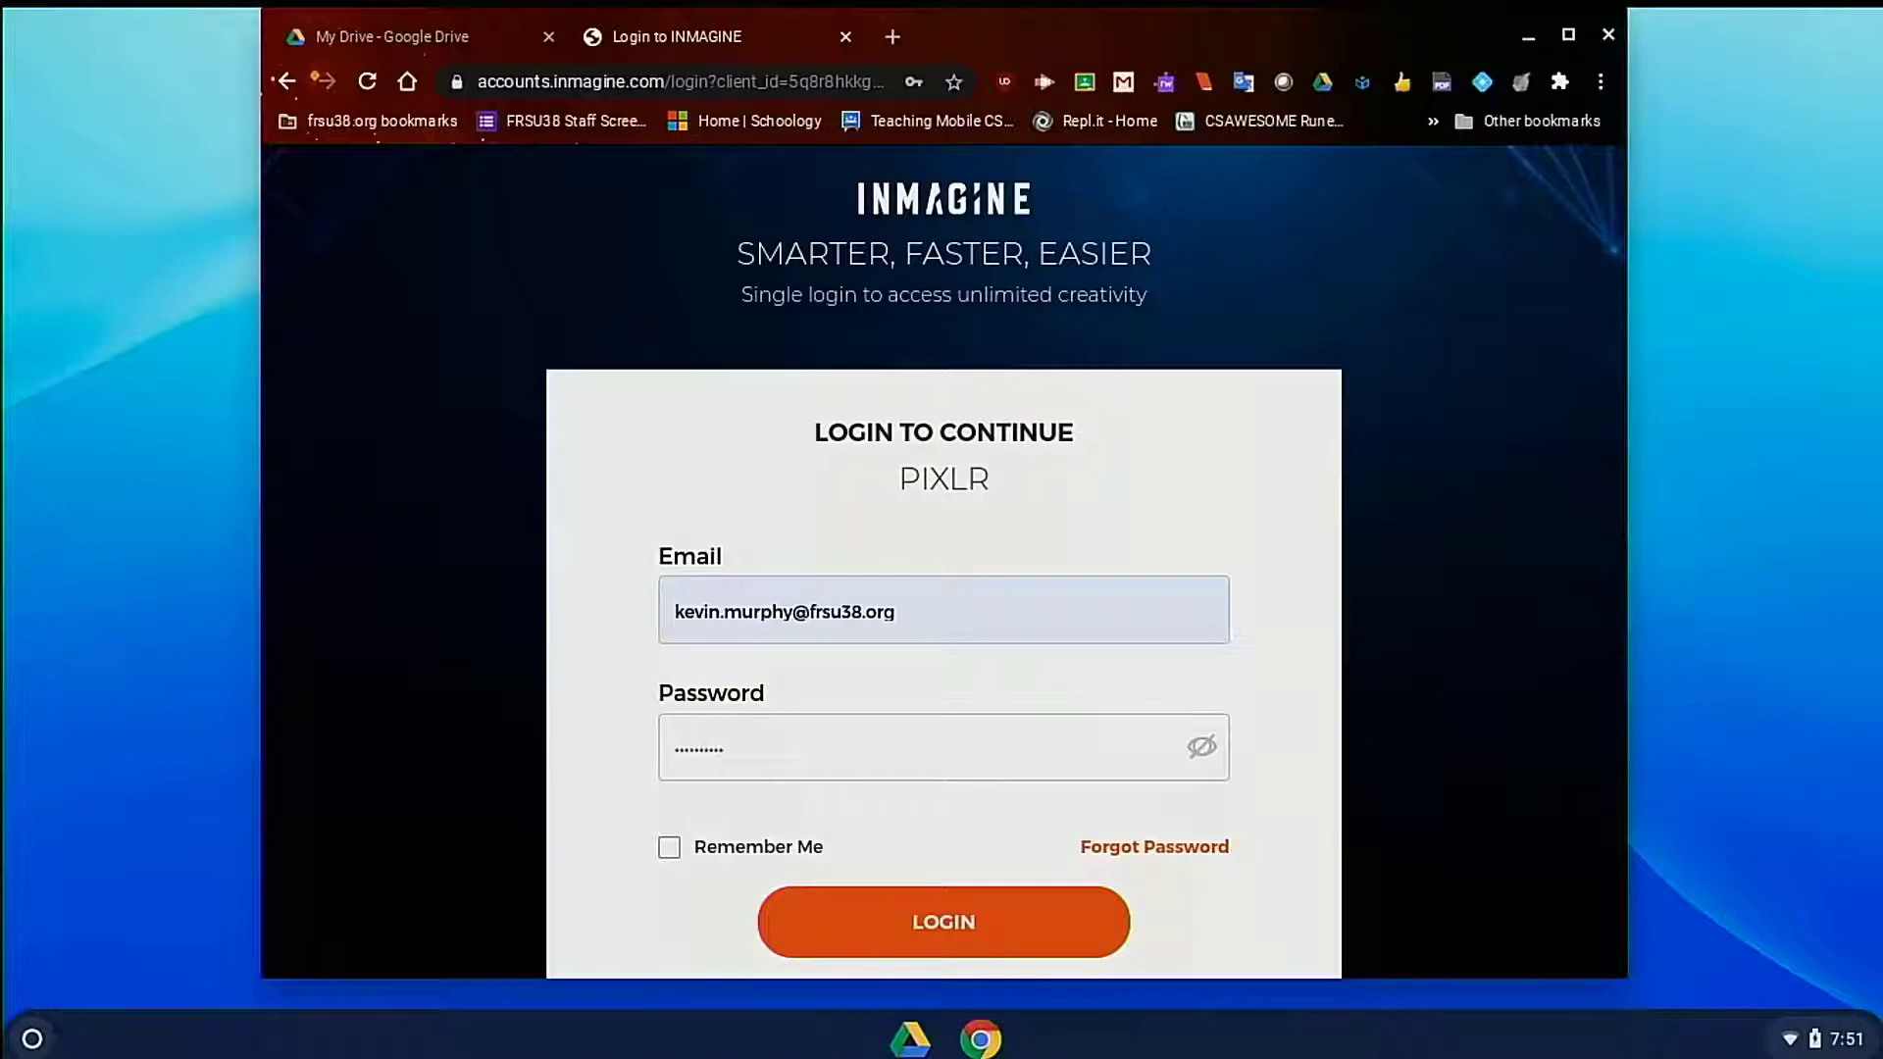
key(Return)
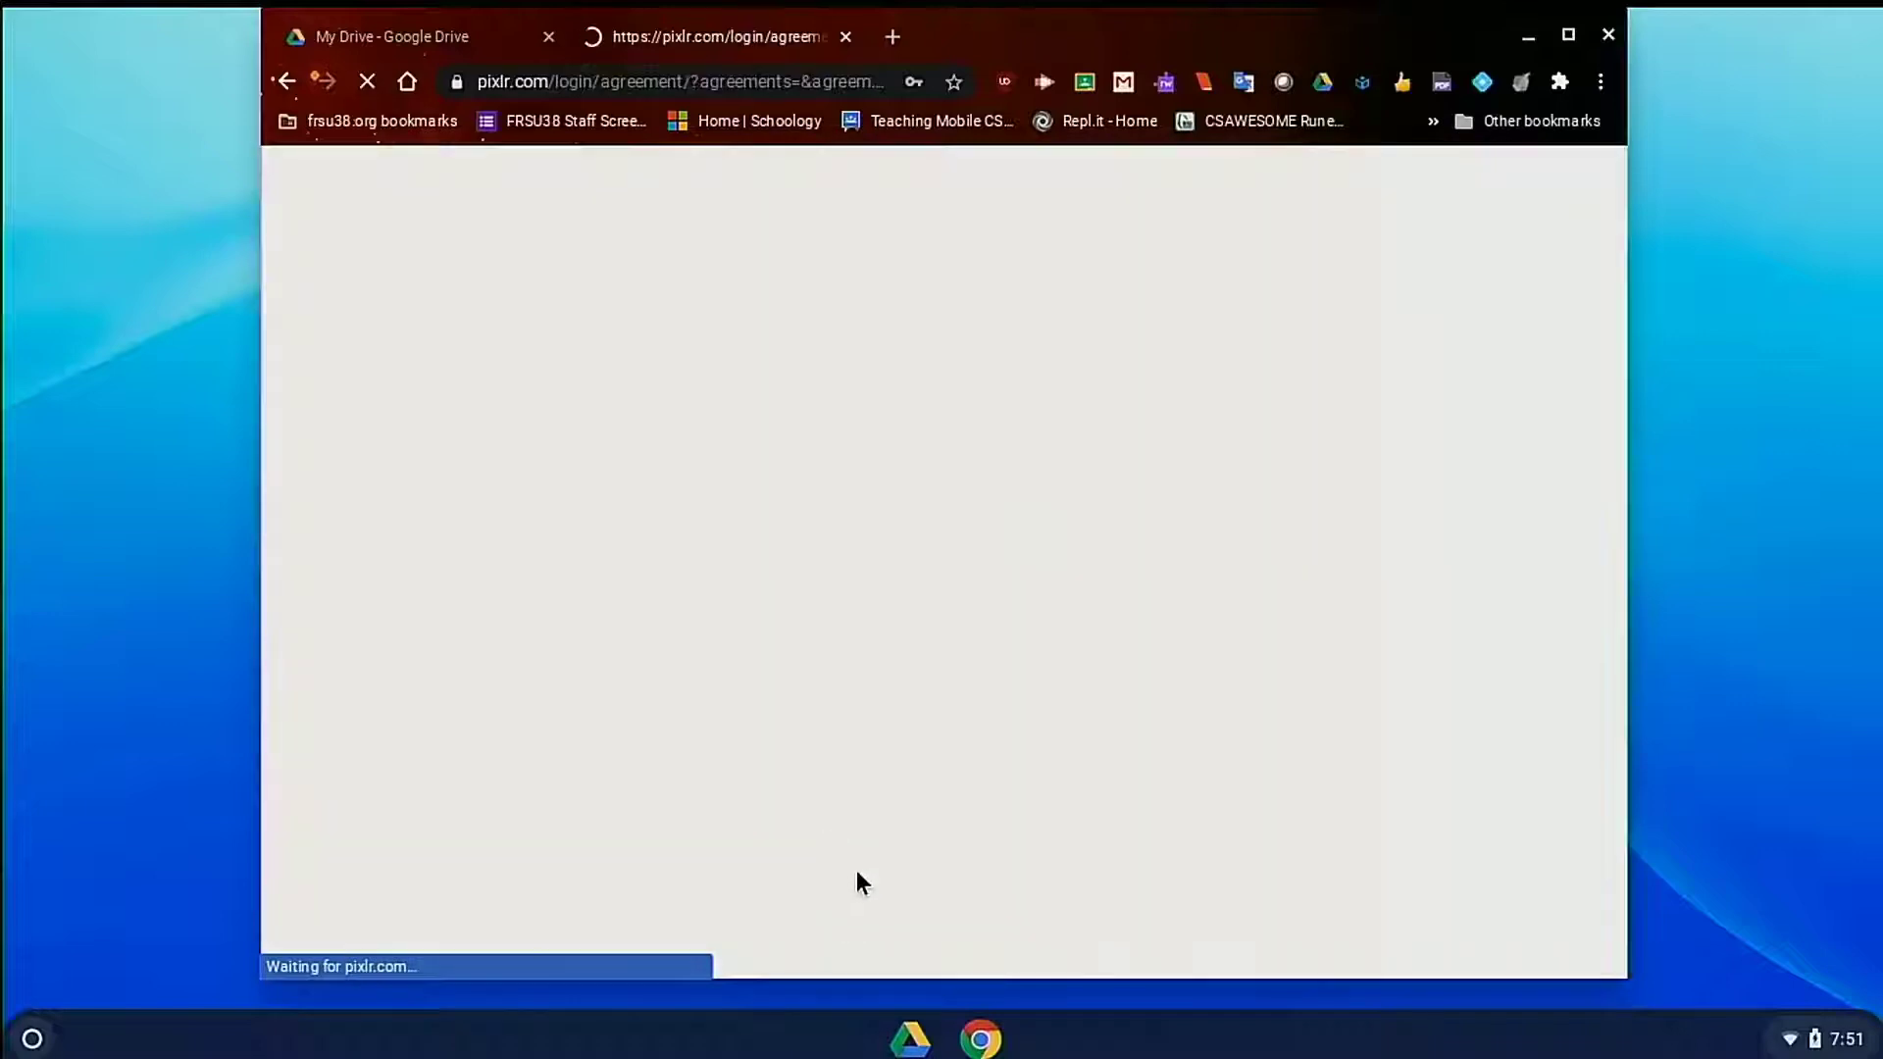
Step: Opt out of the newsletter and accept Pixlr's terms and agreements
scroll(869, 820, down, 3)
scroll(868, 821, down, 5)
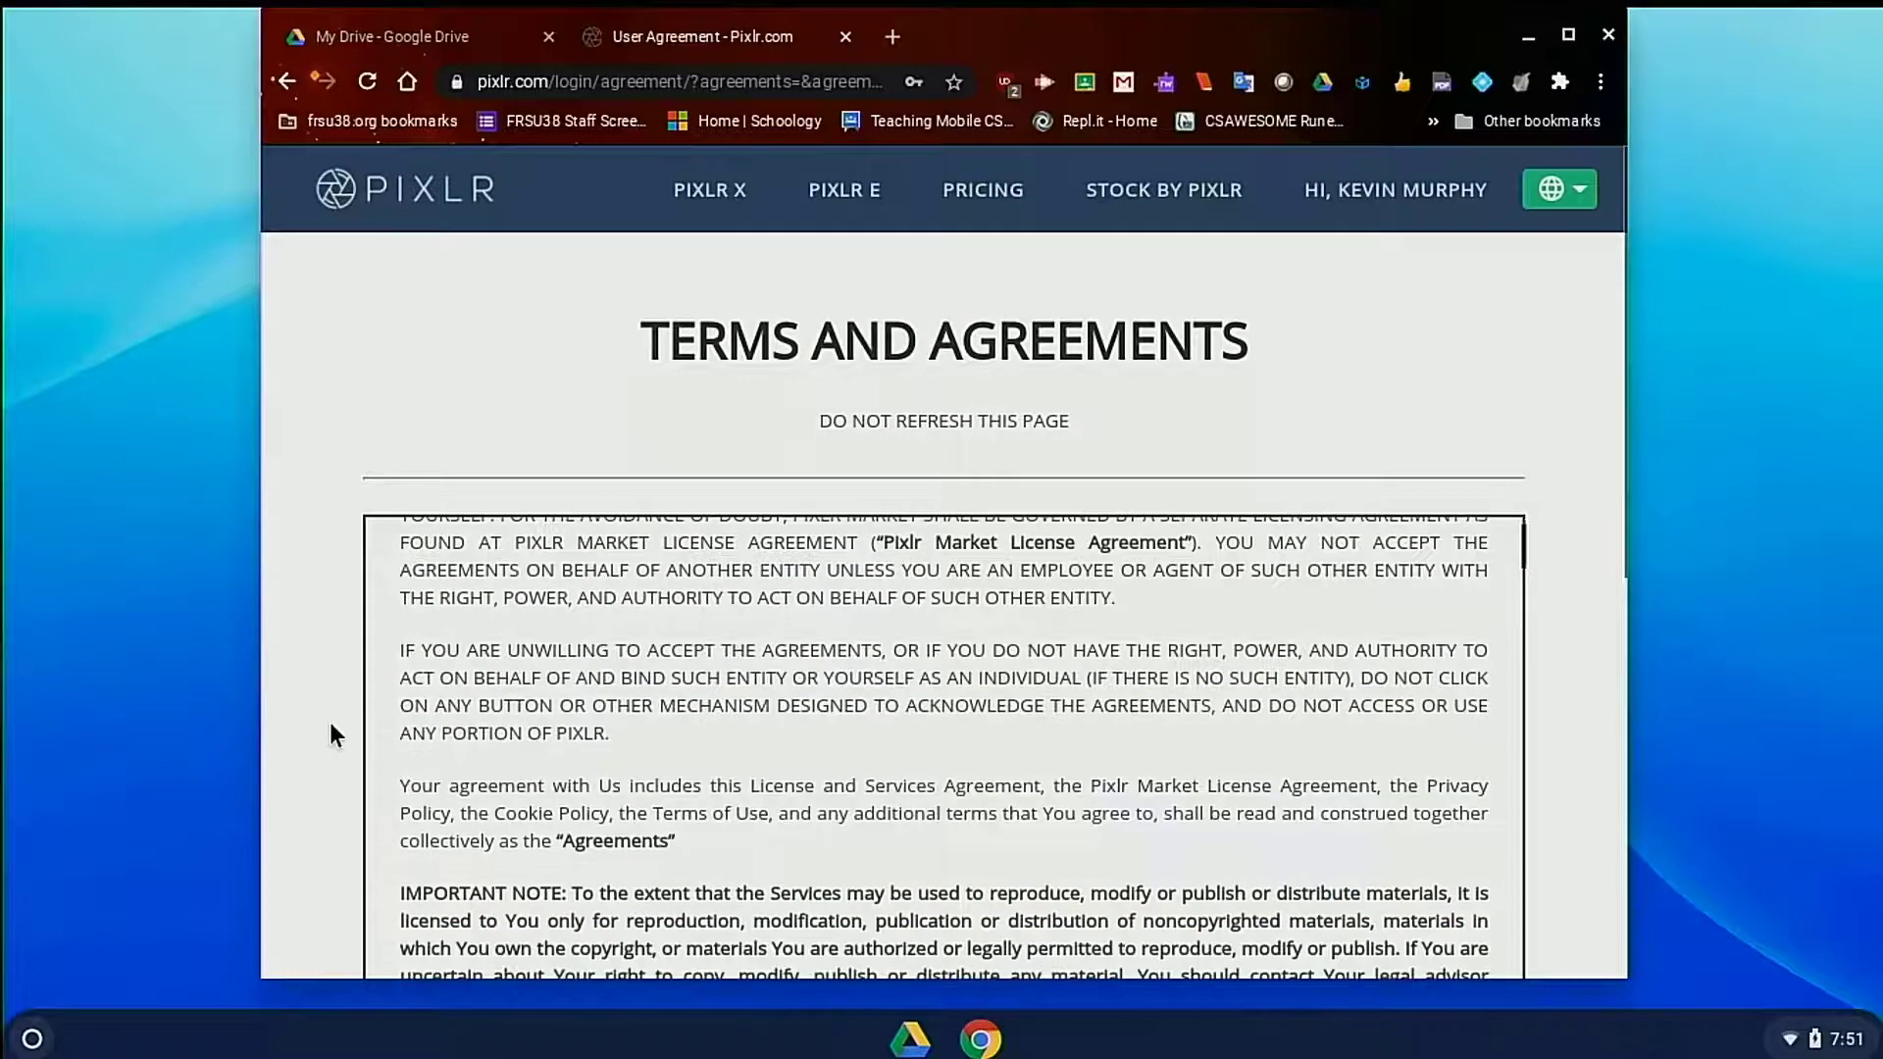
scroll(332, 730, down, 3)
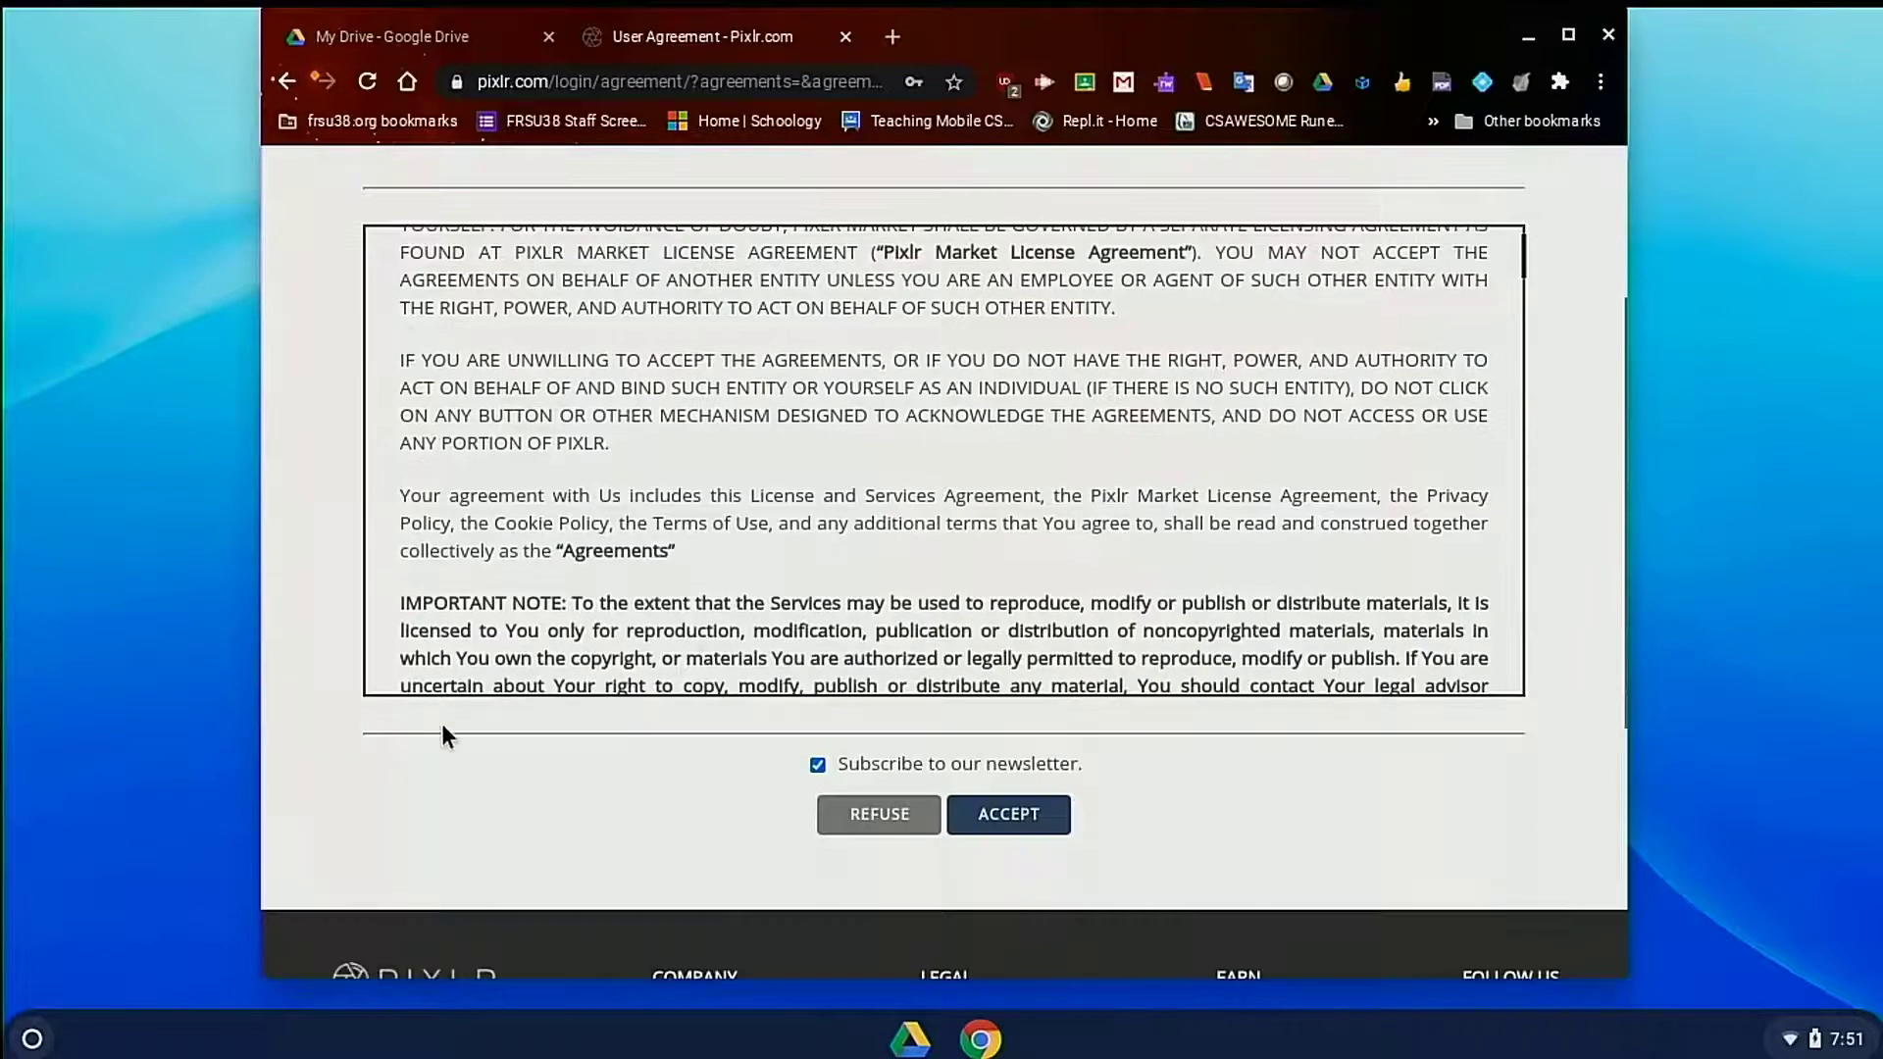
click(820, 764)
click(1018, 829)
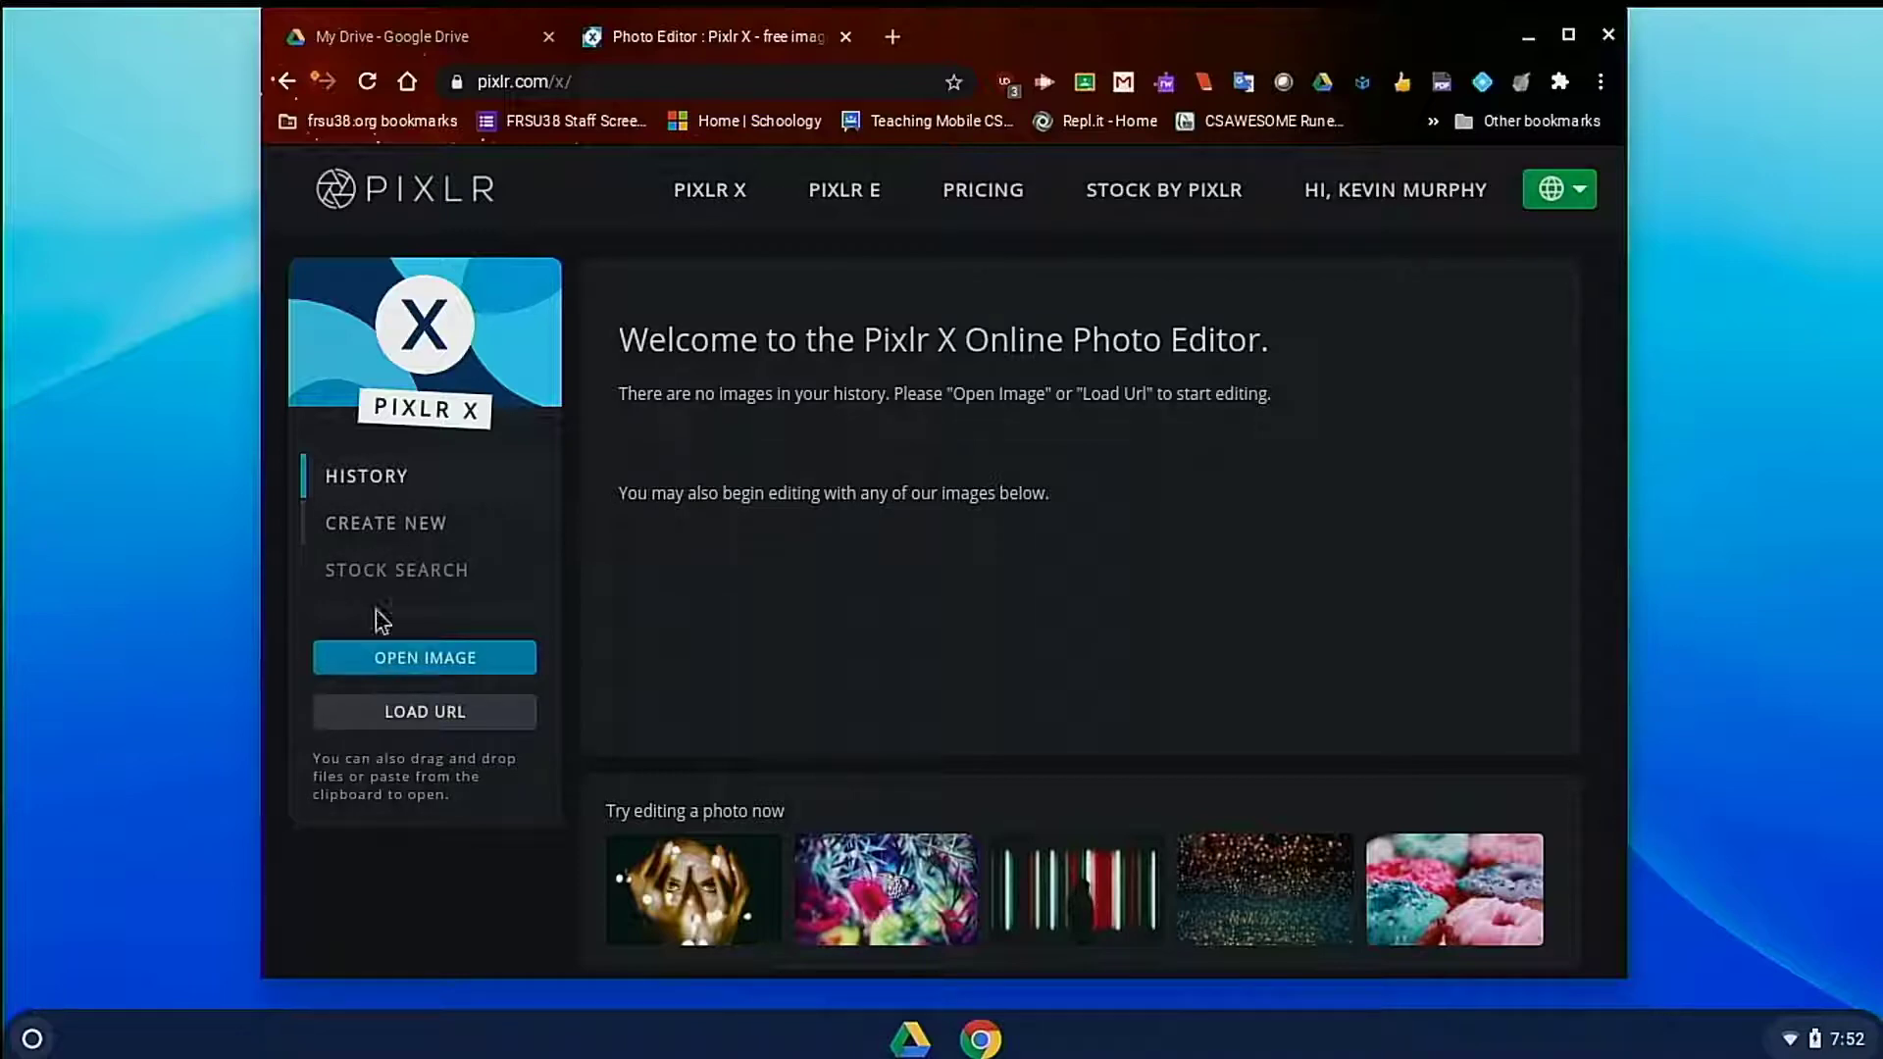
Step: Browse to the Downloads folder to open the local photo me.jpg in Pixlr X
click(389, 653)
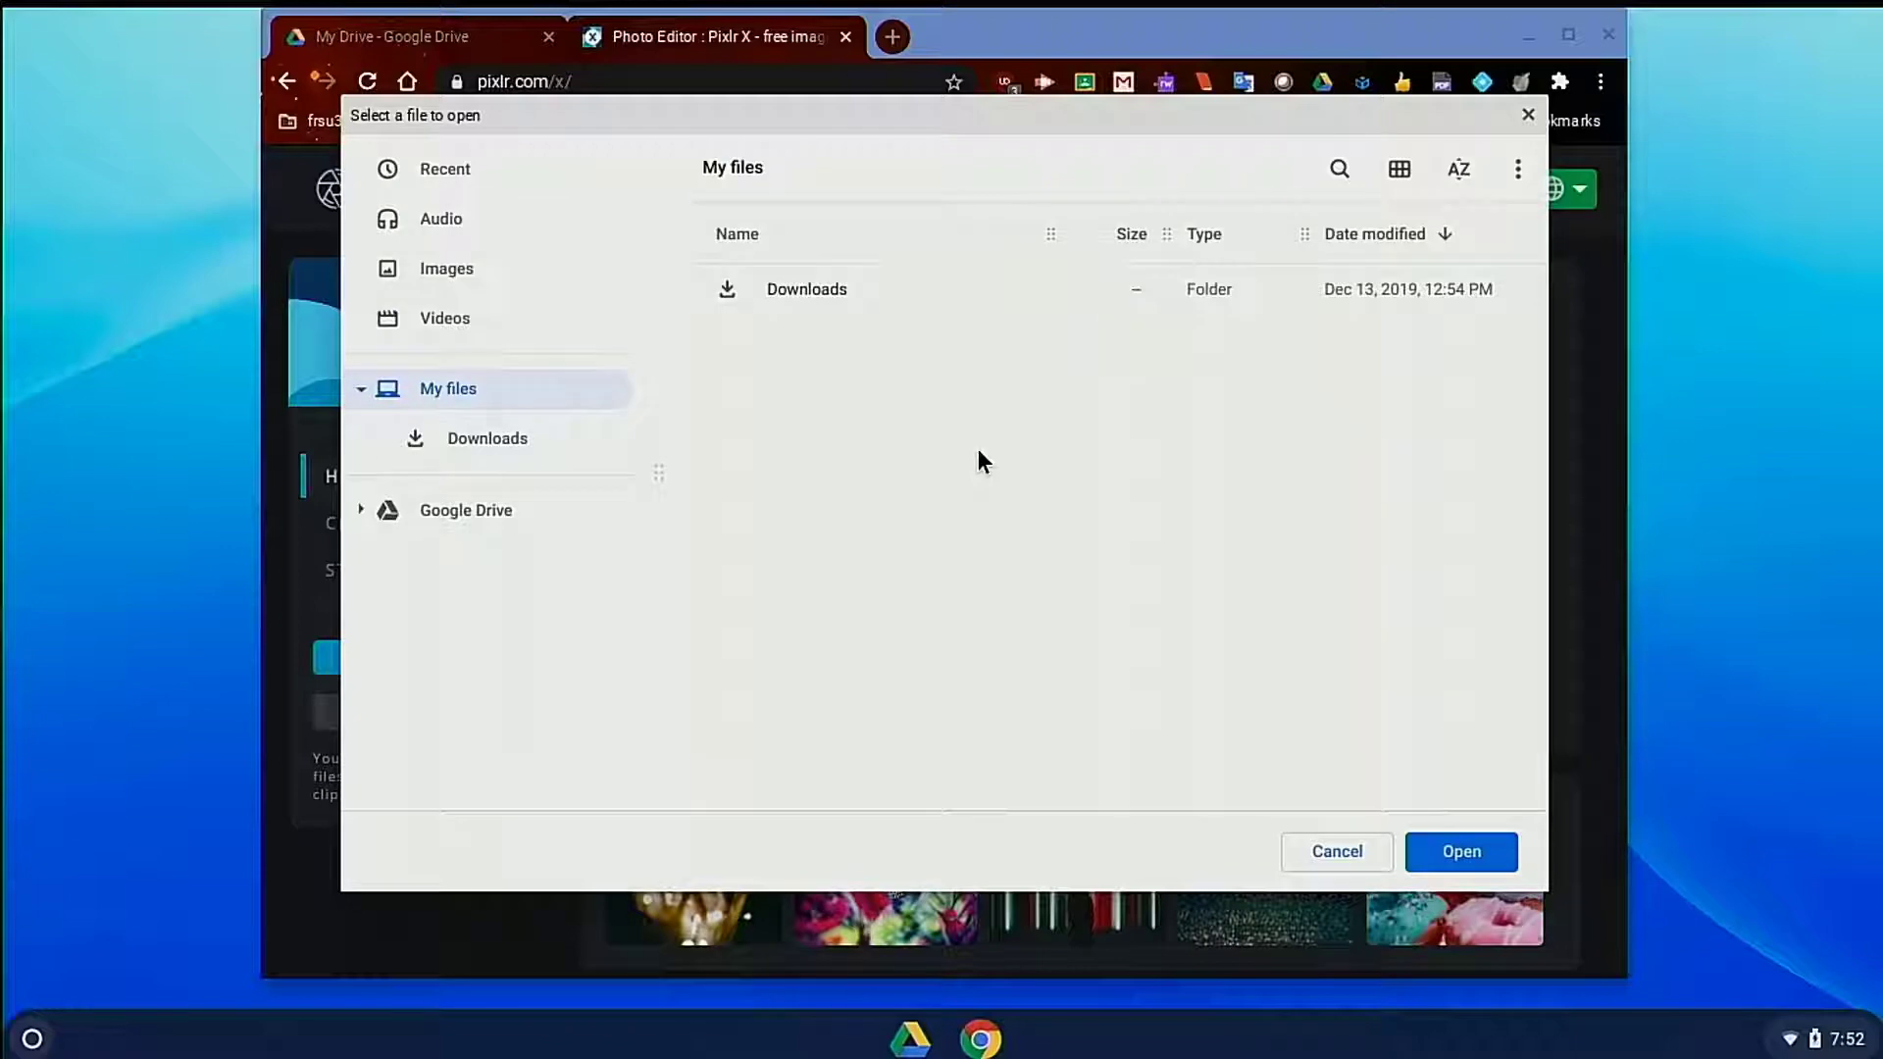
double_click(788, 288)
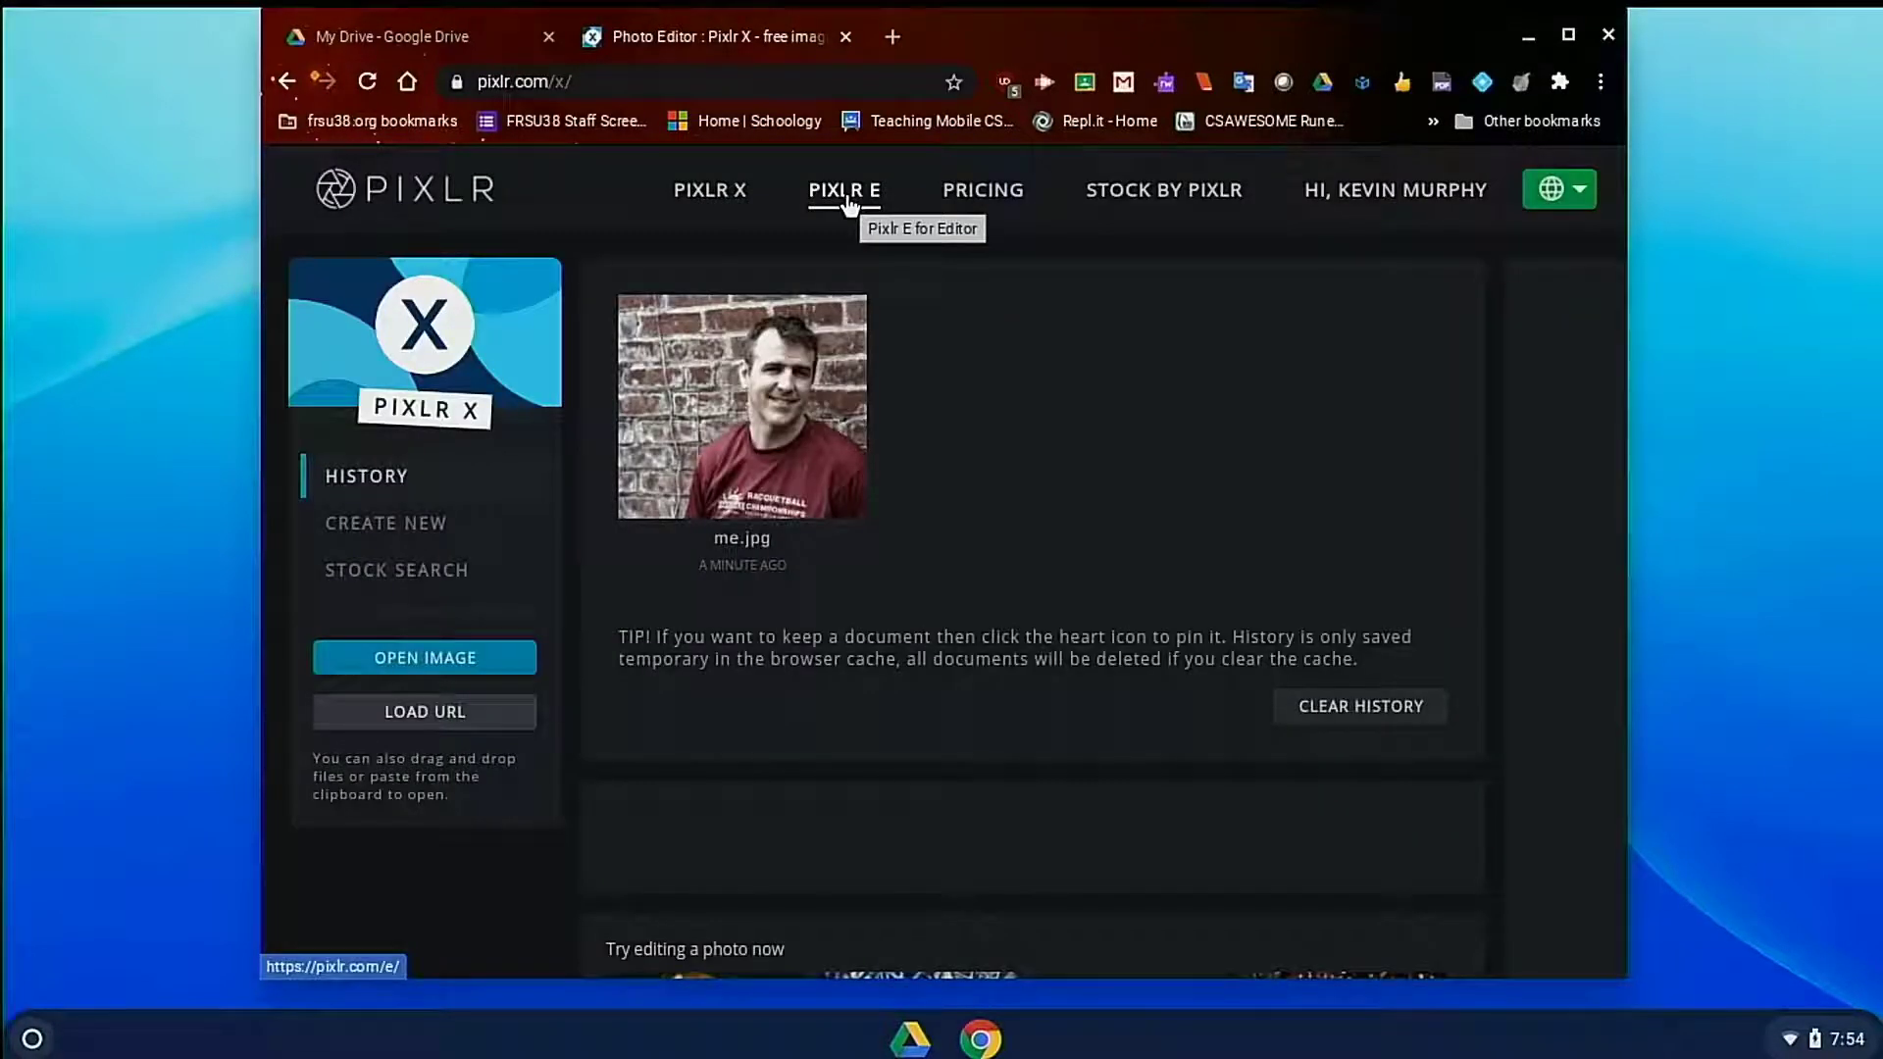
Step: Switch to the Pixlr E editor and open the me.jpg photo from the history
click(850, 201)
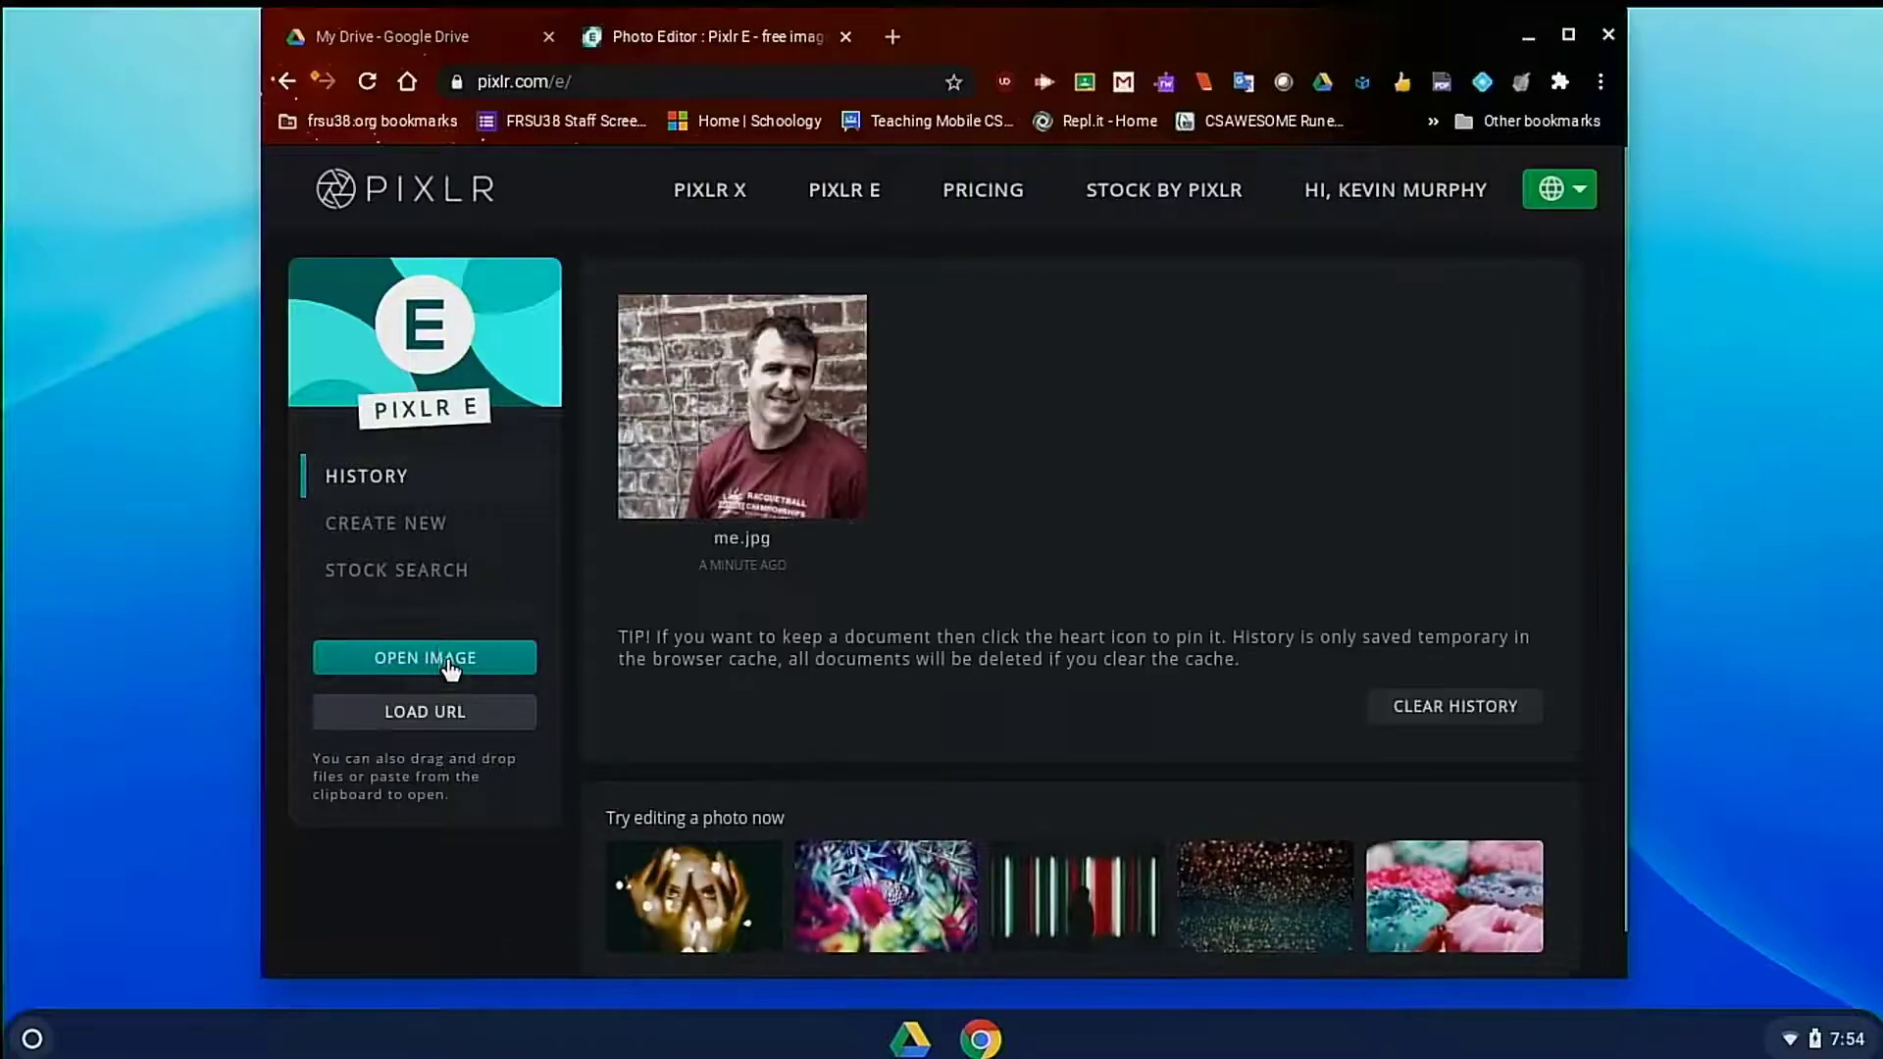
click(652, 457)
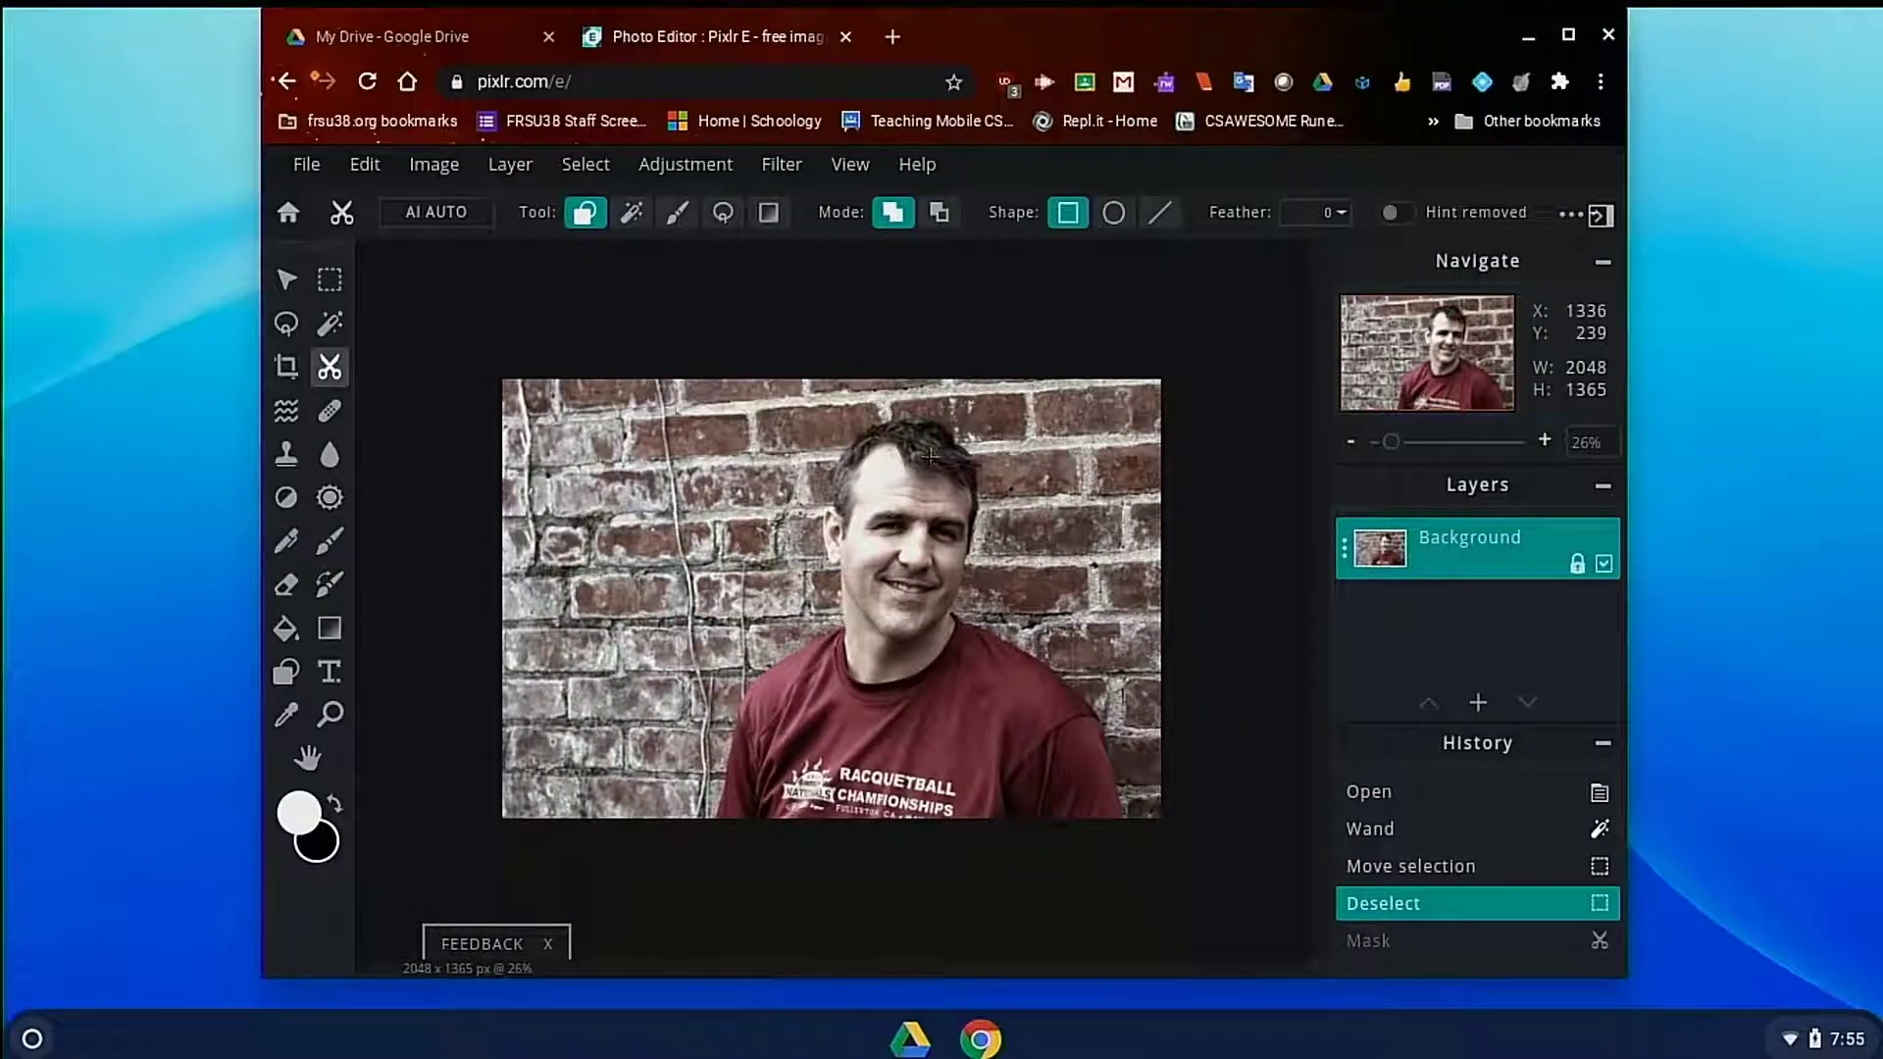
Step: Activate the arrow tool and inspect the brick wall and the man in the photo at close-up and full-image magnifications
scroll(792, 603, up, 3)
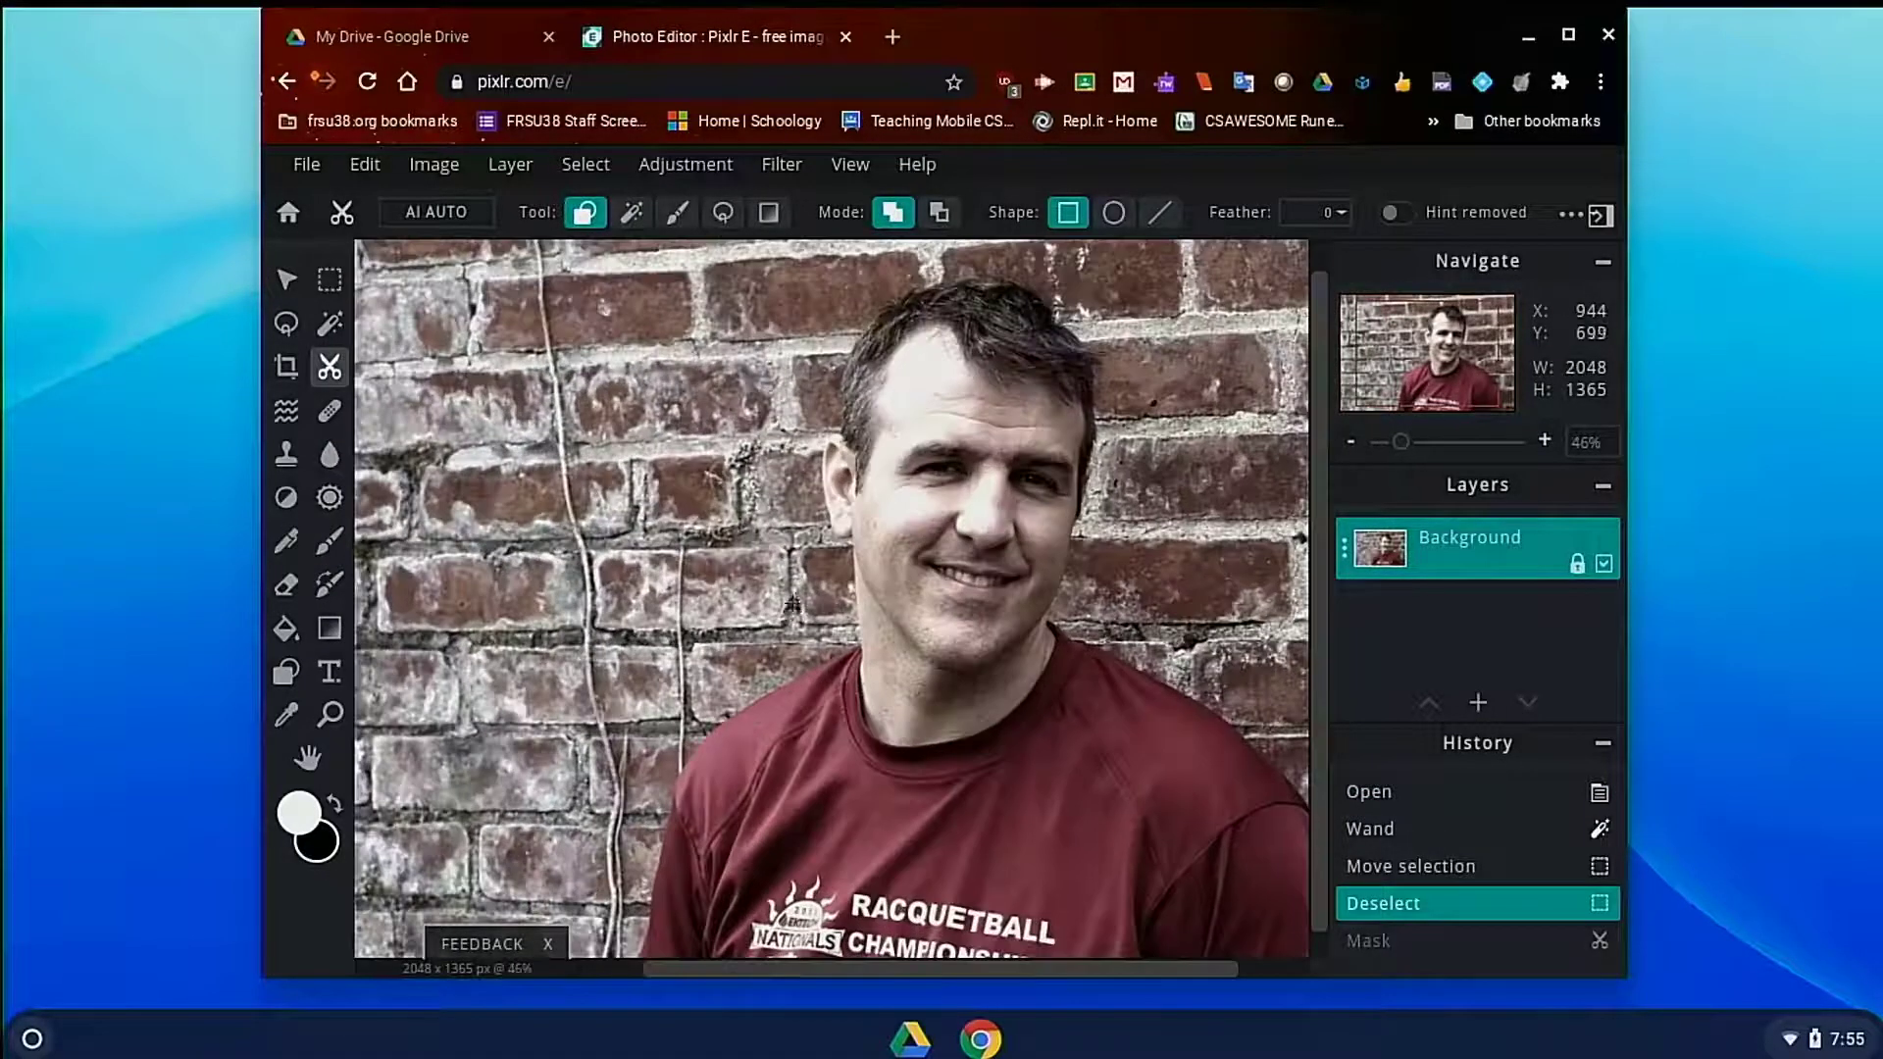
click(286, 279)
scroll(738, 549, up, 4)
scroll(737, 548, up, 8)
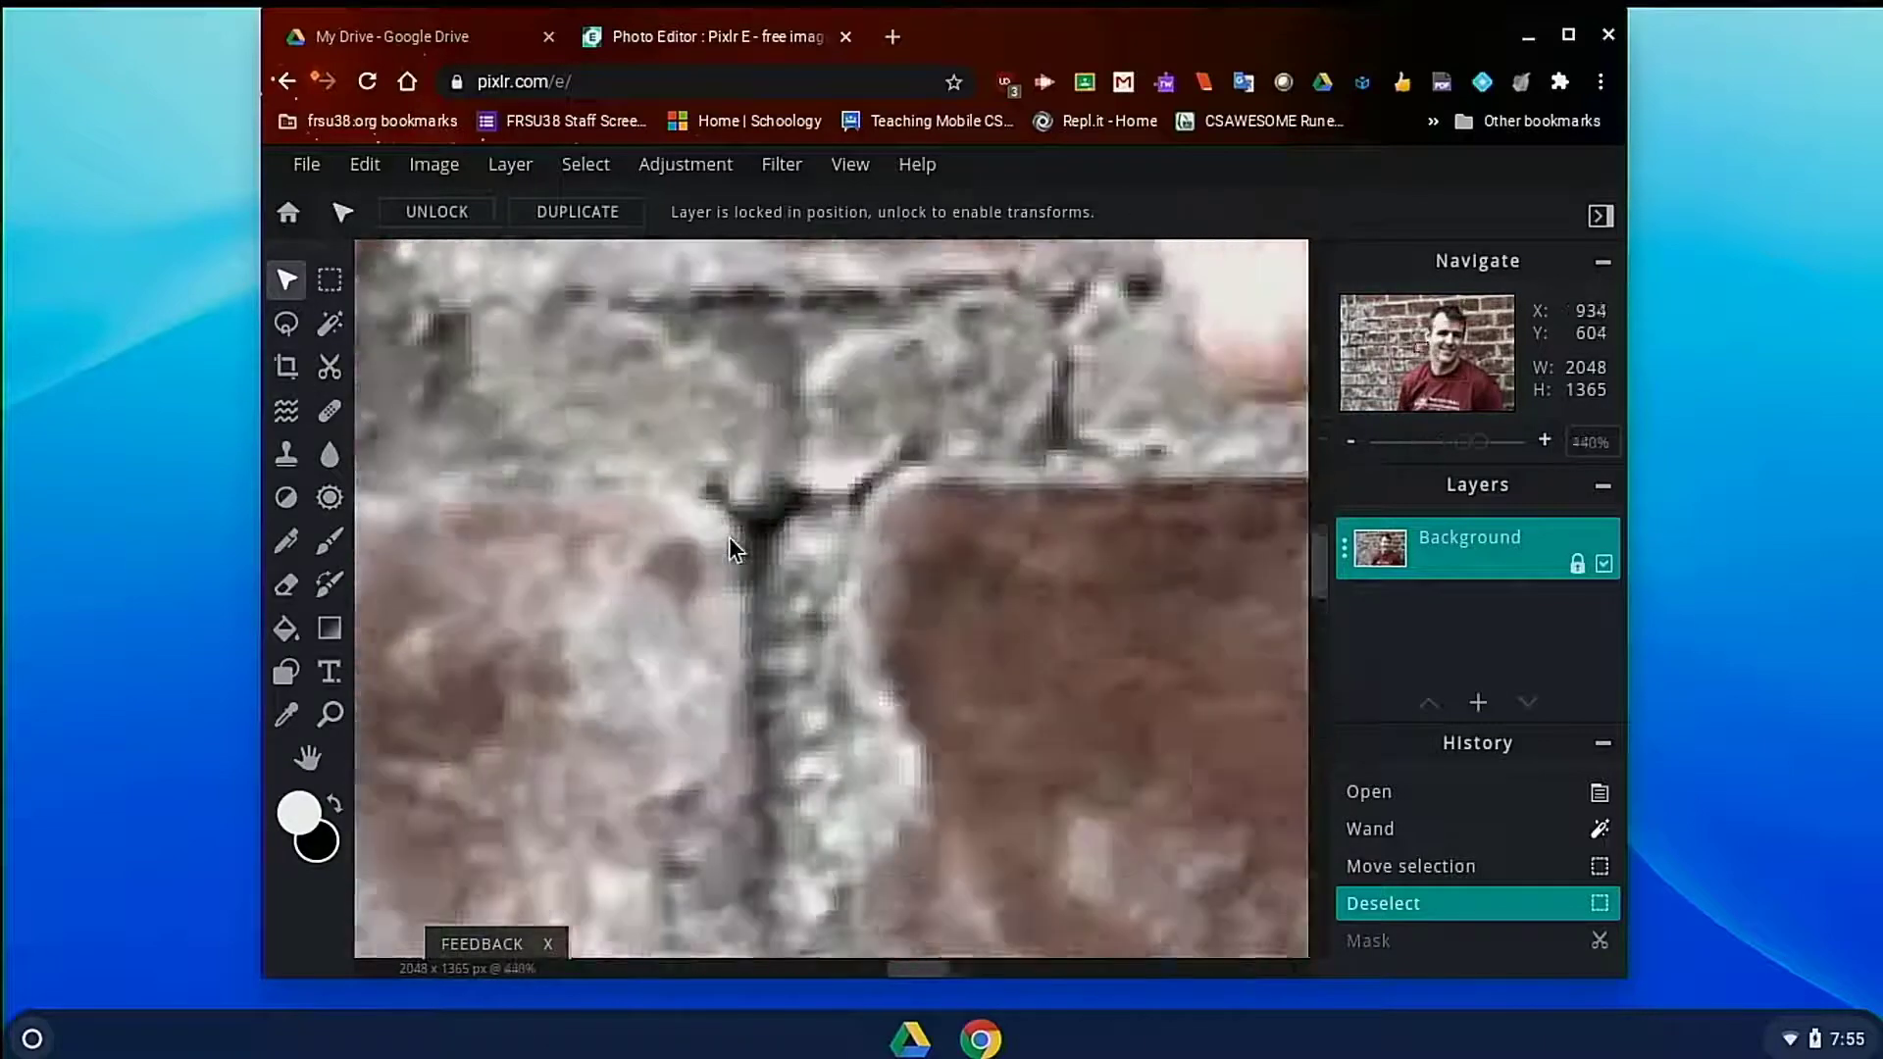
scroll(733, 527, down, 12)
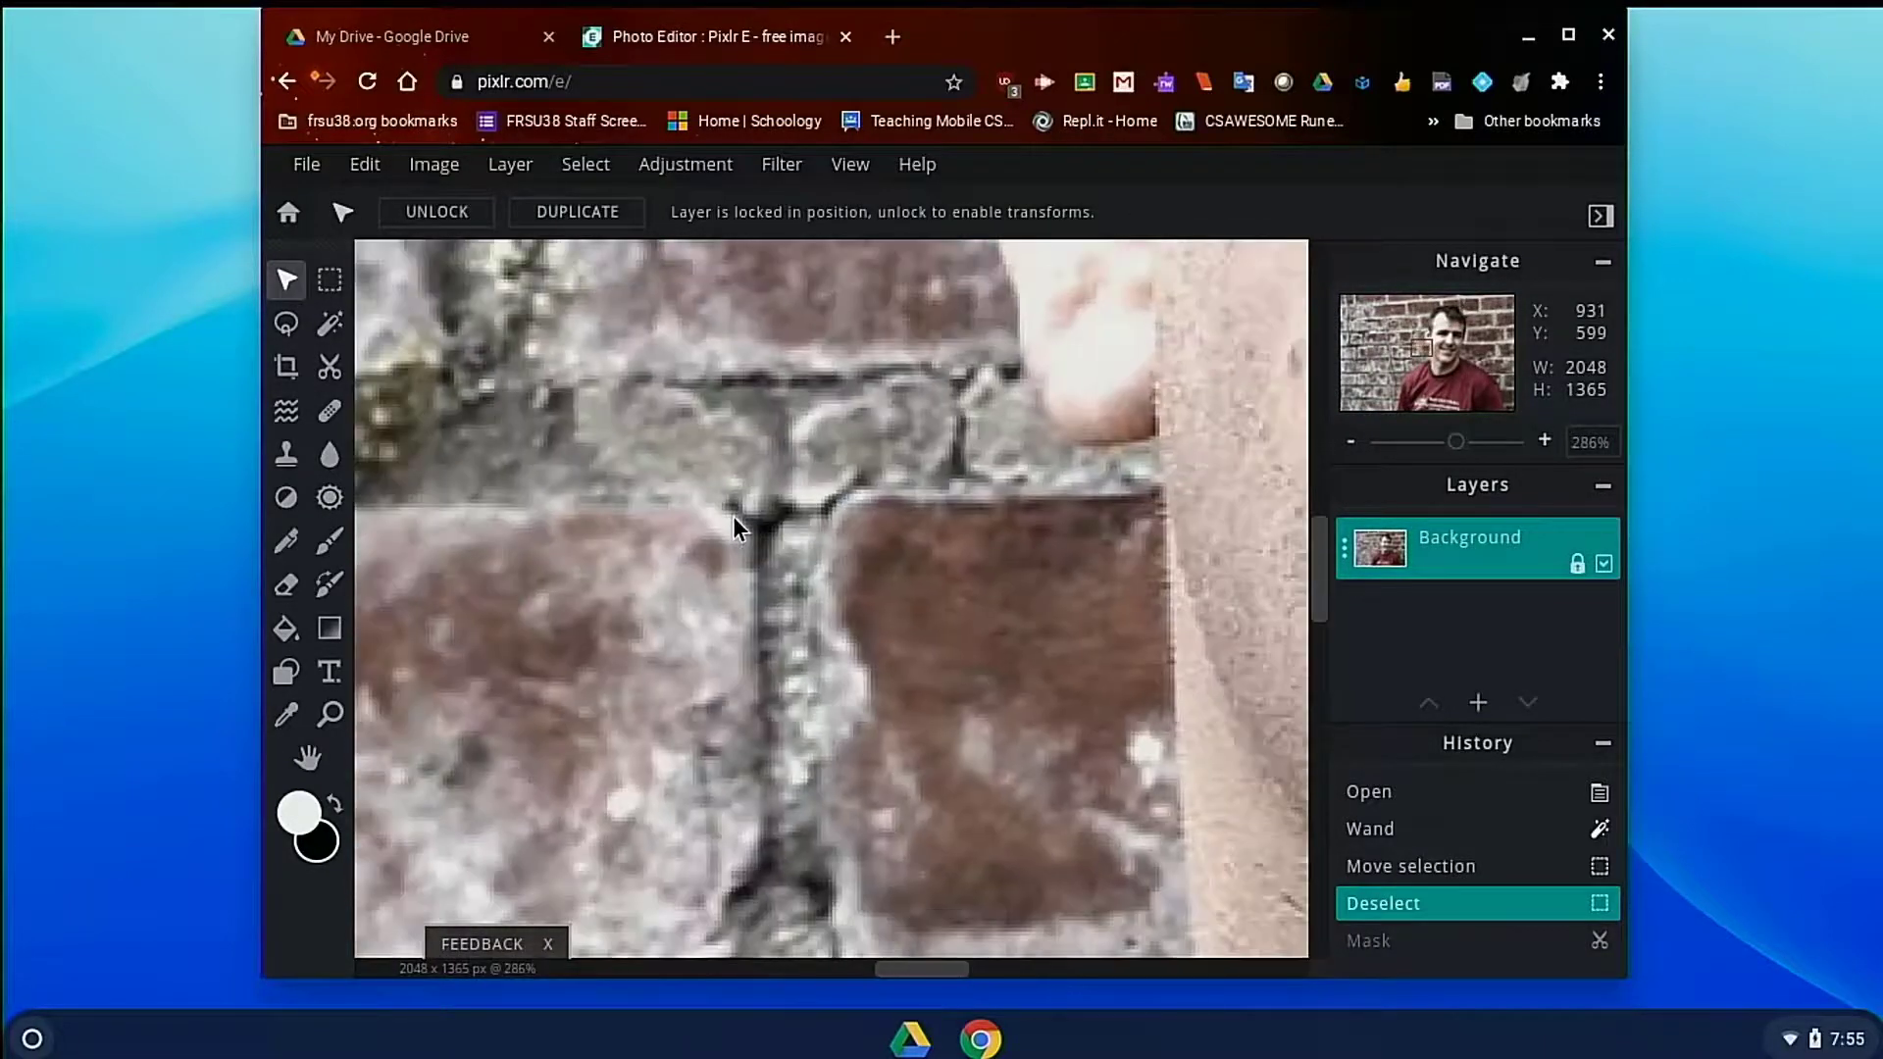
scroll(1177, 574, down, 2)
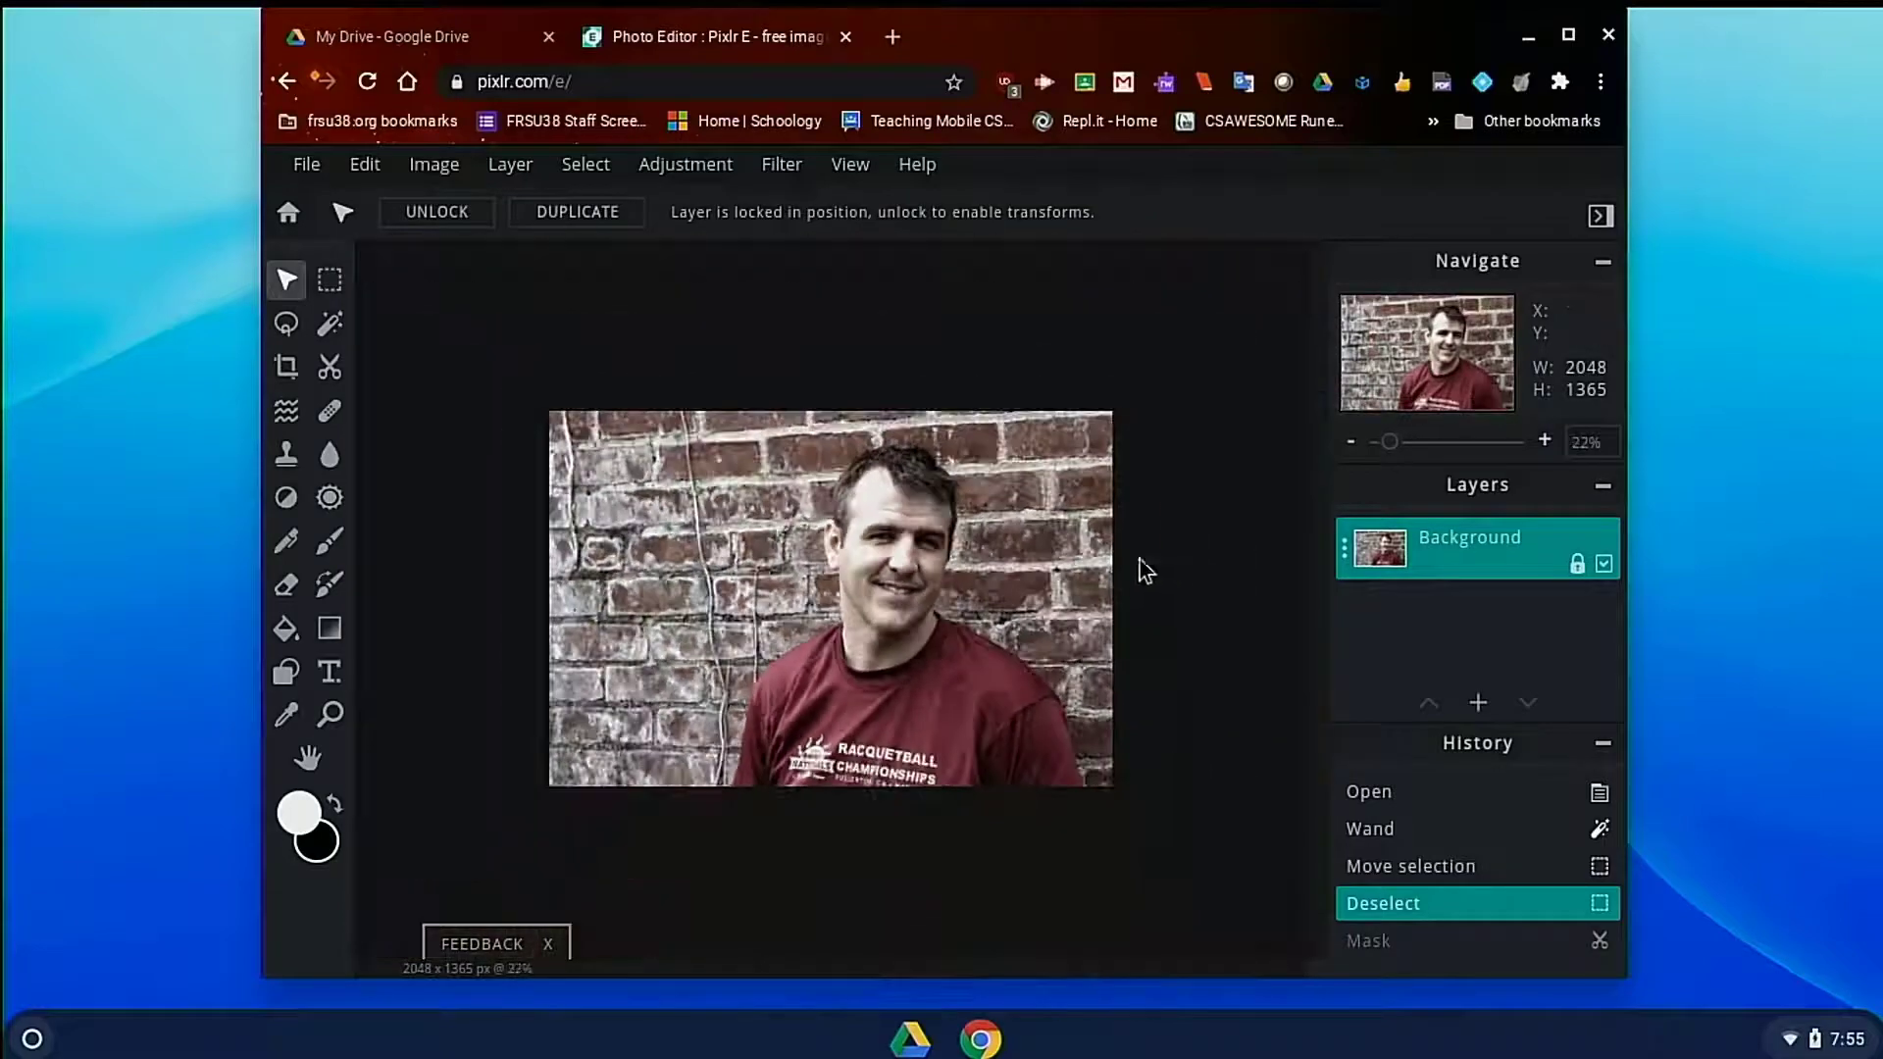
scroll(1140, 561, up, 7)
scroll(1226, 593, down, 7)
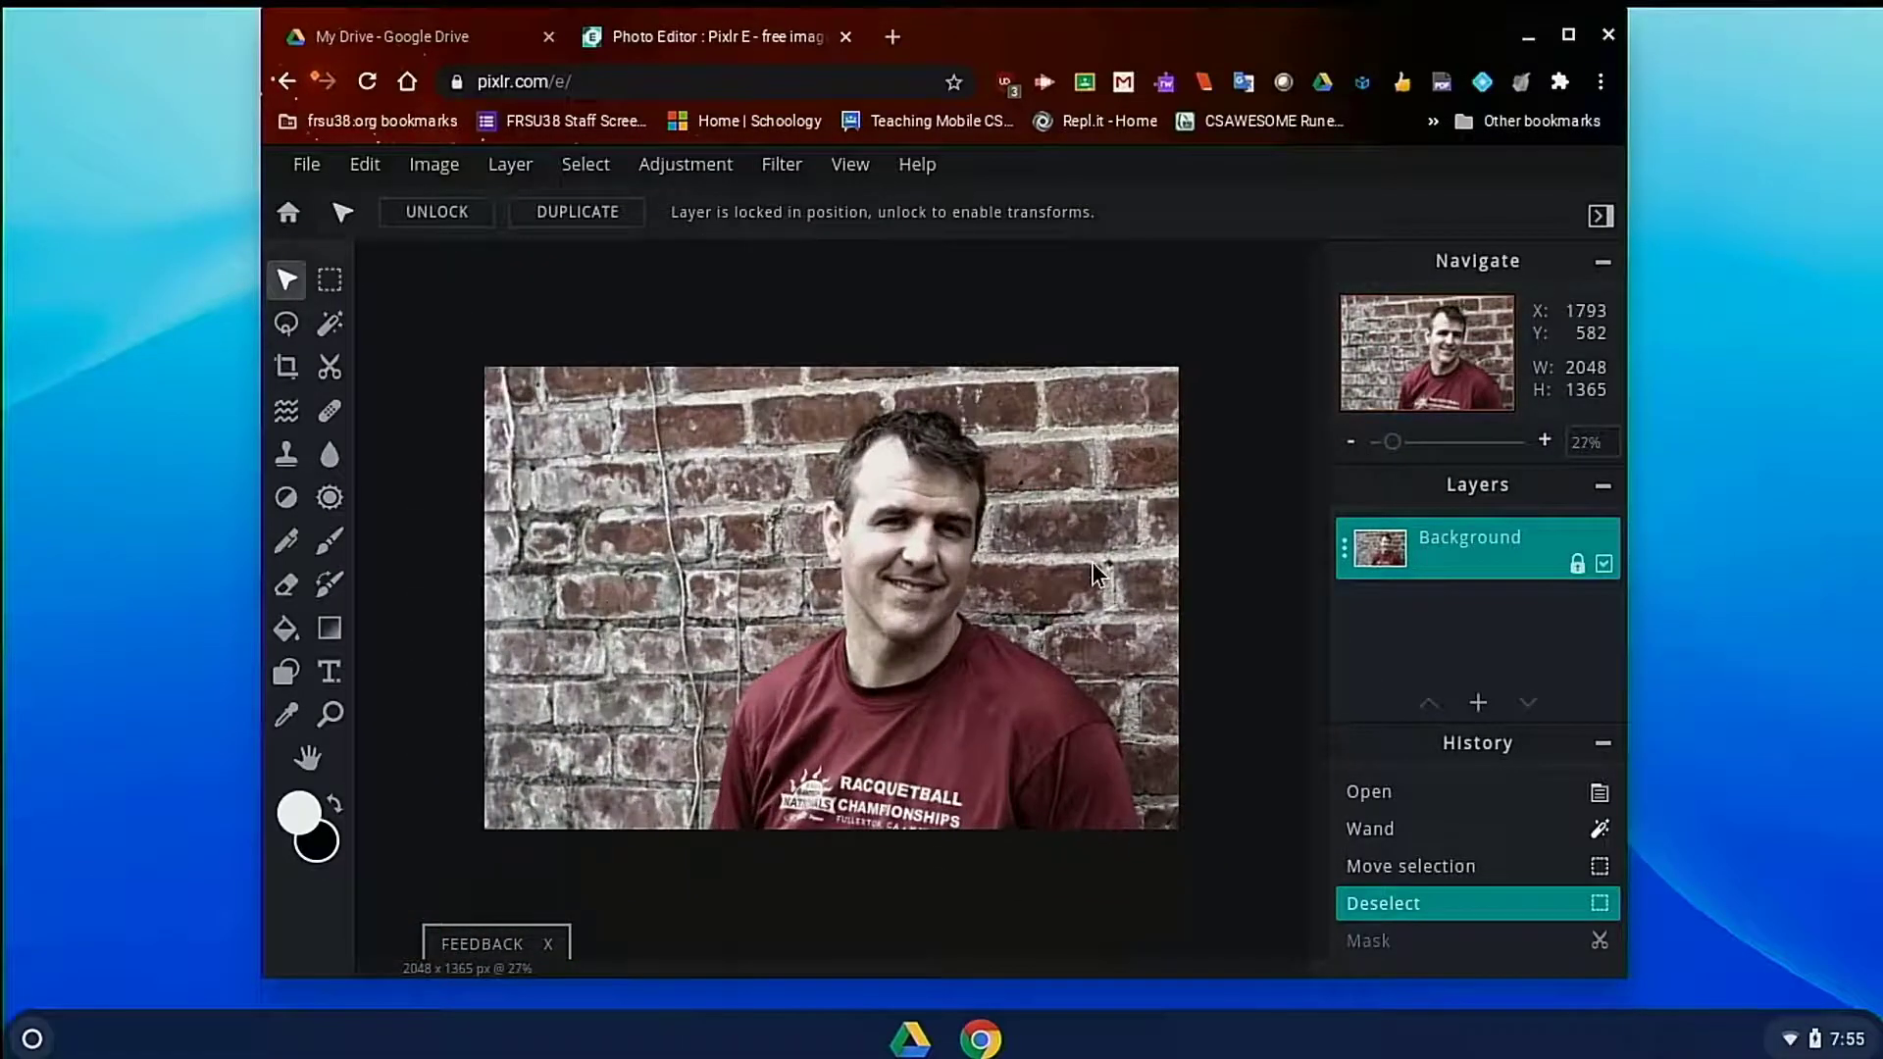
scroll(1095, 574, up, 5)
scroll(1095, 574, down, 7)
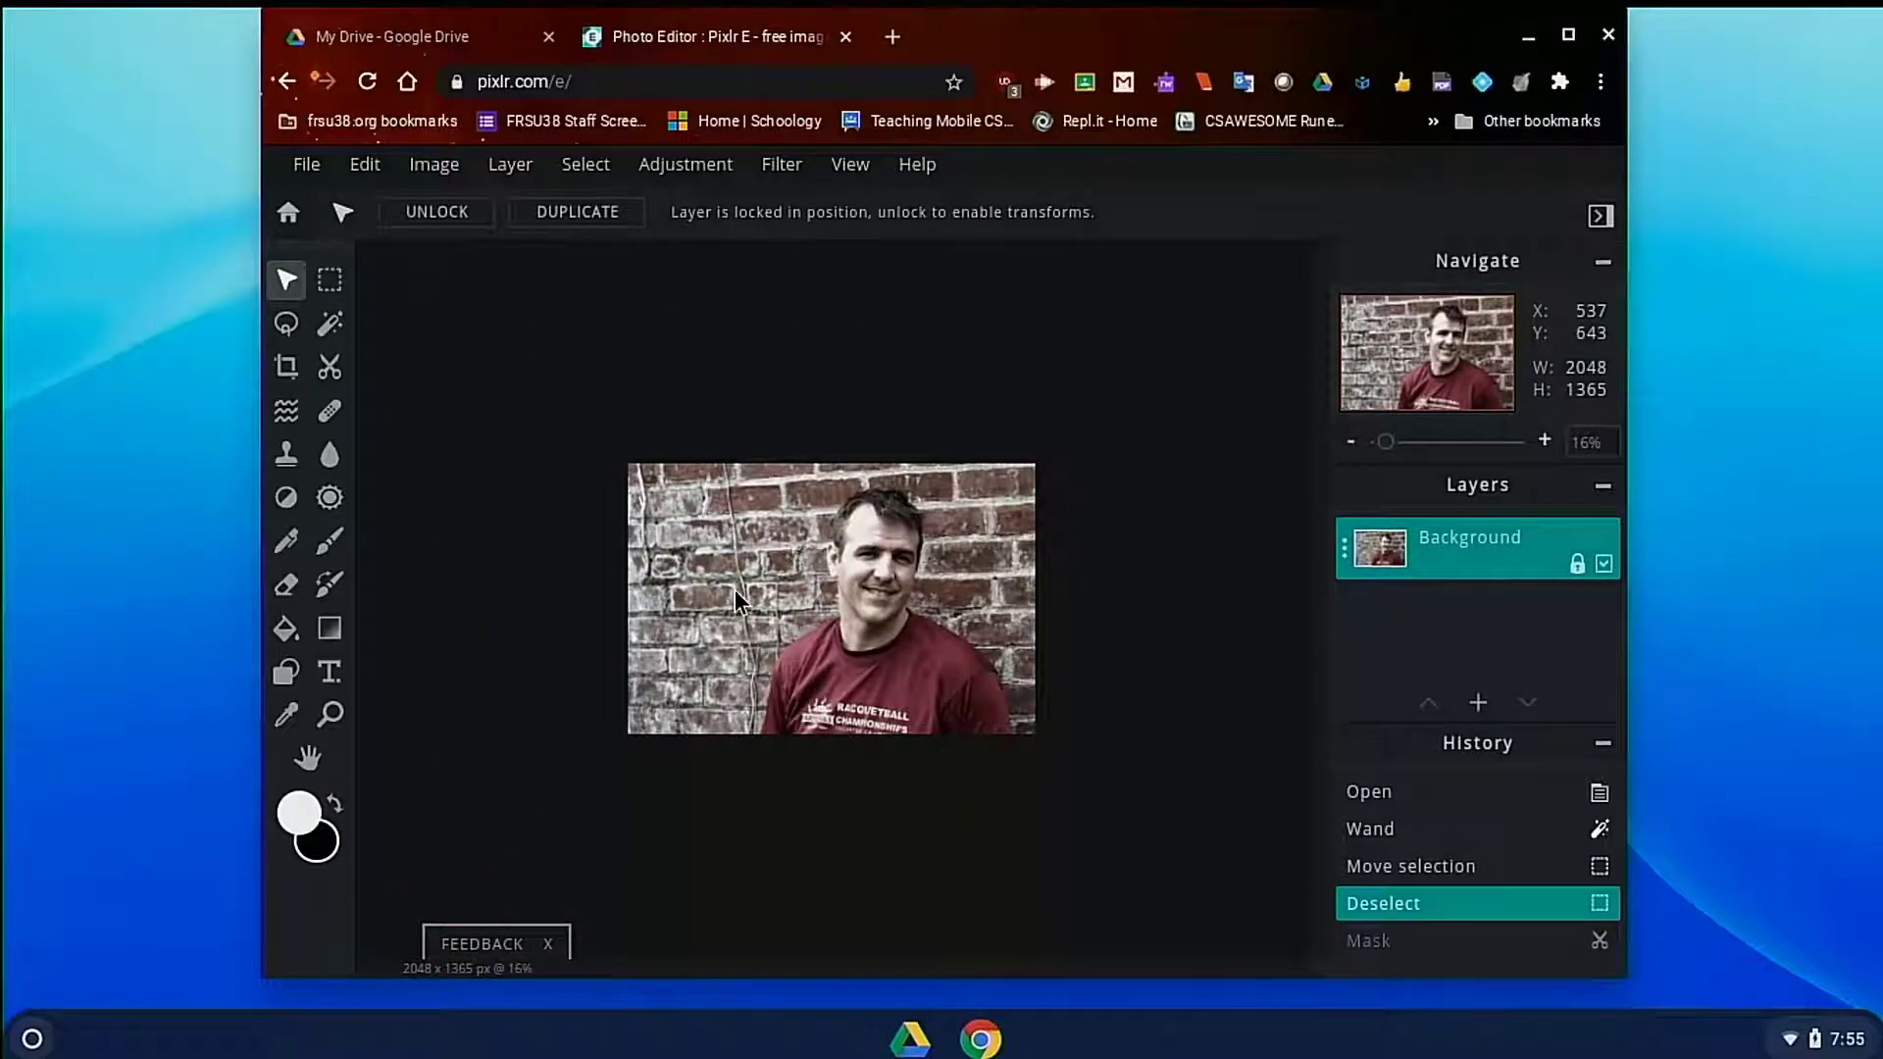
scroll(734, 591, up, 6)
scroll(734, 590, up, 4)
scroll(734, 590, down, 9)
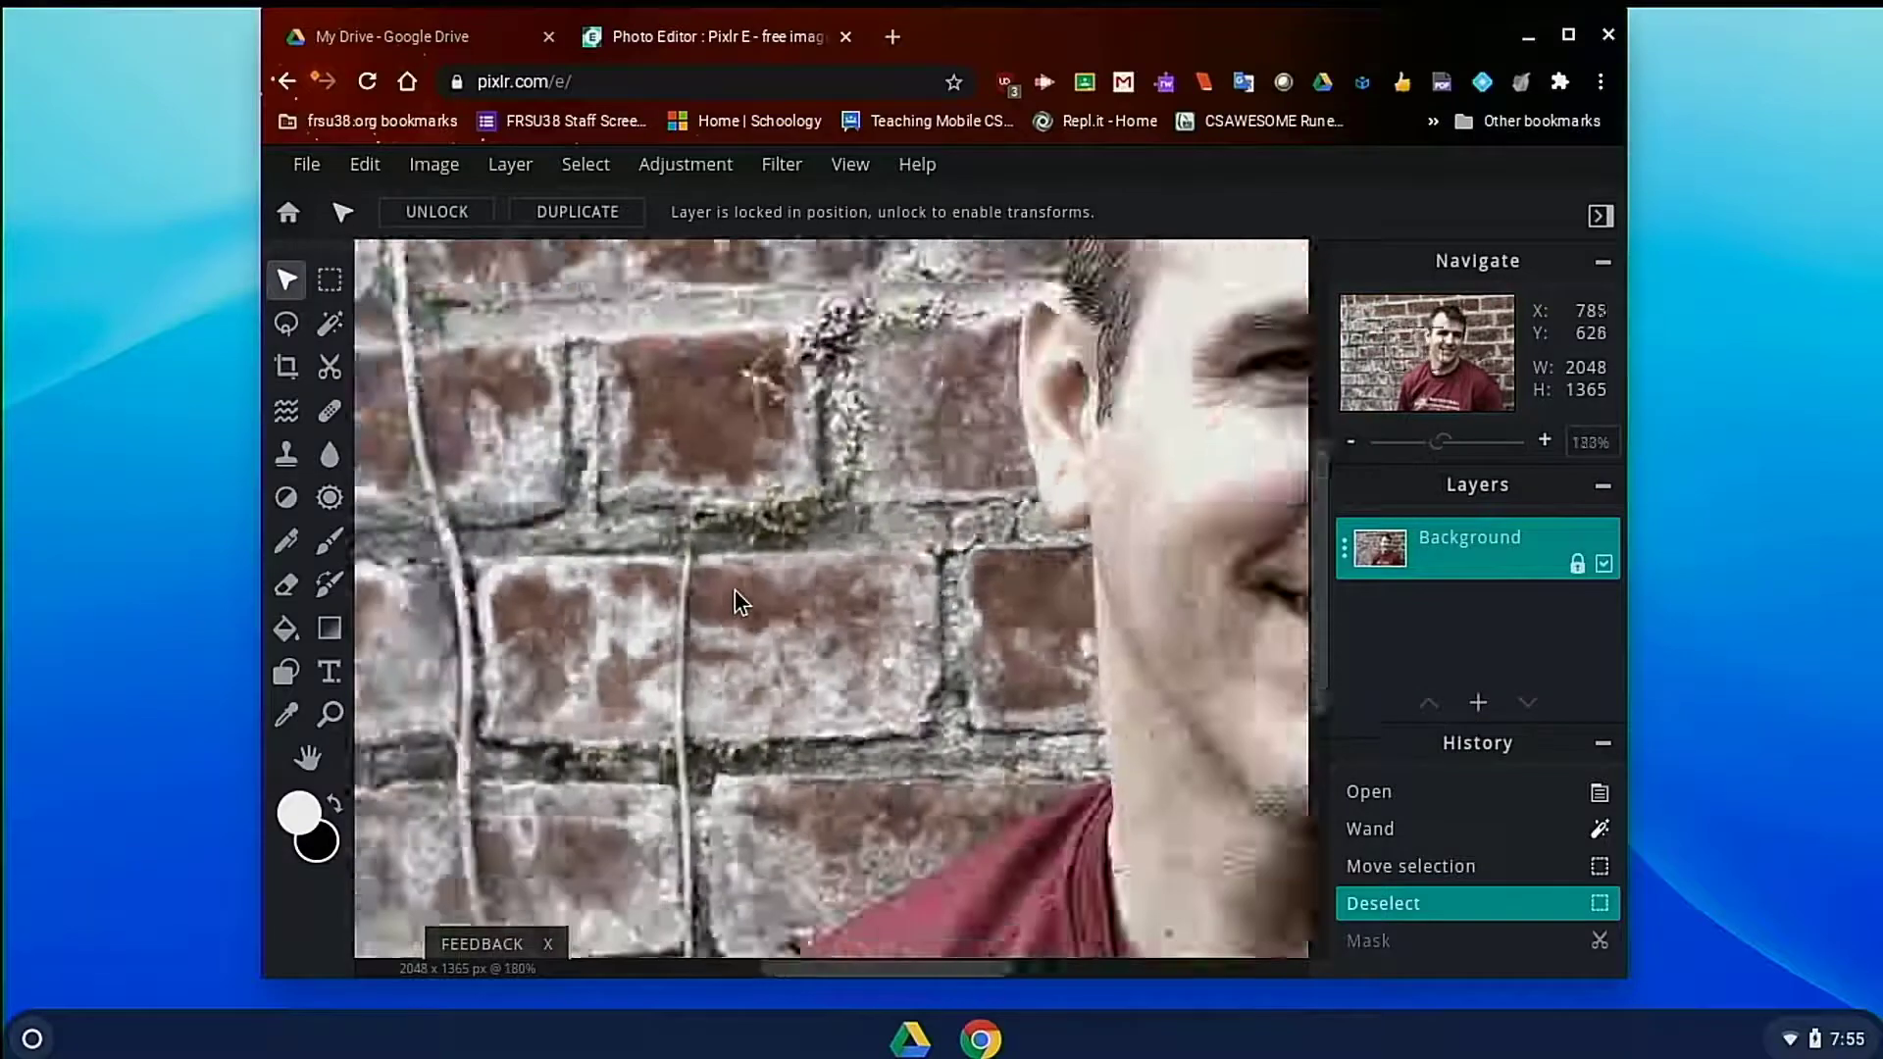
scroll(708, 555, up, 5)
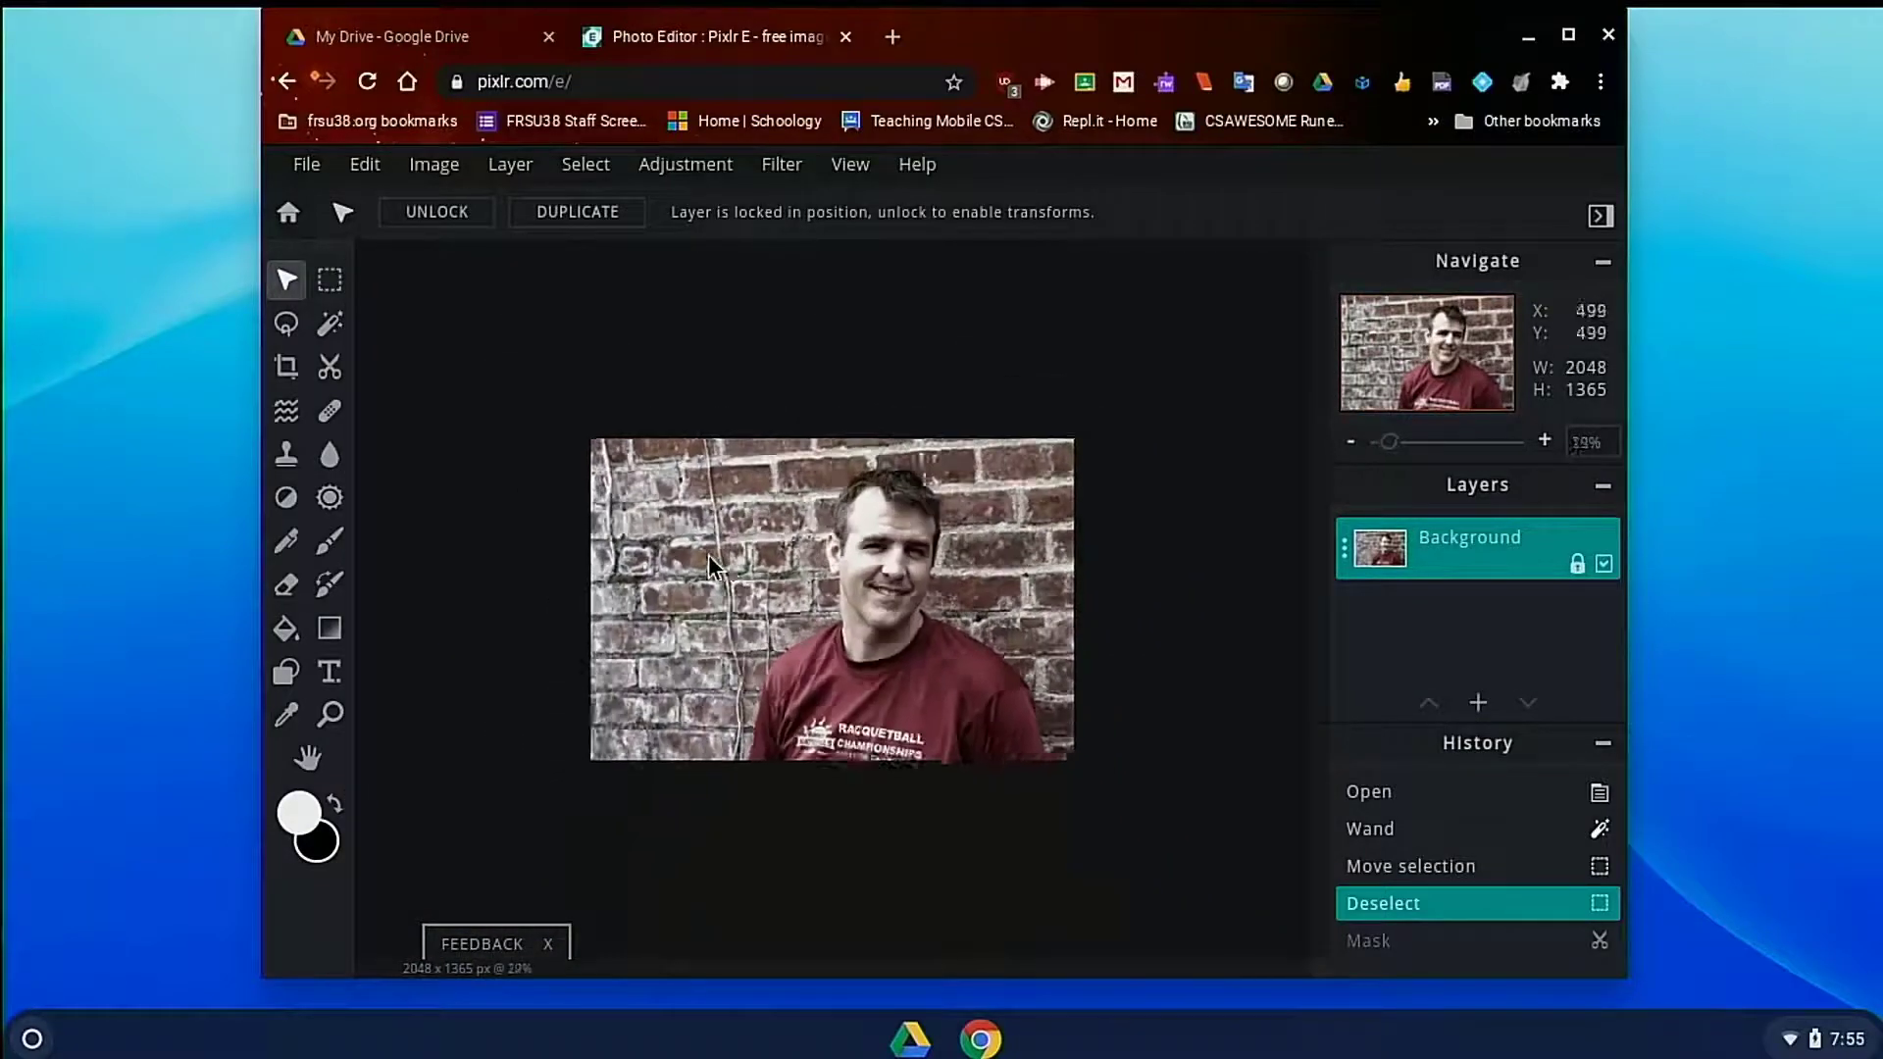
scroll(708, 555, down, 3)
scroll(708, 555, down, 4)
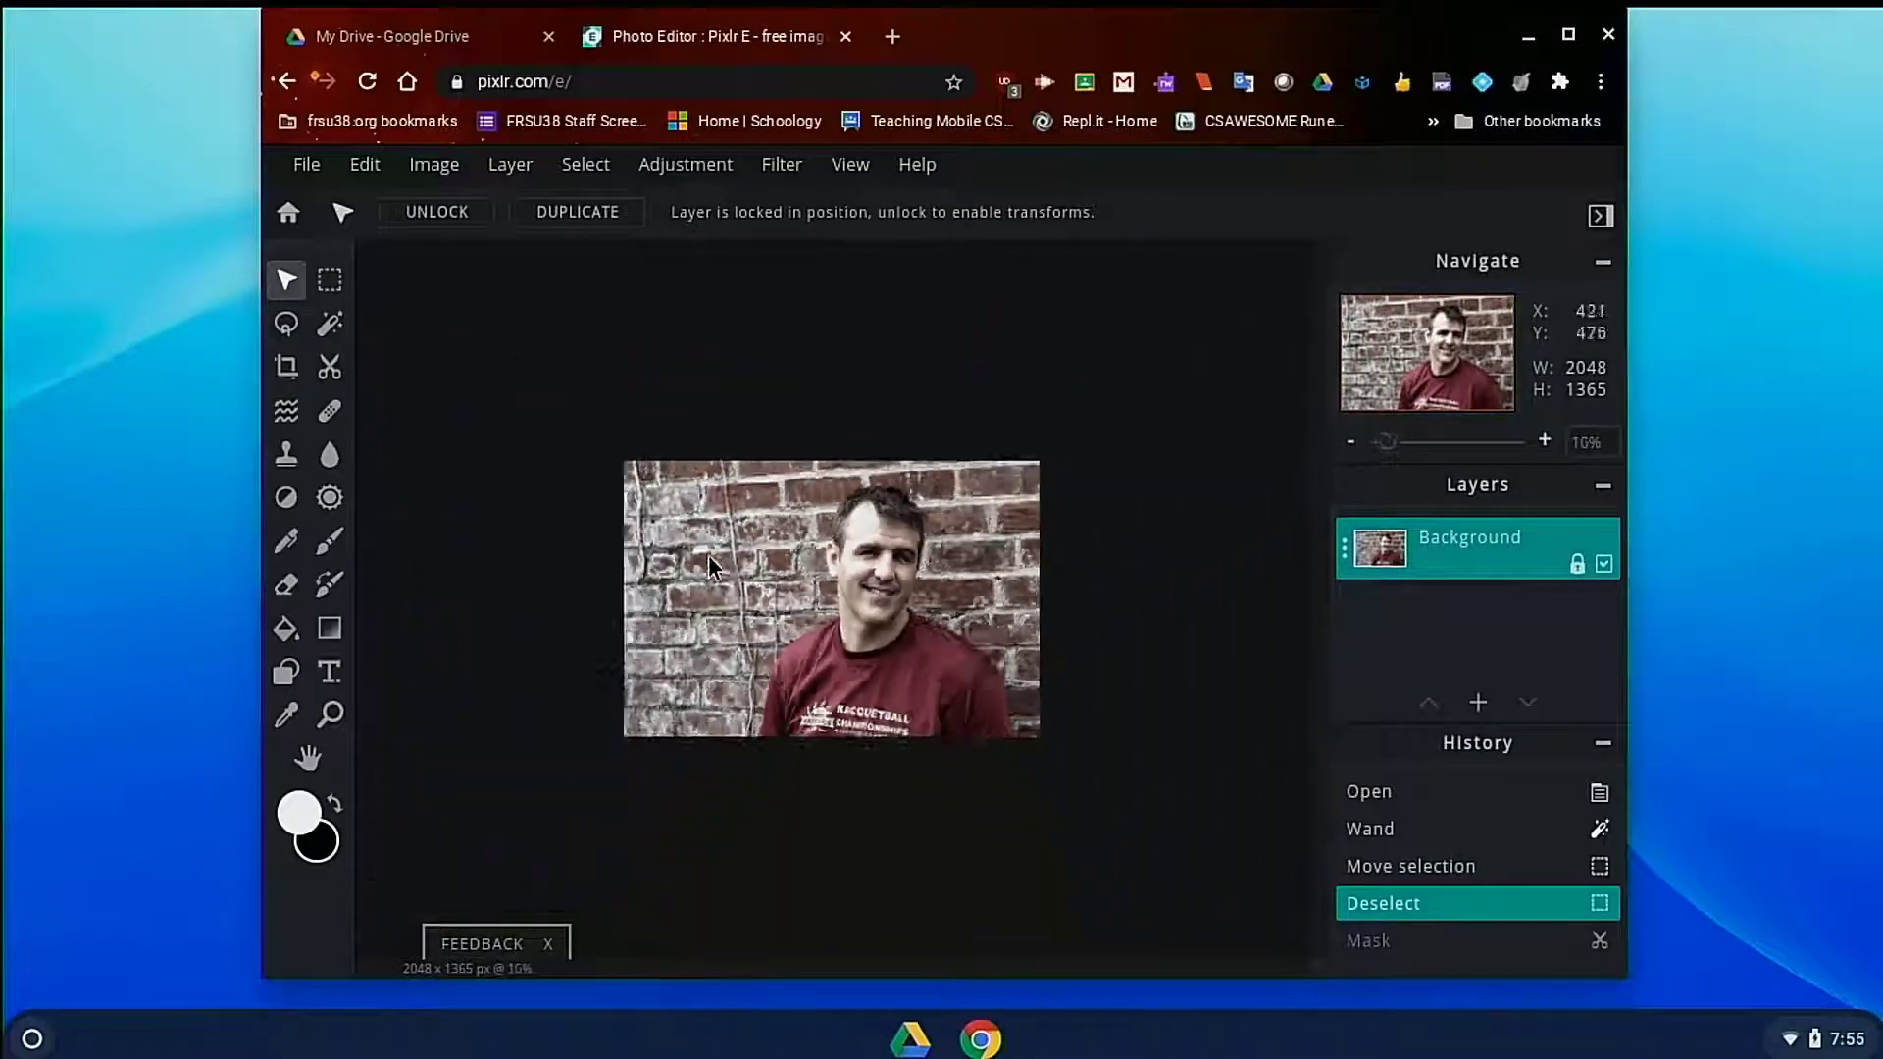
scroll(708, 555, up, 6)
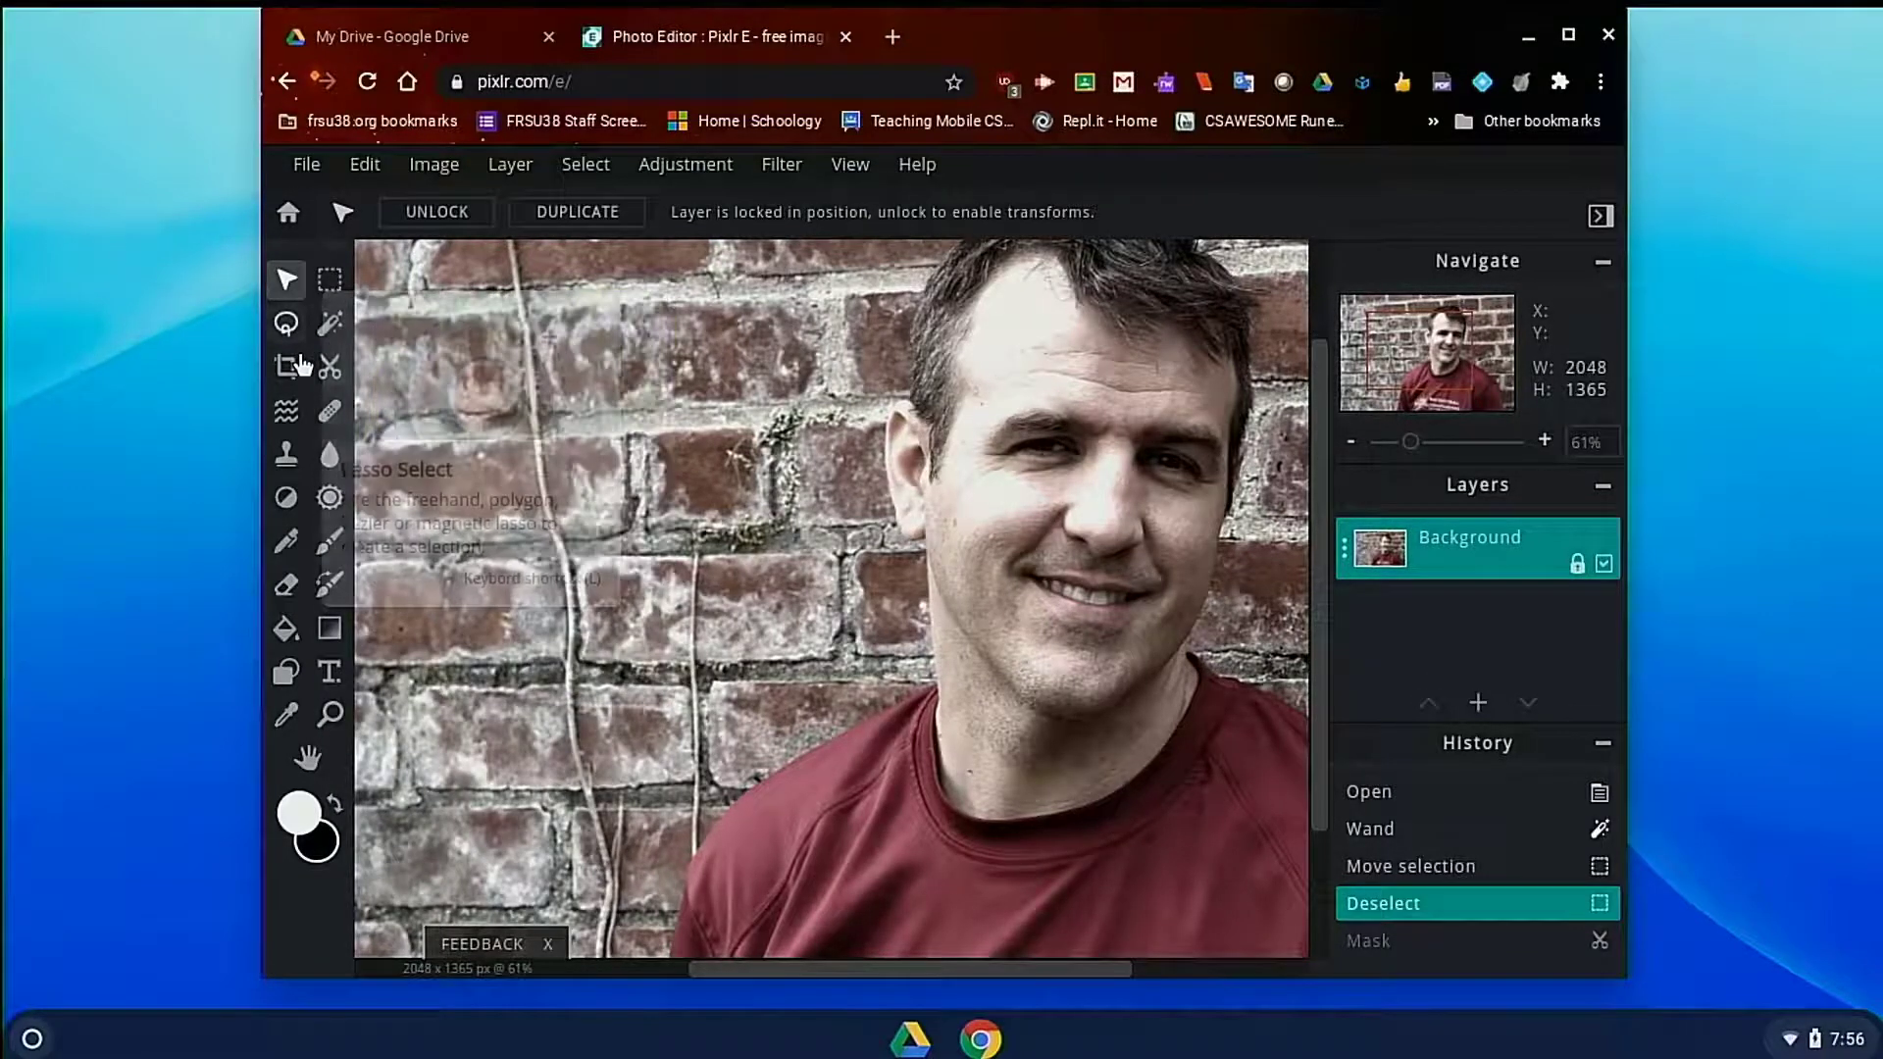
Step: Set the Eraser brush size to 192 px and erase a patch of the brick wall beside the man's face
click(290, 590)
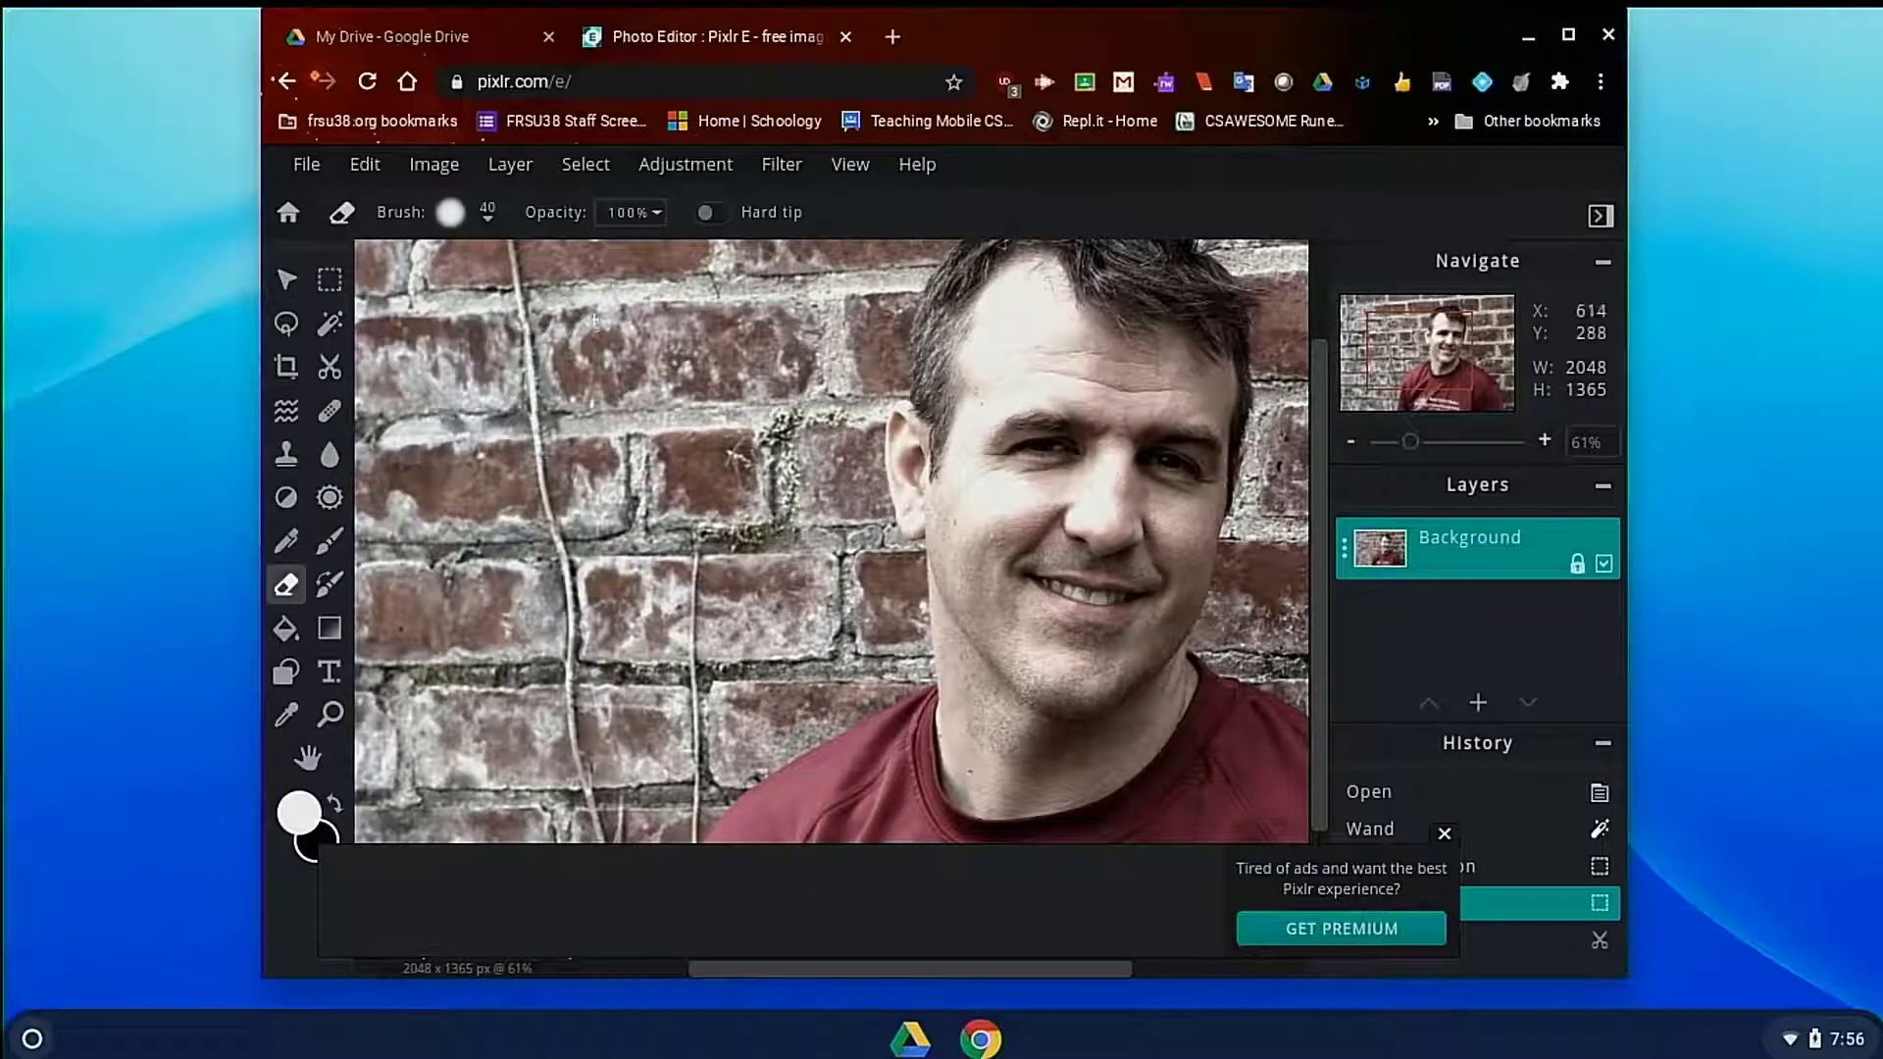
click(485, 222)
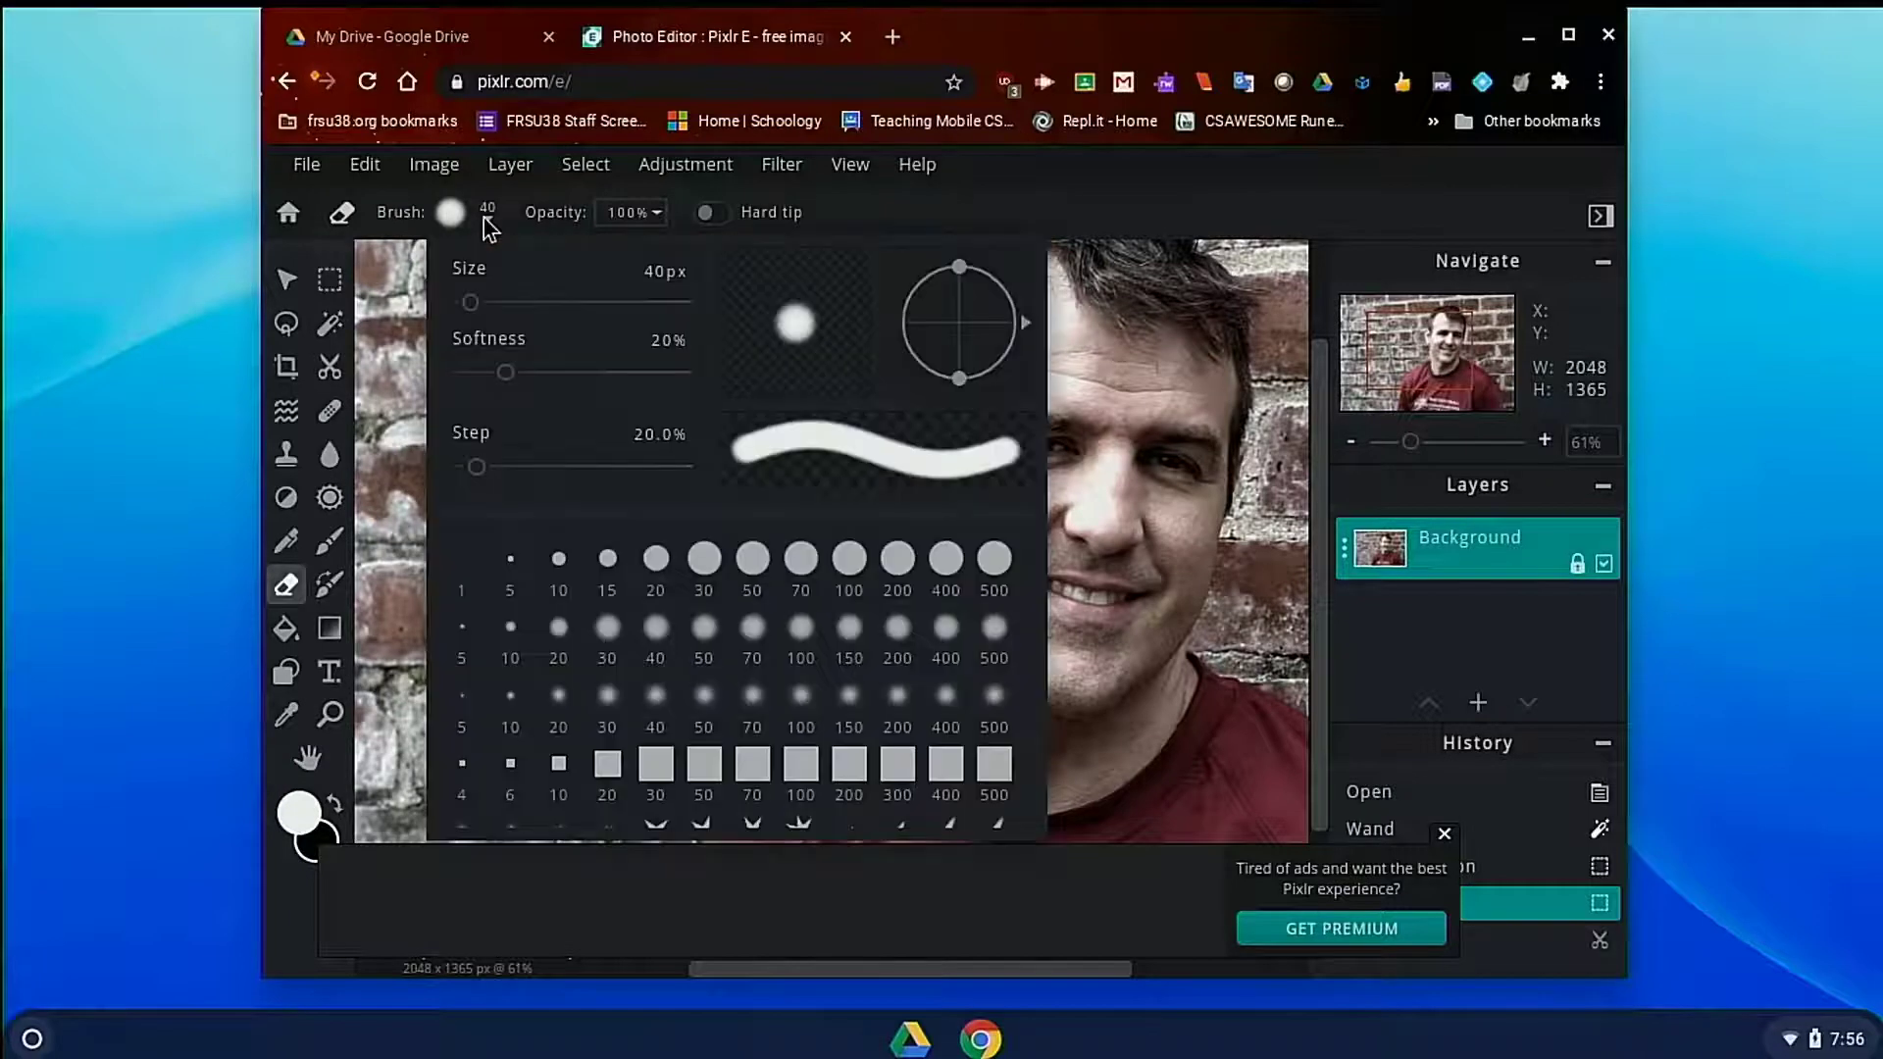
drag(491, 300, 503, 302)
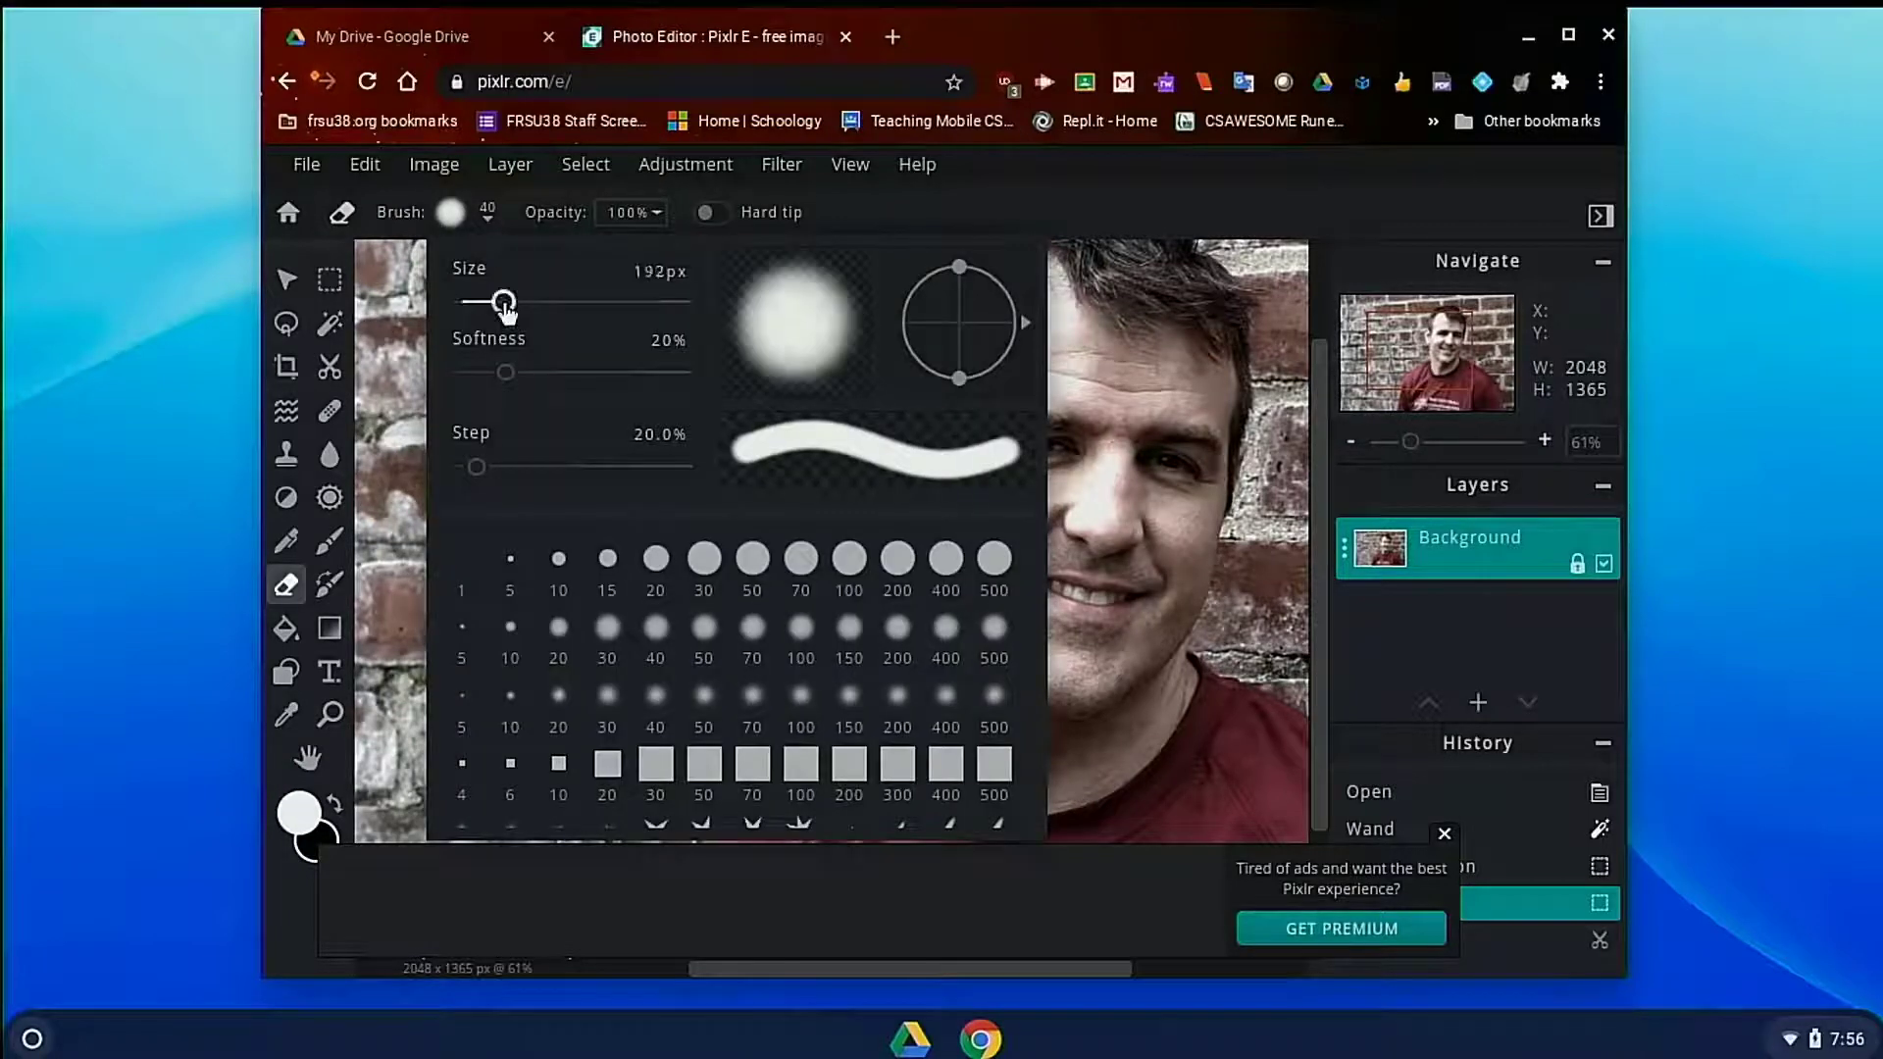
click(379, 416)
drag(774, 632, 662, 580)
mouse_move(702, 497)
mouse_down()
mouse_move(771, 543)
mouse_move(762, 562)
mouse_move(688, 570)
mouse_move(603, 613)
mouse_move(567, 654)
mouse_move(568, 690)
mouse_move(662, 644)
mouse_move(678, 589)
mouse_move(615, 498)
mouse_move(577, 524)
mouse_move(572, 595)
mouse_move(609, 548)
mouse_up()
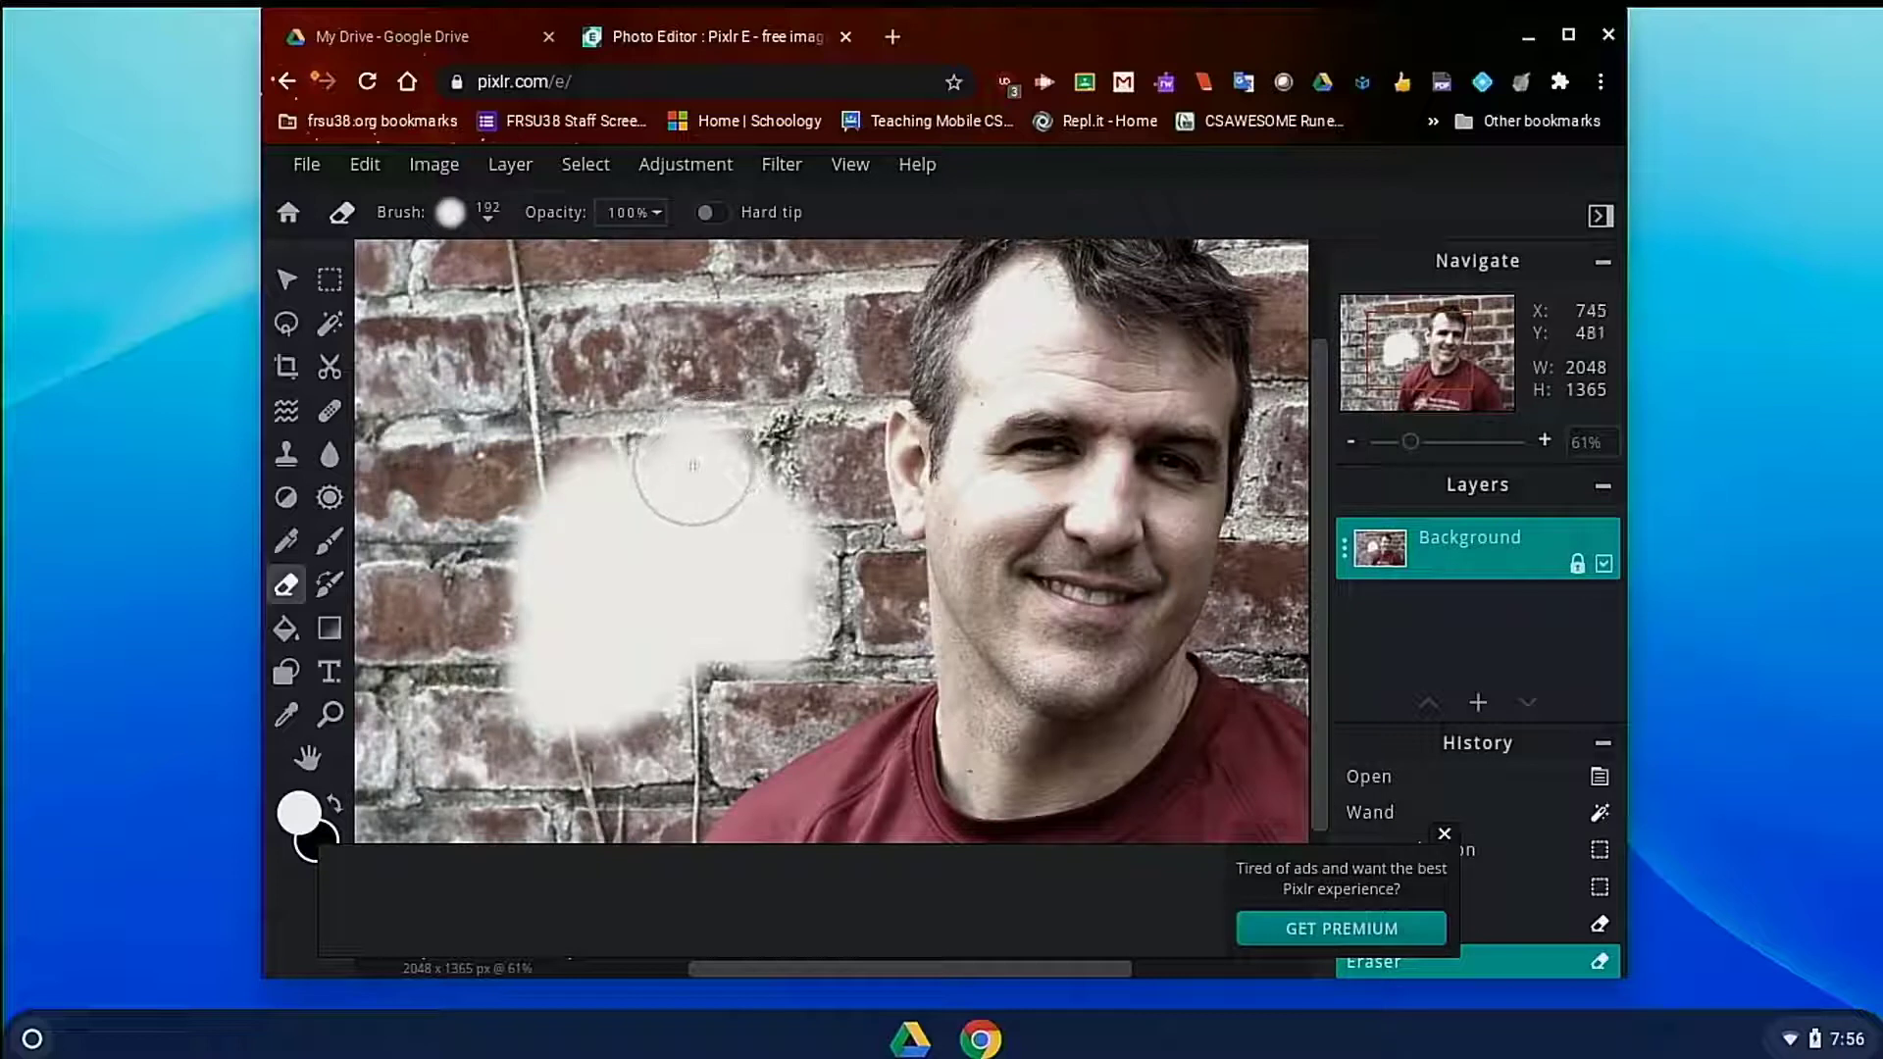
Step: Extend the erased patch on the brick wall, toggle the Background layer's visibility off and on, and unlock the layer
drag(684, 462, 746, 424)
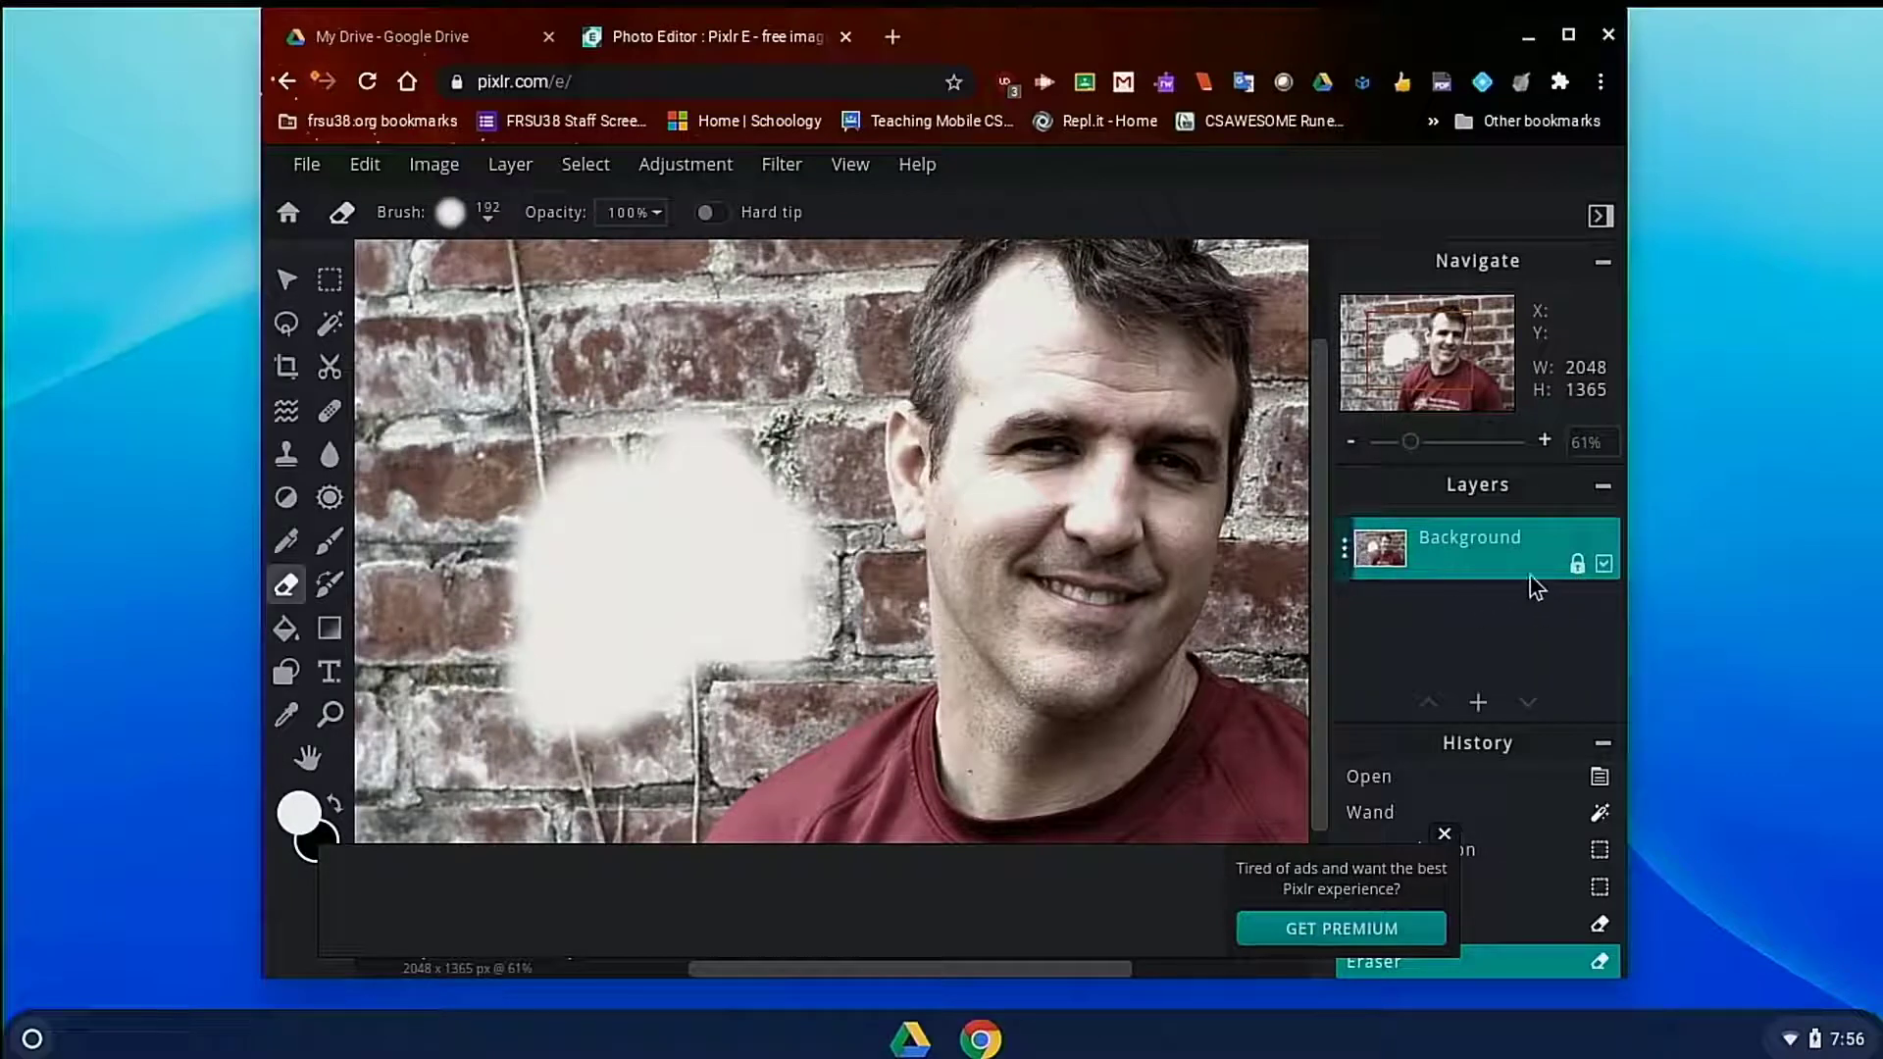
click(1604, 565)
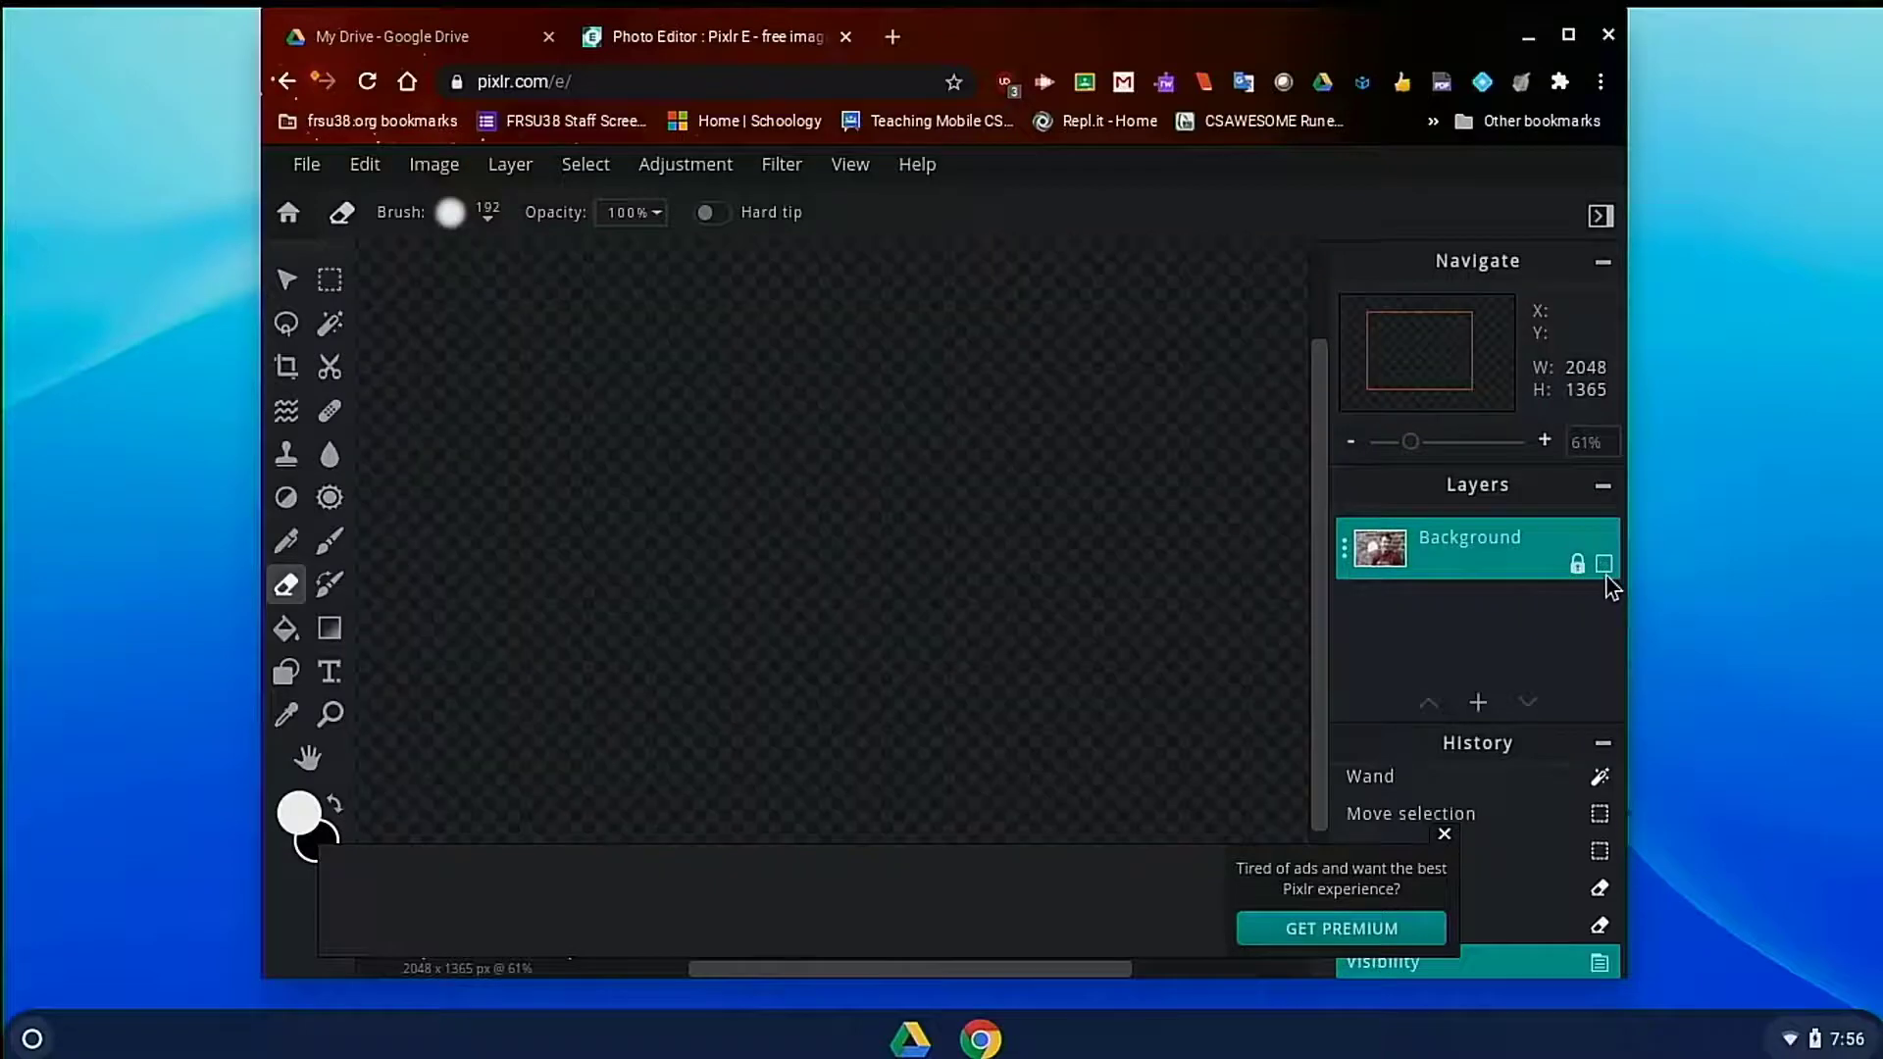
click(1604, 565)
click(1579, 567)
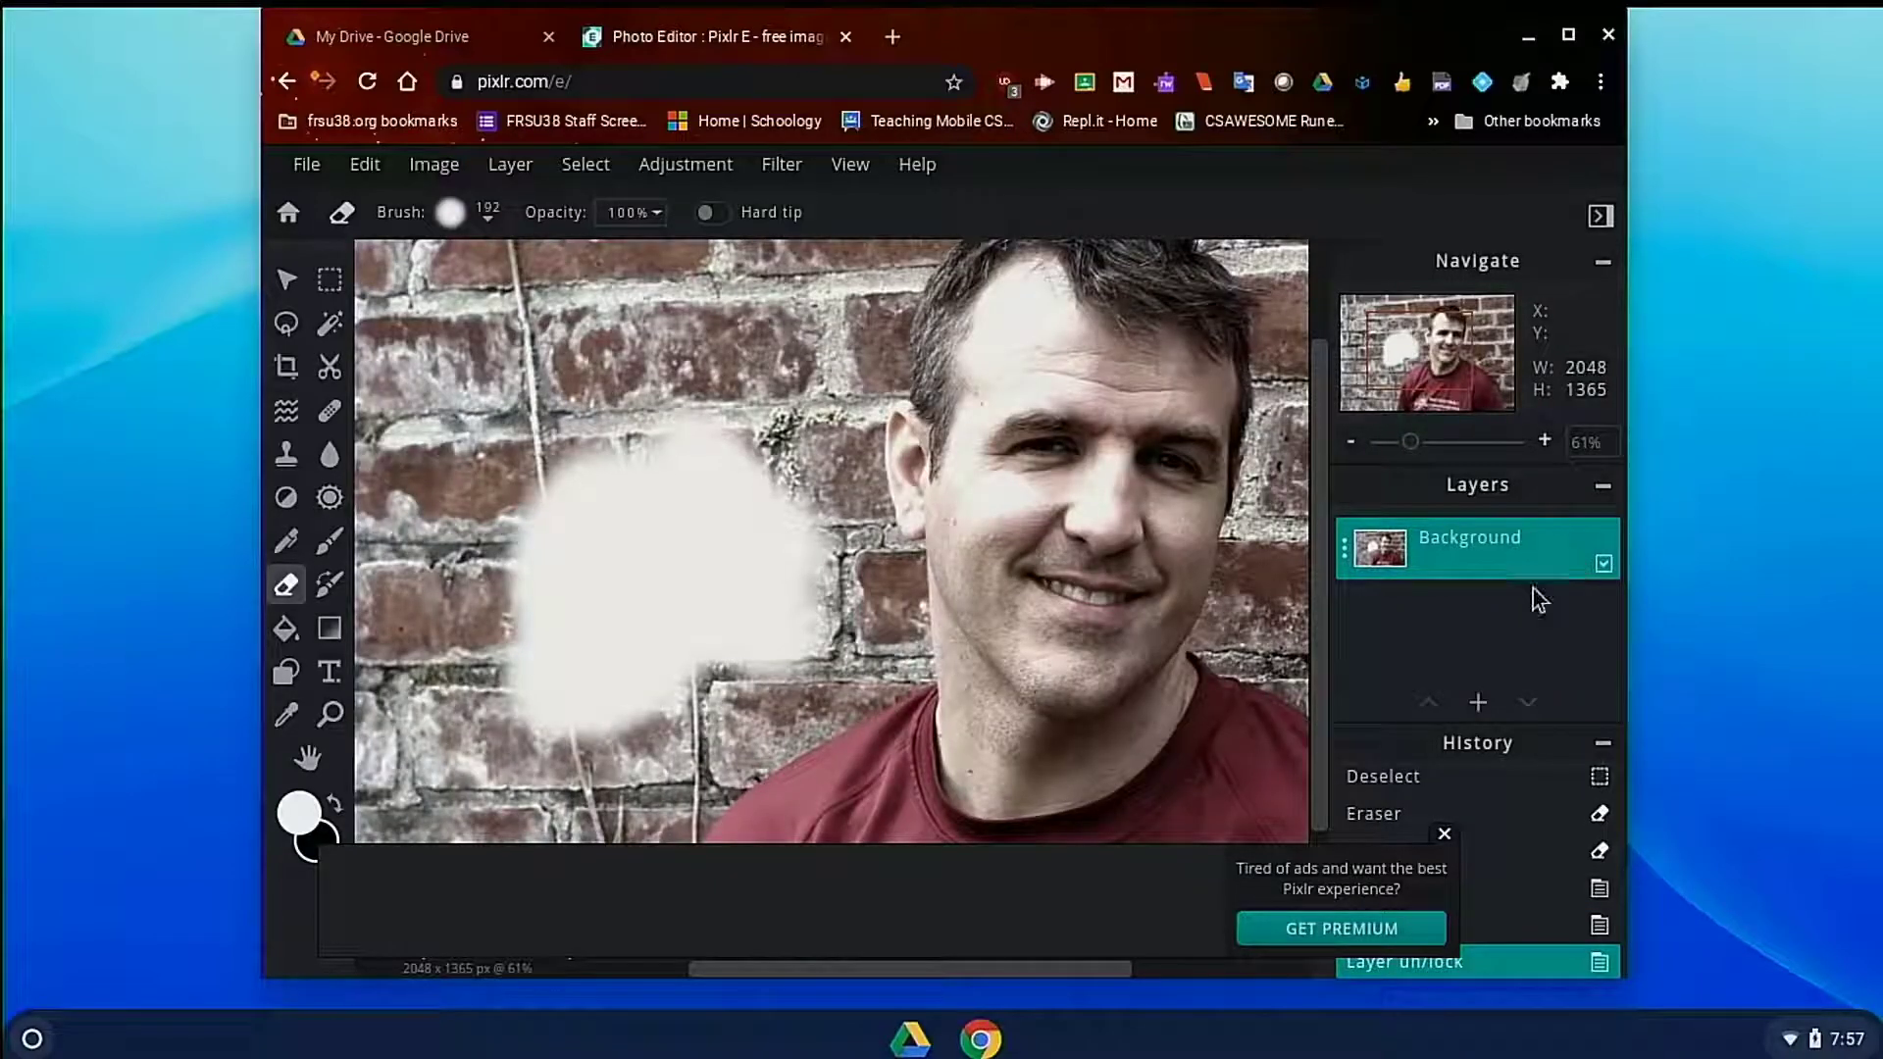
Step: Erase the white patch and the surrounding brick wall beside the man's face to transparency with the 192 px Eraser
mouse_move(613, 508)
mouse_down()
mouse_move(655, 534)
mouse_move(747, 397)
mouse_move(724, 525)
mouse_move(675, 628)
mouse_move(612, 635)
mouse_move(612, 461)
mouse_move(680, 402)
mouse_move(735, 429)
mouse_move(756, 618)
mouse_move(594, 686)
mouse_move(589, 462)
mouse_up()
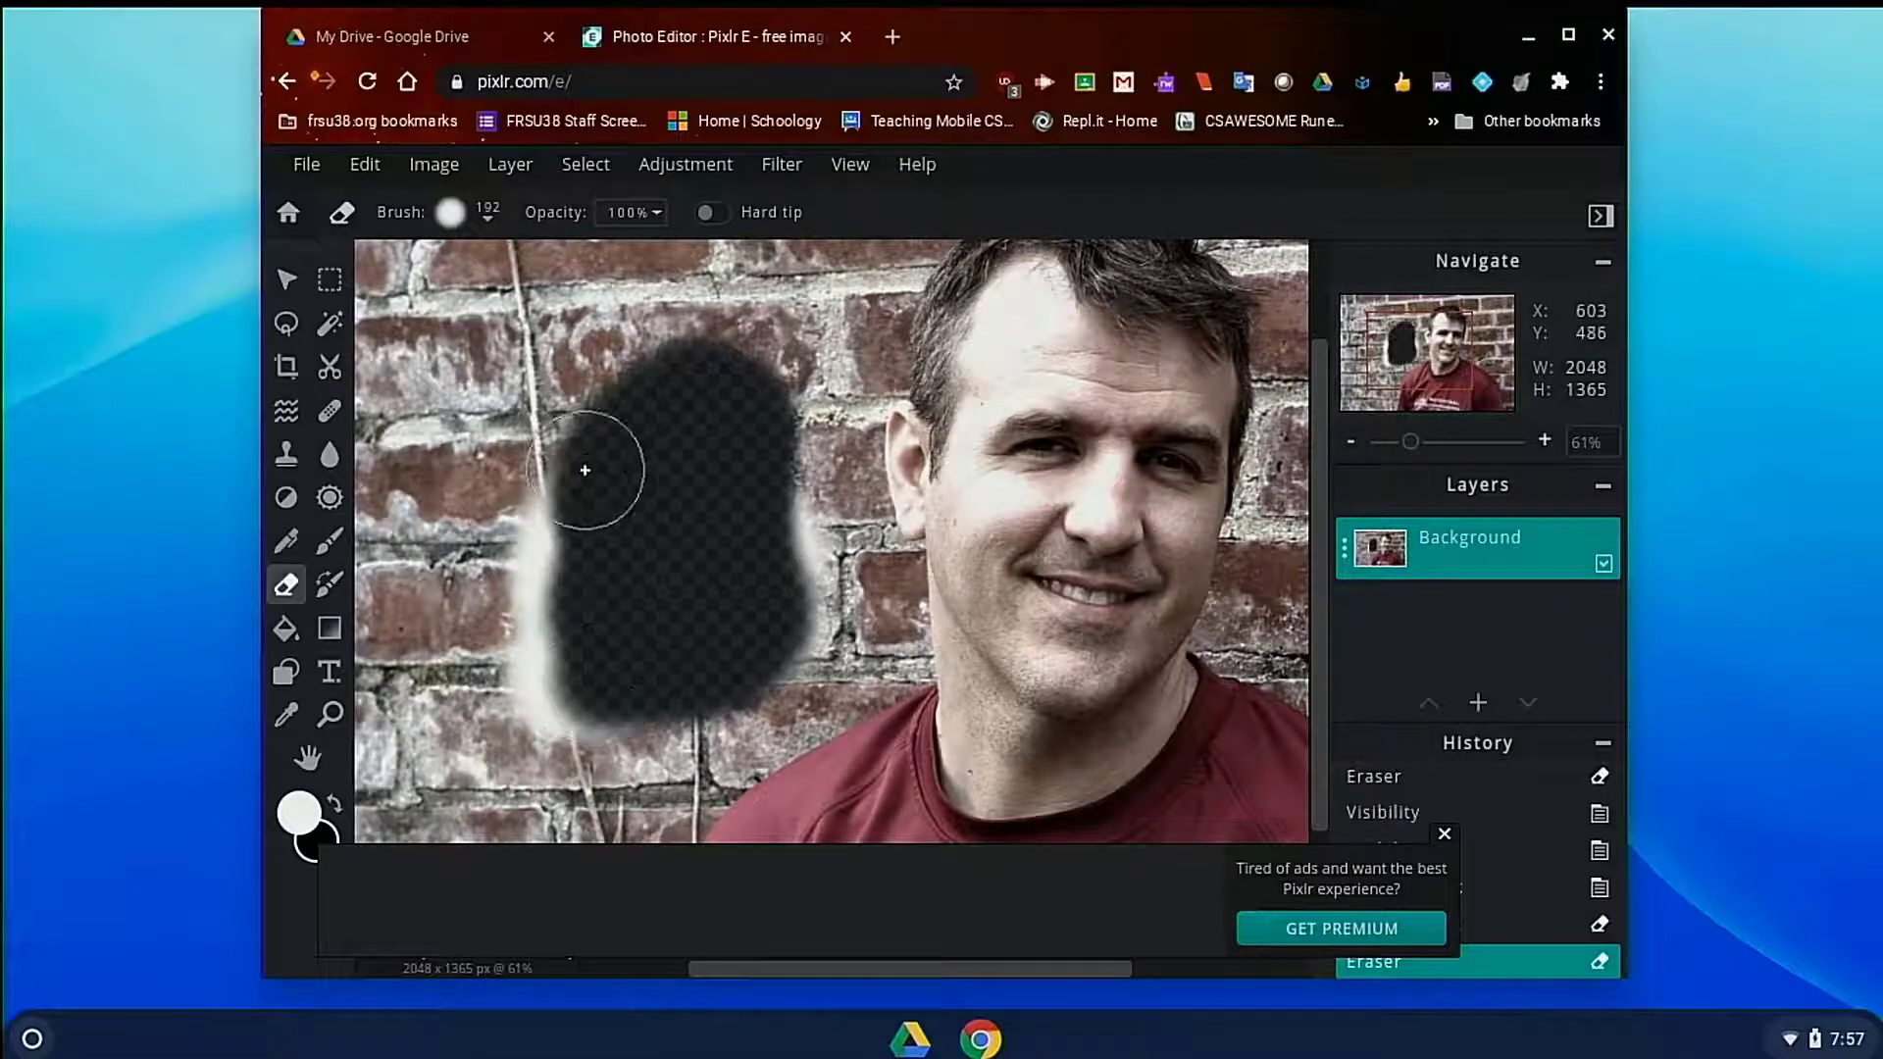
scroll(588, 480, down, 4)
scroll(568, 500, down, 2)
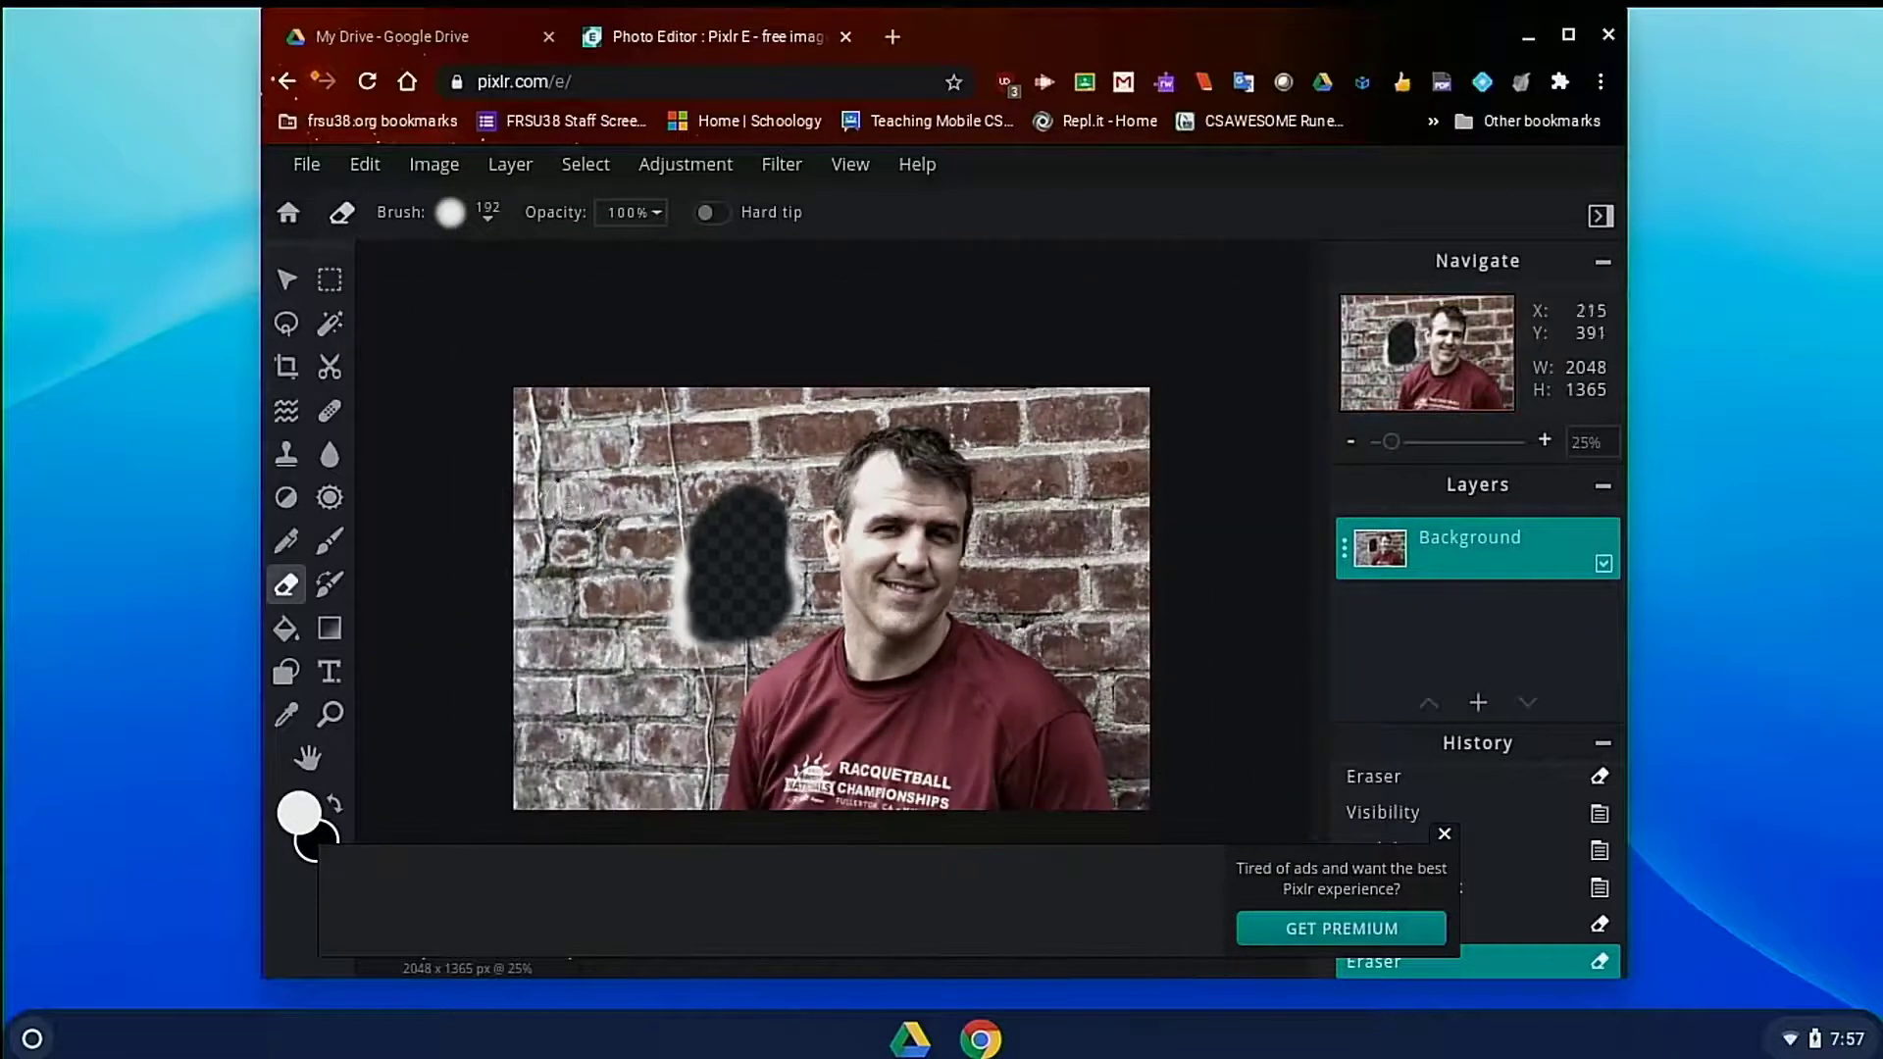
mouse_move(652, 529)
mouse_down()
mouse_move(662, 628)
mouse_move(688, 639)
mouse_move(724, 486)
mouse_move(644, 627)
mouse_up()
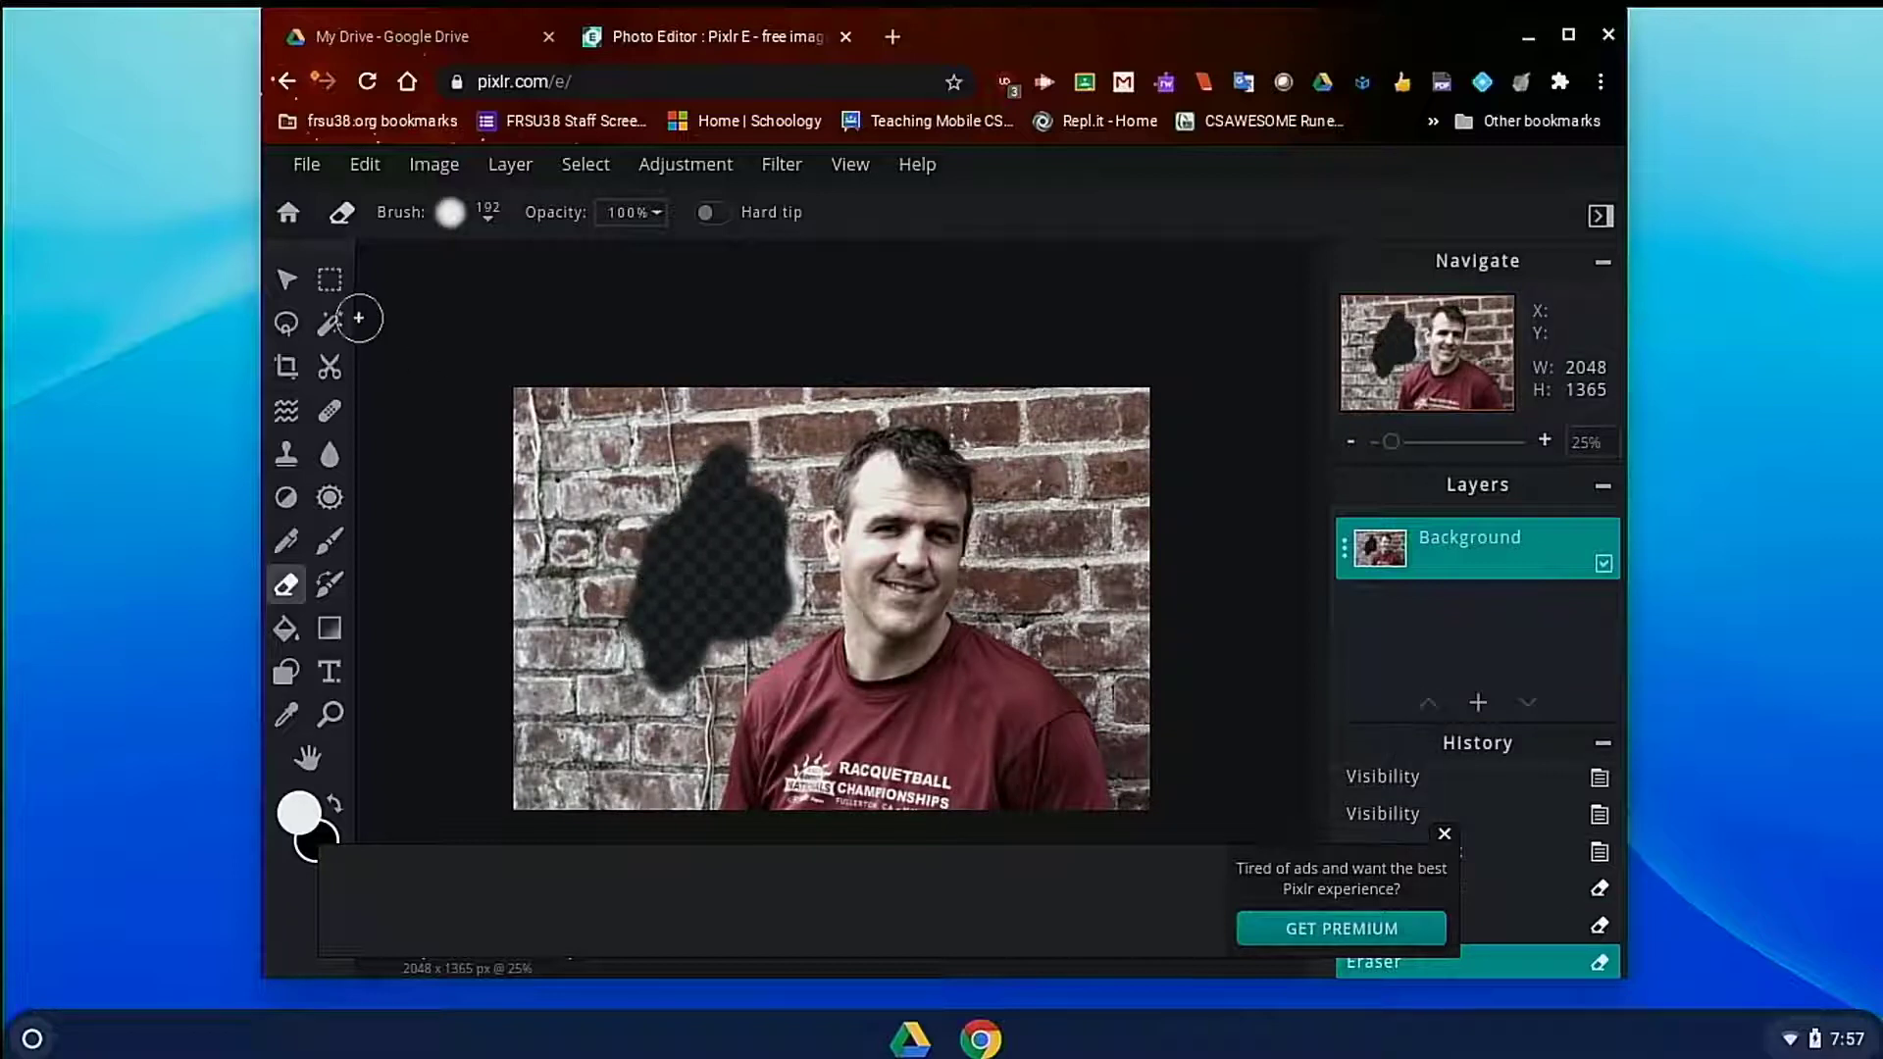
Step: Select a full-height rectangle about 635 by 1365 px along the photo's left edge with the Marquee tool and clear it
click(329, 280)
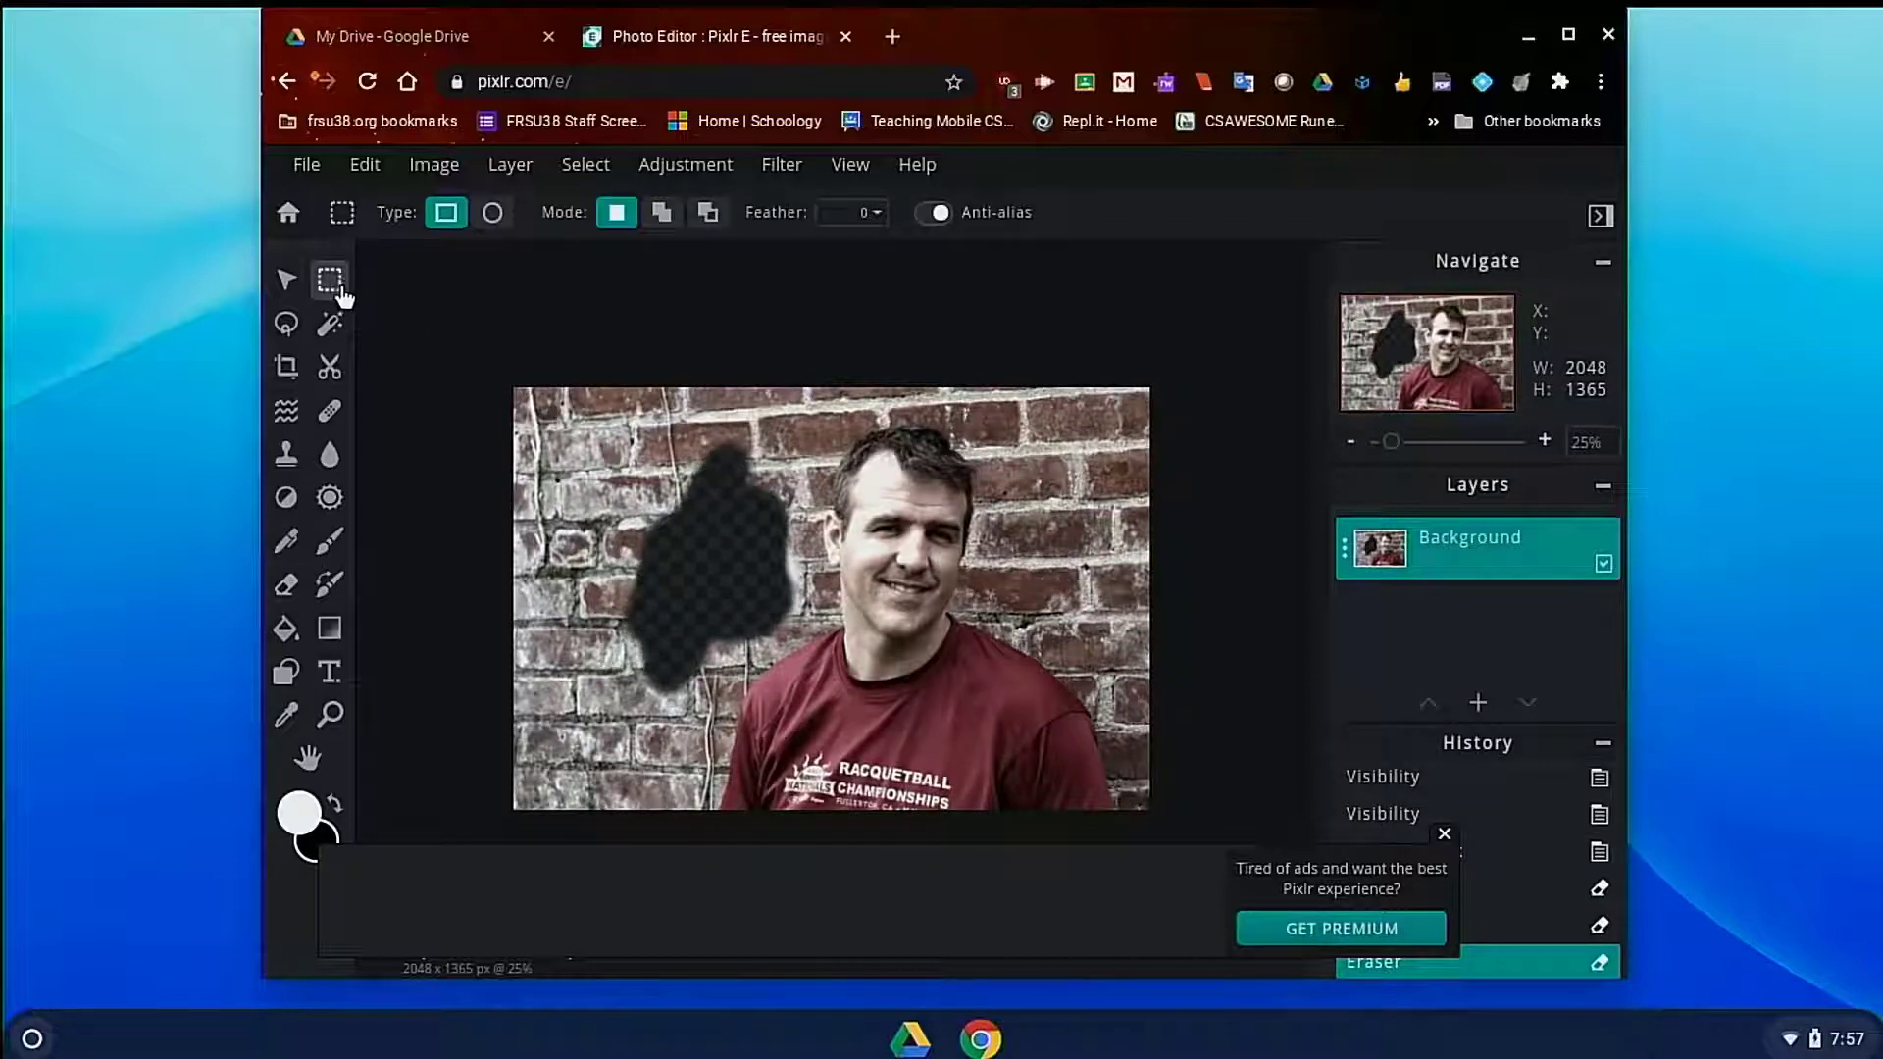
drag(458, 364, 709, 815)
drag(712, 813, 711, 813)
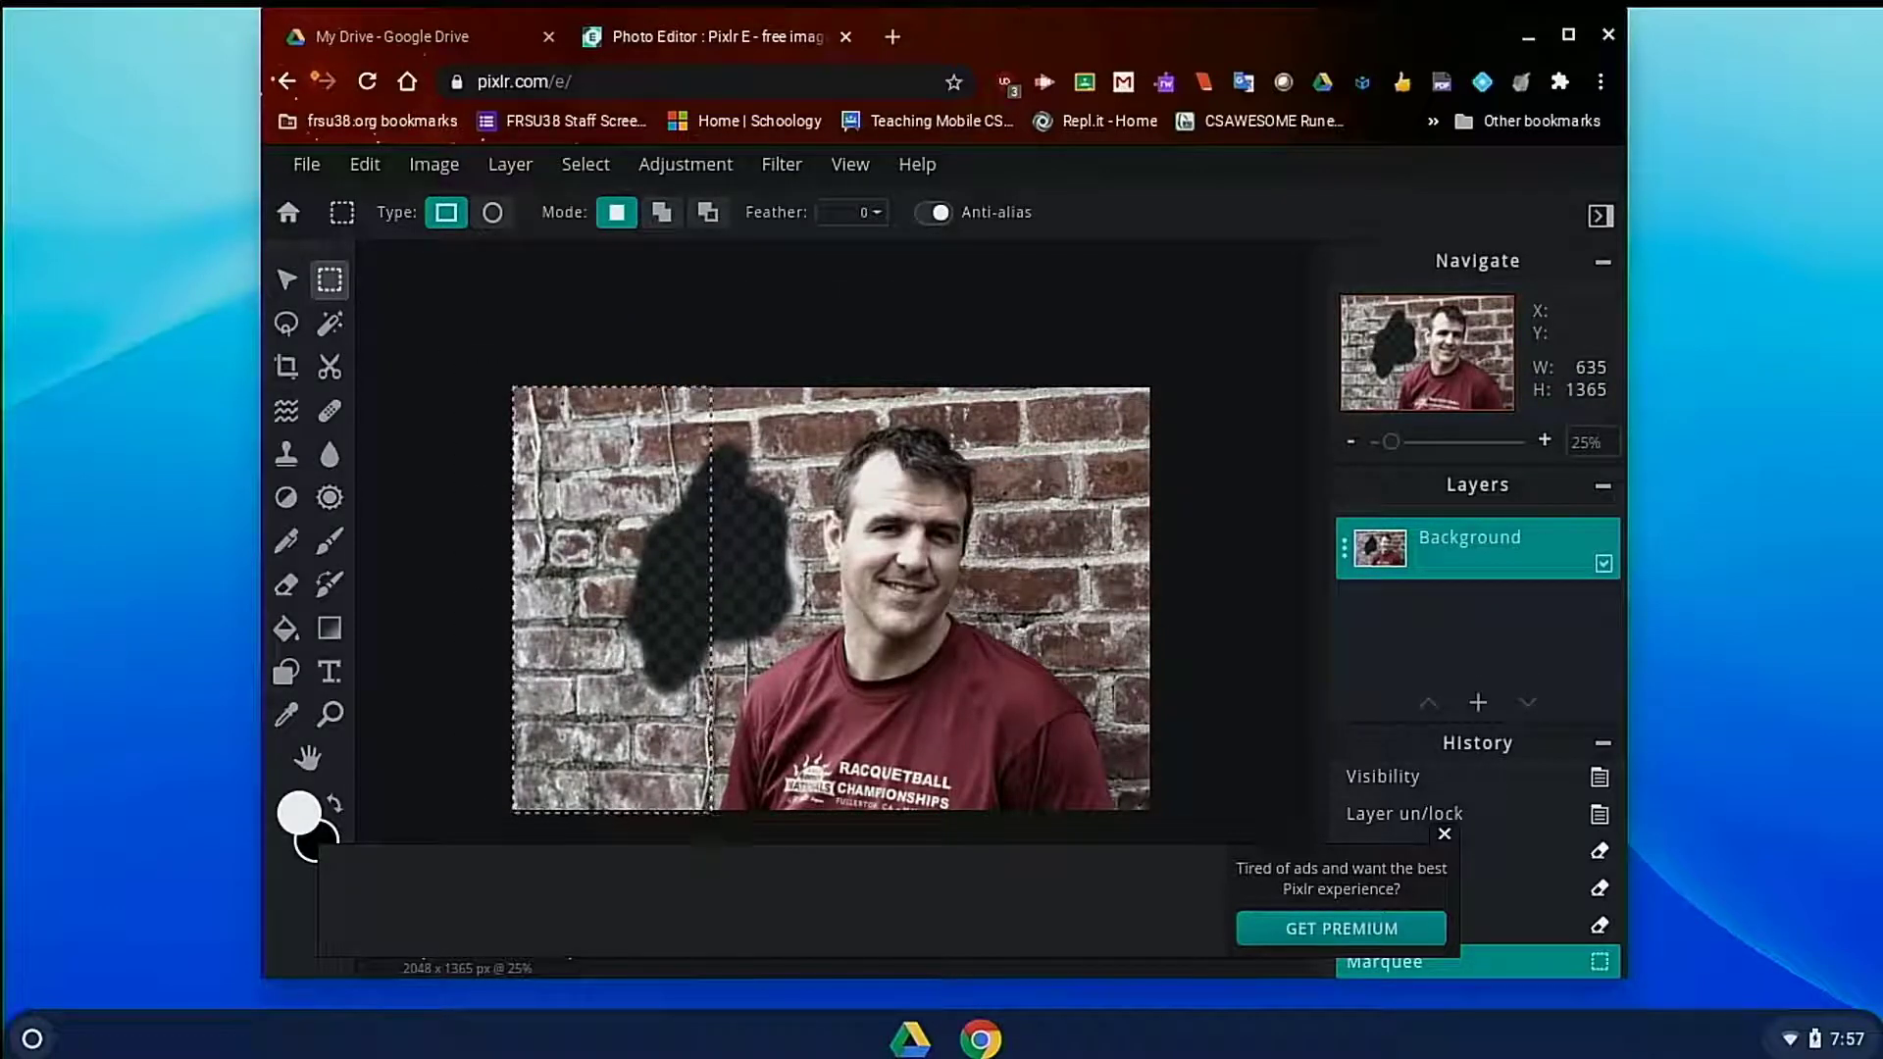
key(Delete)
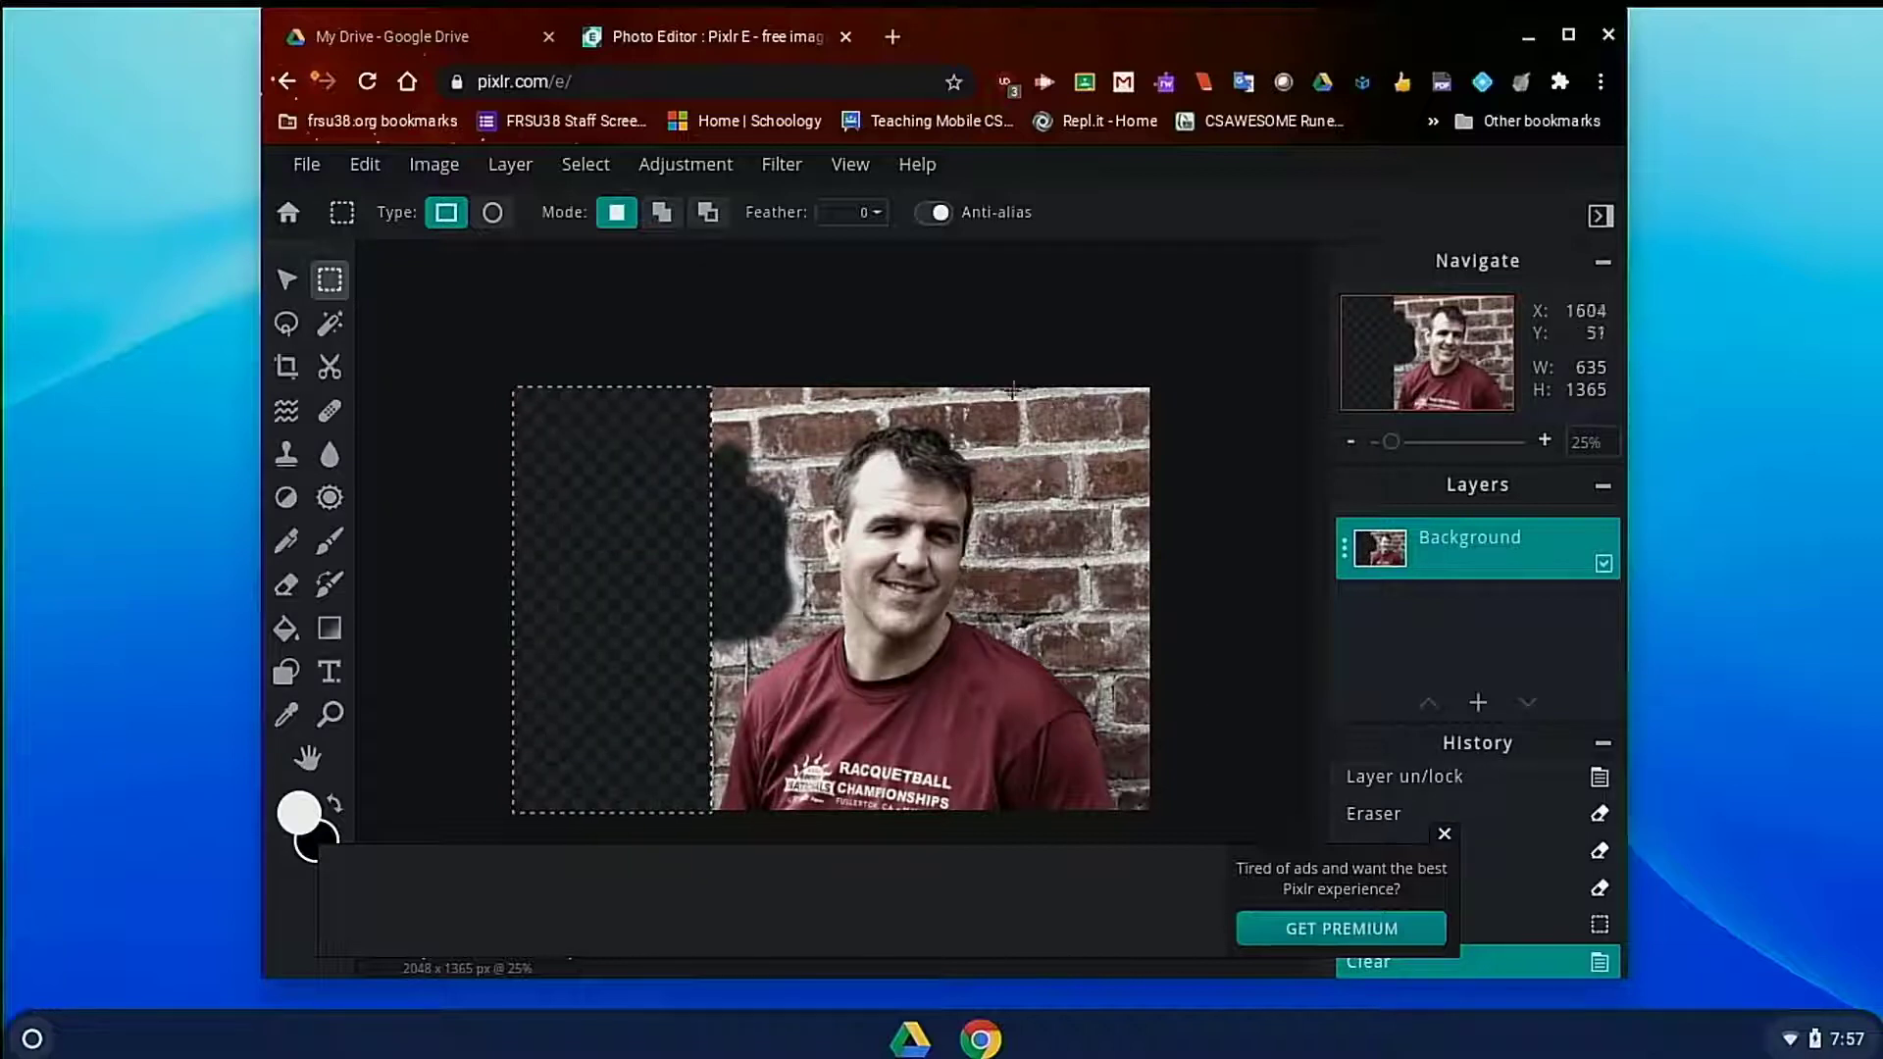
Step: Clear two rectangular areas of brick wall on the photo's right side, about 508 by 759 px and 85 by 639 px
drag(997, 385, 995, 388)
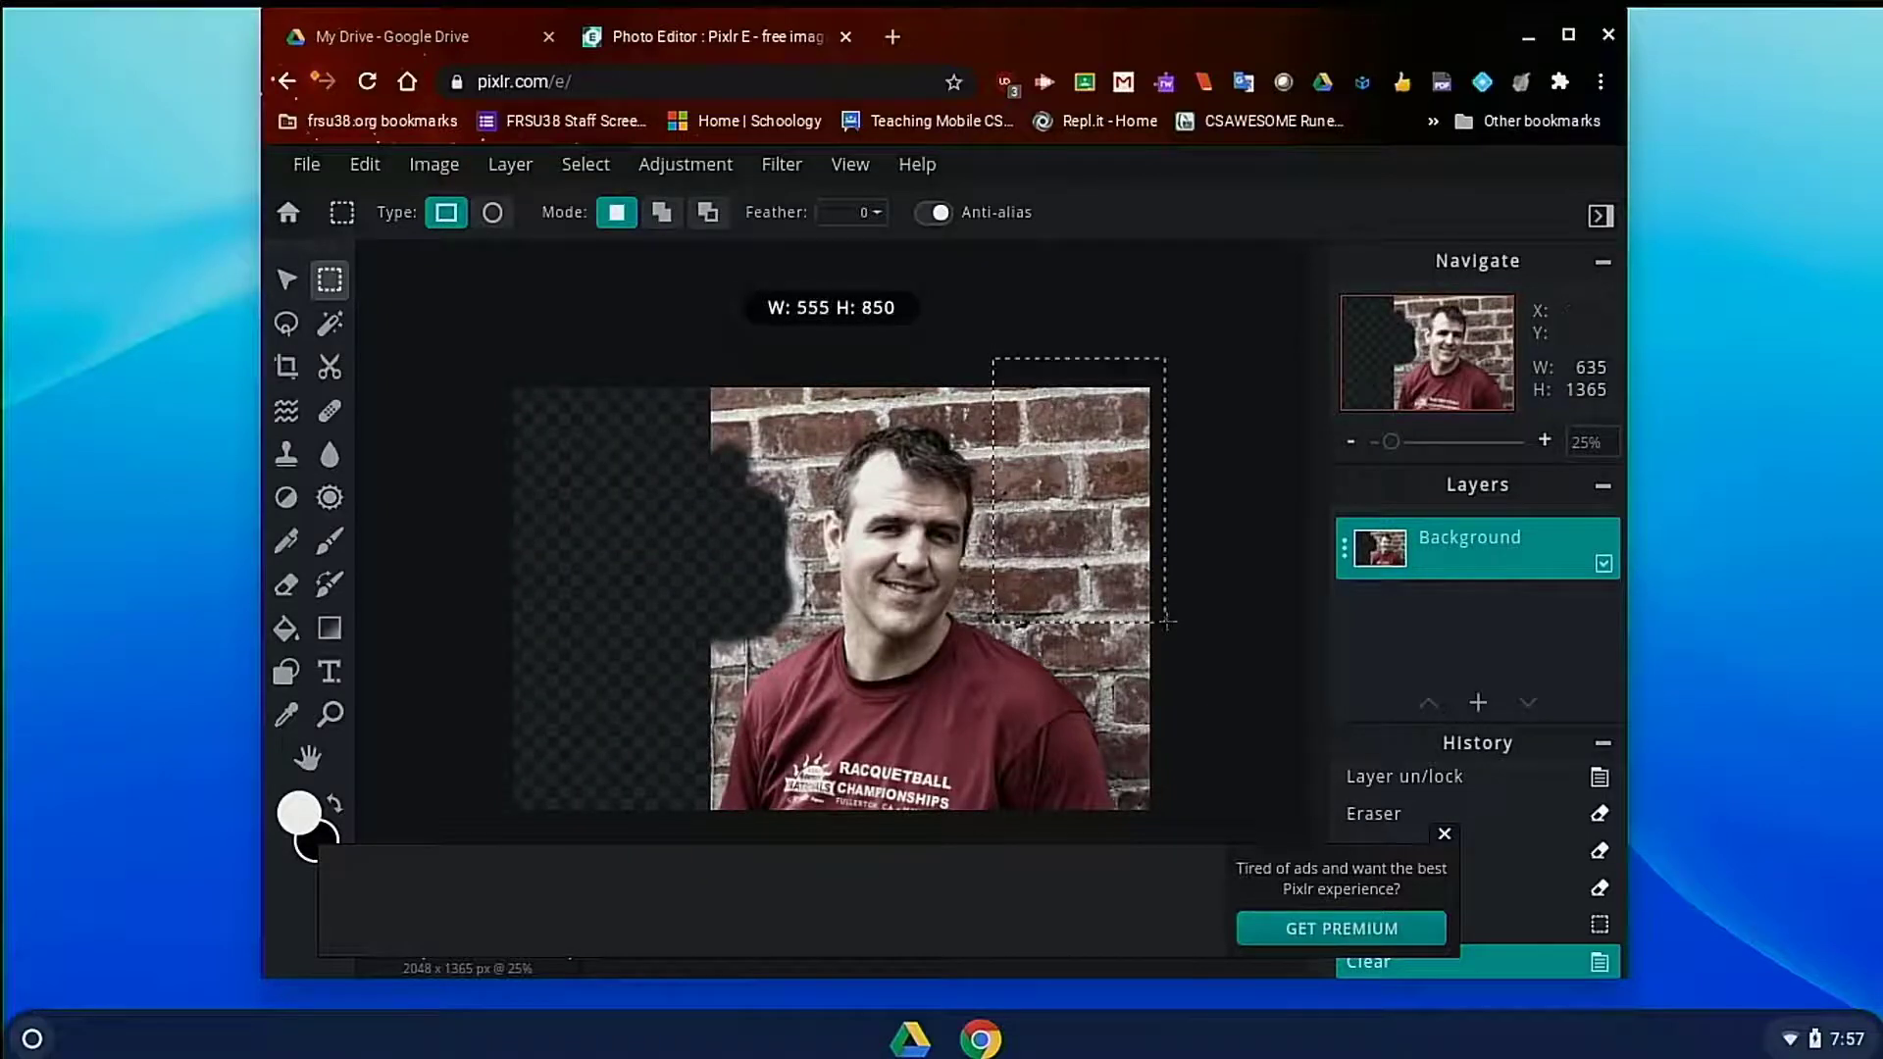
key(Delete)
drag(1165, 621, 1154, 740)
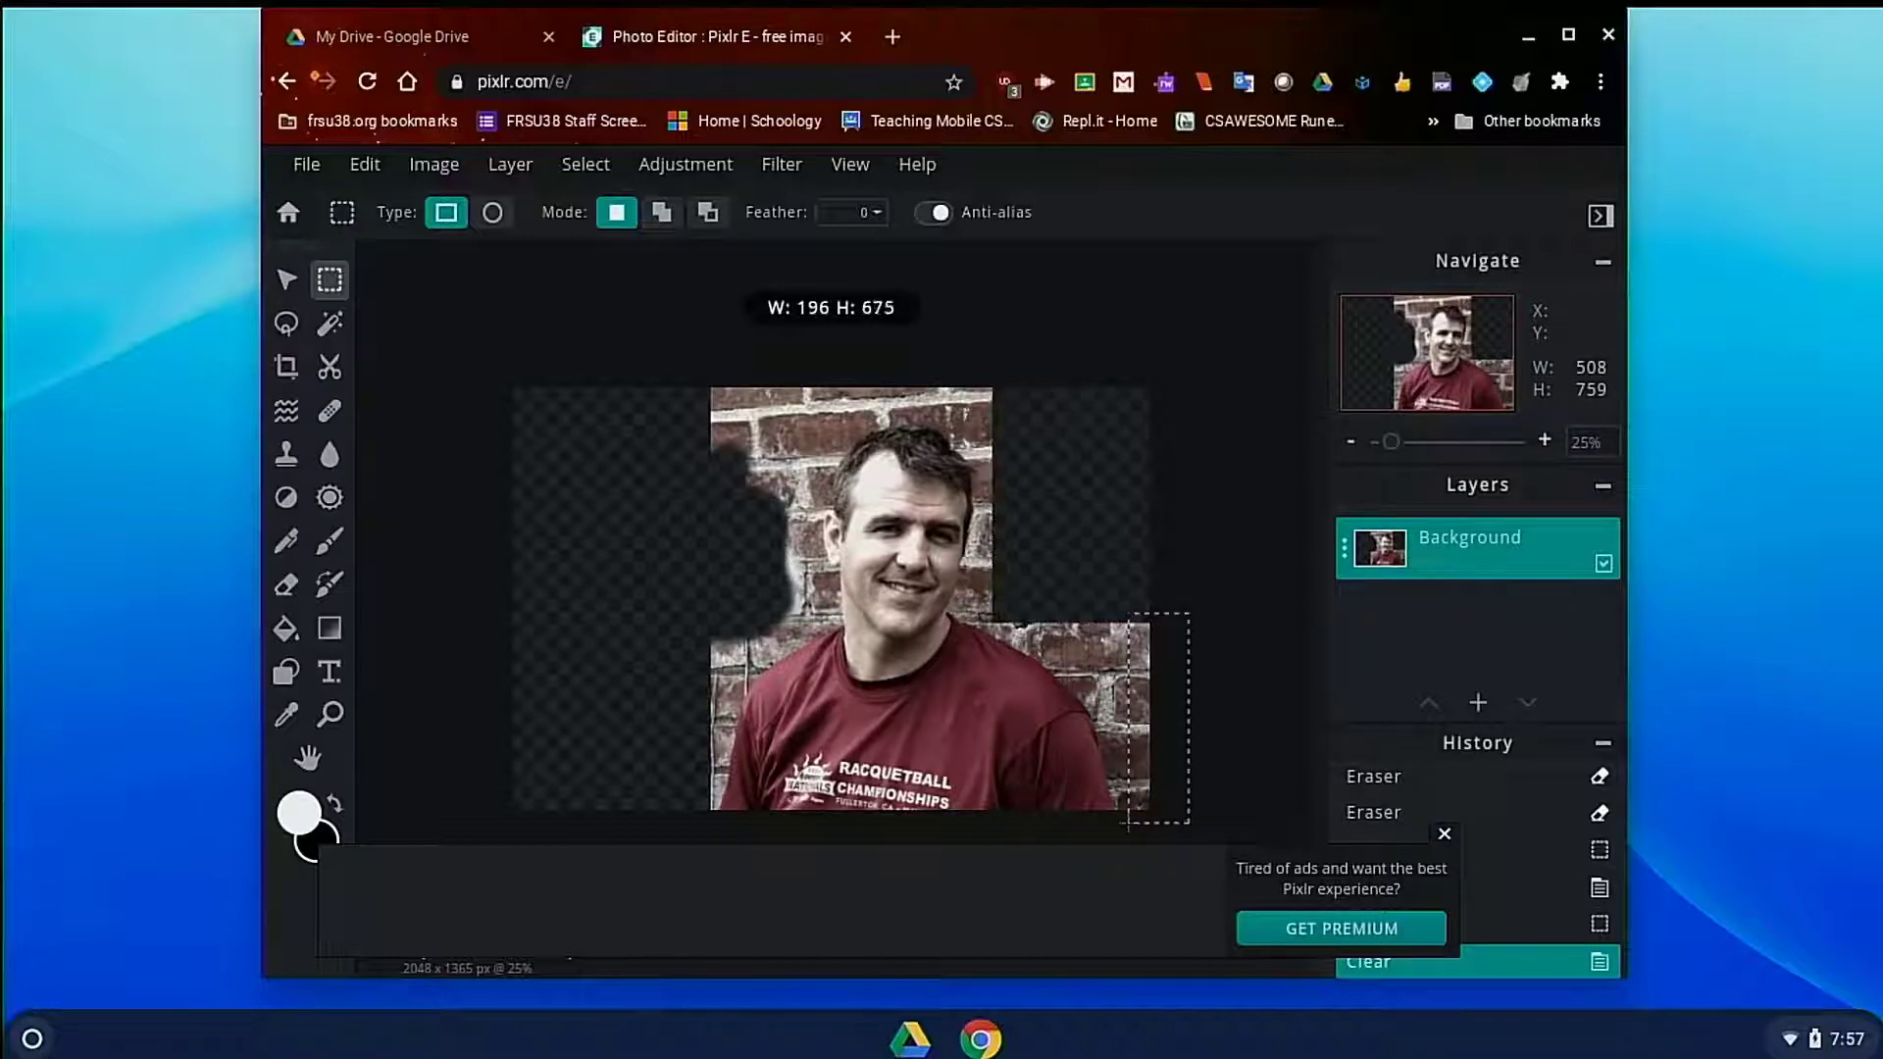
drag(1126, 829, 1126, 829)
key(Delete)
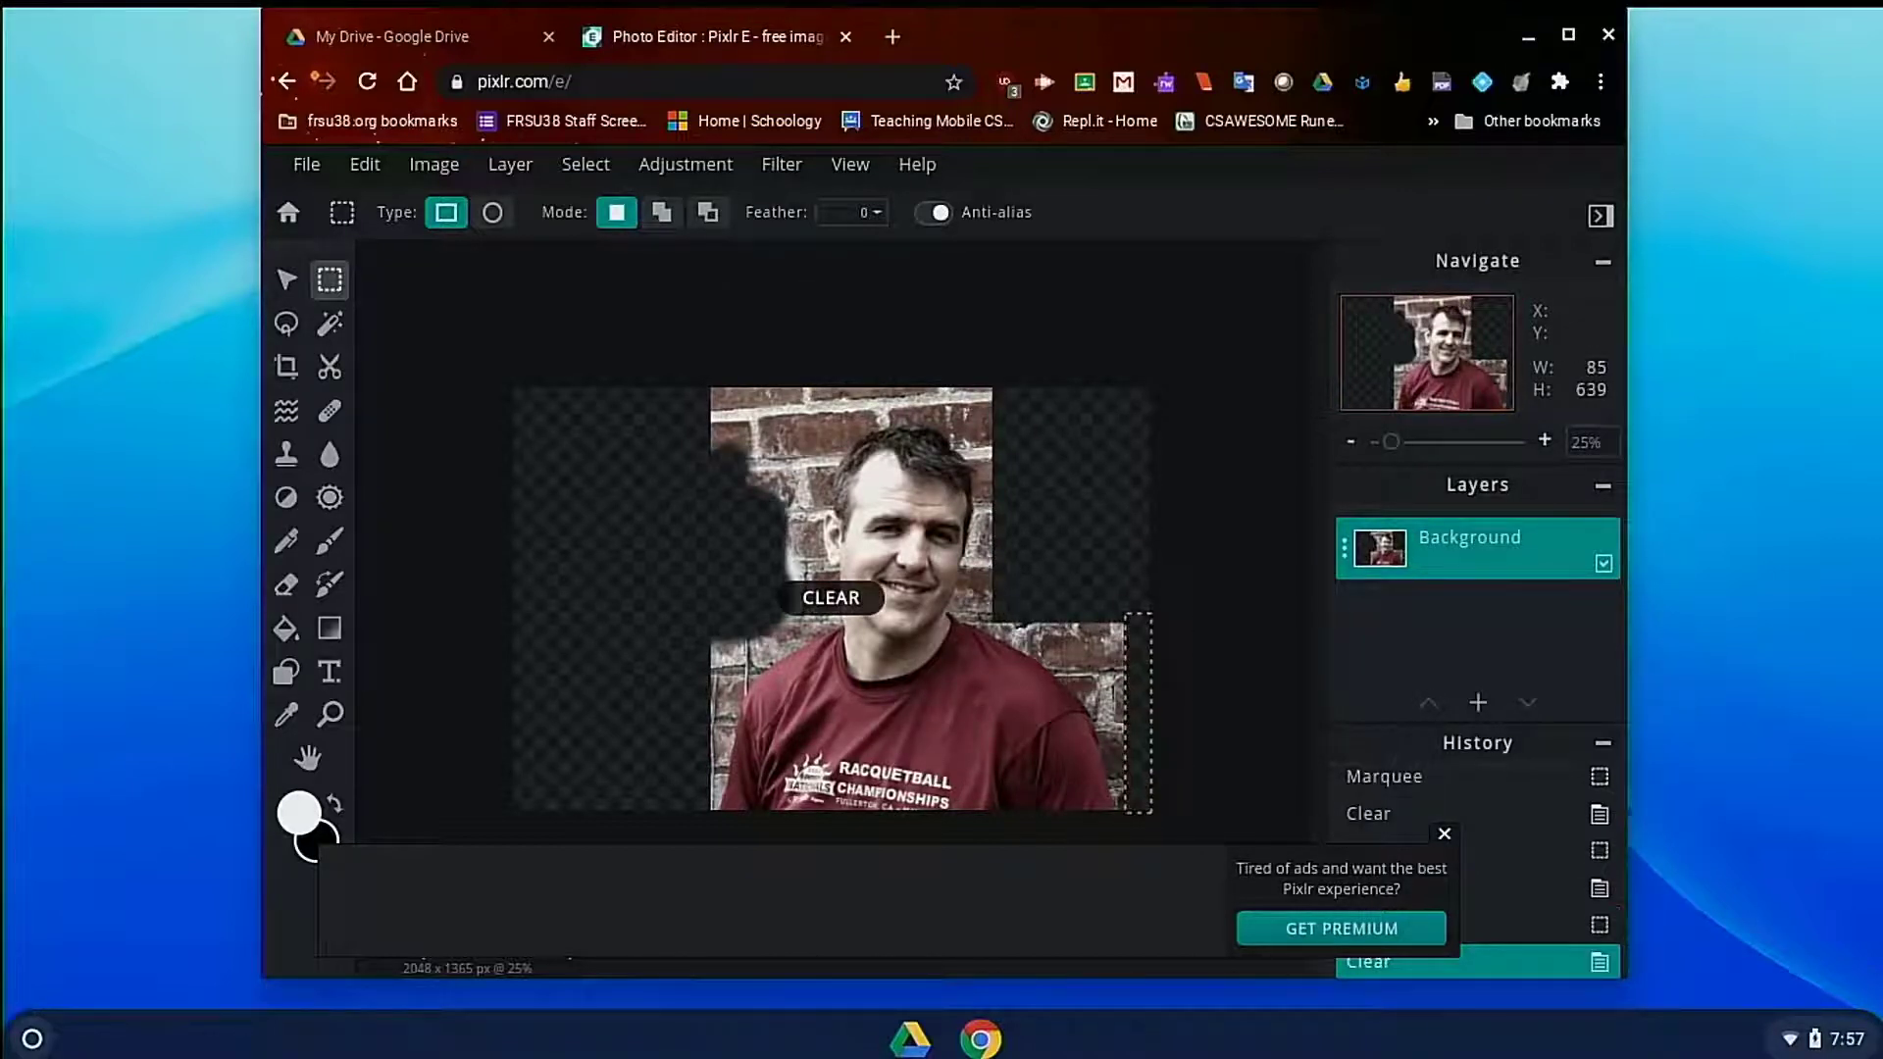
Step: Select a strip of brick wall about 1107 by 132 px above the man's head and clear it
drag(681, 371, 844, 428)
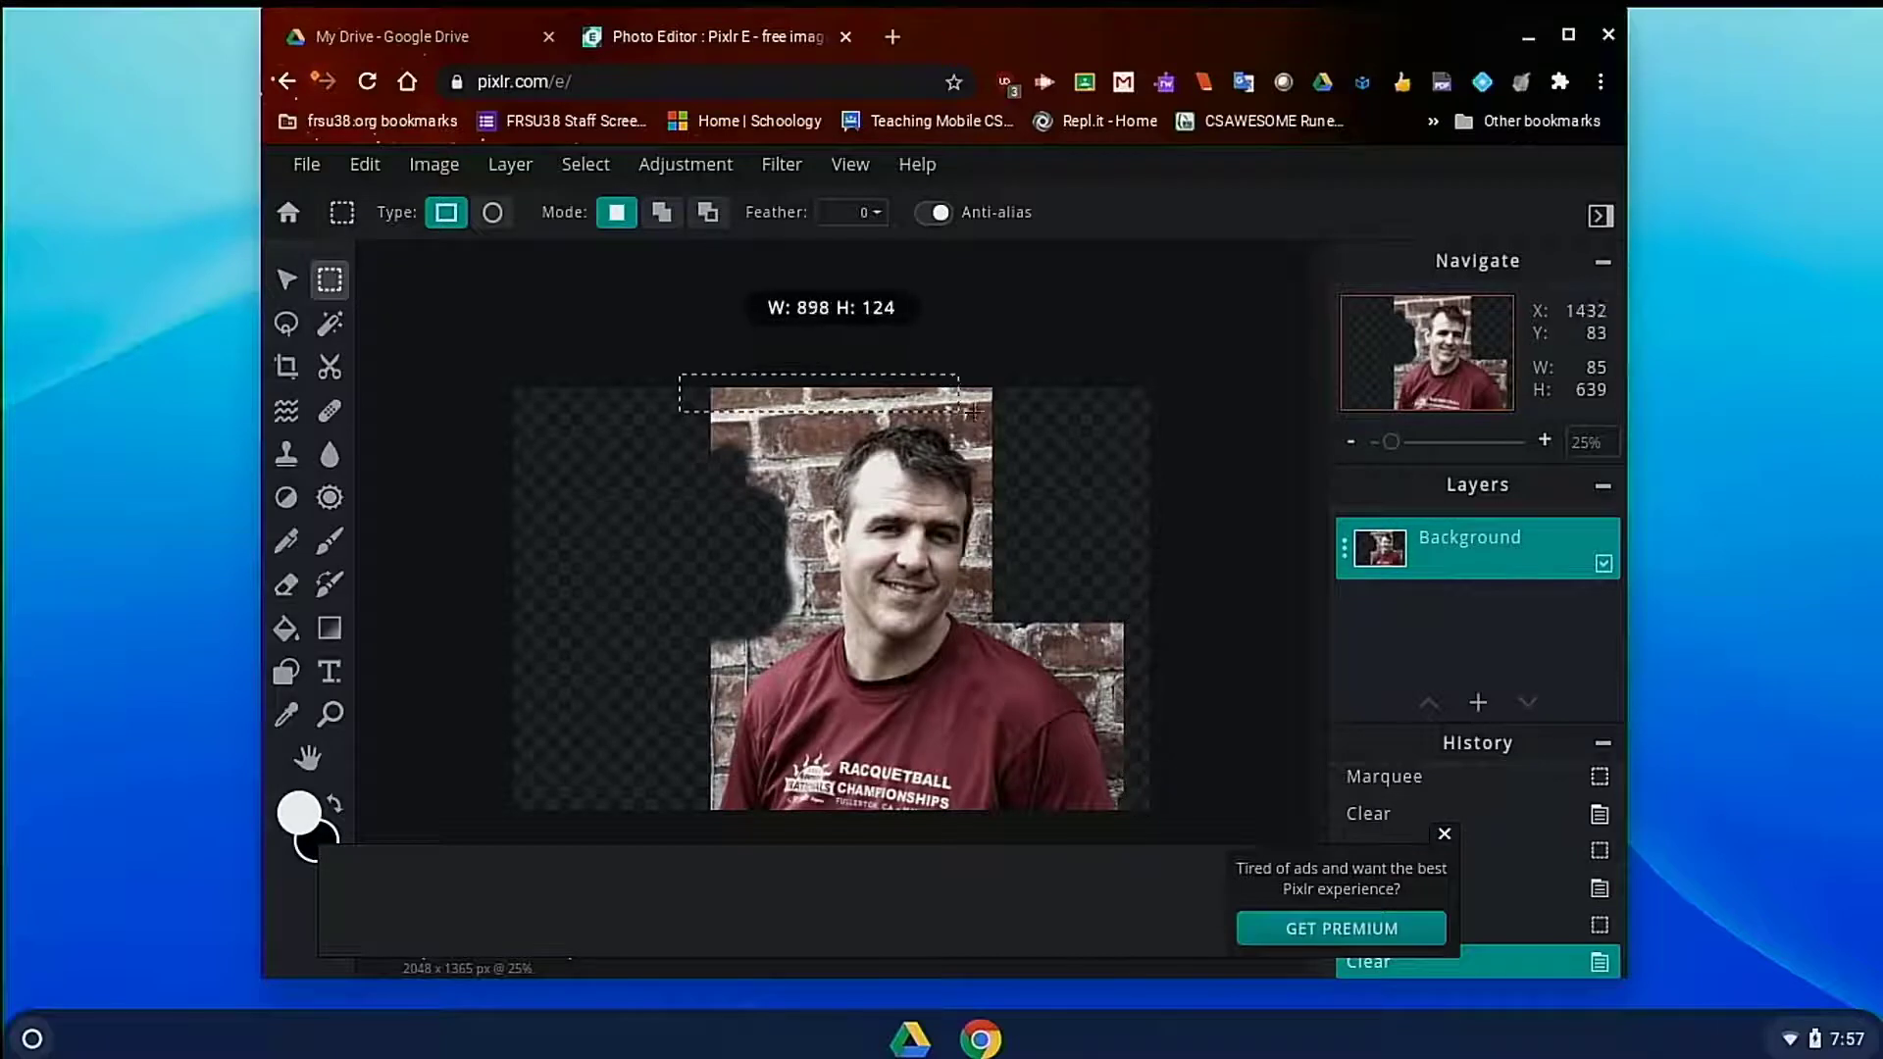
drag(970, 412, 1023, 429)
key(Delete)
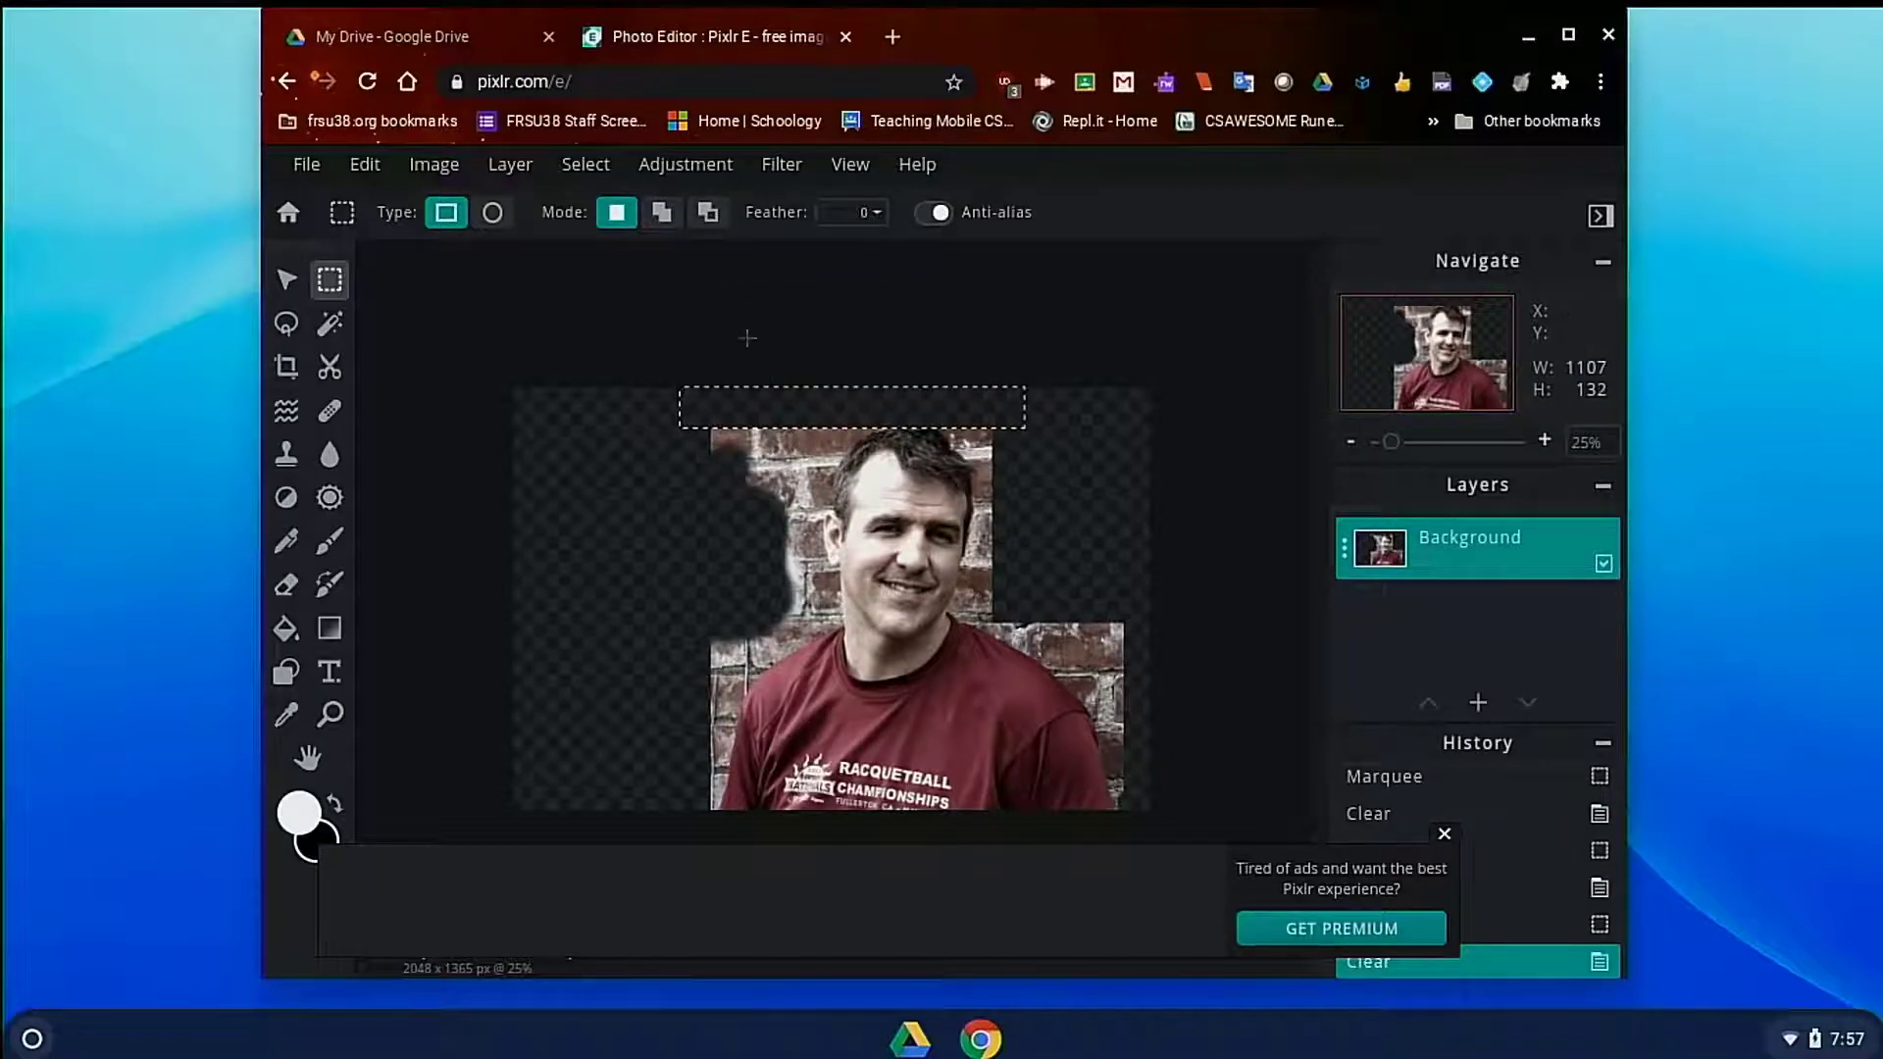
Step: Clear a rectangle of brick wall about 416 by 779 px to the left of the man's face and remove the selection
drag(687, 335, 728, 416)
drag(822, 601, 822, 619)
key(Delete)
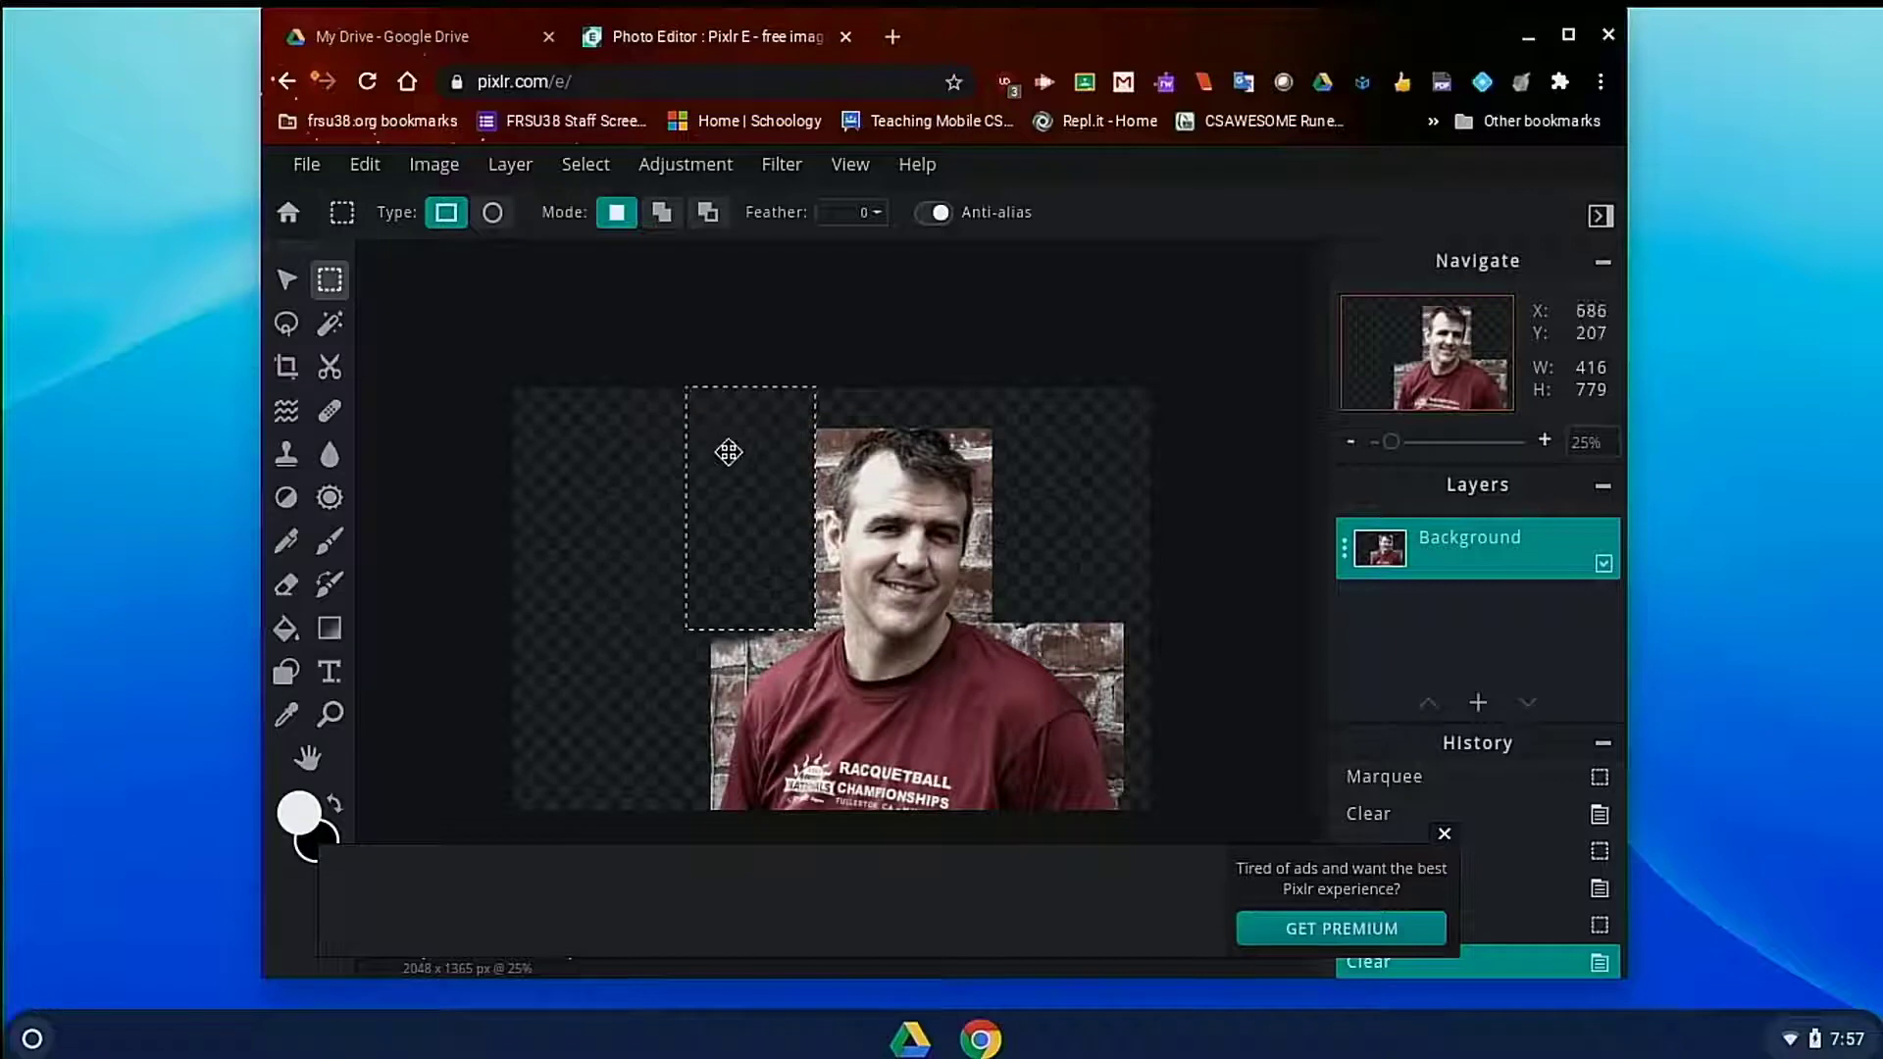
click(585, 167)
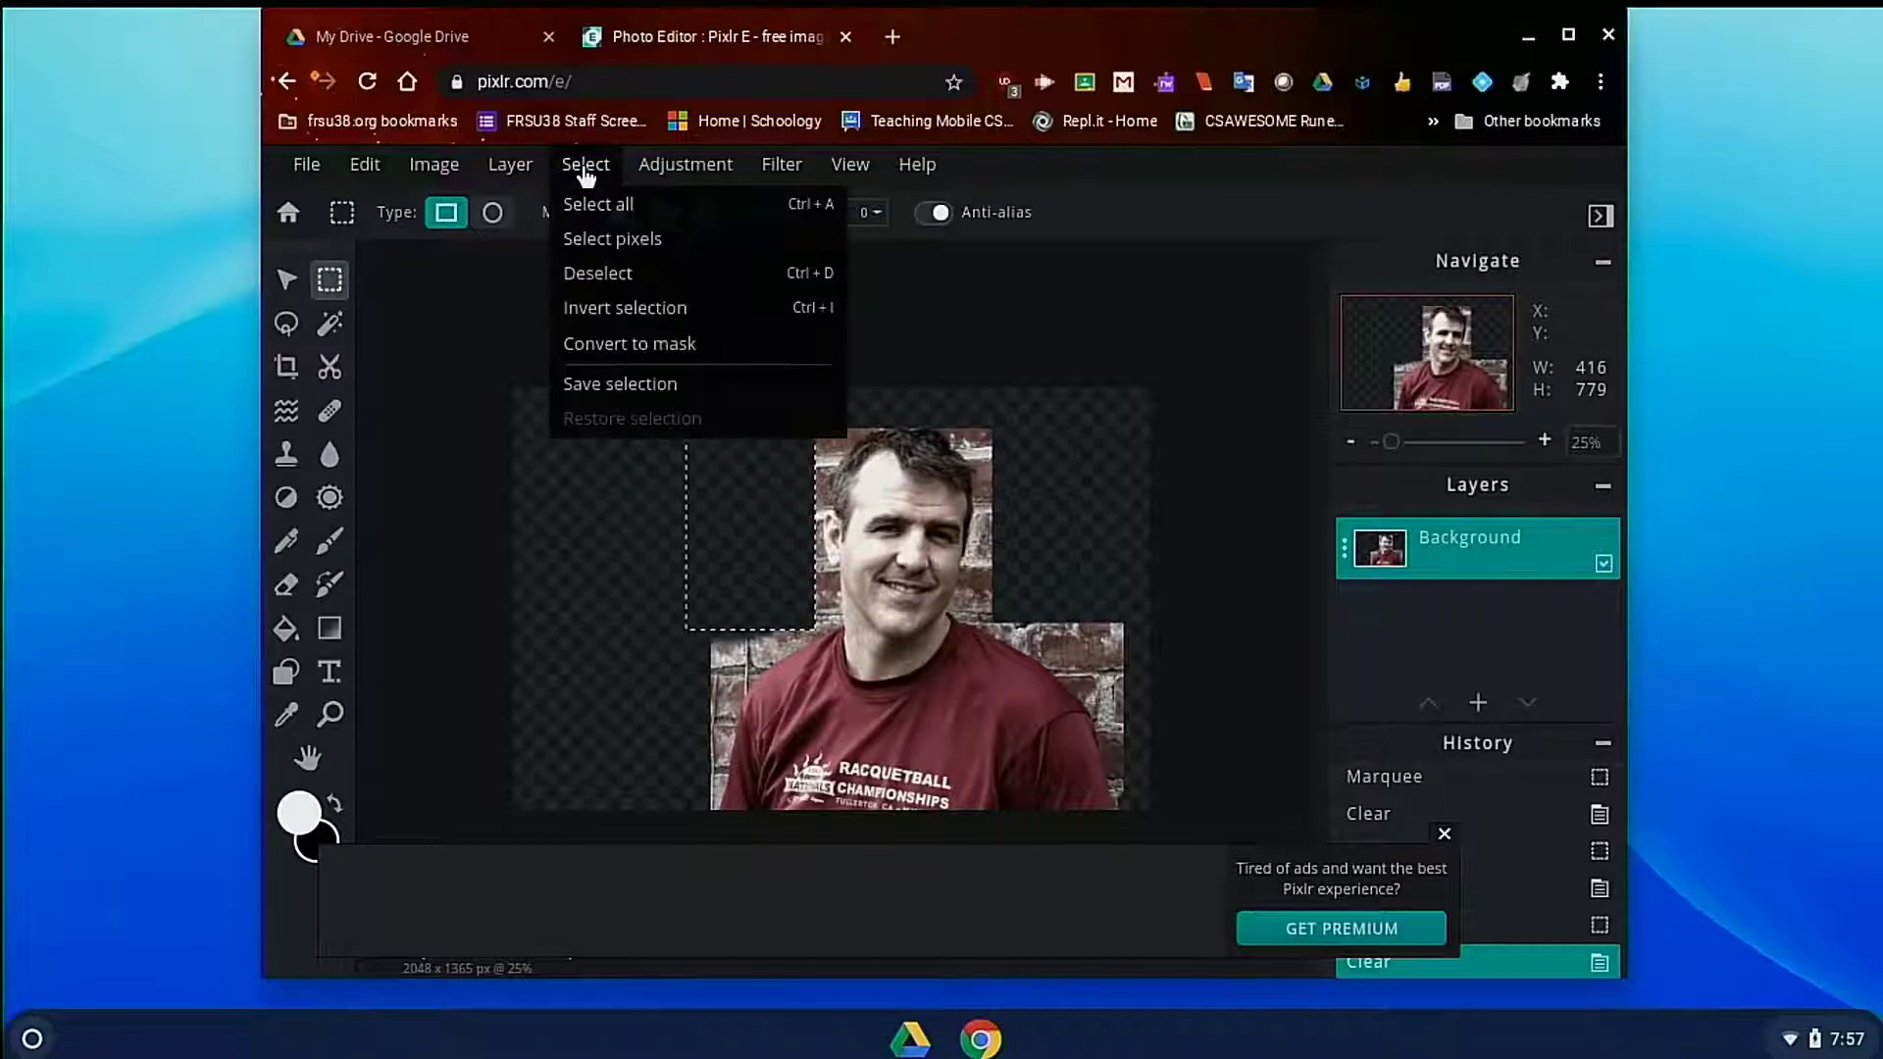
click(595, 270)
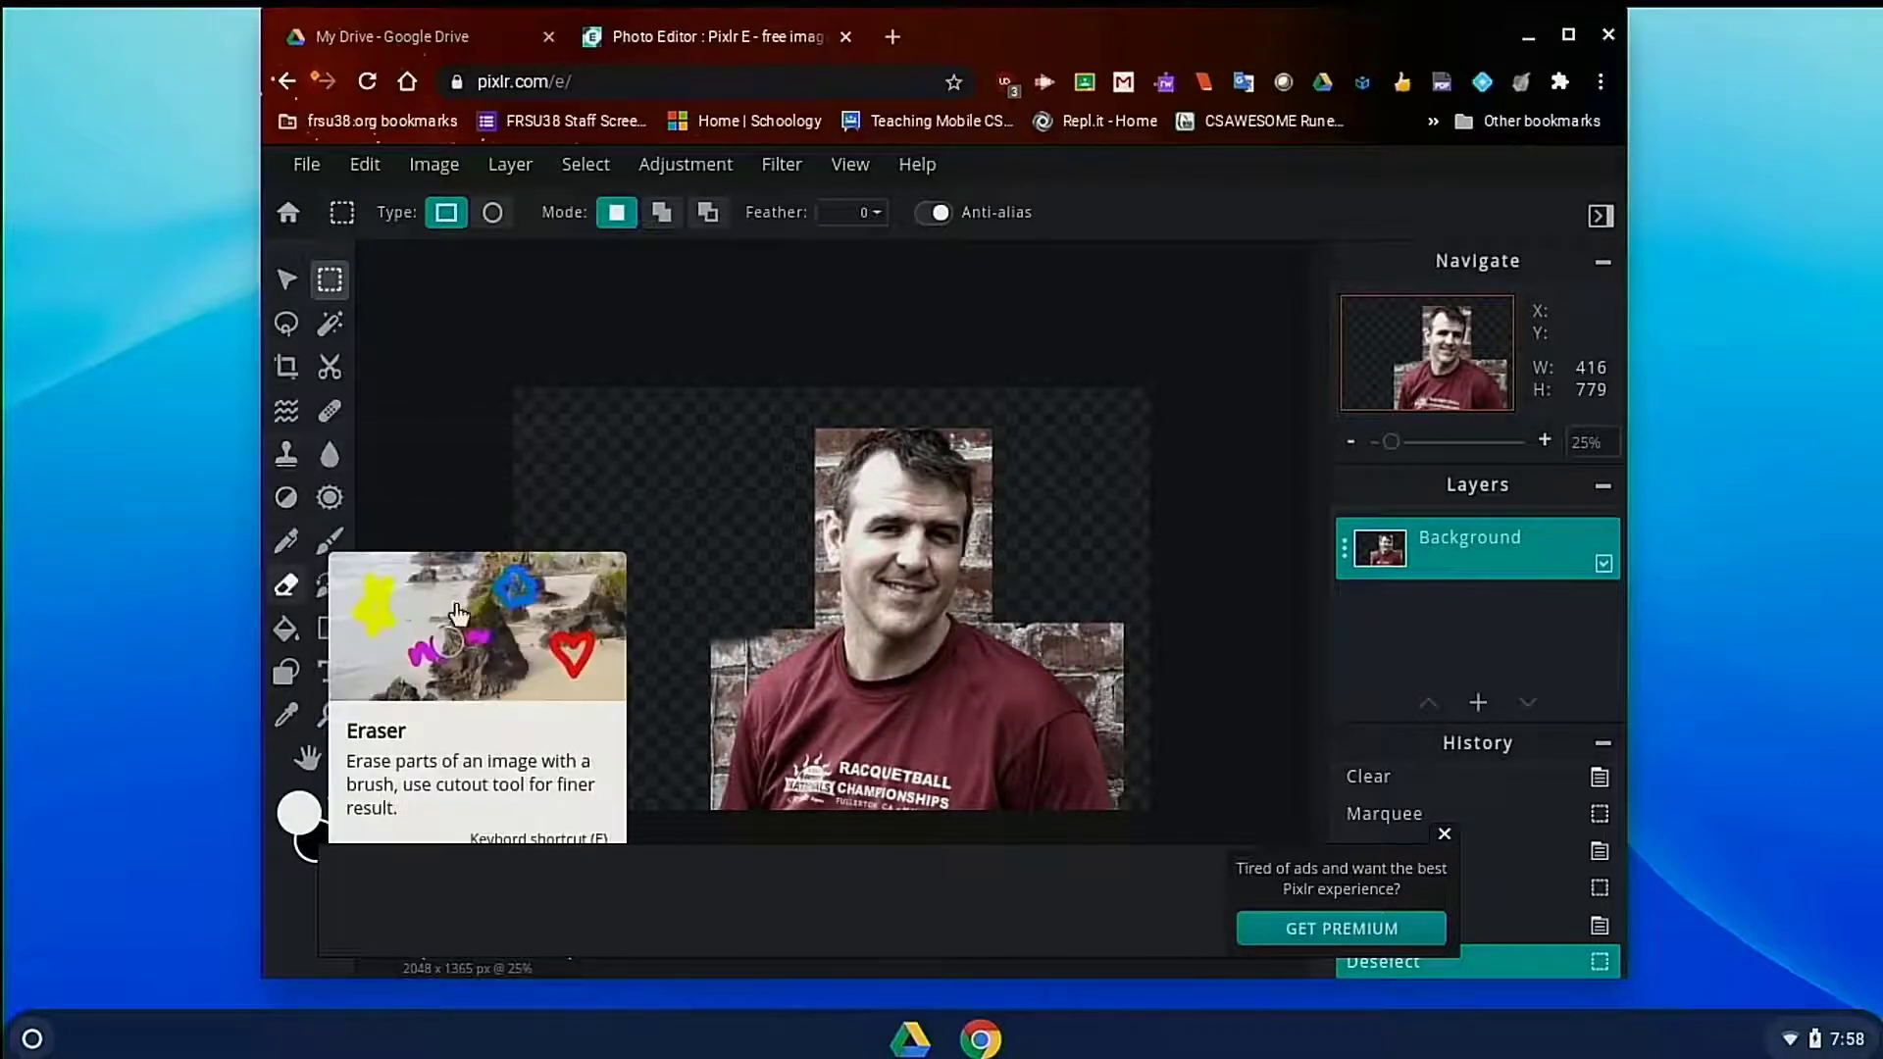
Step: Erase the remaining brick wall between the man's ear, neck and shoulder with the 192 px Eraser
click(286, 584)
scroll(850, 588, up, 5)
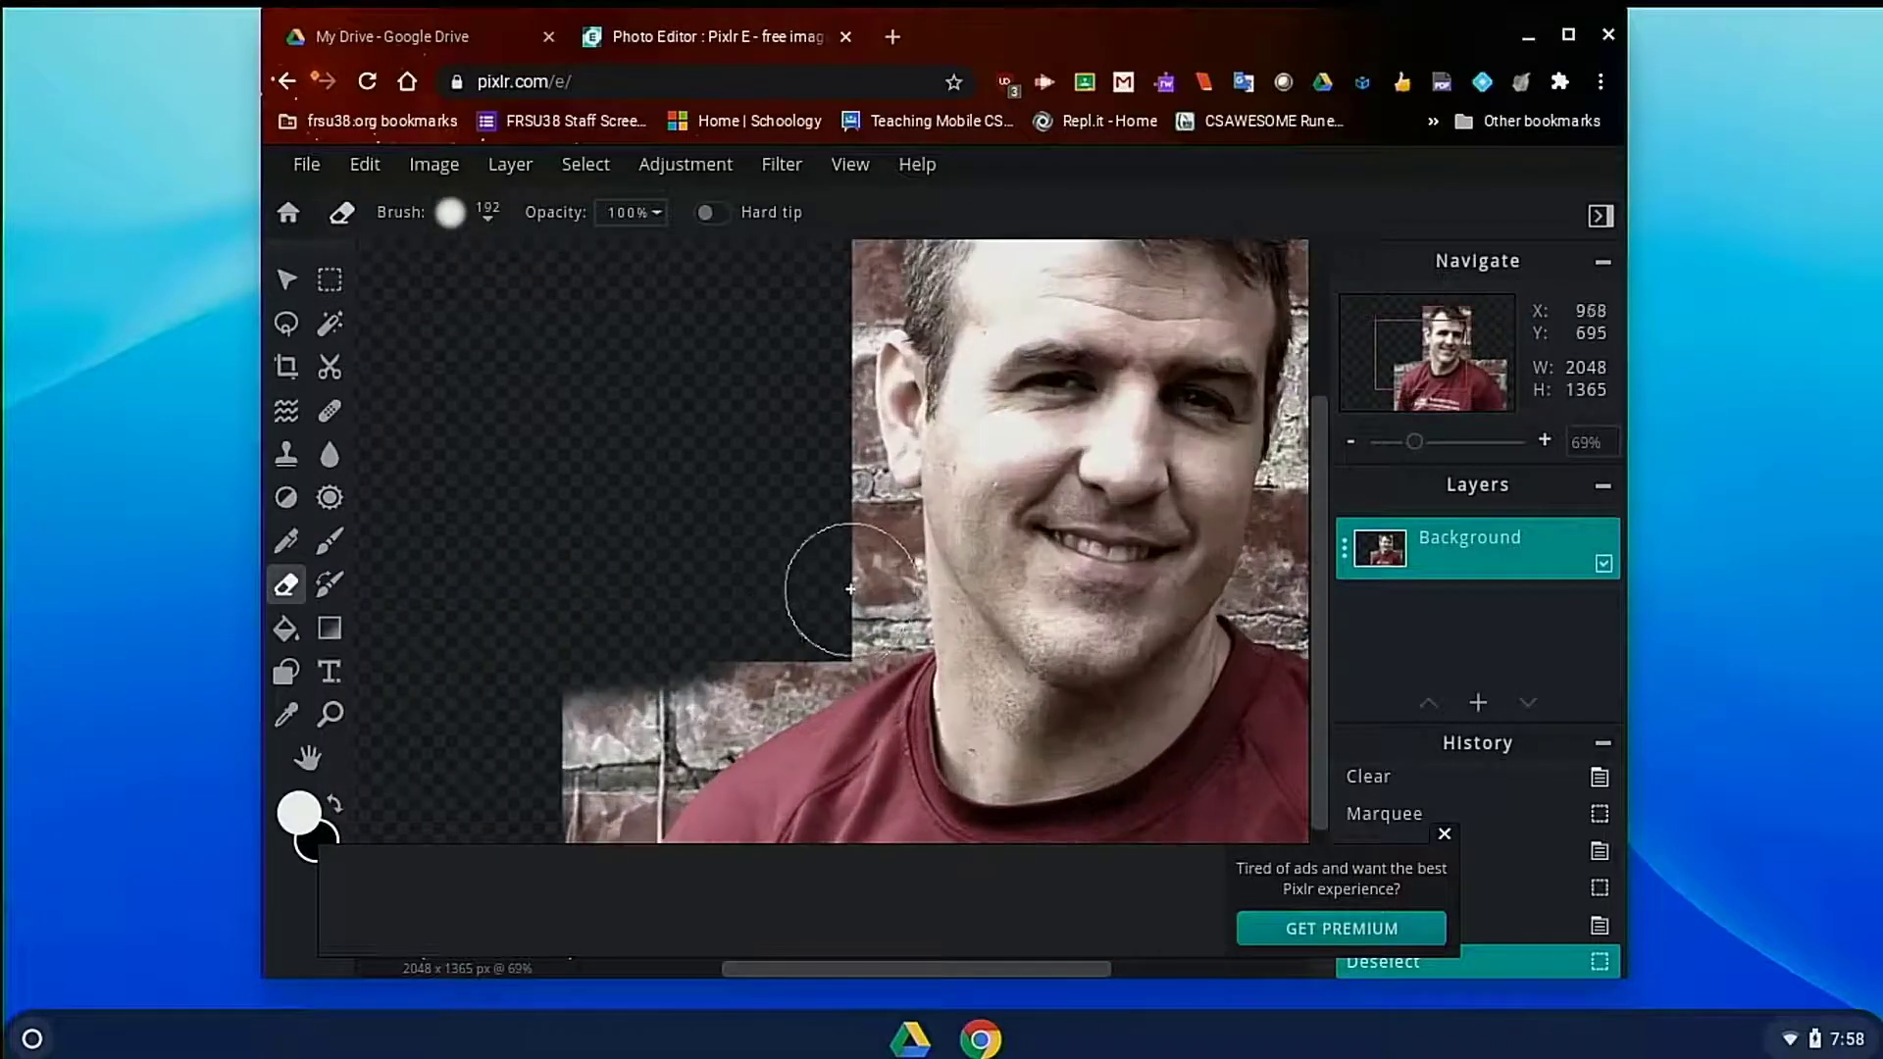
scroll(850, 589, up, 3)
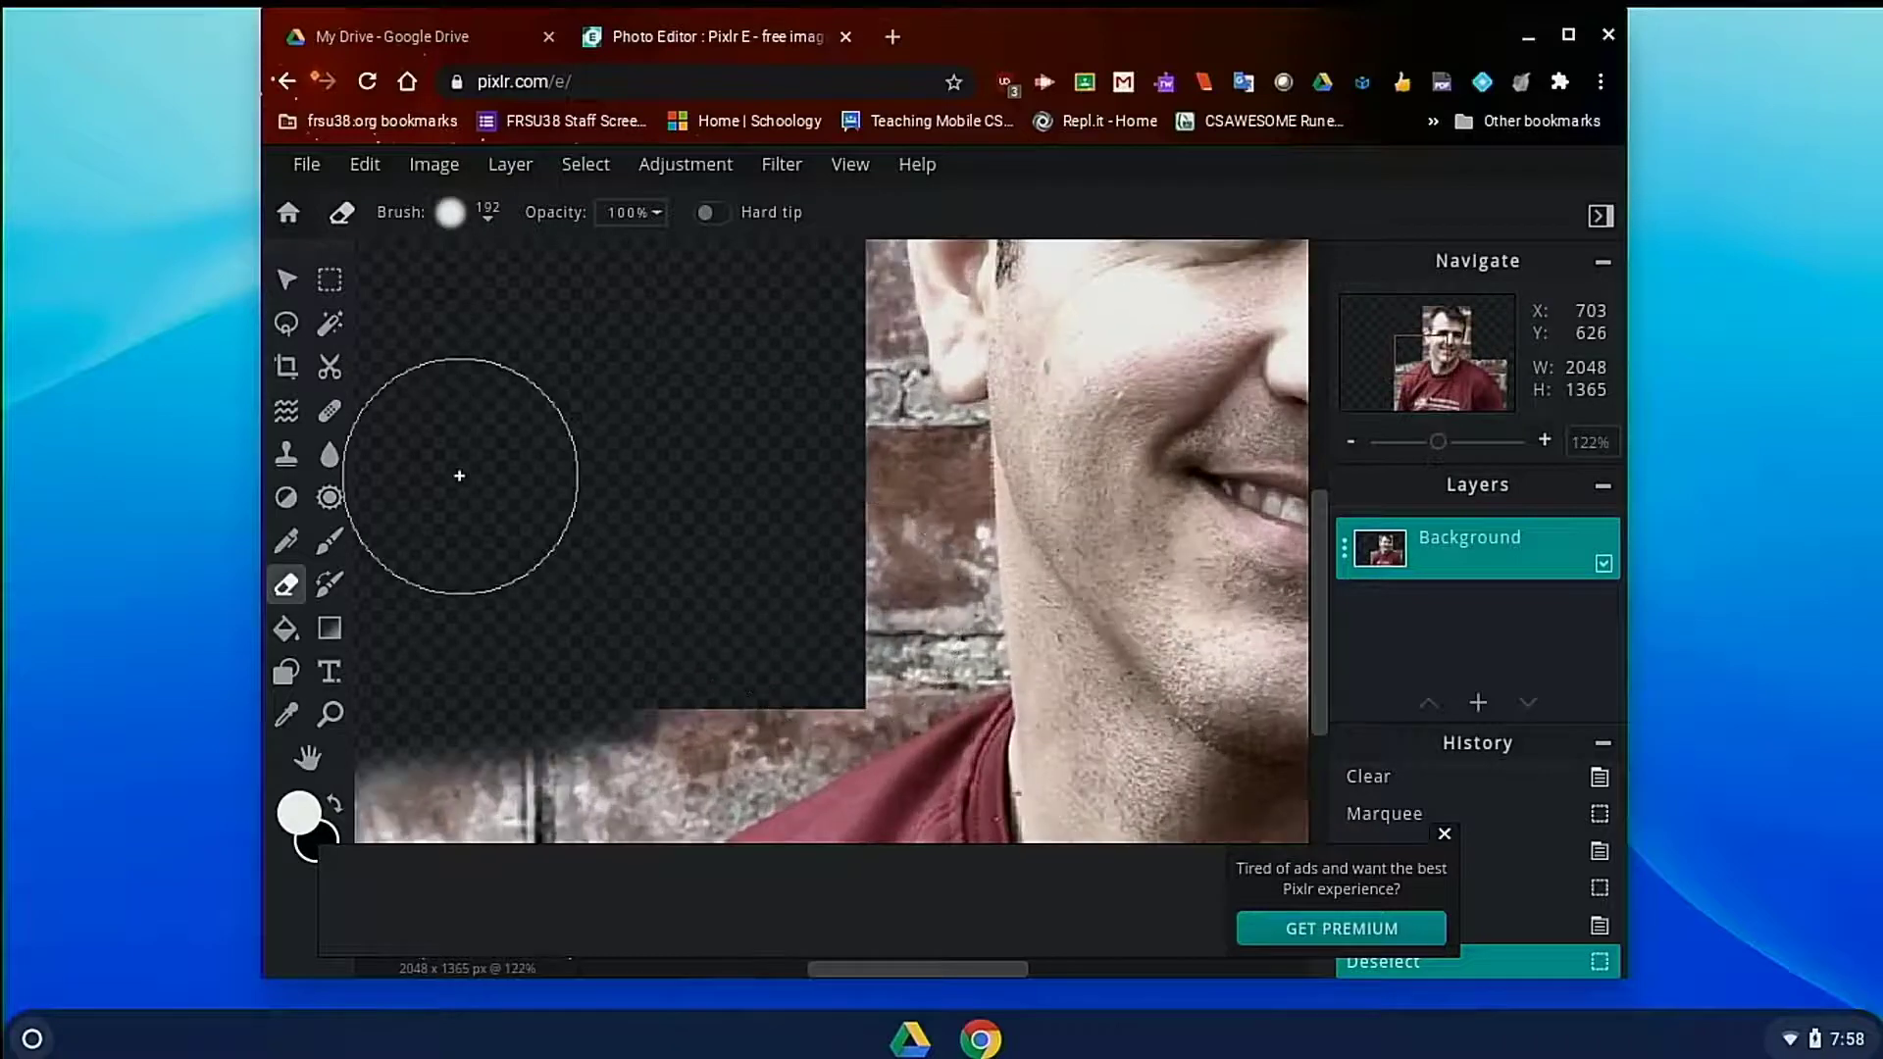
drag(827, 622, 849, 625)
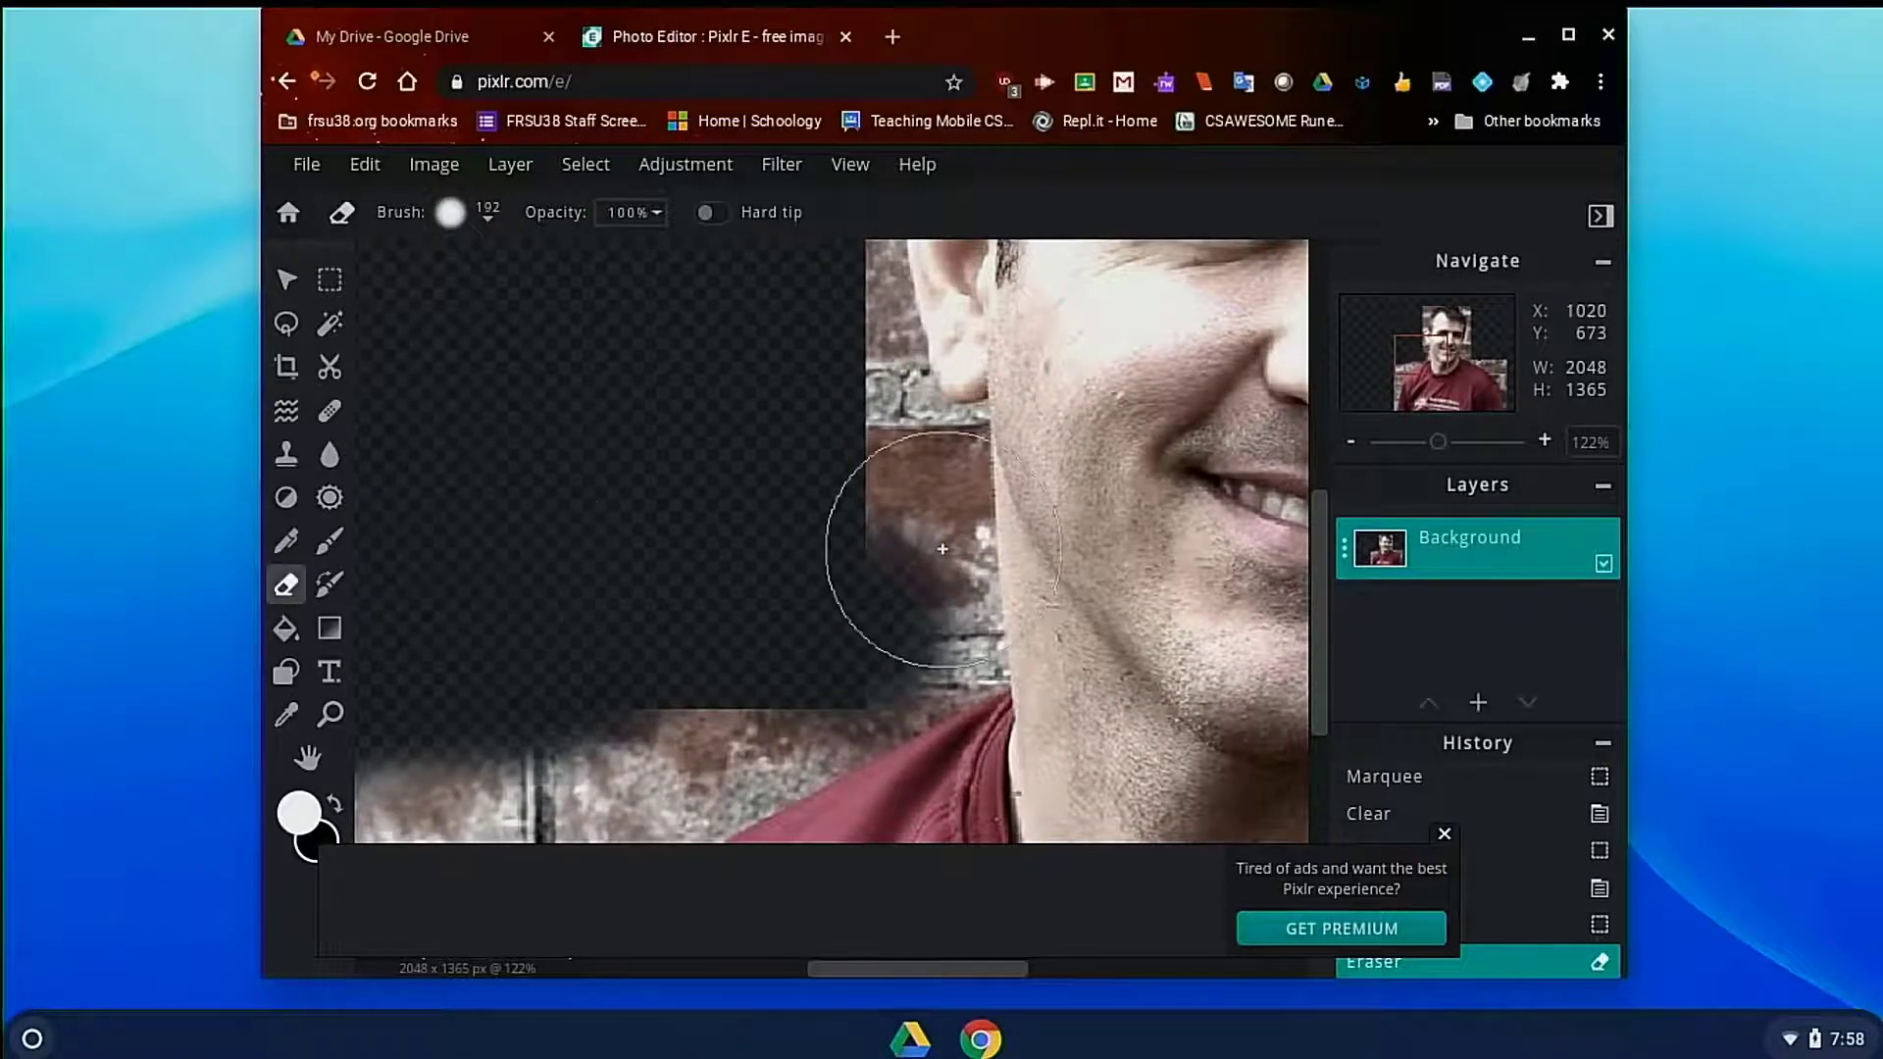
click(872, 525)
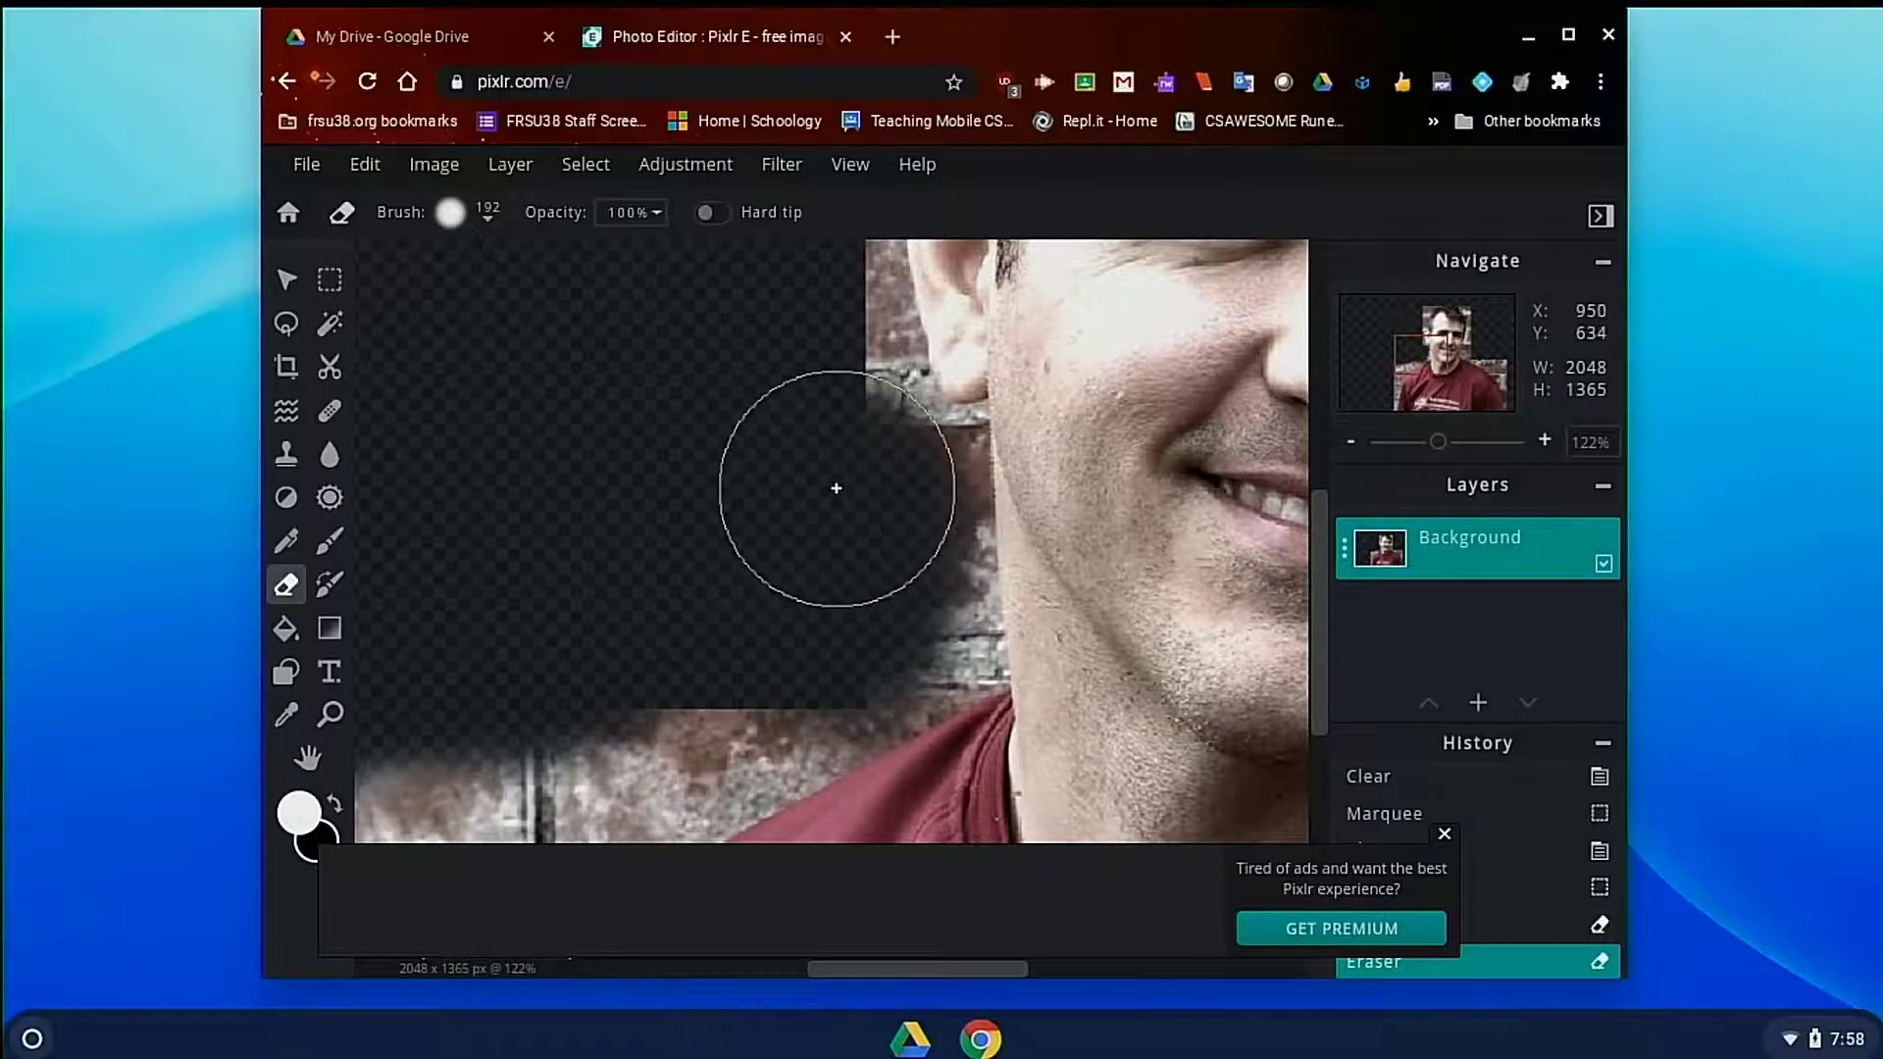
click(813, 408)
click(832, 487)
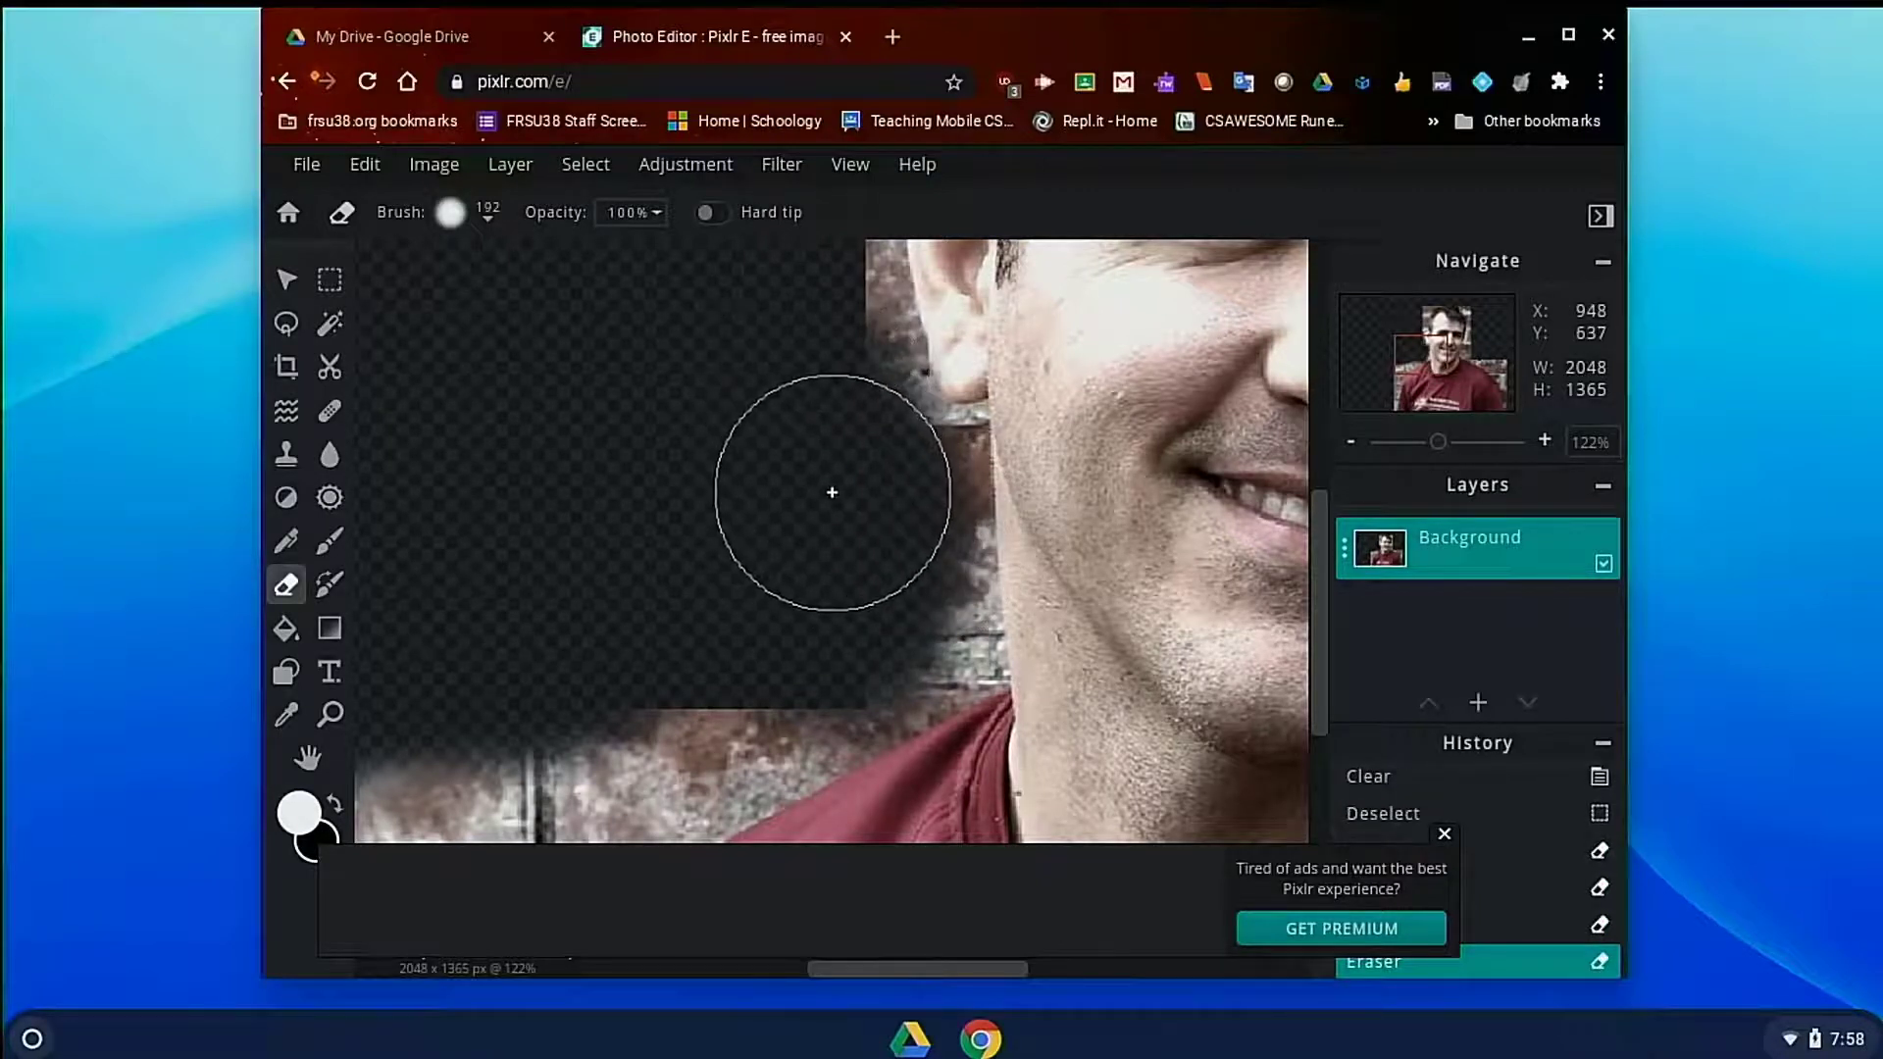
click(869, 568)
click(866, 609)
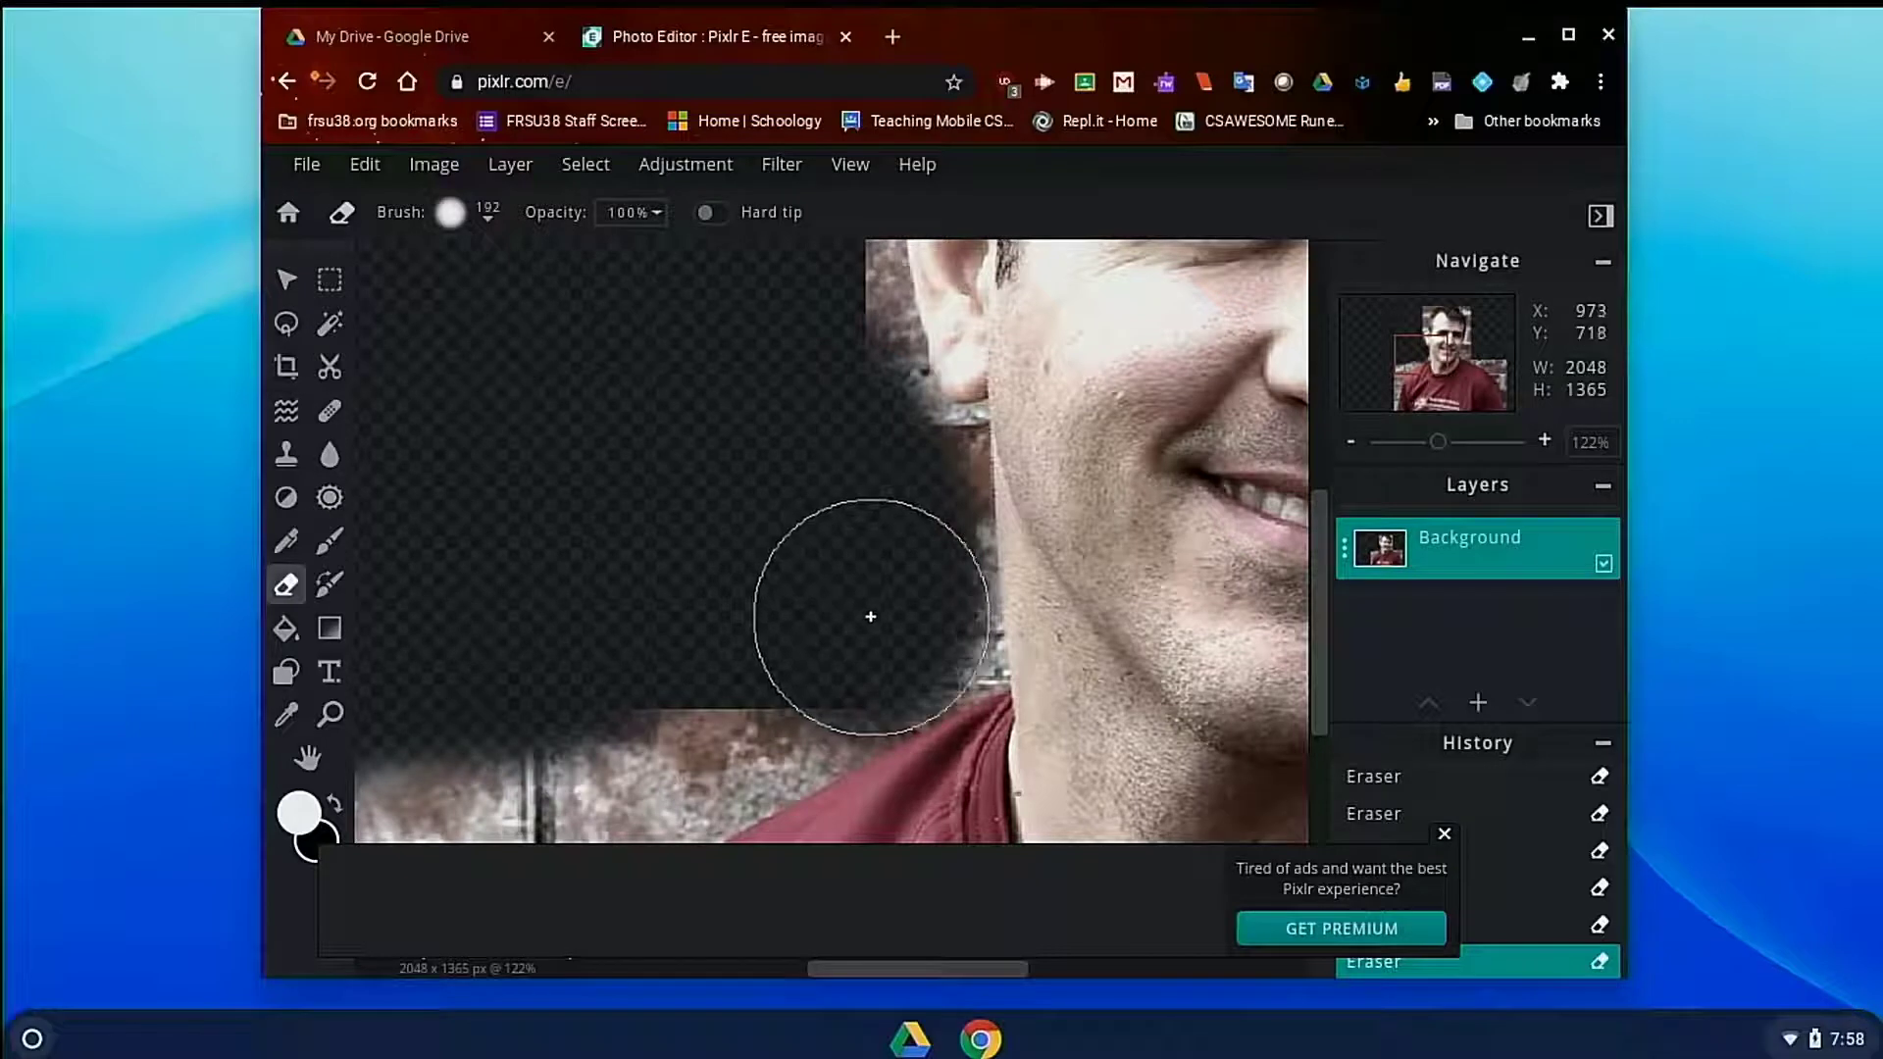
click(748, 685)
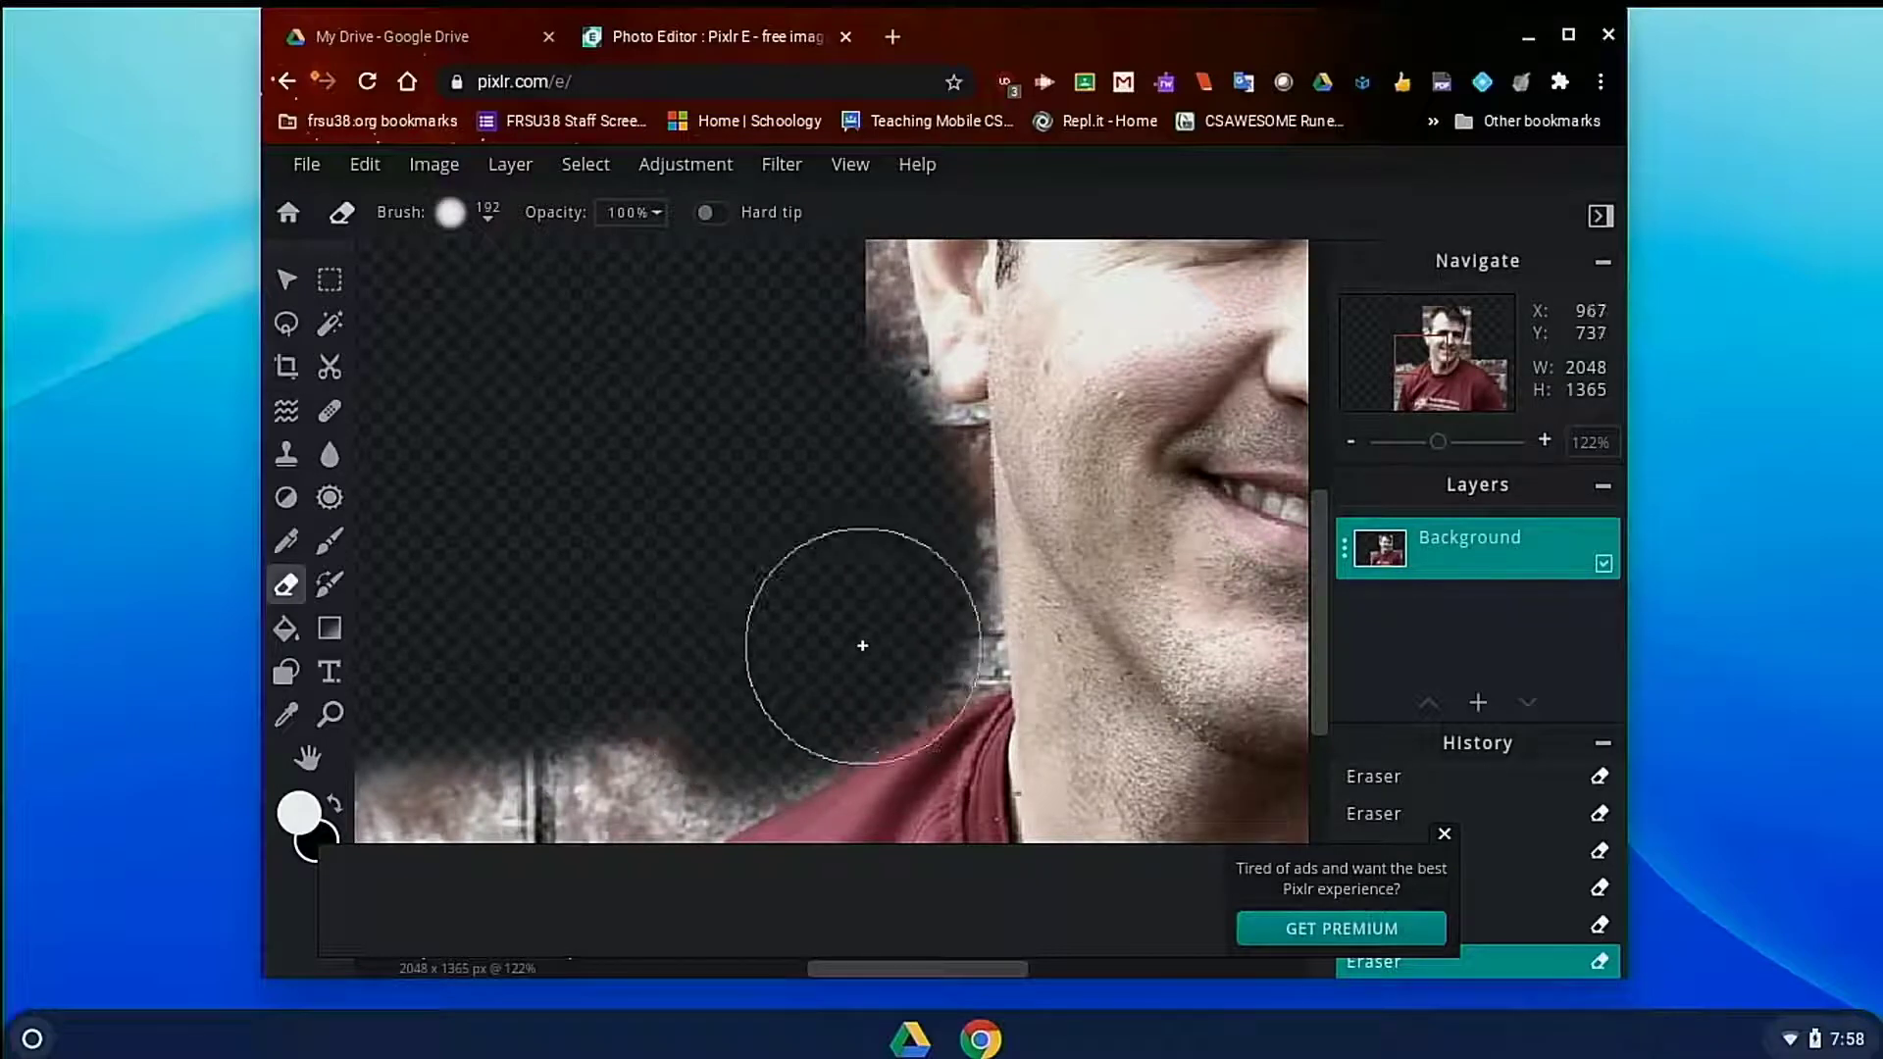
click(888, 620)
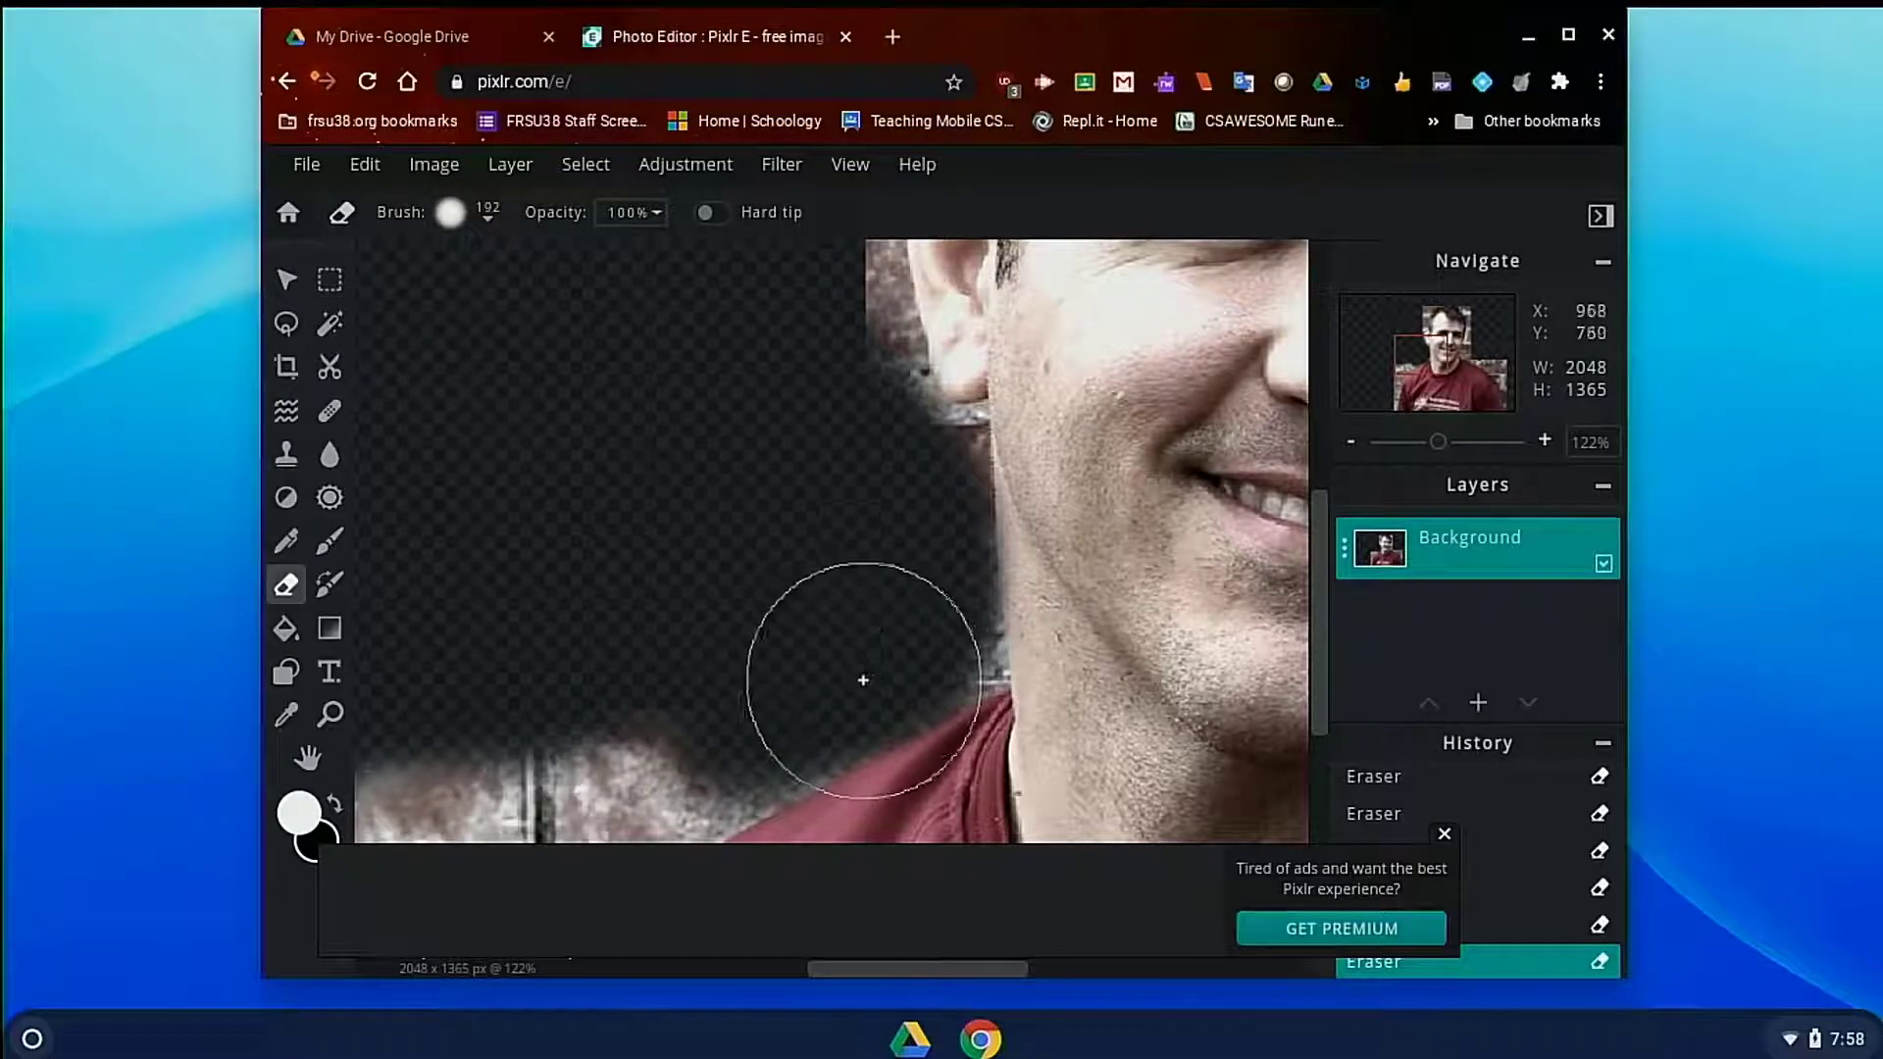
Step: Set the Eraser brush size to 97 px and its softness to 9%
click(487, 222)
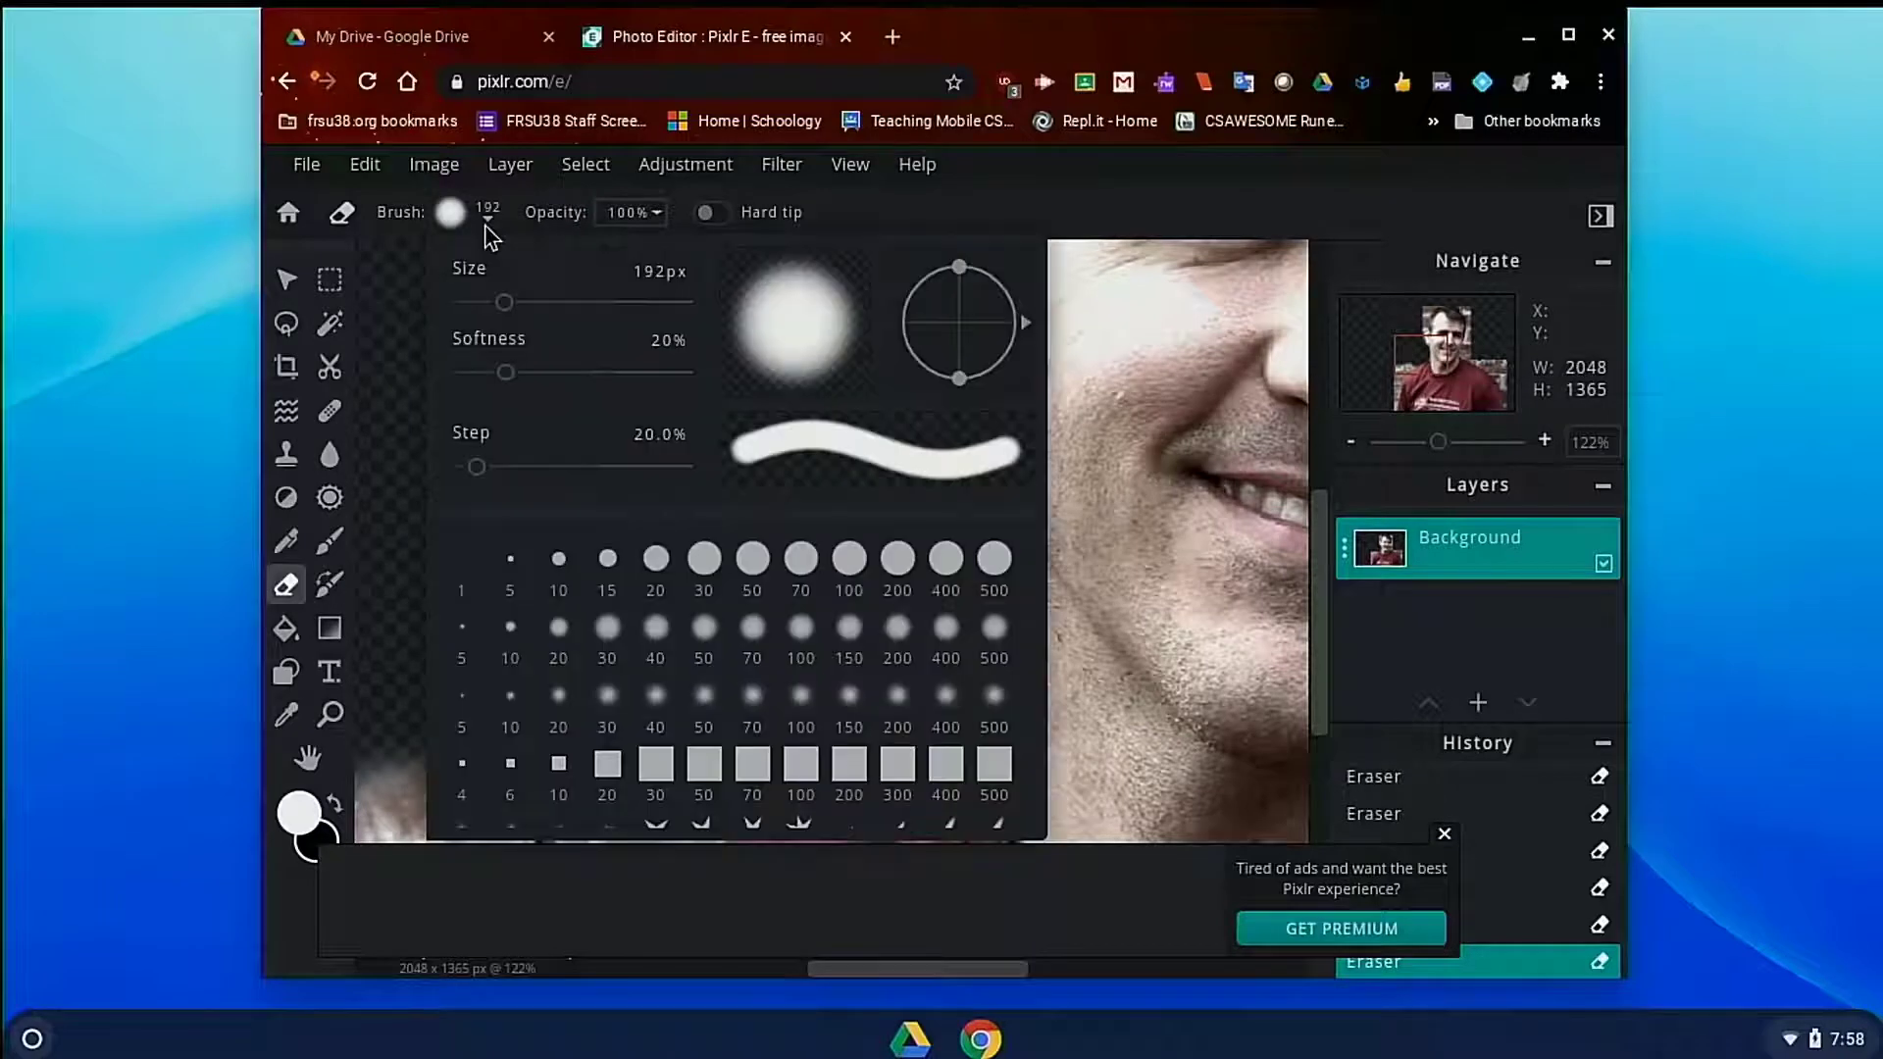
click(484, 304)
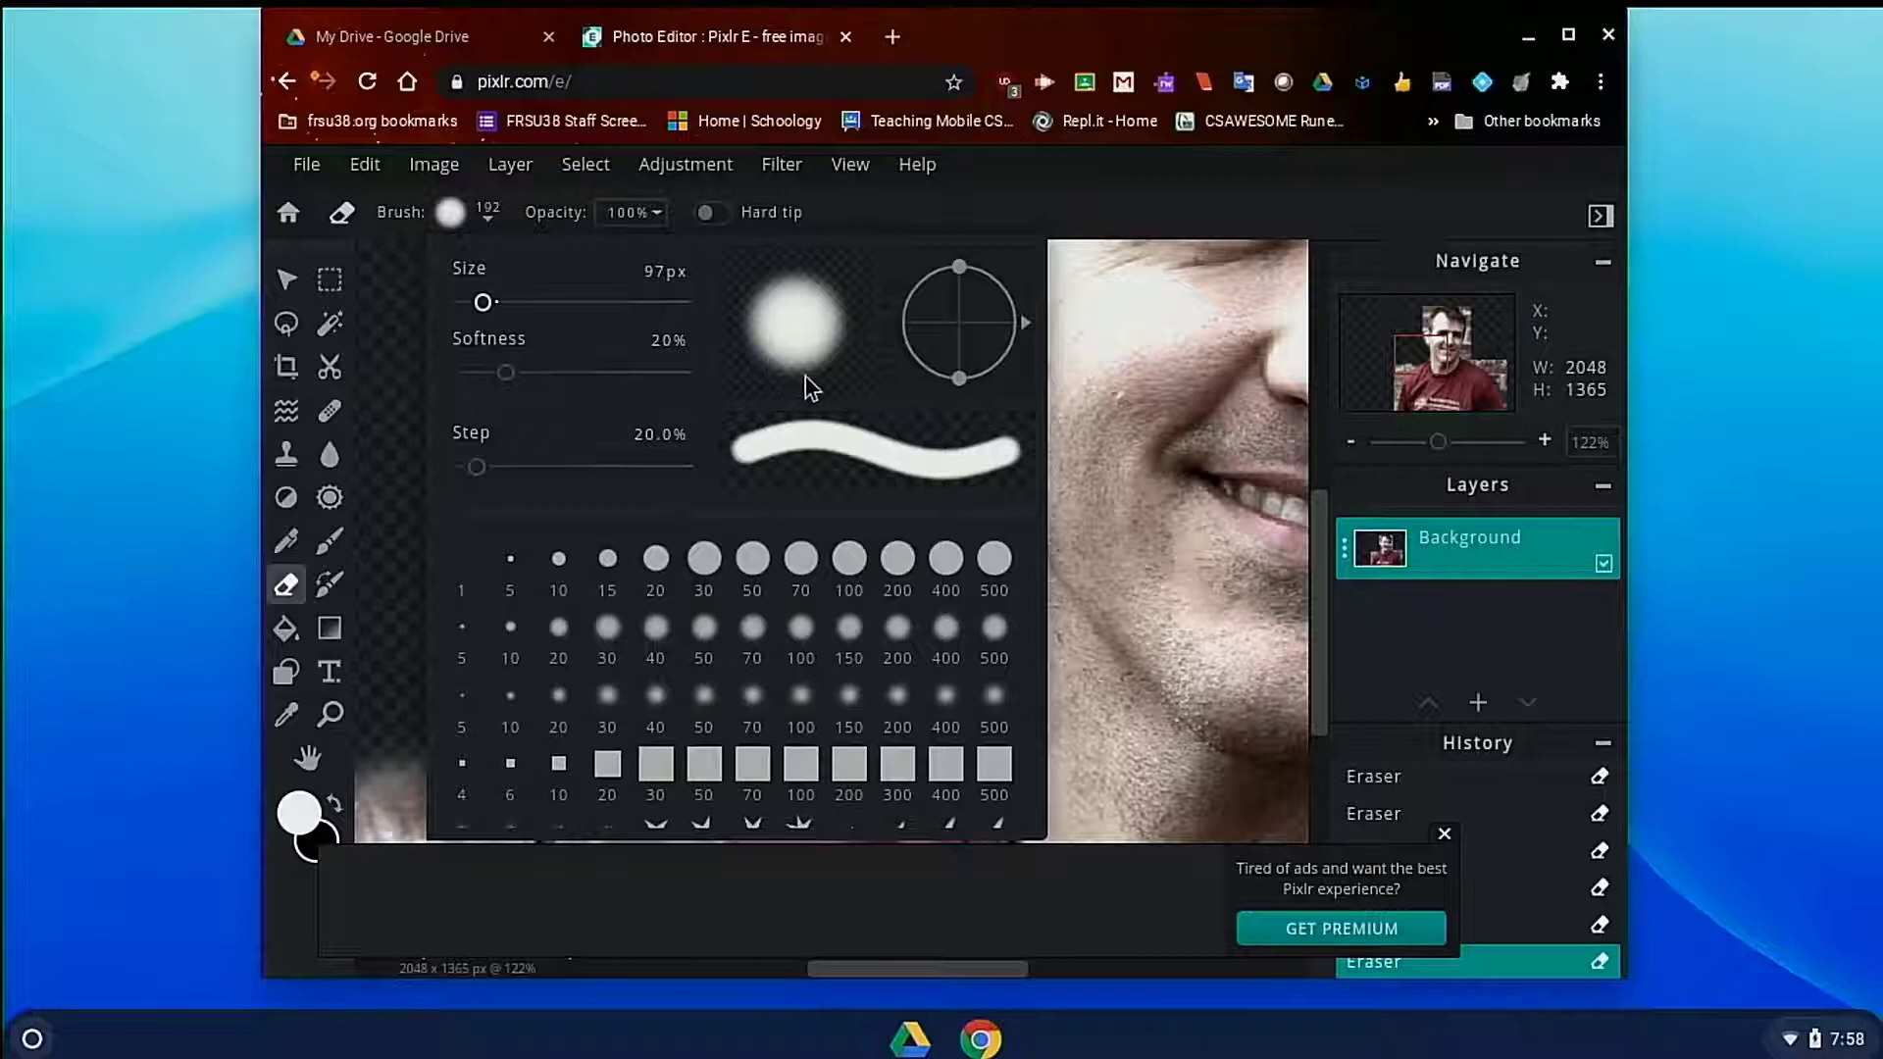
mouse_move(507, 382)
mouse_down()
mouse_move(588, 373)
mouse_move(465, 384)
mouse_up()
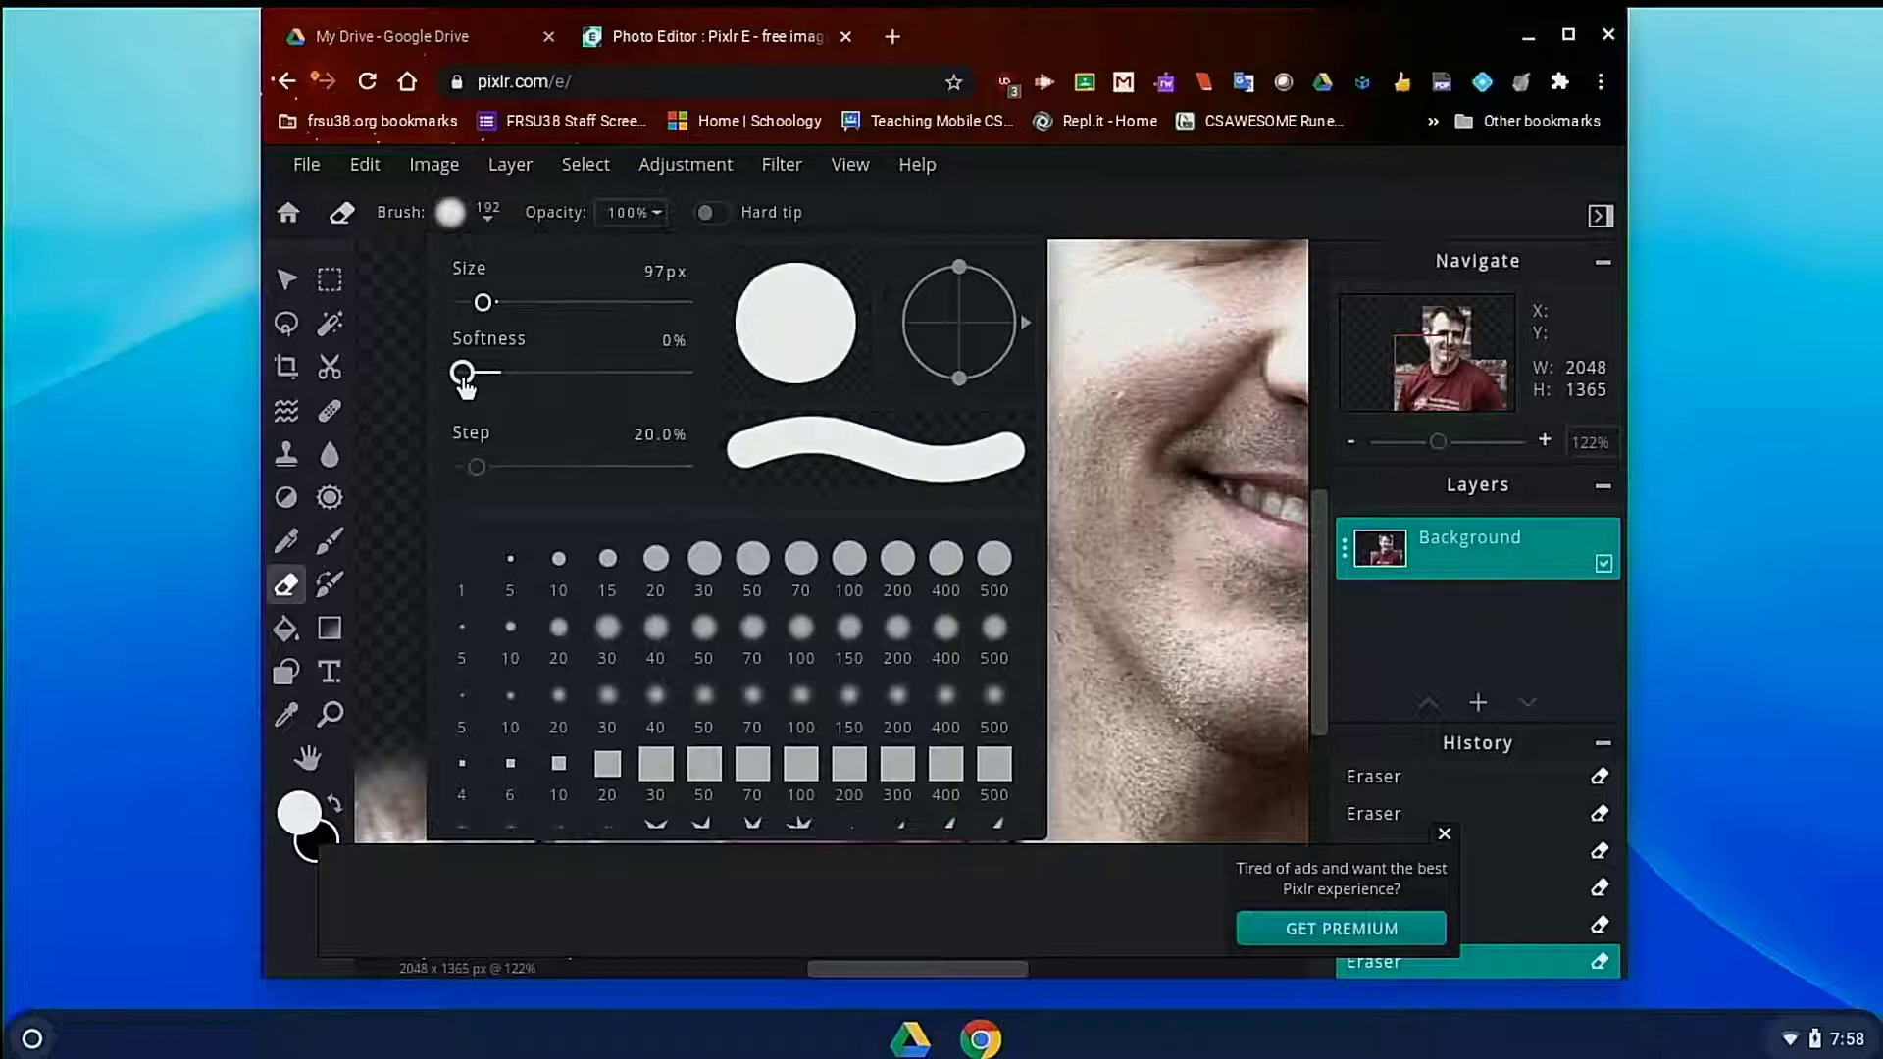
drag(464, 387, 484, 384)
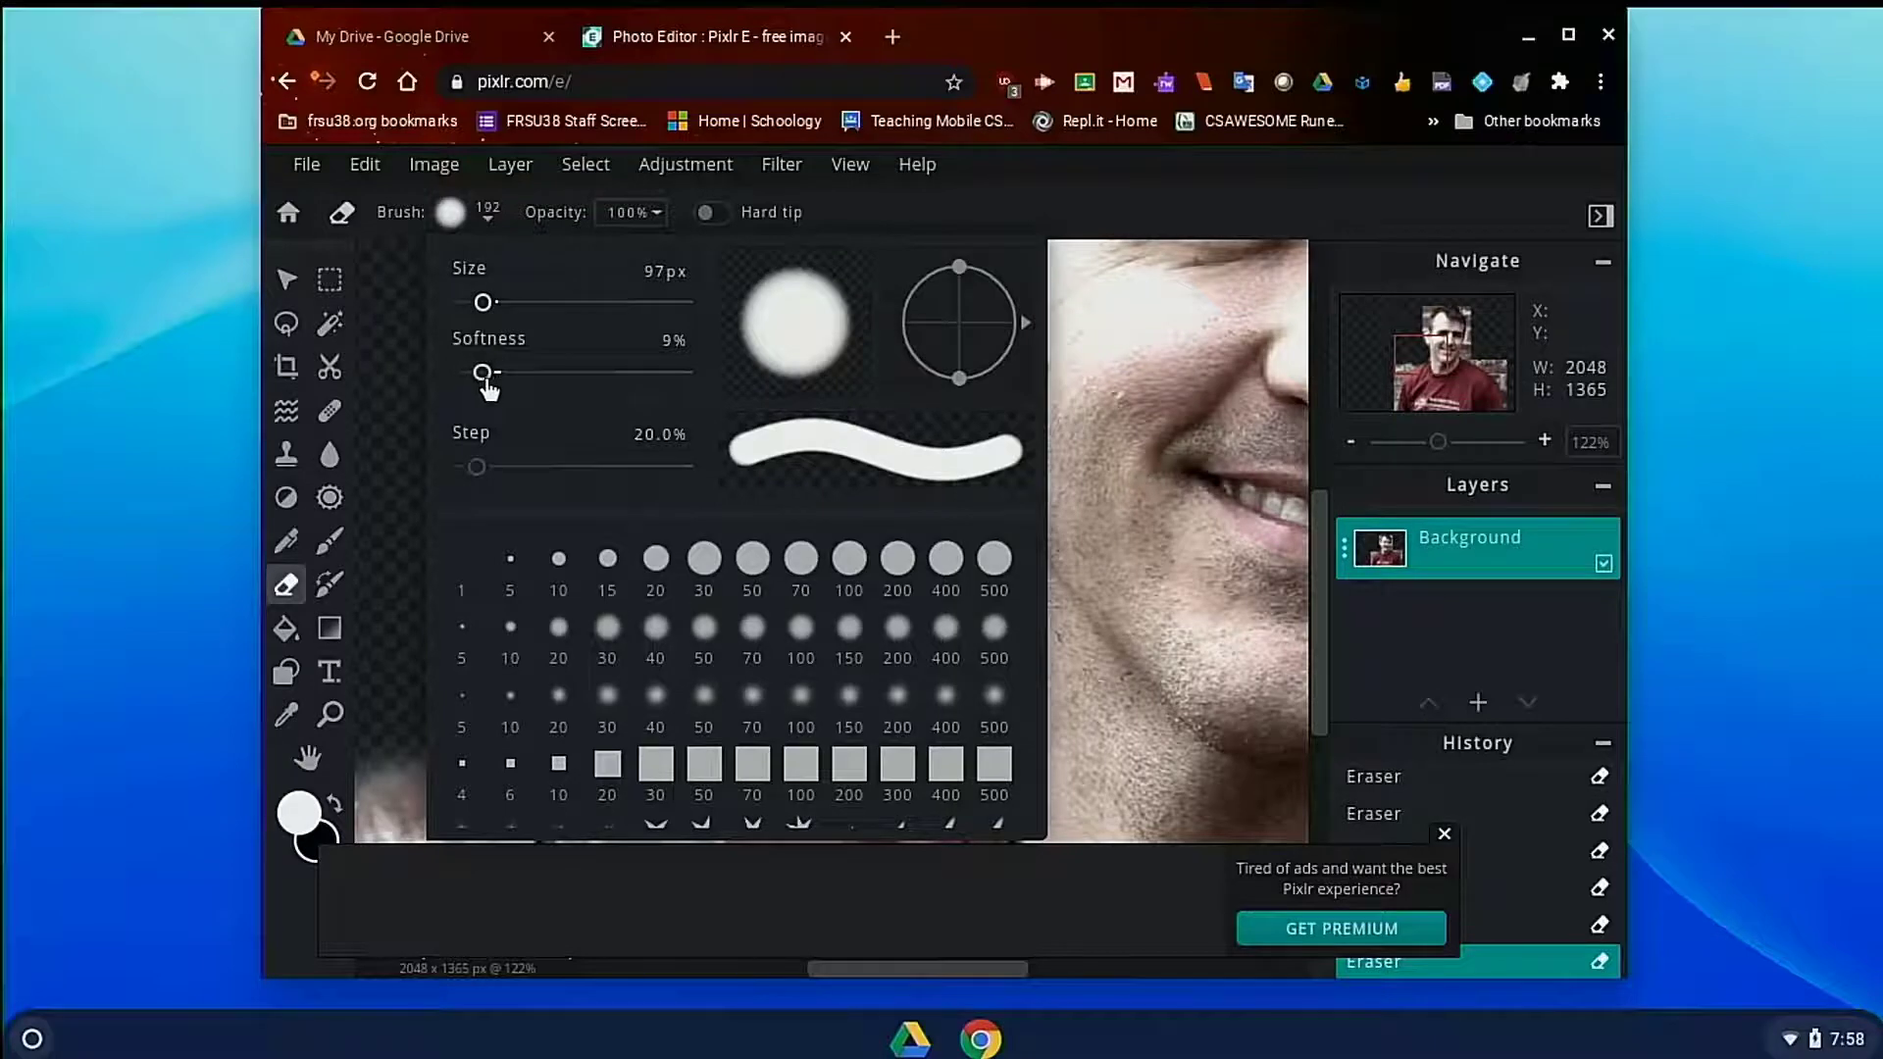
click(380, 549)
Step: Erase brick wall along the edge of the man's shoulder and undo the last two eraser strokes
scroll(725, 714, down, 2)
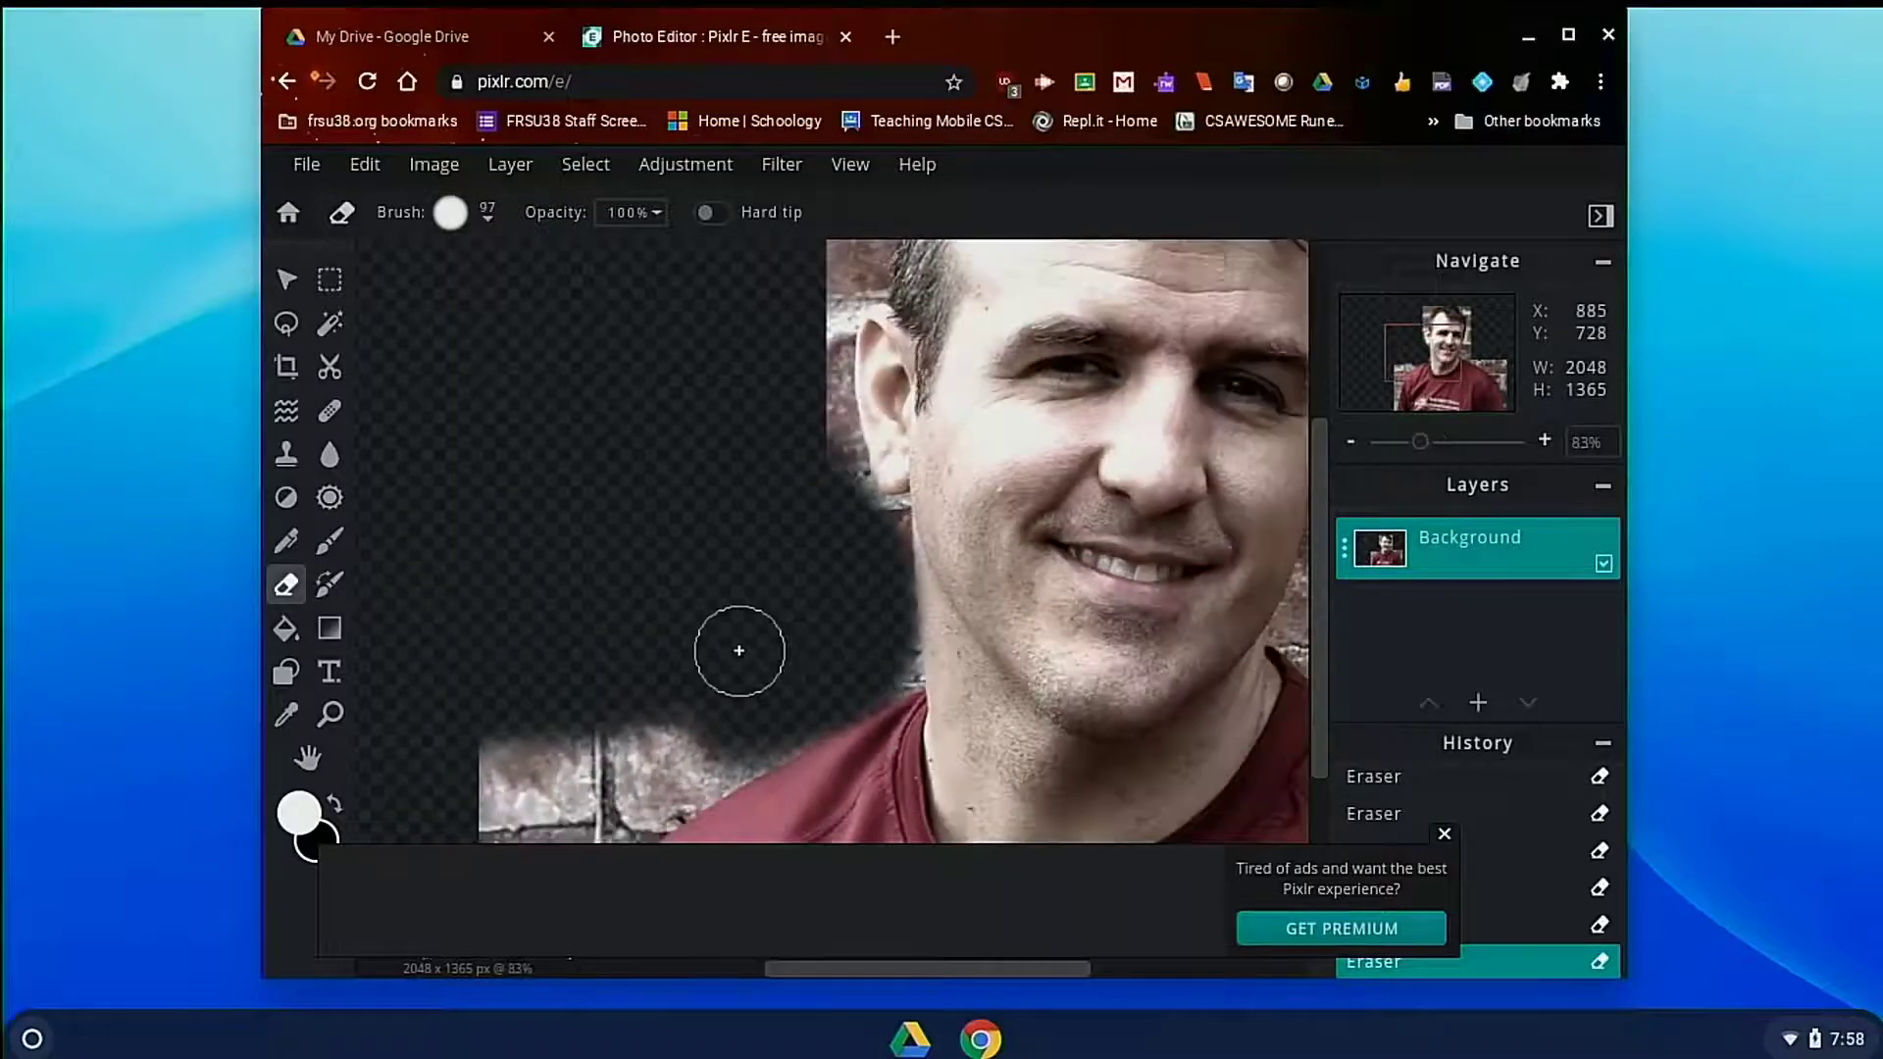
scroll(642, 801, down, 5)
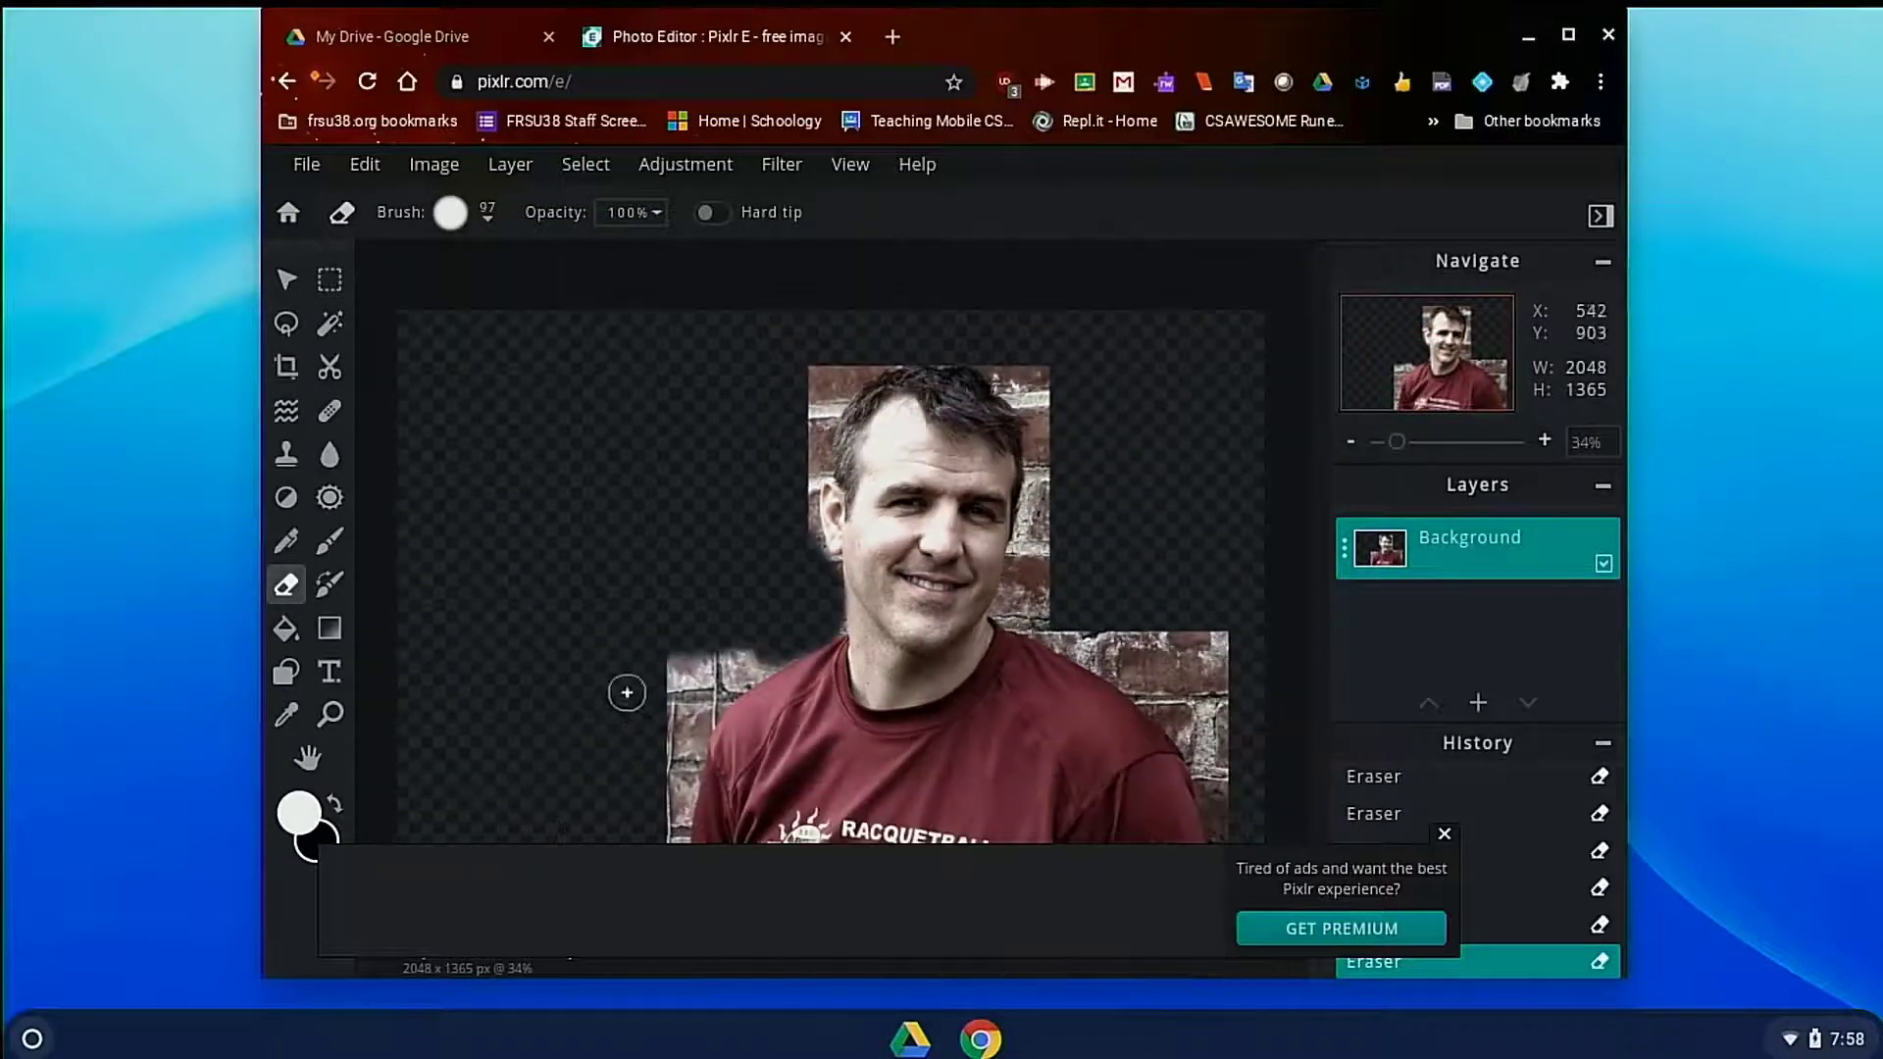
scroll(722, 700, up, 6)
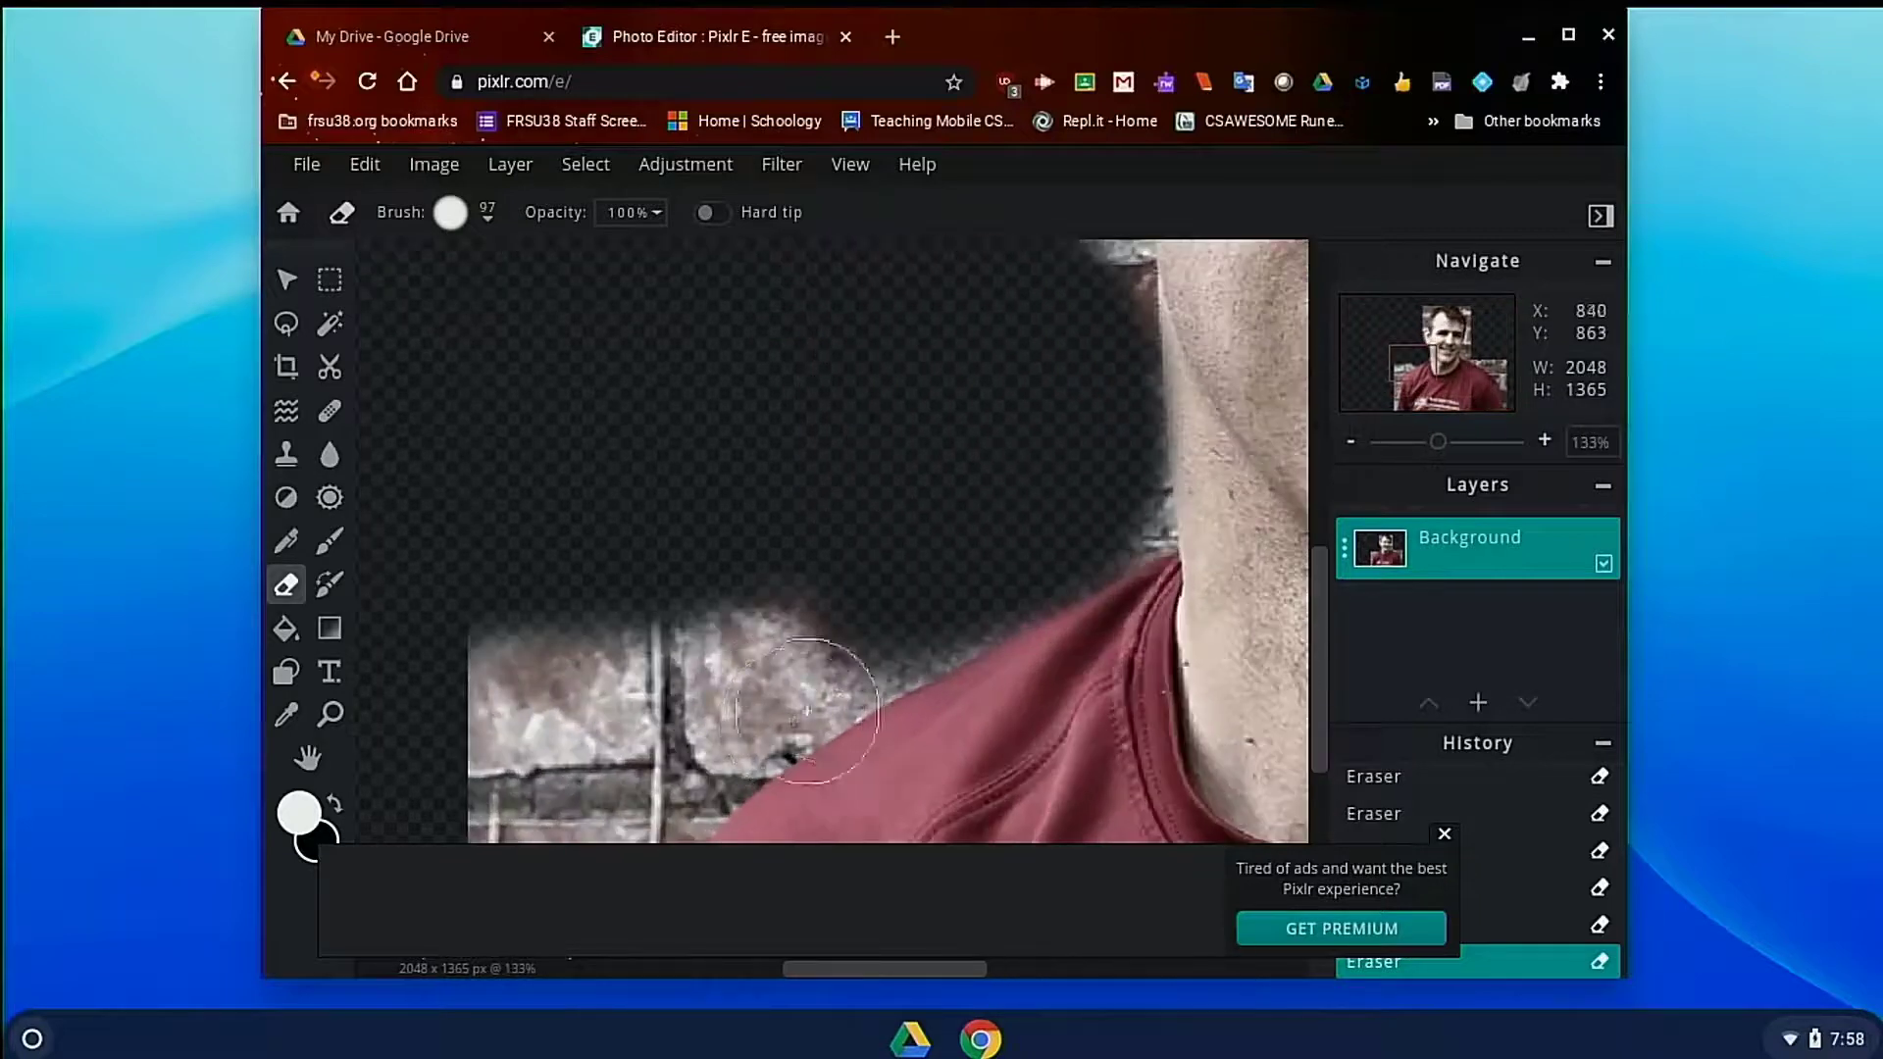
mouse_move(810, 670)
mouse_down()
mouse_move(790, 664)
mouse_move(862, 617)
mouse_move(842, 639)
mouse_up()
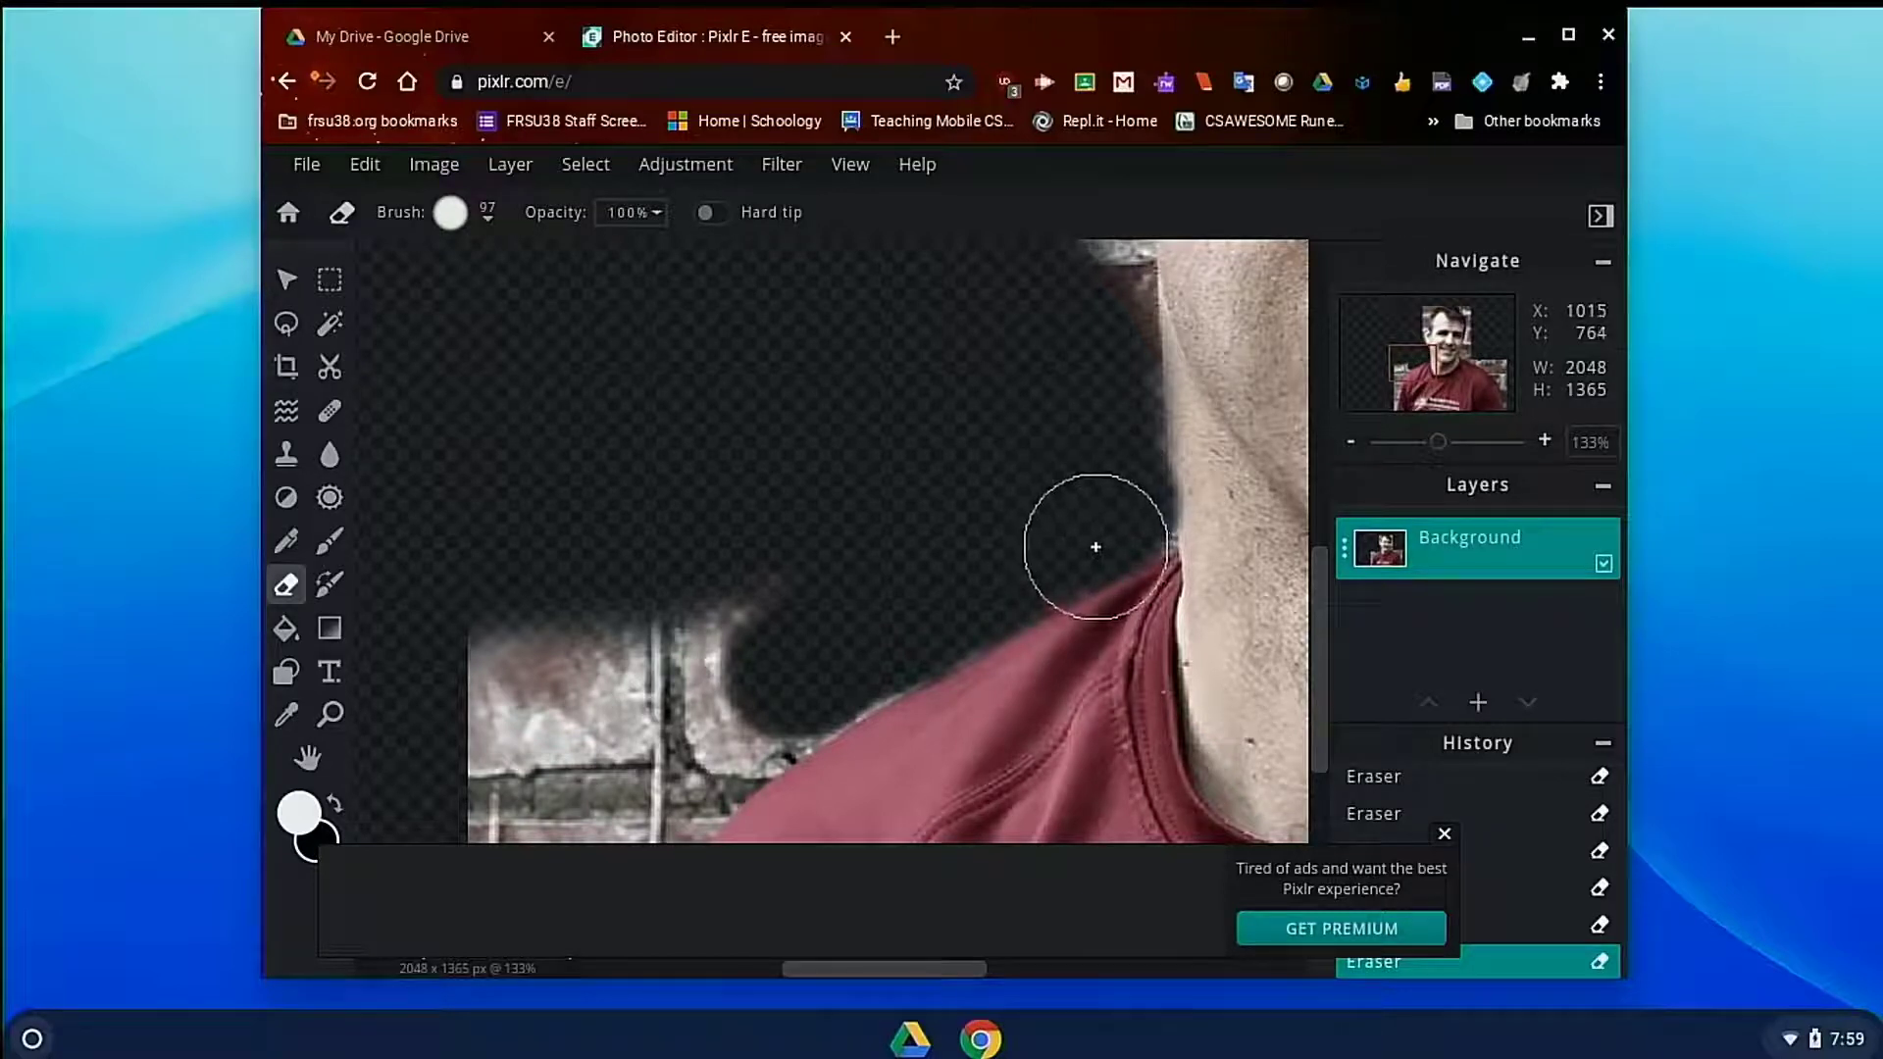
key(ctrl+z)
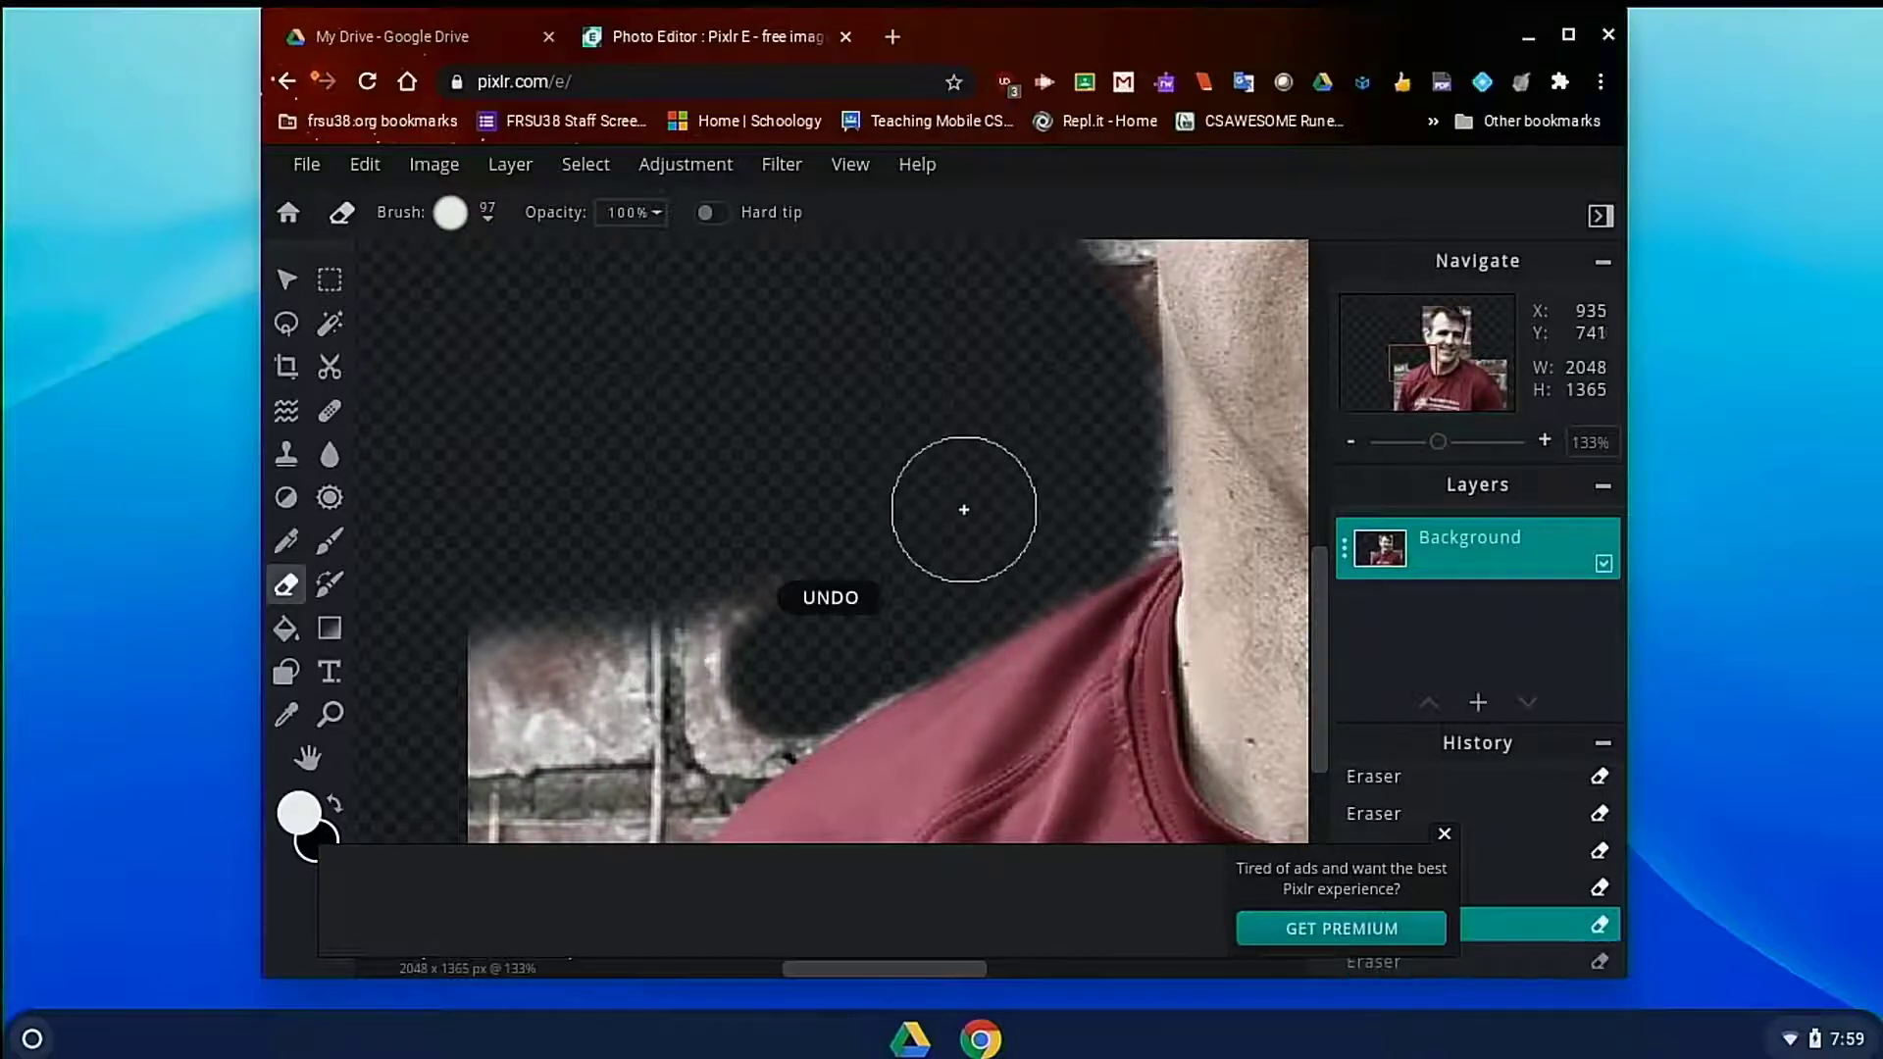
key(ctrl+z)
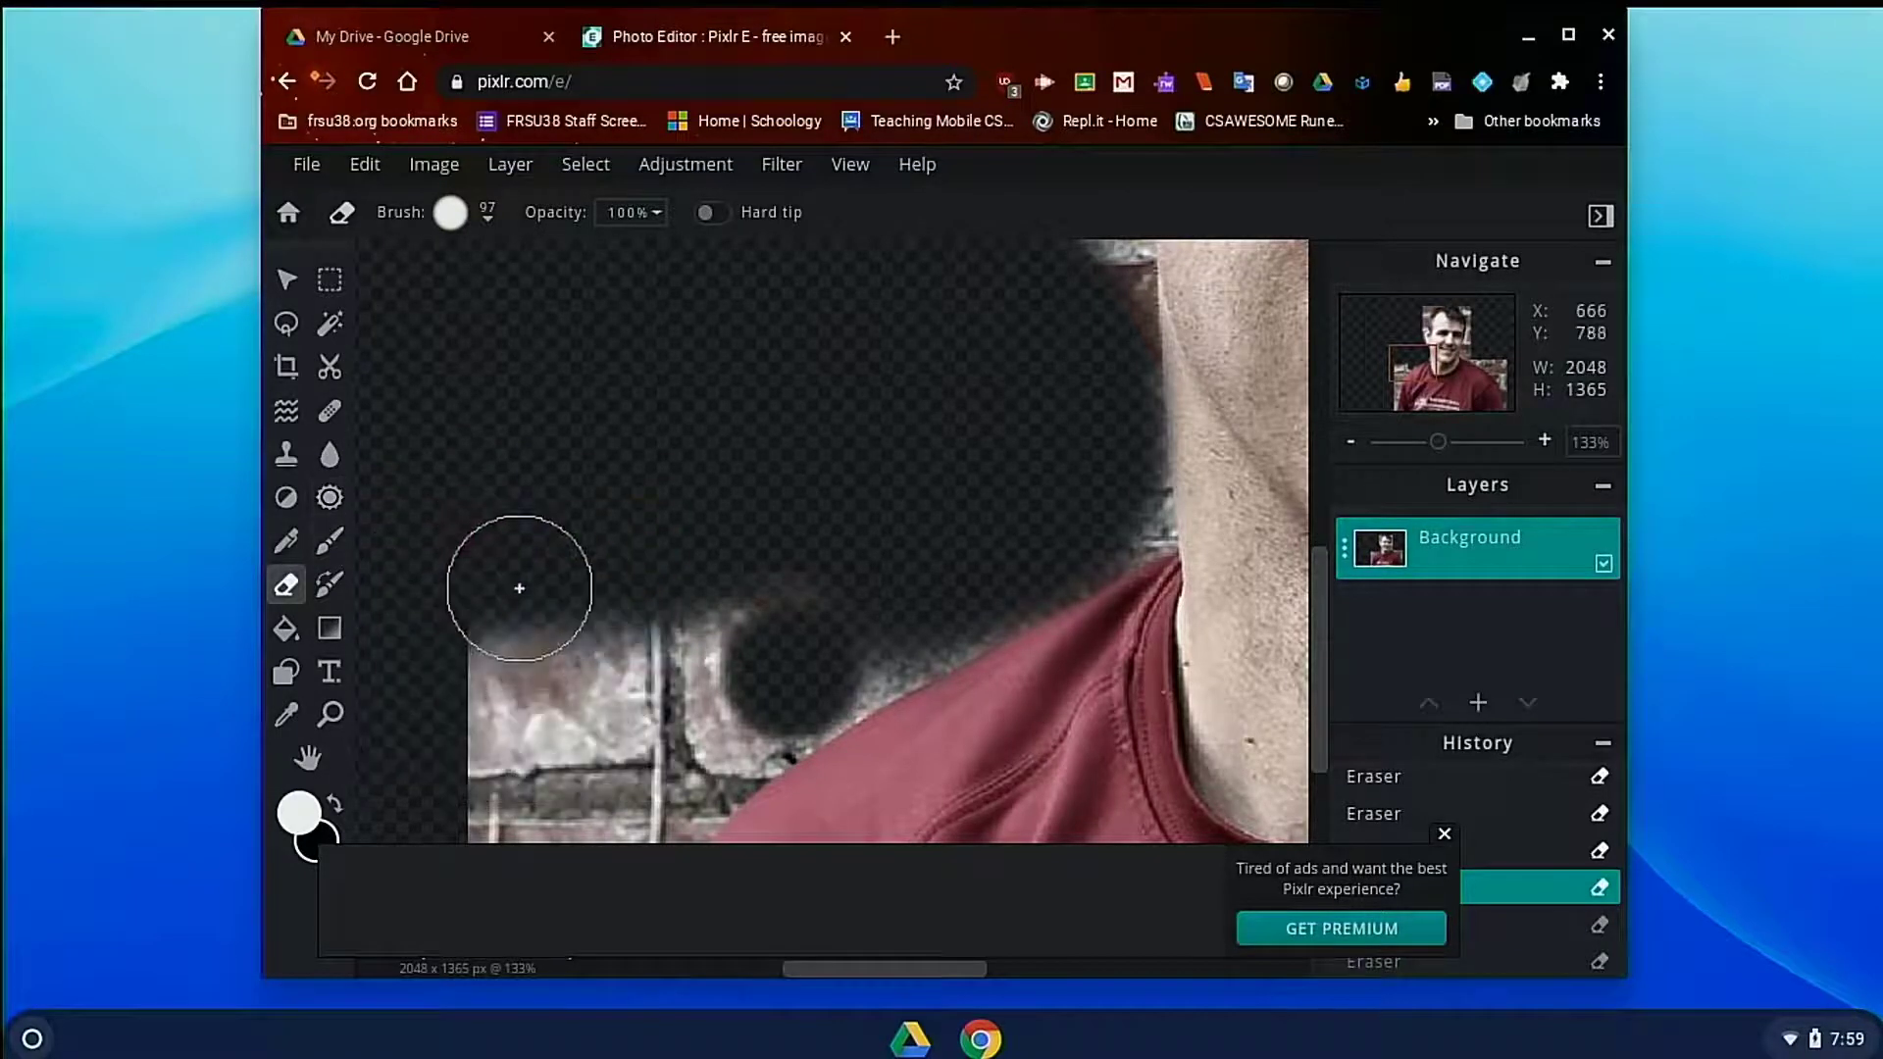
Step: Undo the last eraser stroke beside the shoulder and set the Eraser softness to 19%
key(ctrl+z)
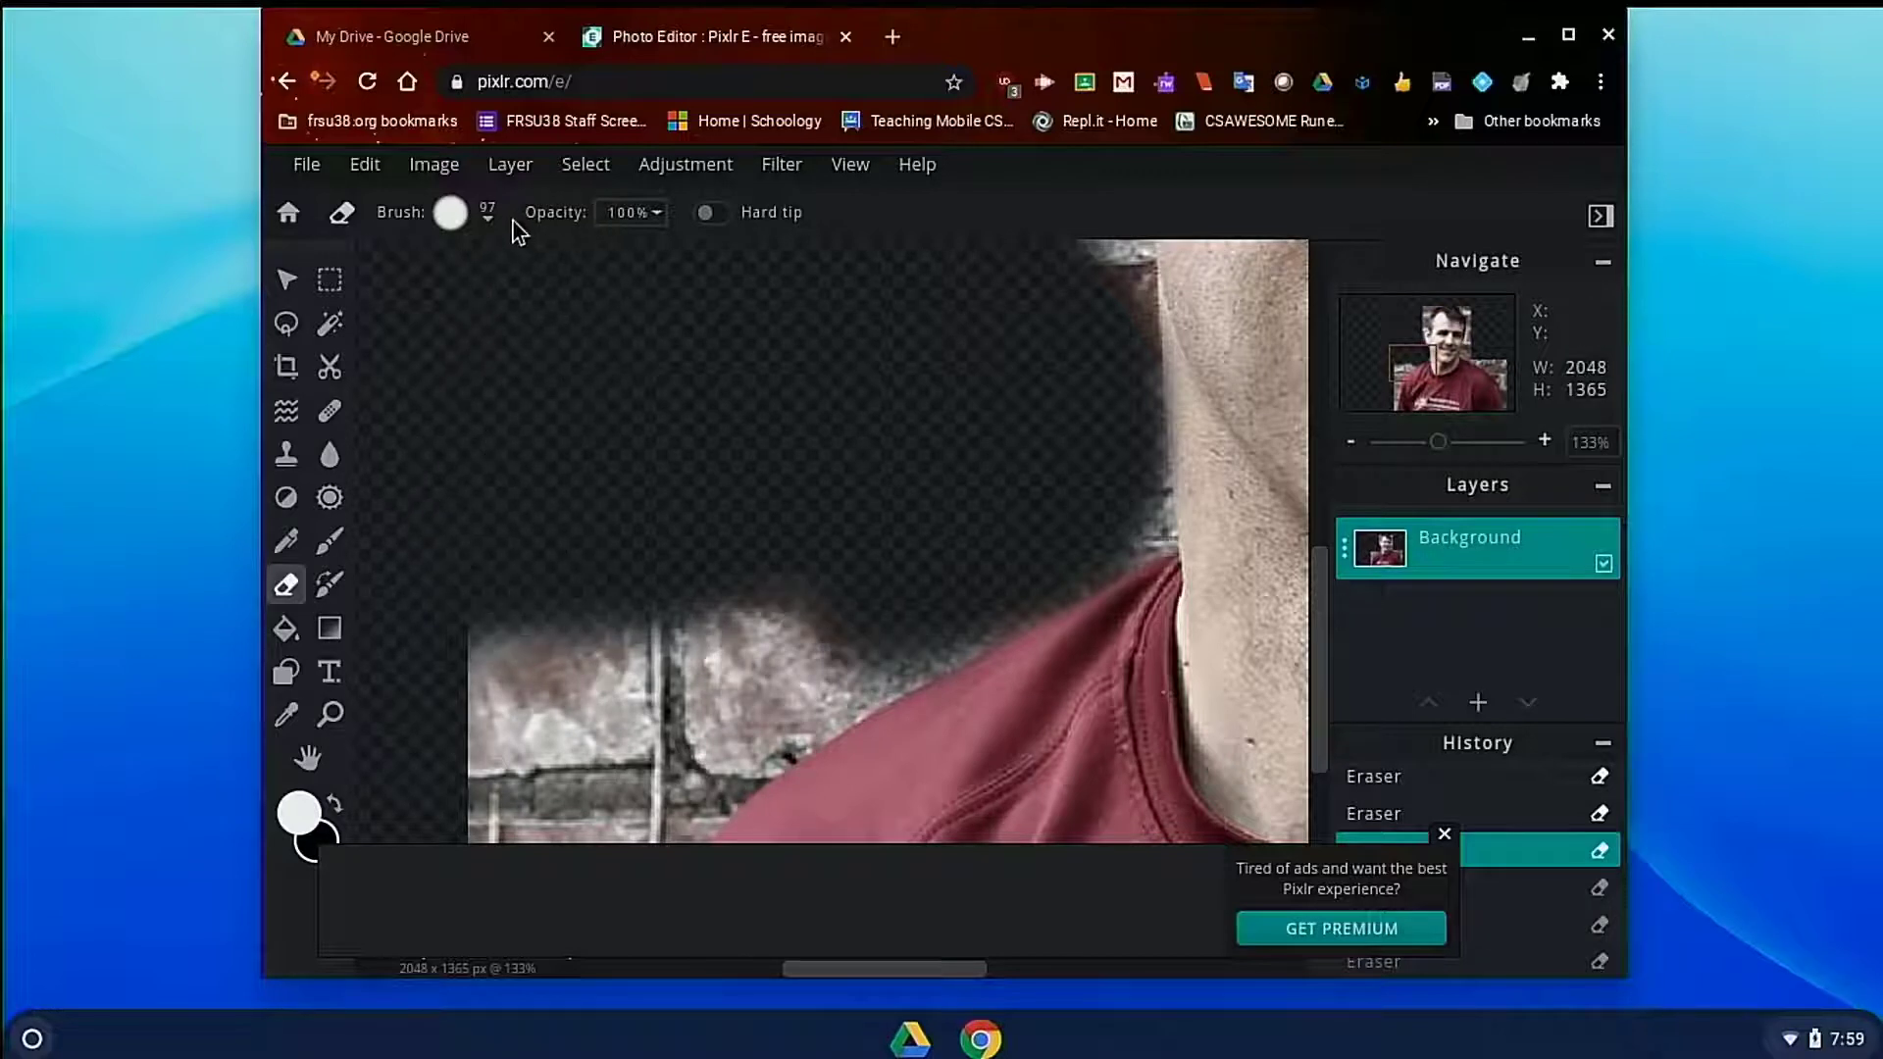
click(488, 216)
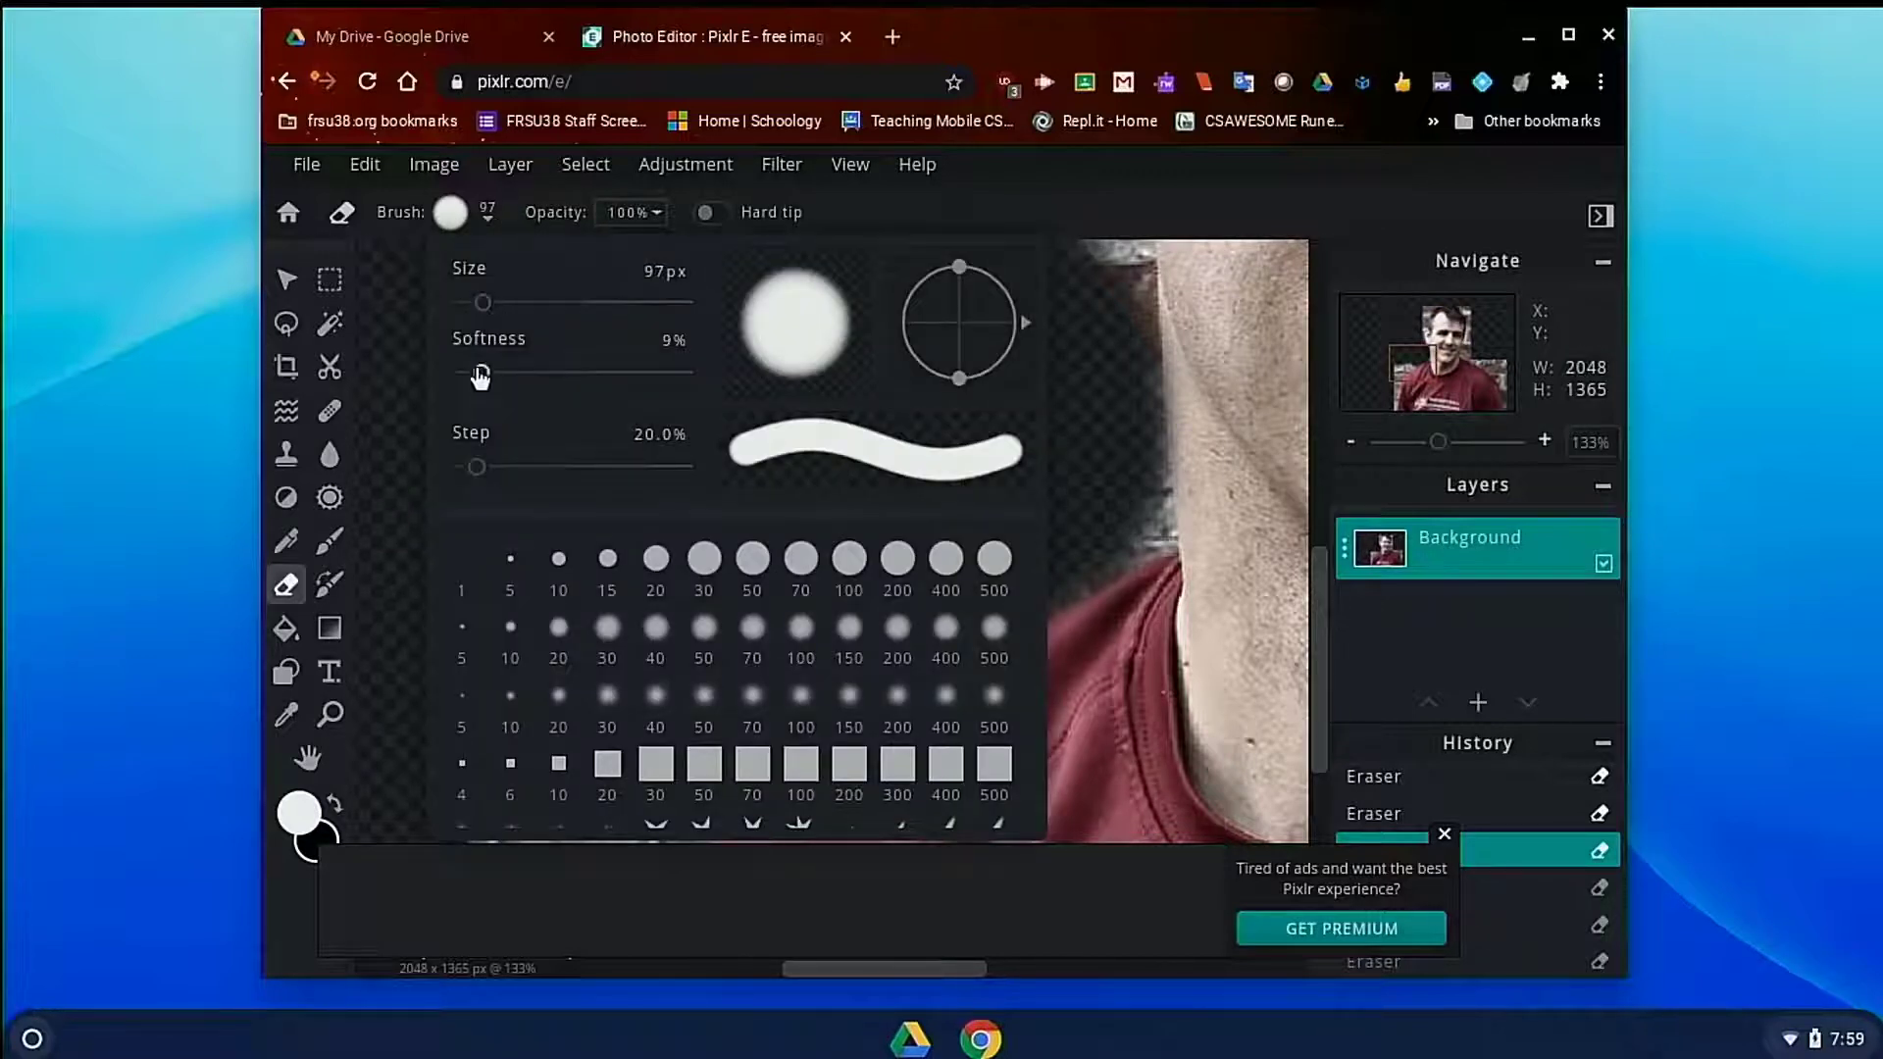
drag(479, 374, 502, 381)
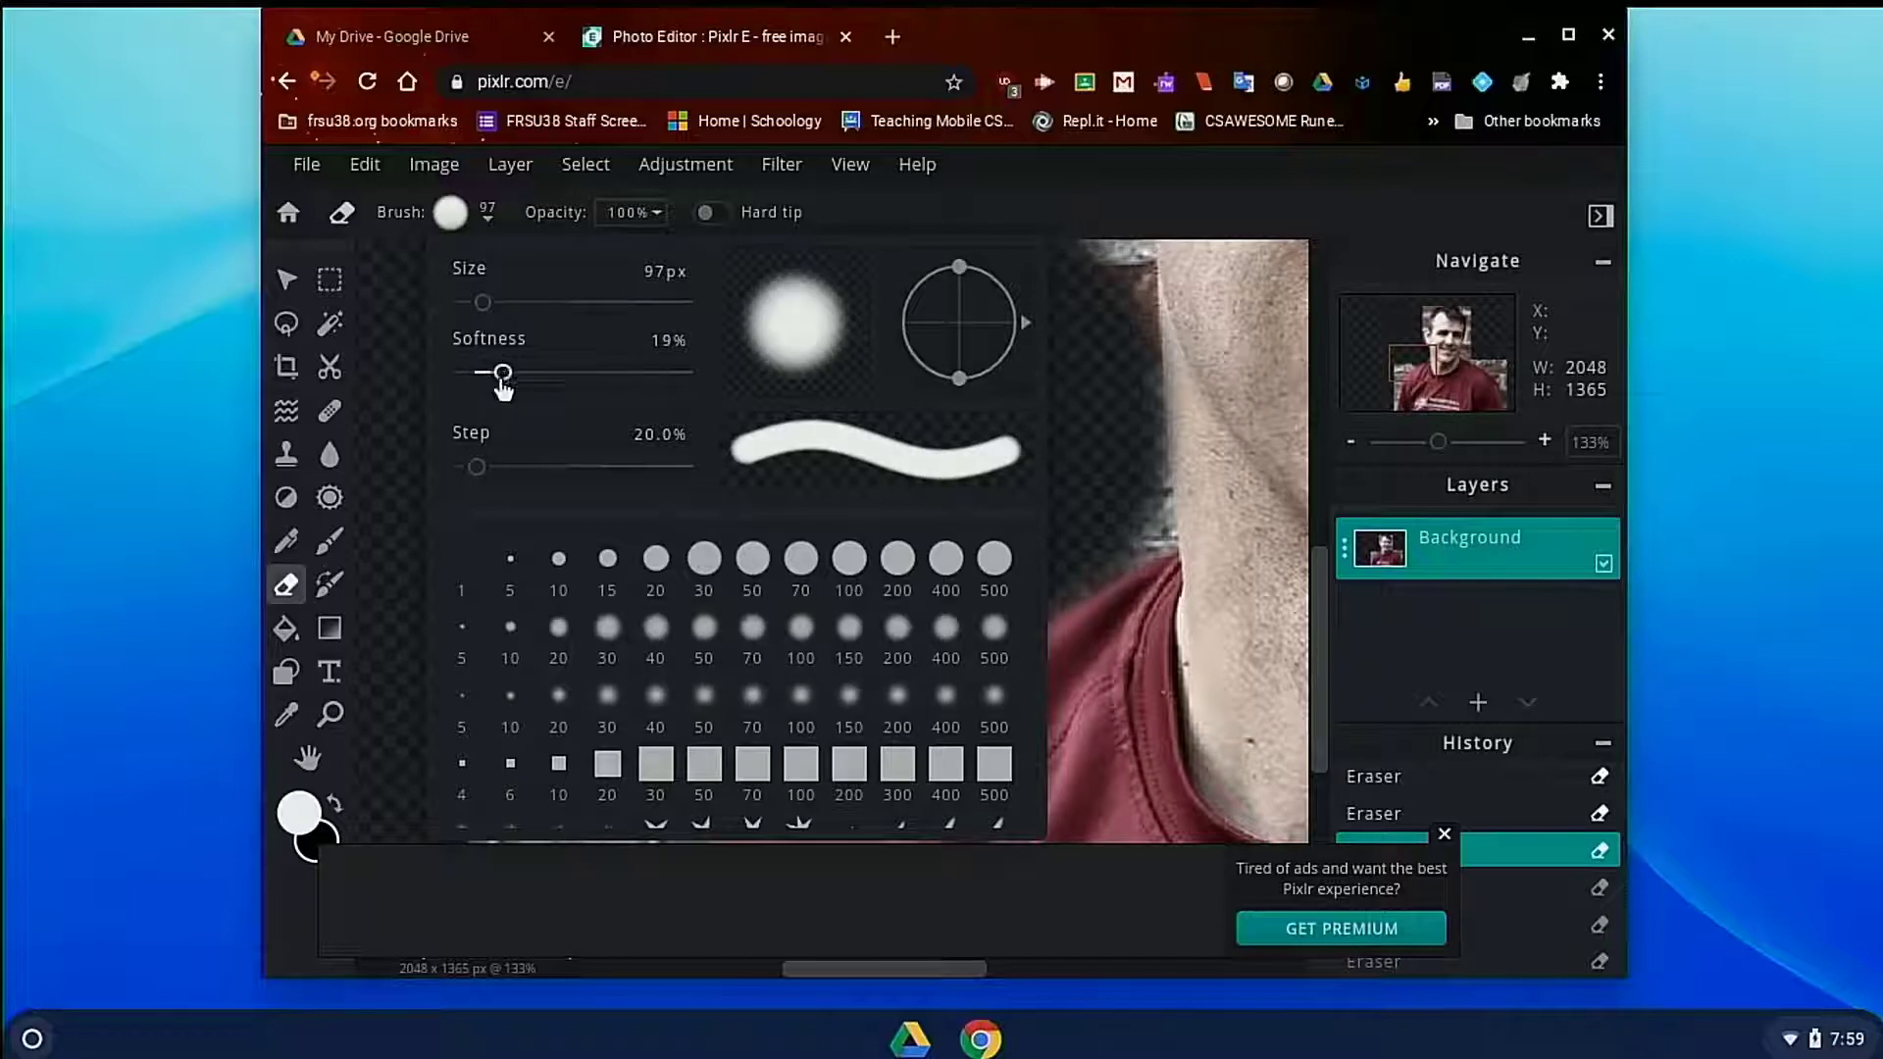
click(398, 535)
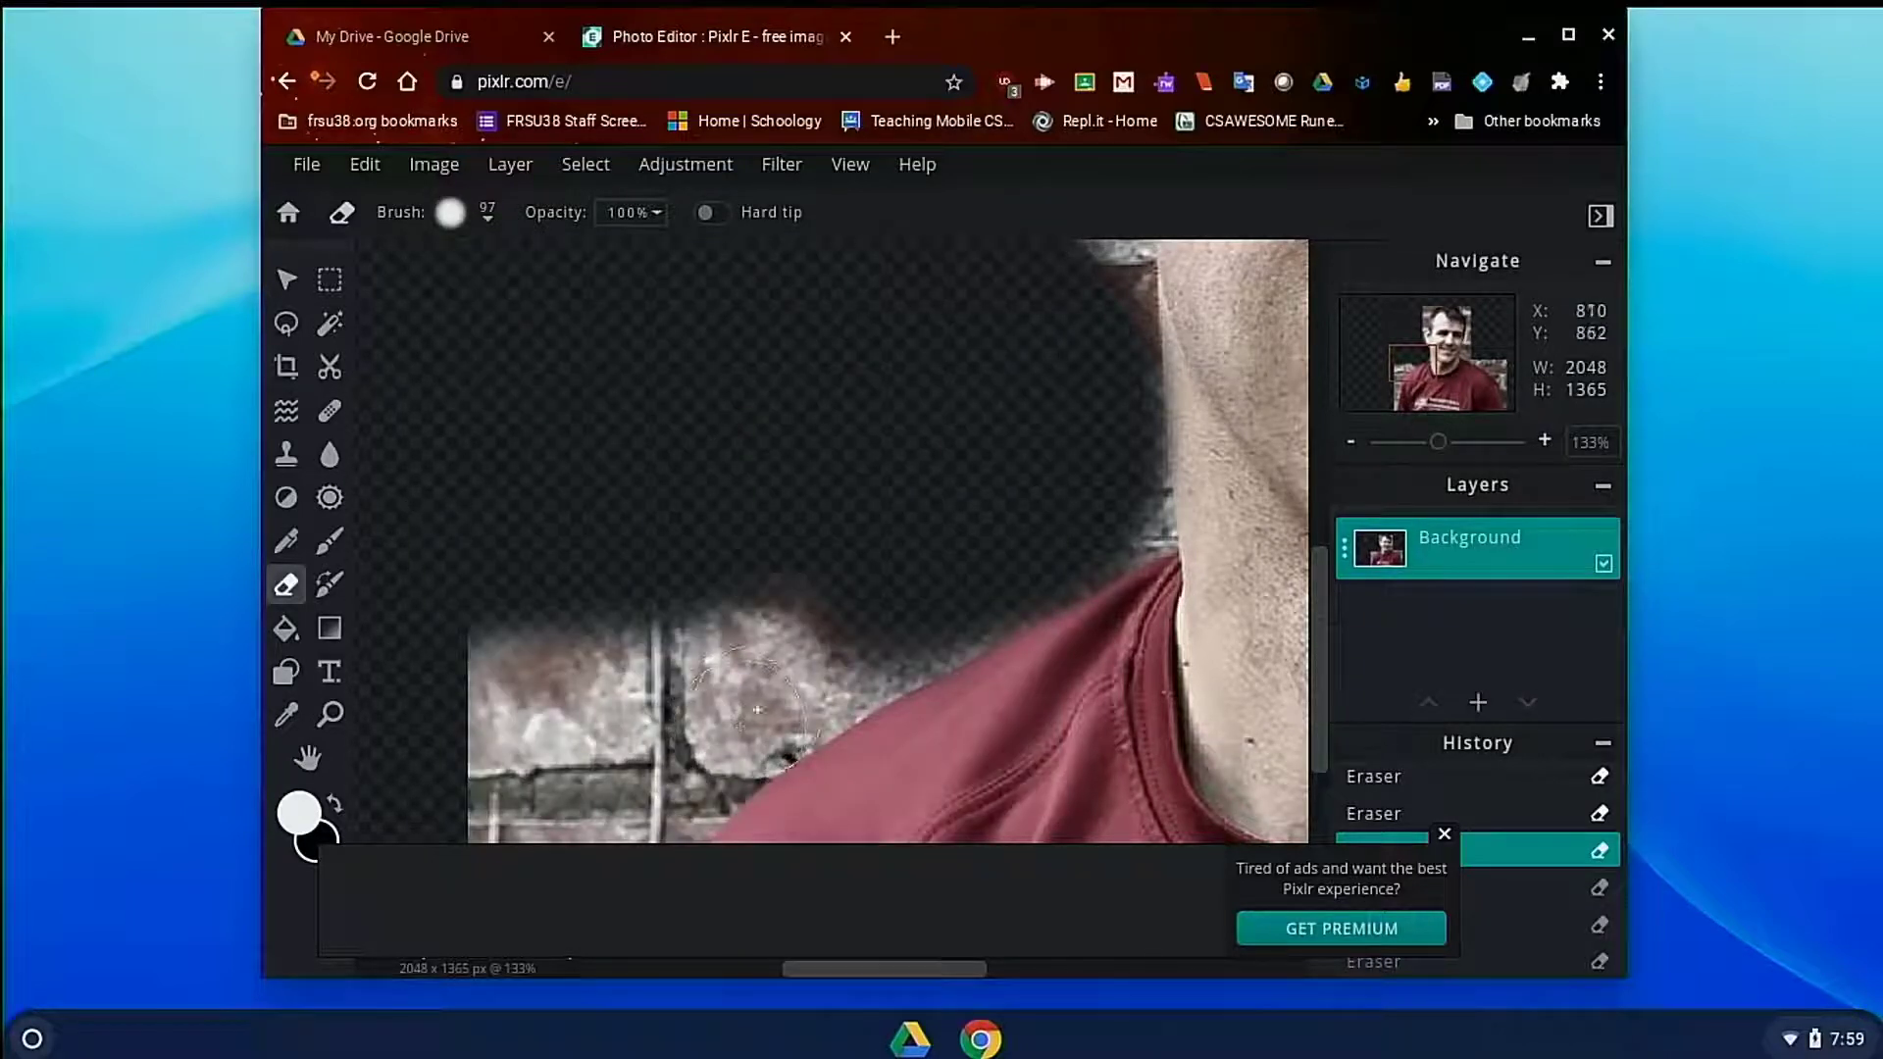
Step: Erase the brick wall along the image-left shoulder edge up to the man's neck with the 97 px Eraser
mouse_move(757, 707)
mouse_down()
mouse_move(971, 563)
mouse_move(1103, 506)
mouse_up()
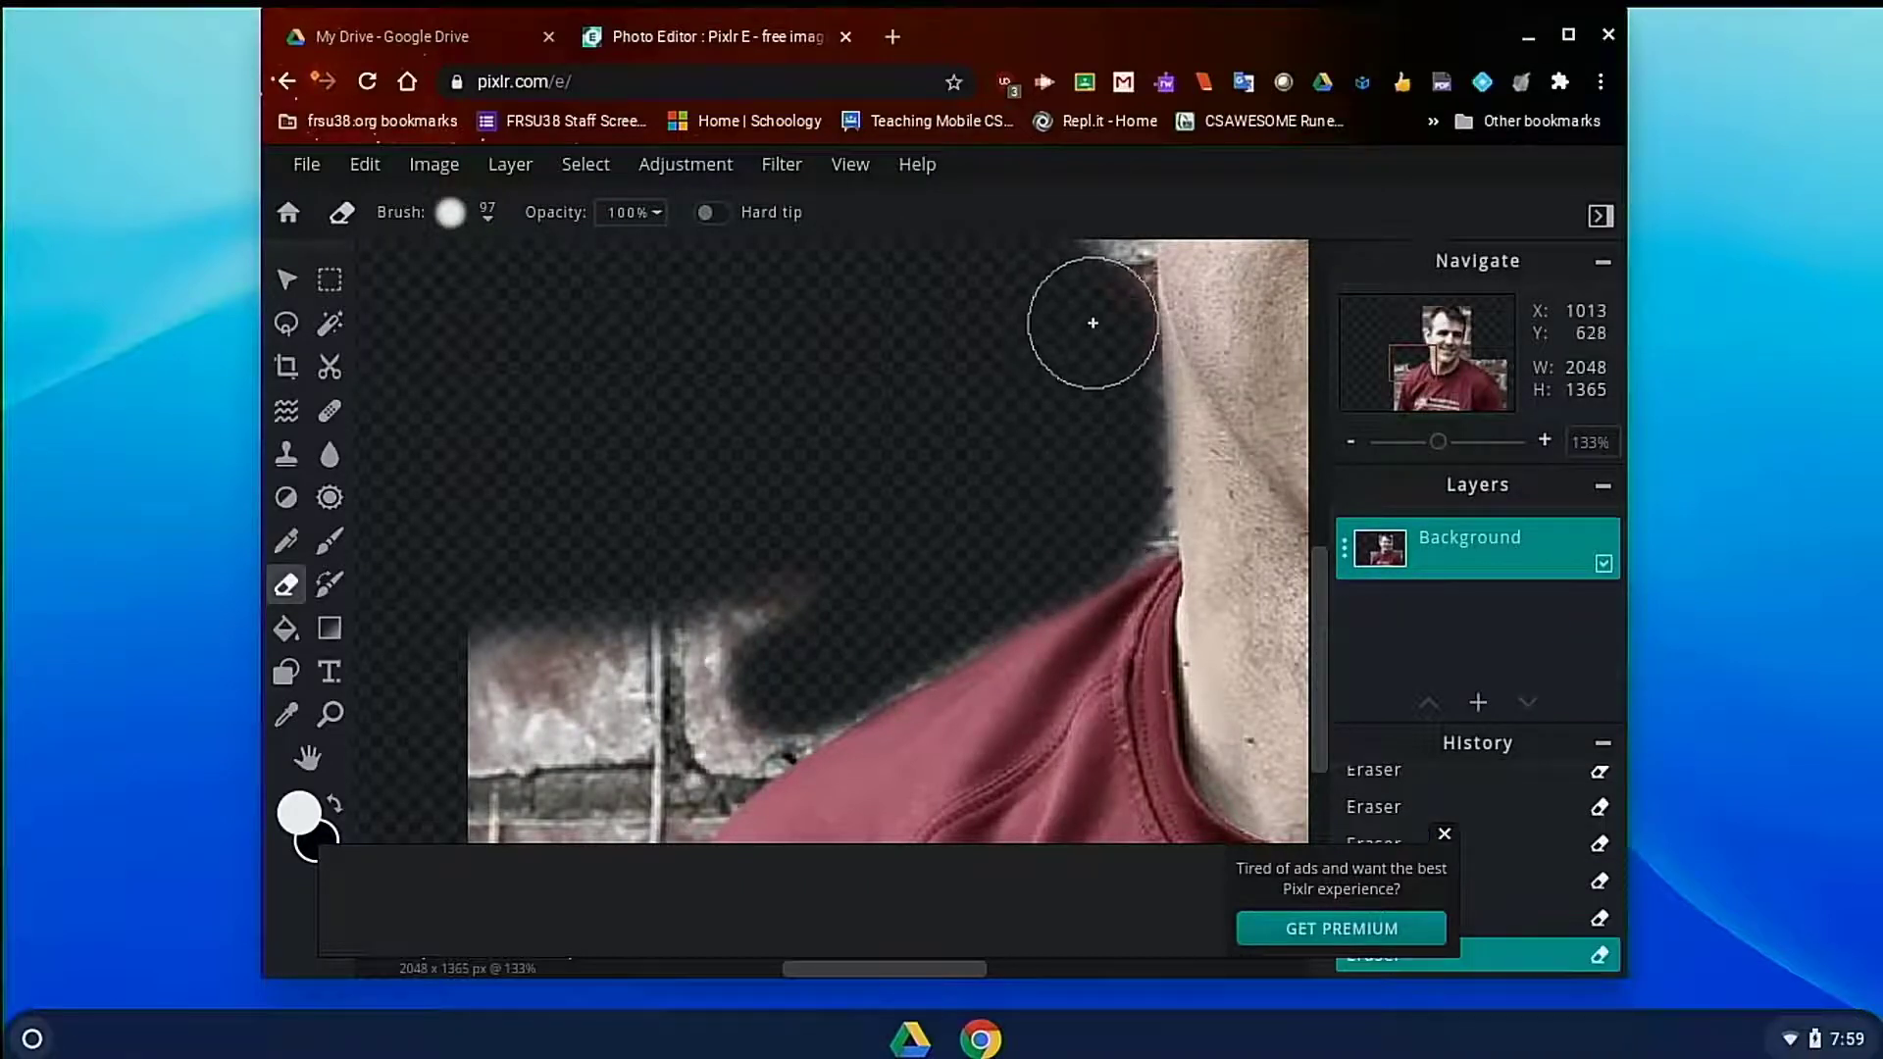
scroll(1068, 504, up, 1)
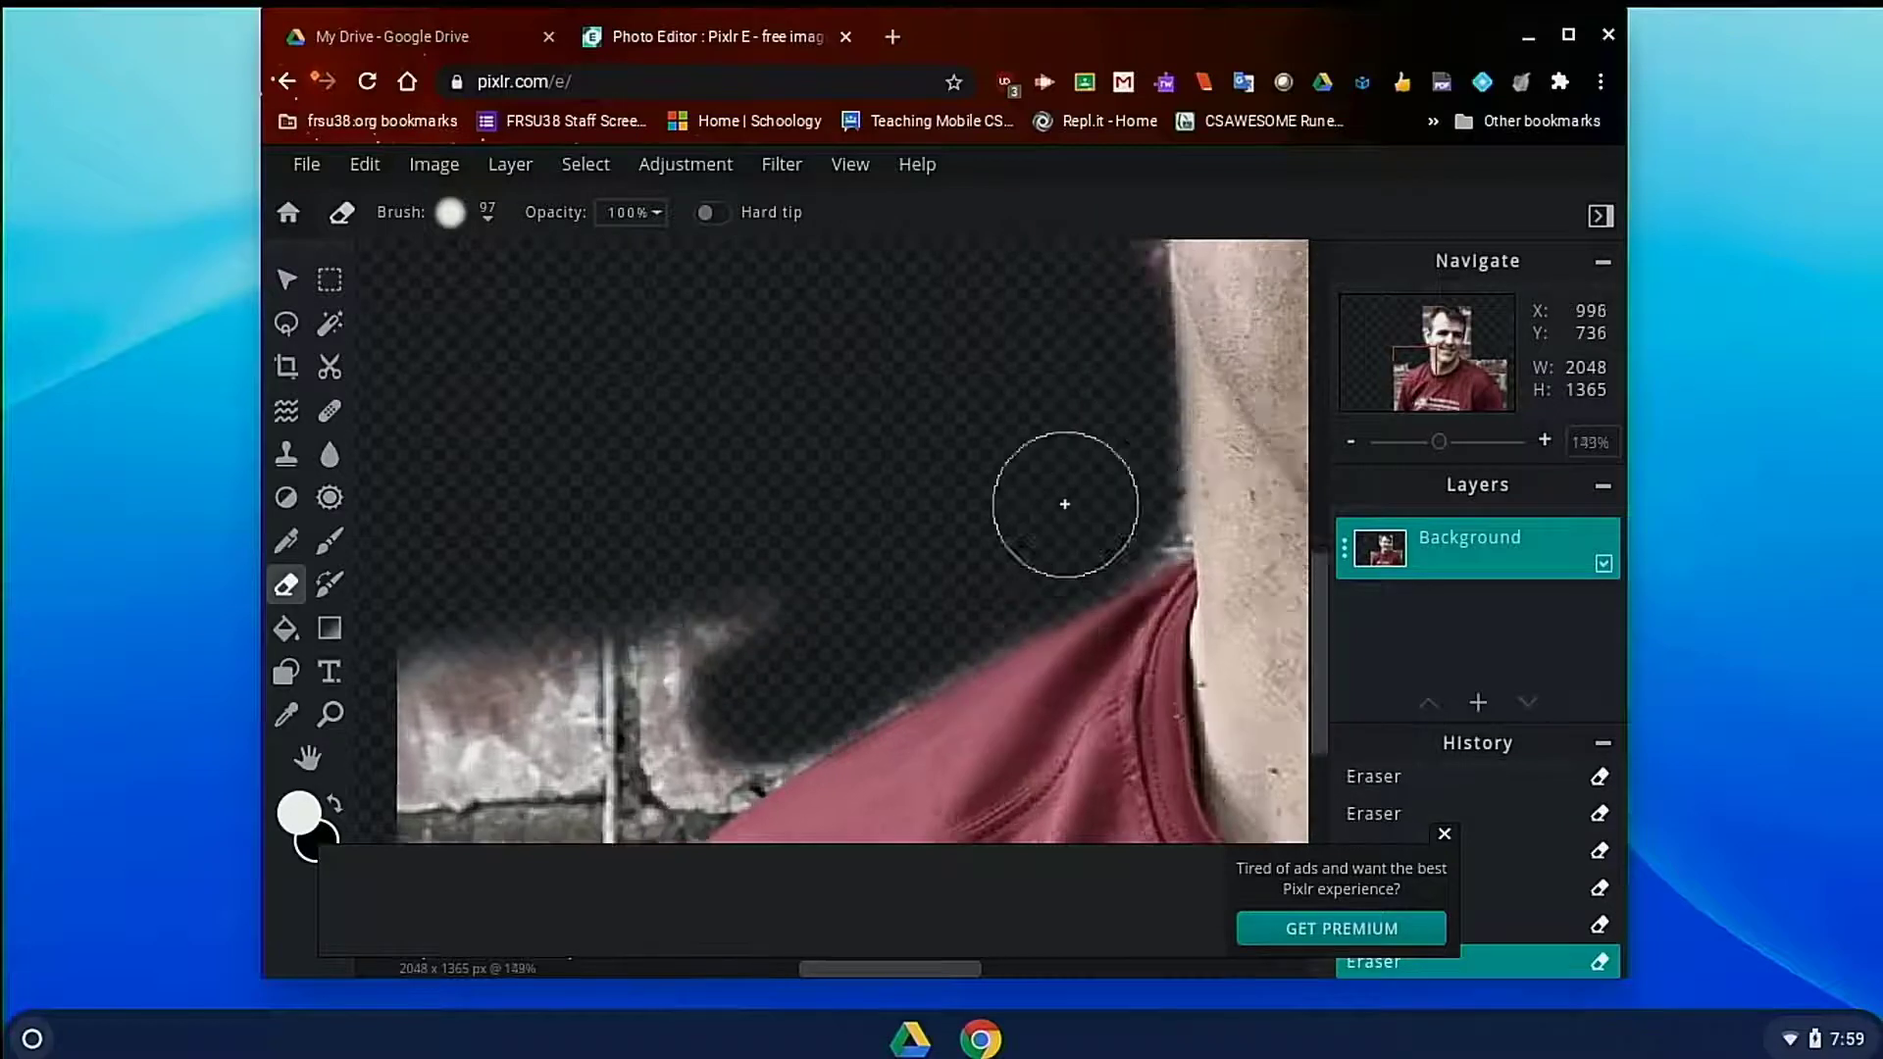
scroll(1064, 504, down, 5)
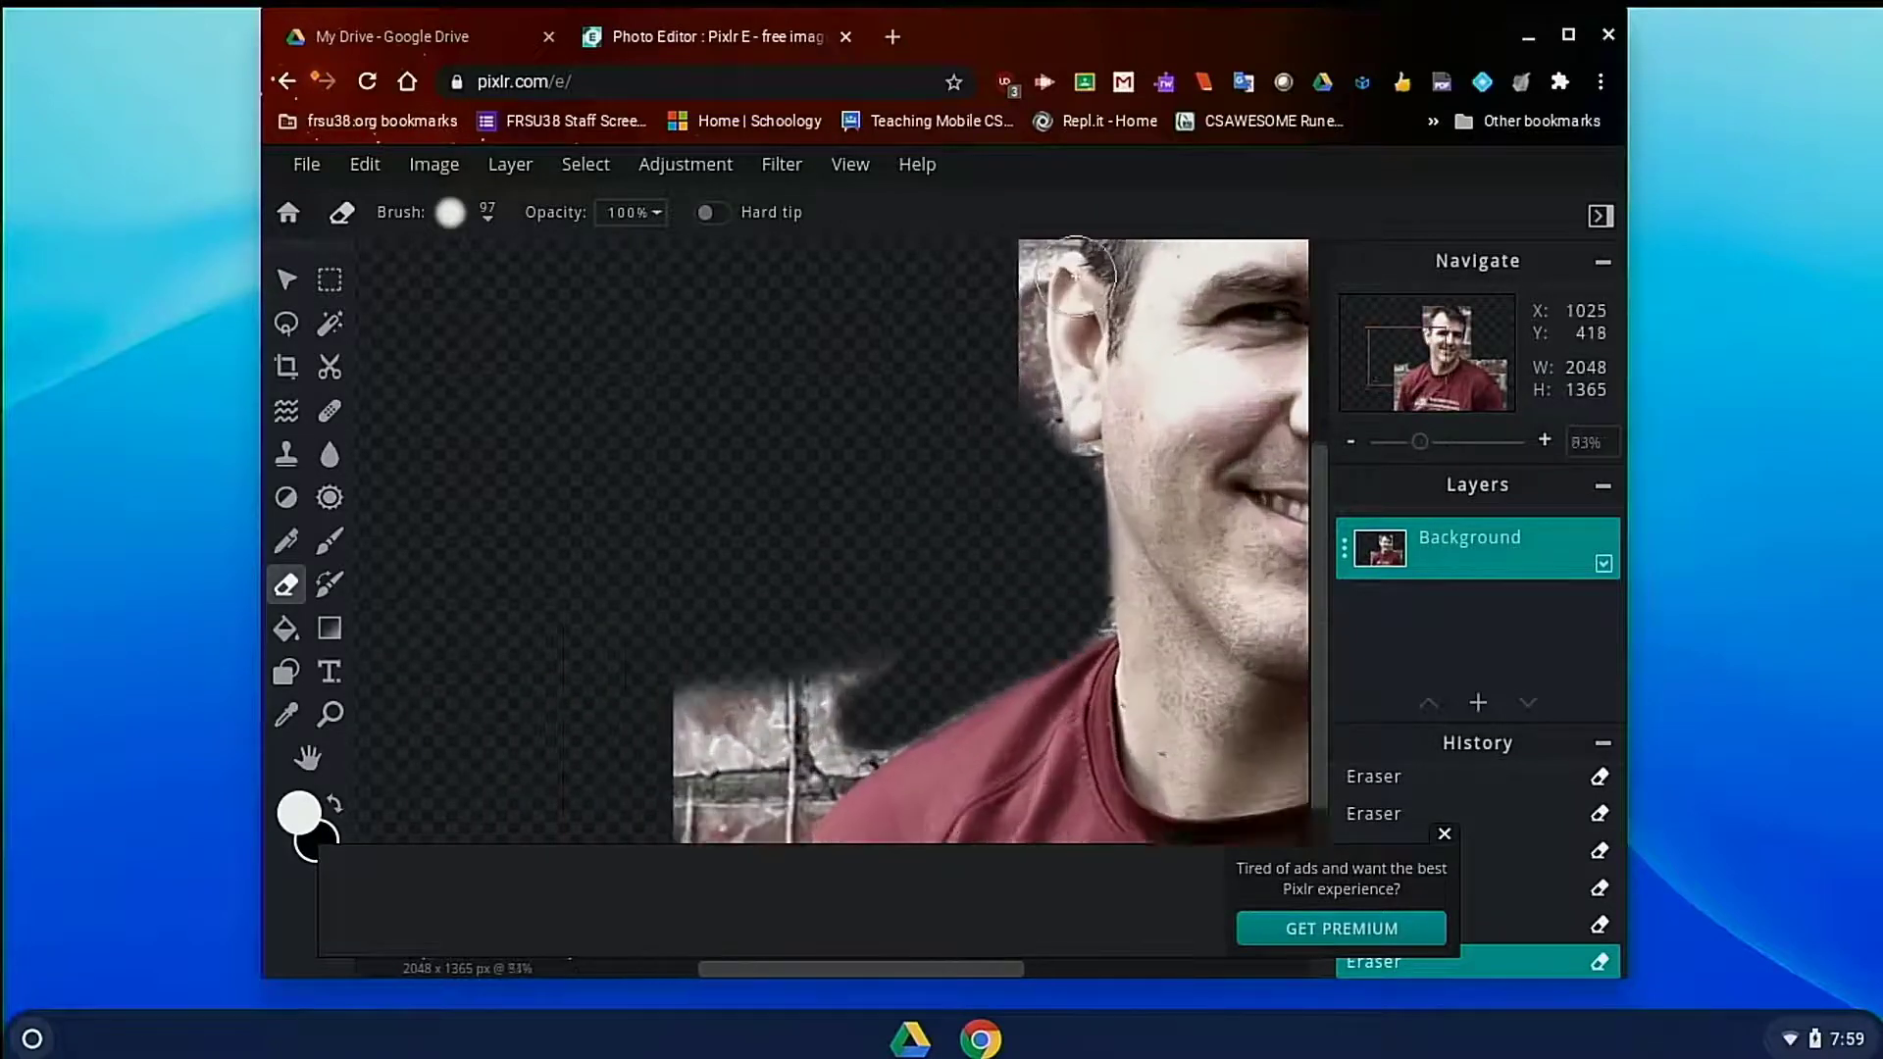
Step: Erase the brick wall around the man's visible ear and beside the hair just above it
scroll(1074, 294, up, 5)
mouse_move(1047, 574)
mouse_down()
mouse_move(1071, 651)
mouse_move(991, 614)
mouse_move(979, 575)
mouse_move(1000, 547)
mouse_move(969, 308)
mouse_up()
scroll(946, 504, down, 5)
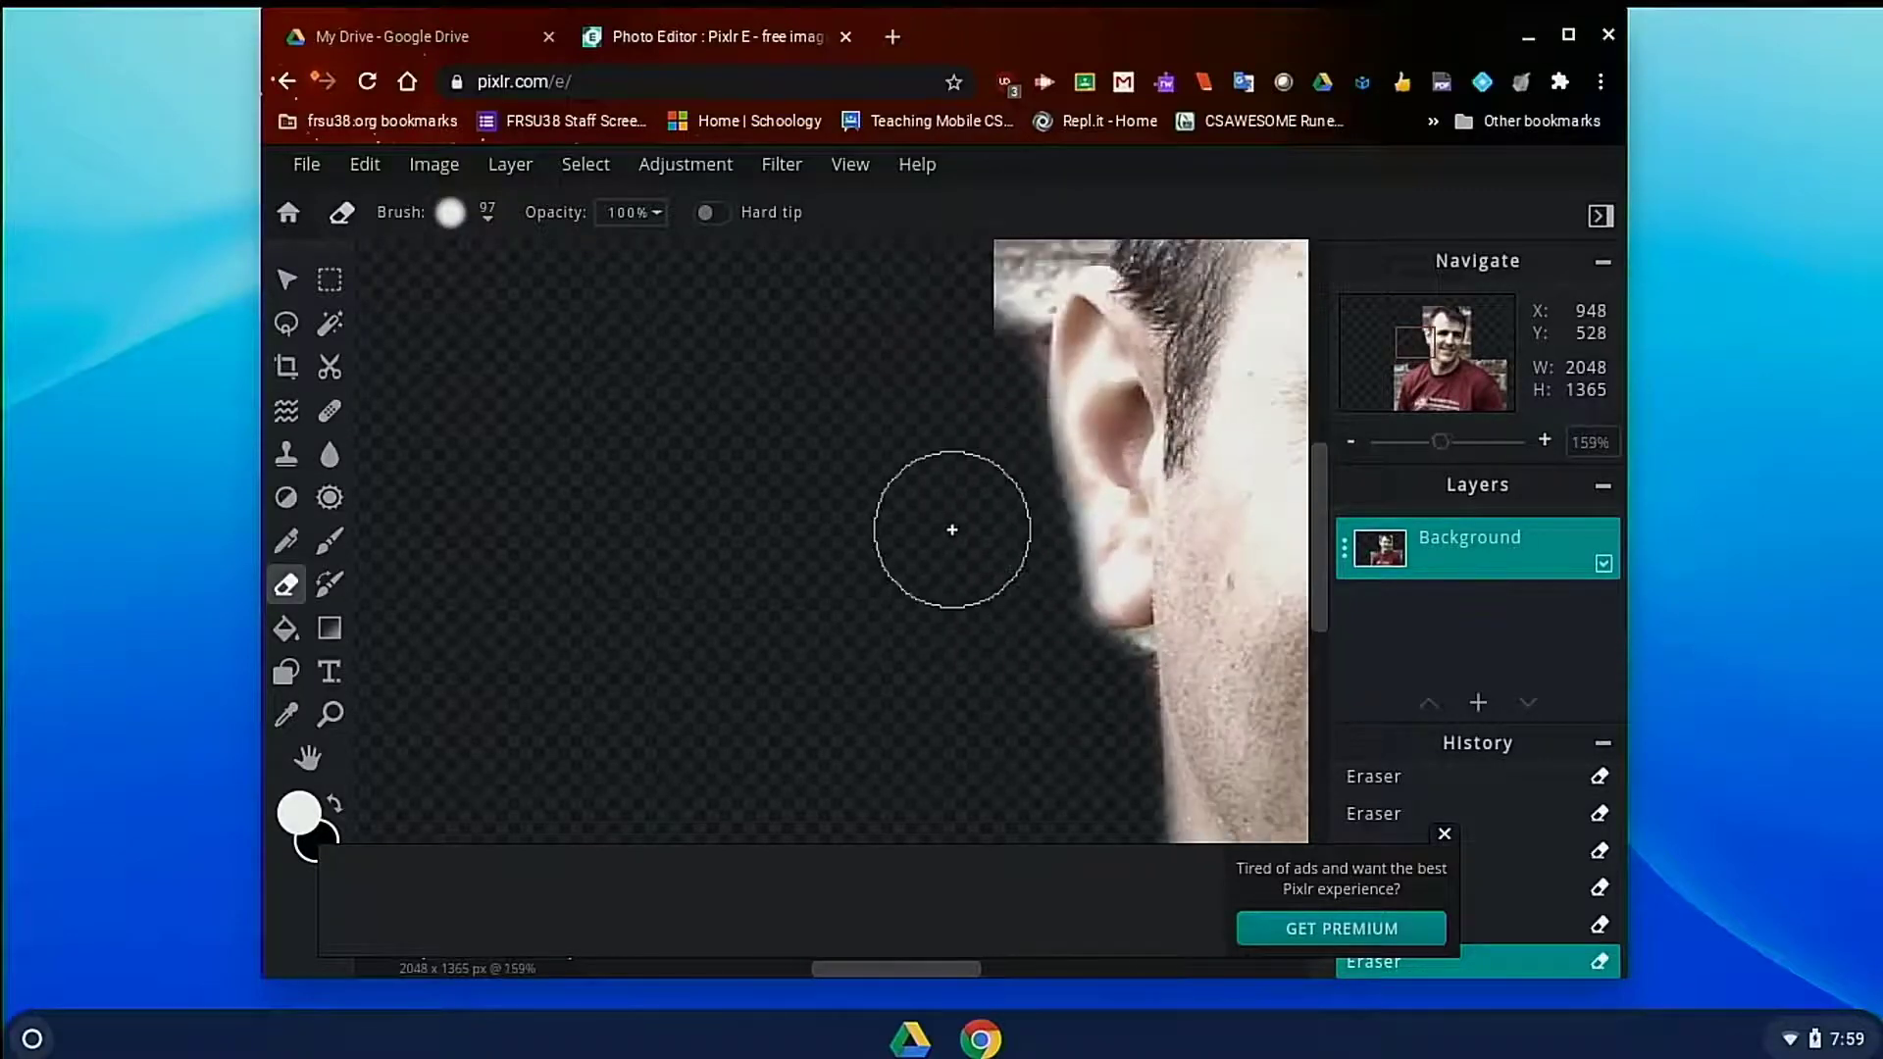
drag(959, 426, 978, 394)
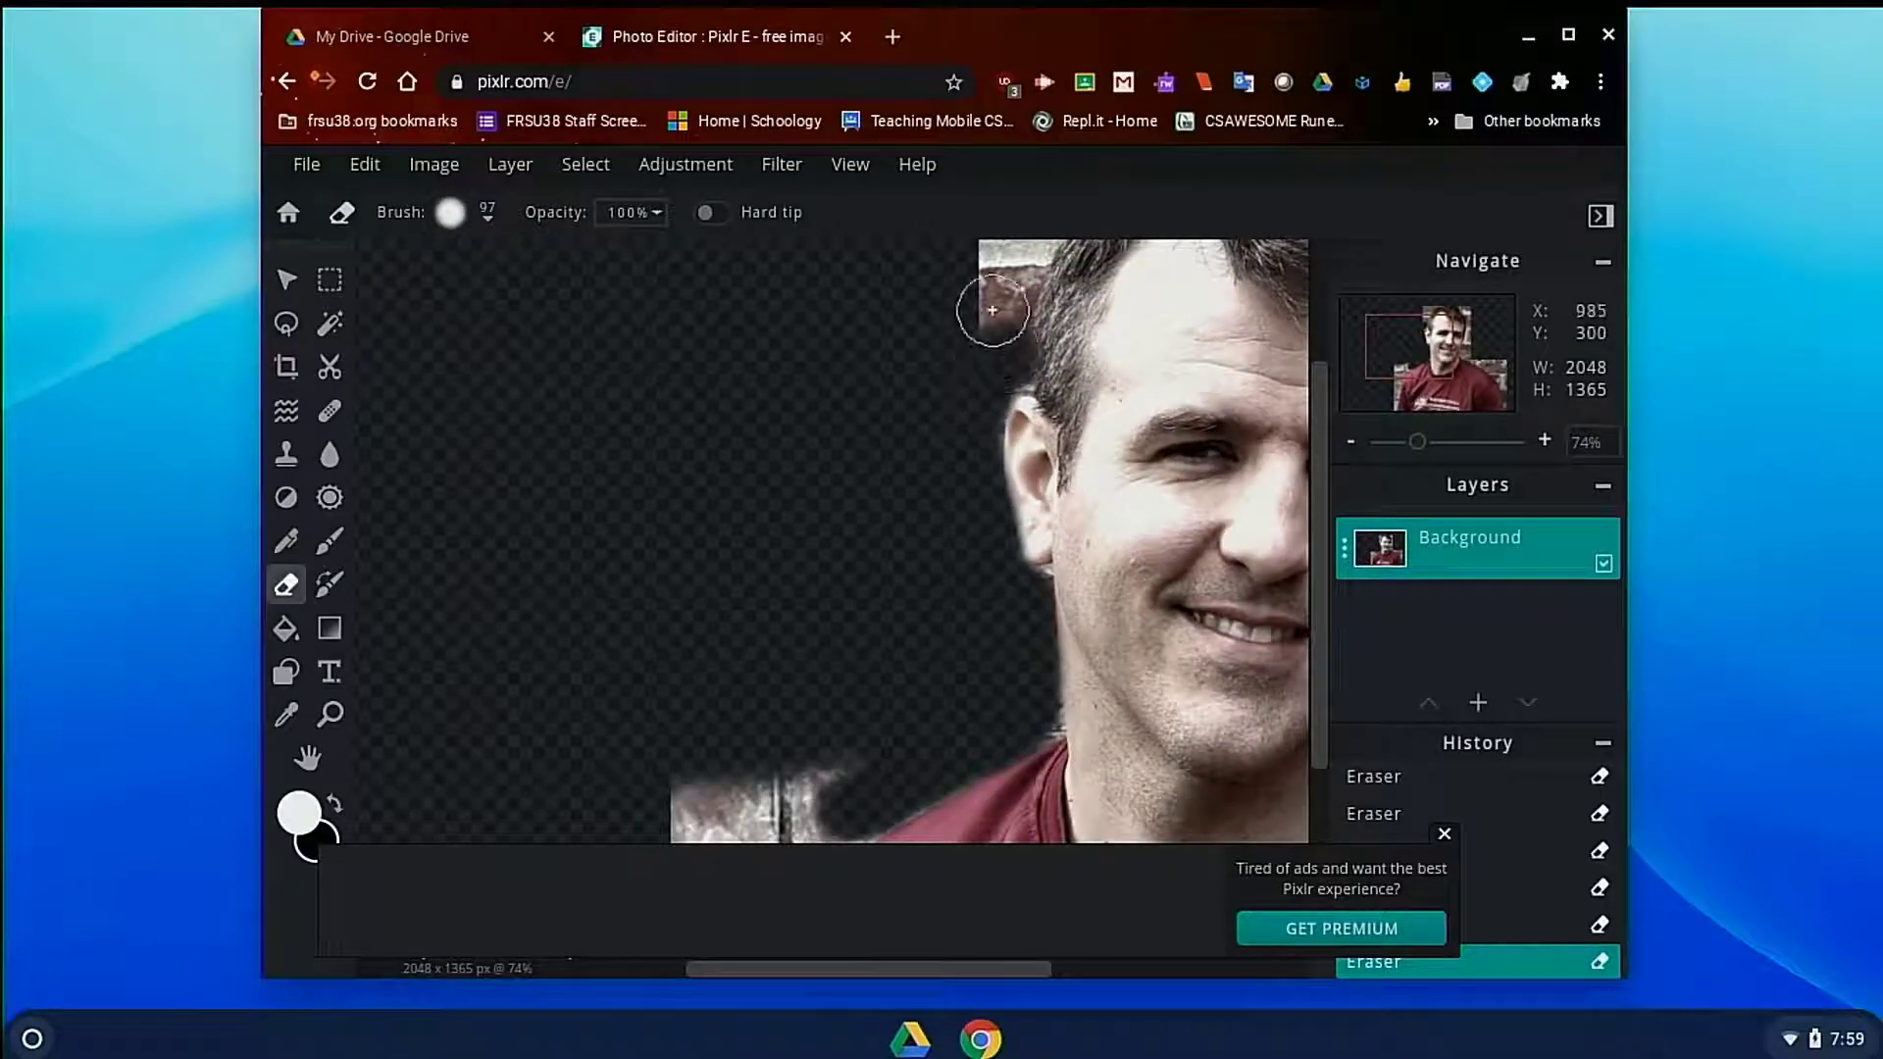
drag(992, 310, 1008, 265)
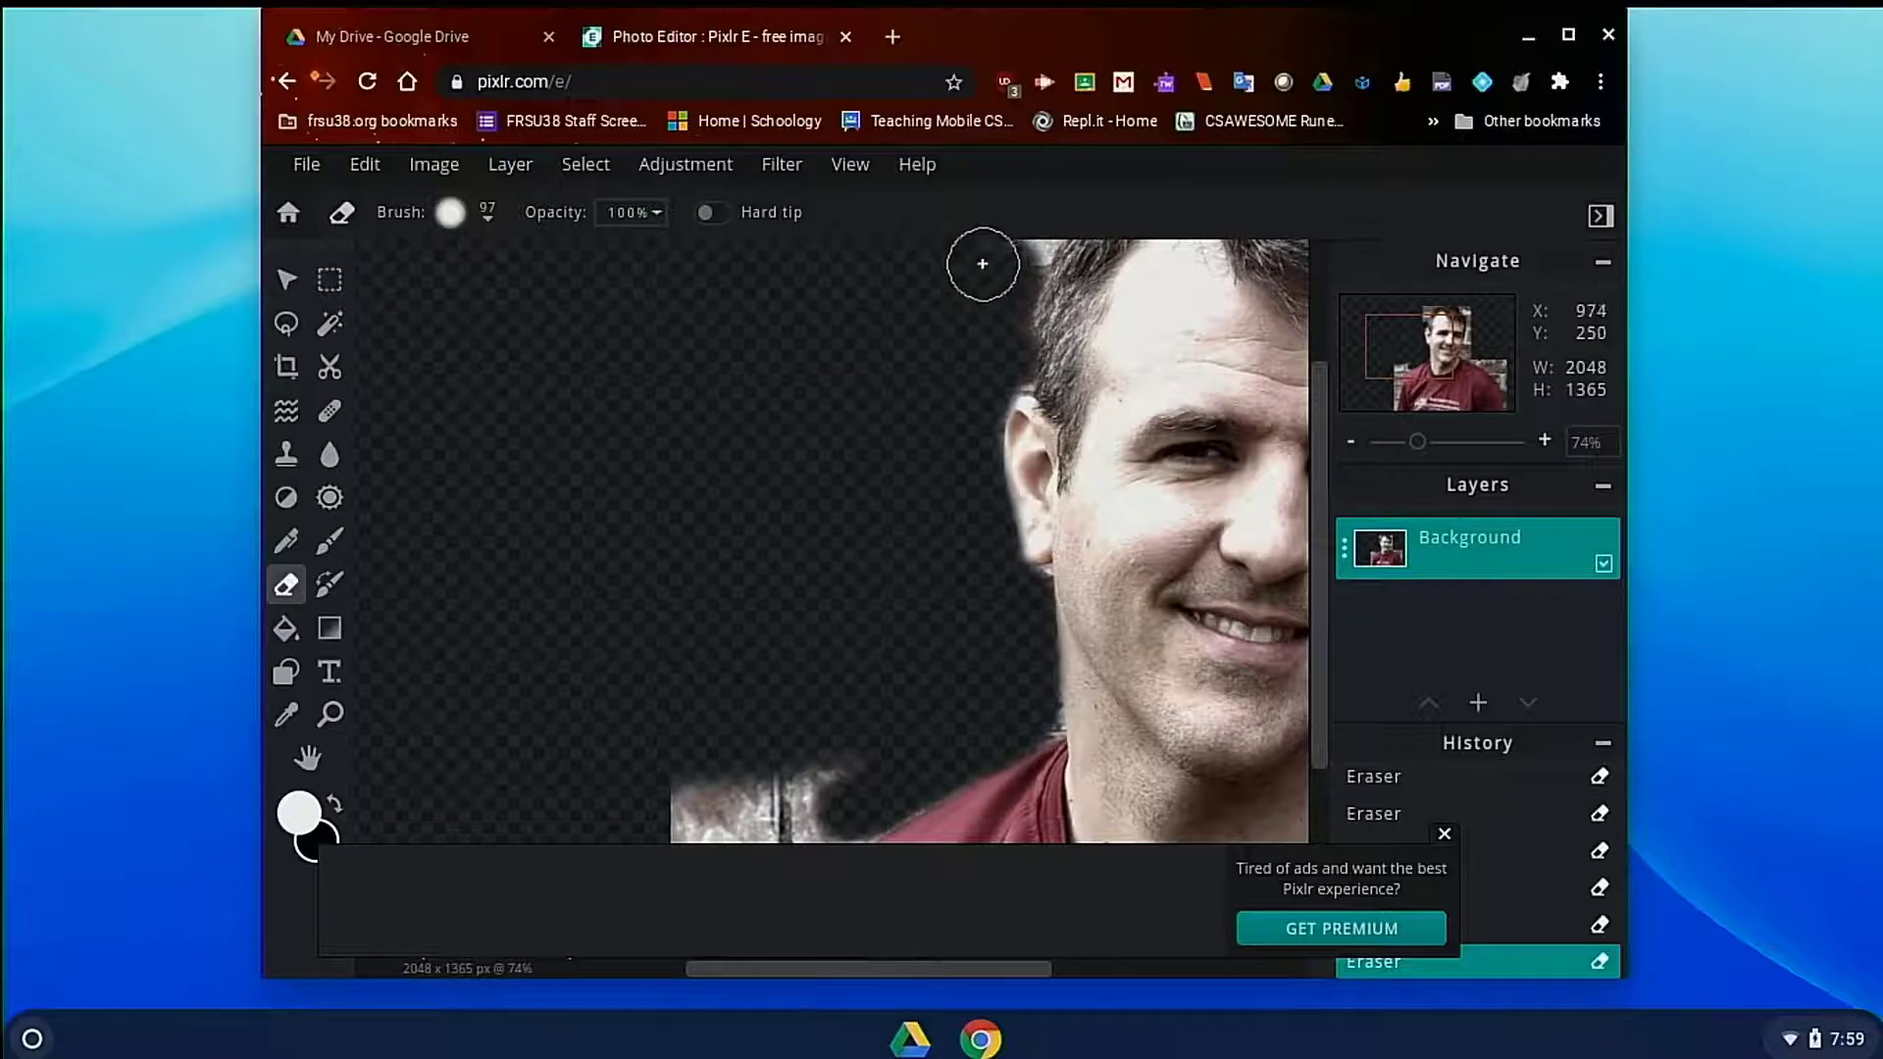
Step: Erase the brick wall along the image-left side of the man's hair, from the ear up toward the top of the head
scroll(983, 264, right, 5)
scroll(965, 310, down, 2)
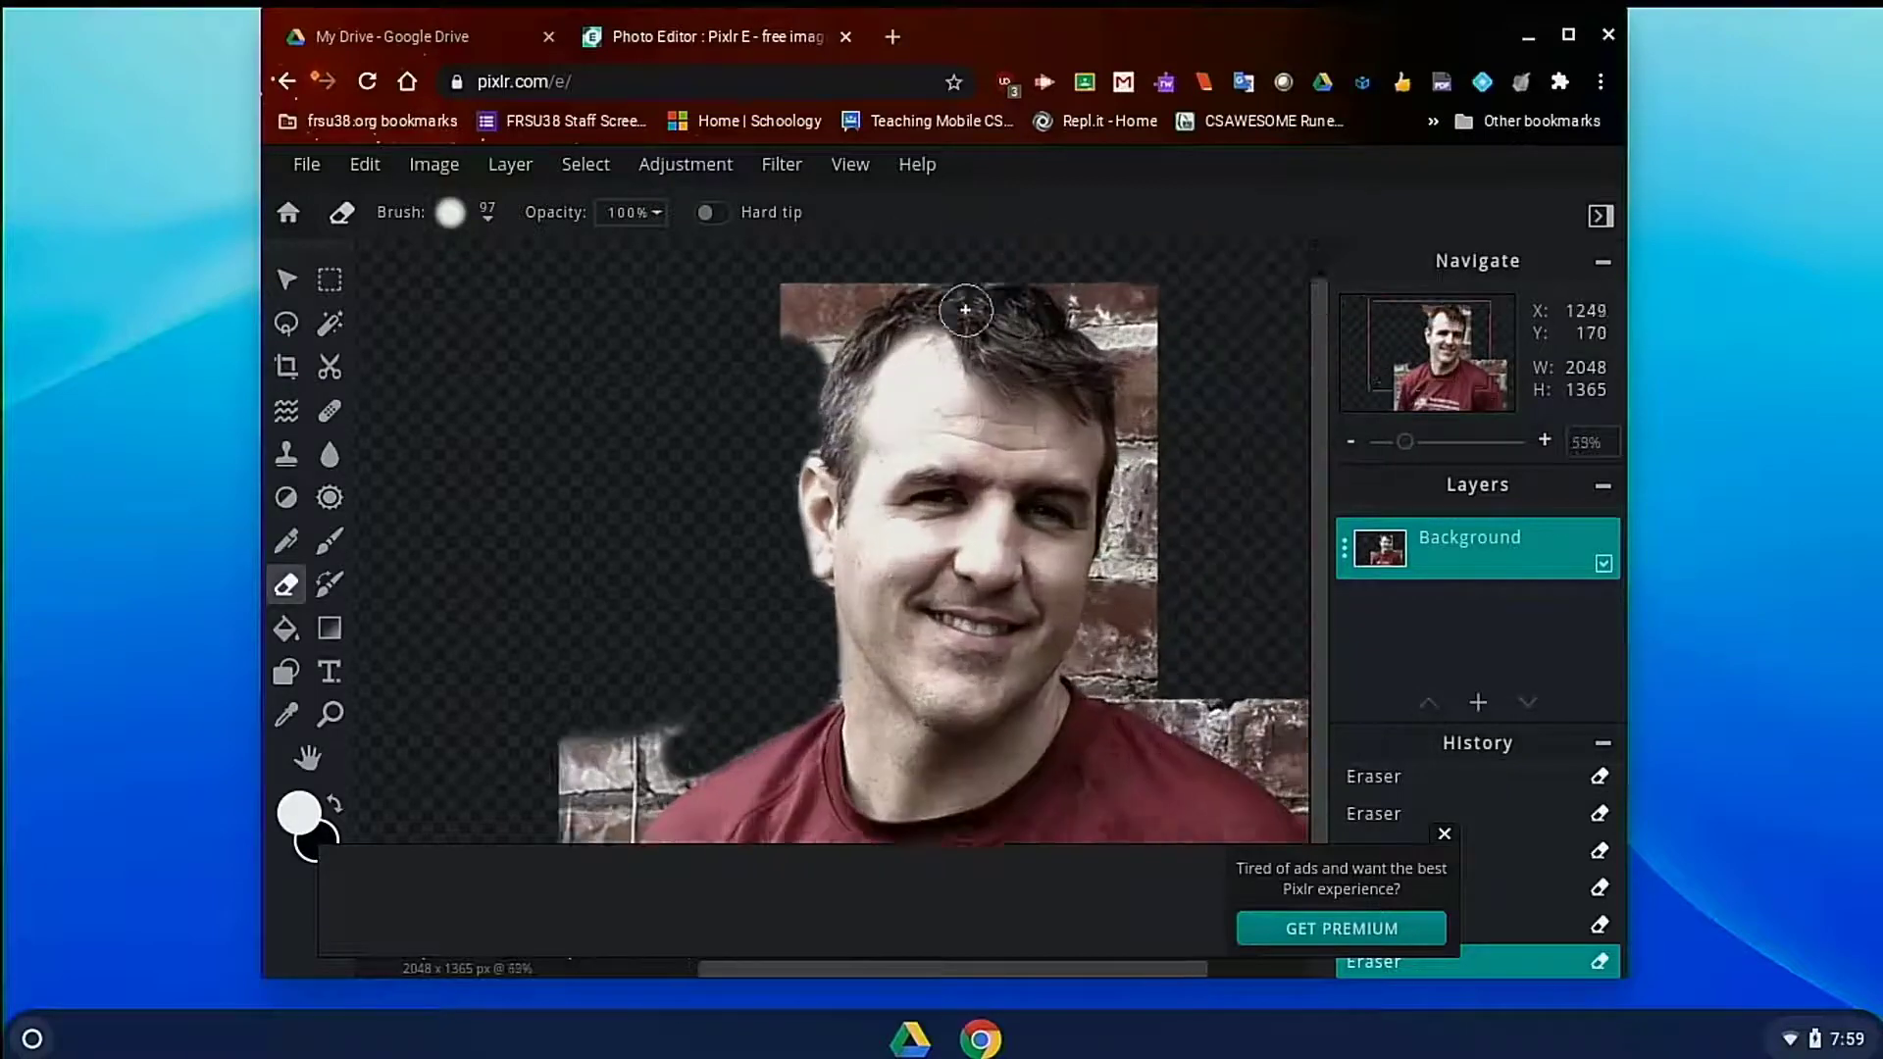
scroll(965, 309, up, 4)
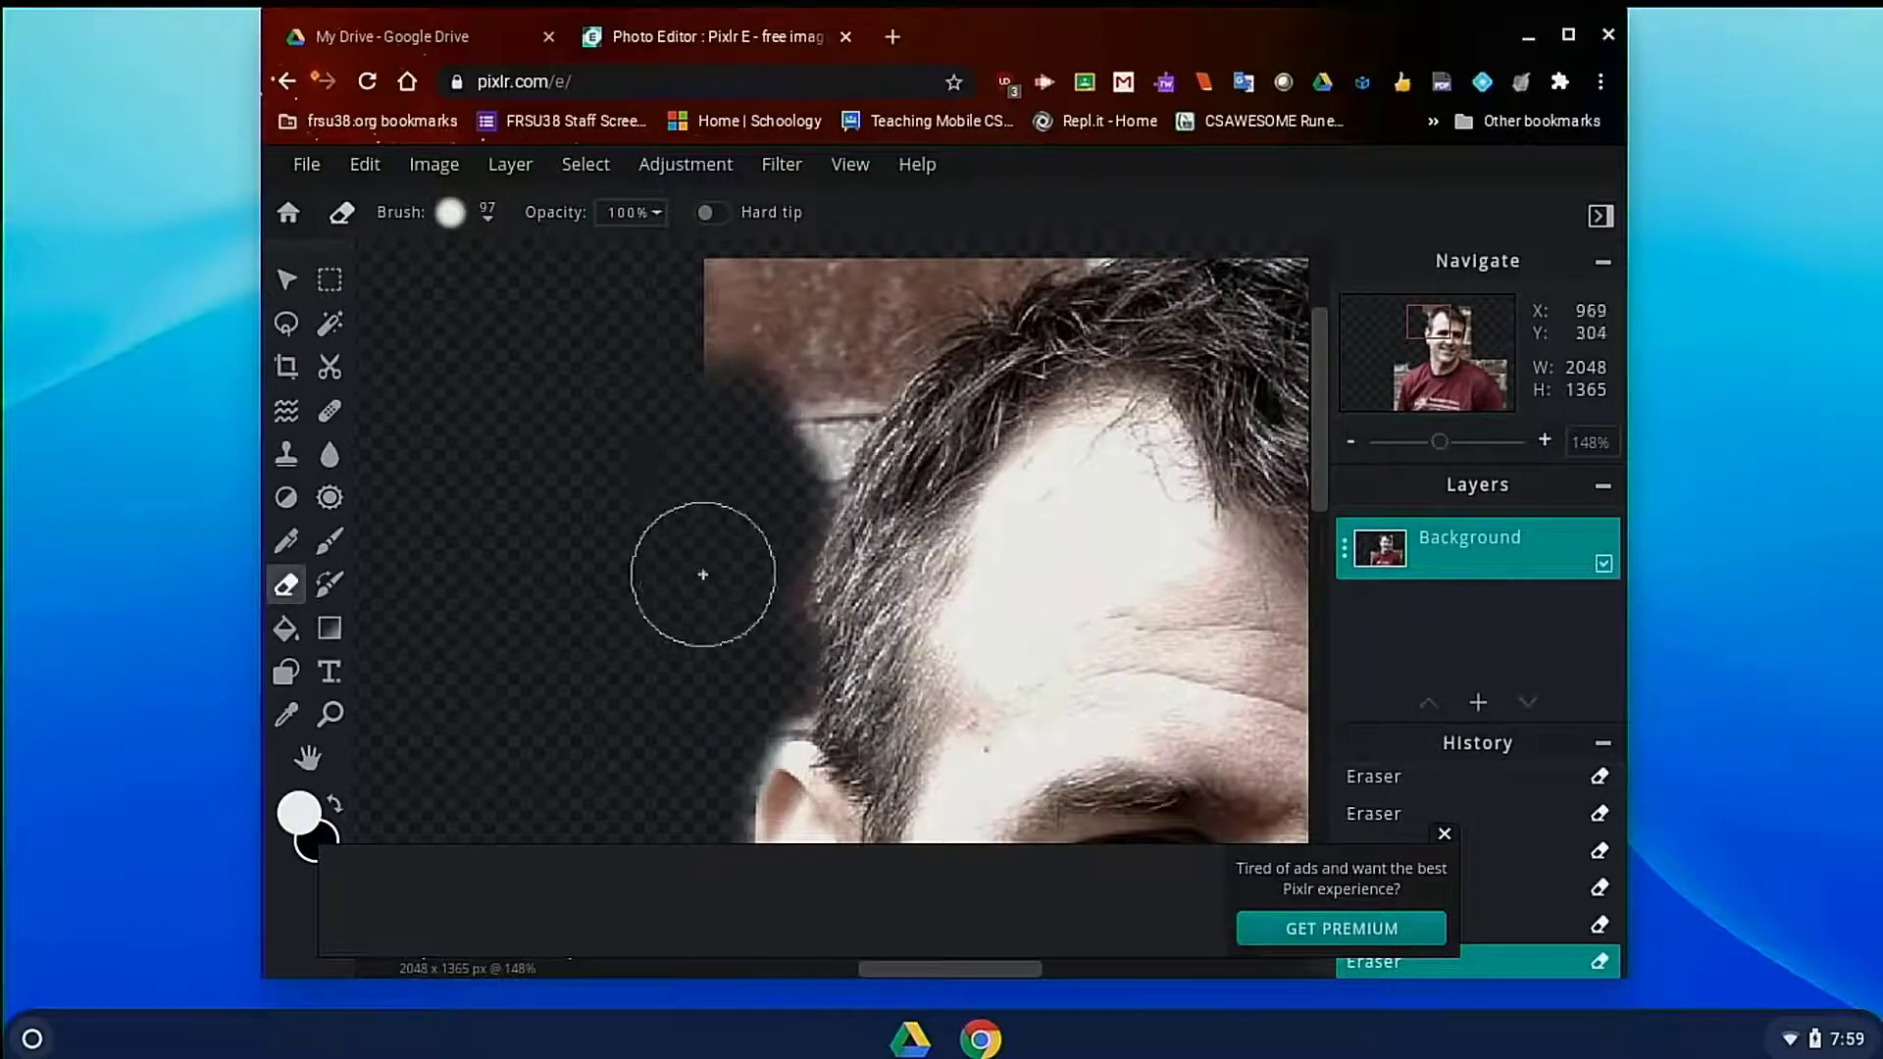
mouse_move(702, 573)
mouse_down()
mouse_move(800, 409)
mouse_move(901, 292)
mouse_move(725, 331)
mouse_move(703, 319)
mouse_move(695, 468)
mouse_move(777, 568)
mouse_move(745, 667)
mouse_up()
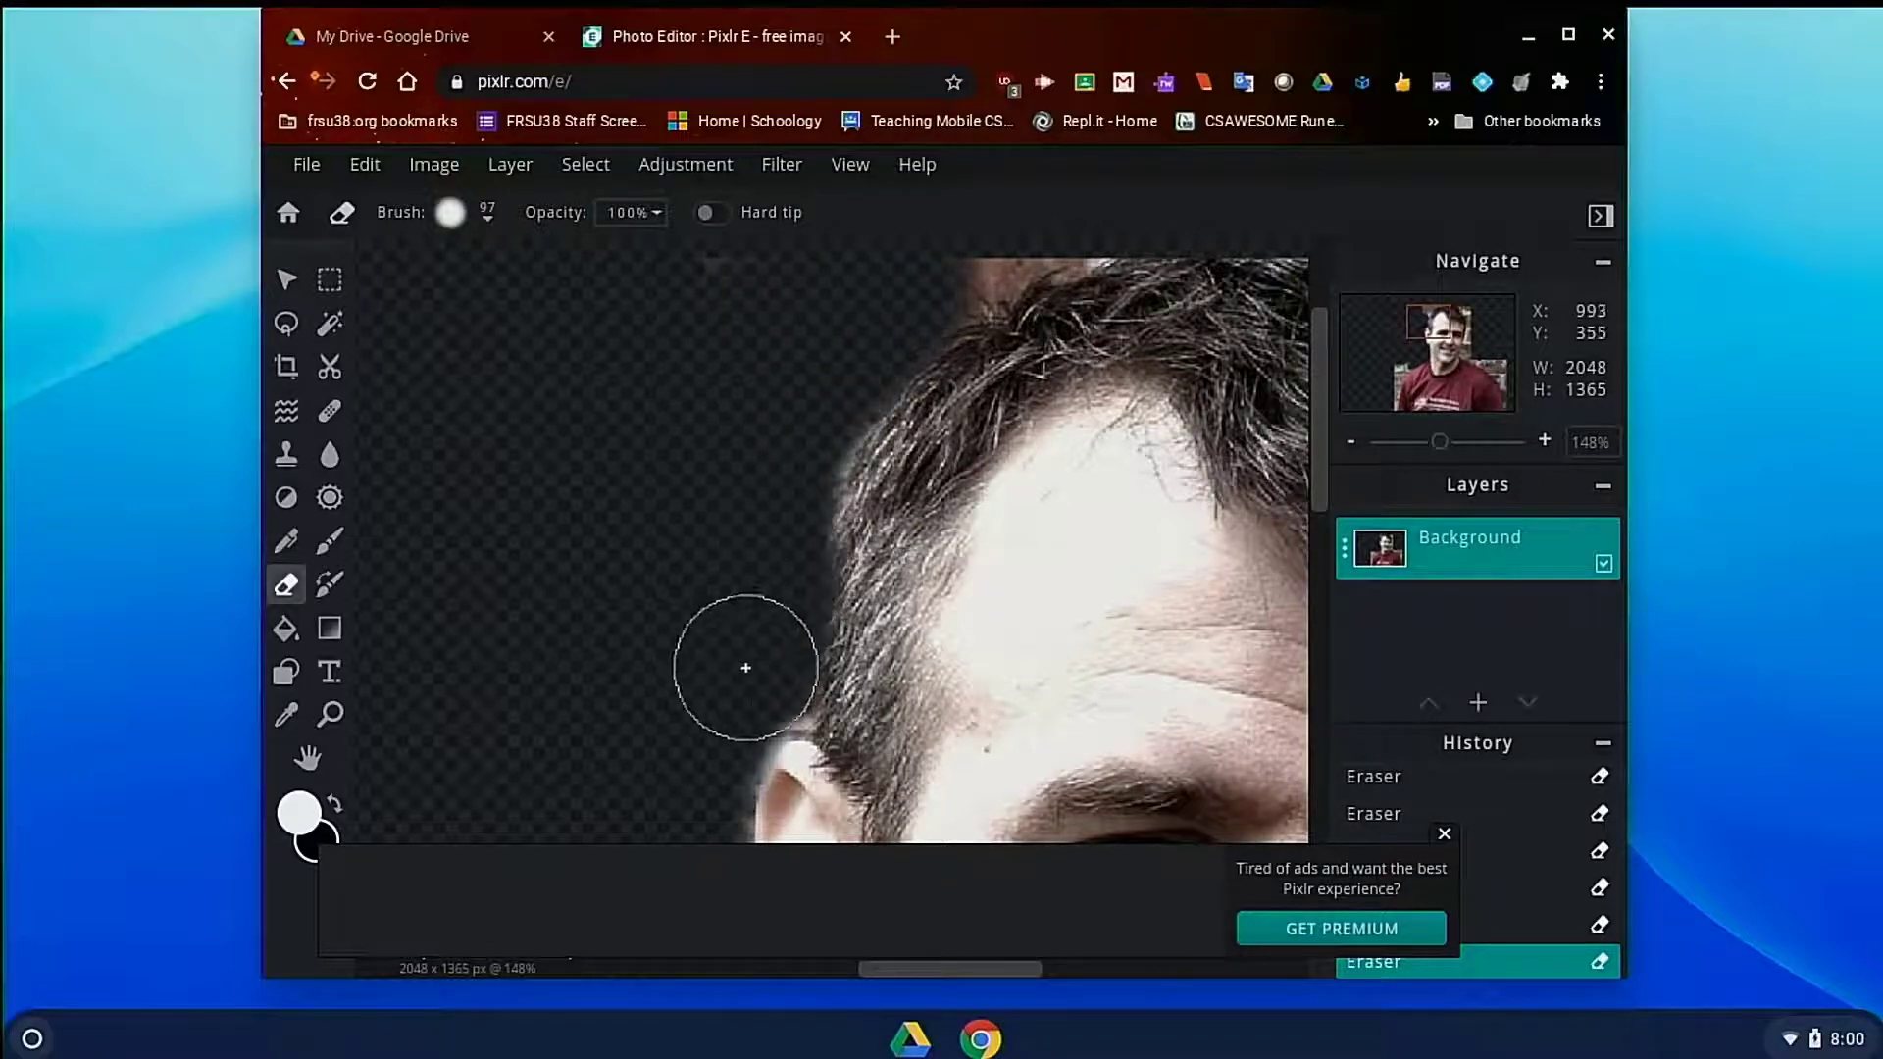
scroll(685, 638, down, 6)
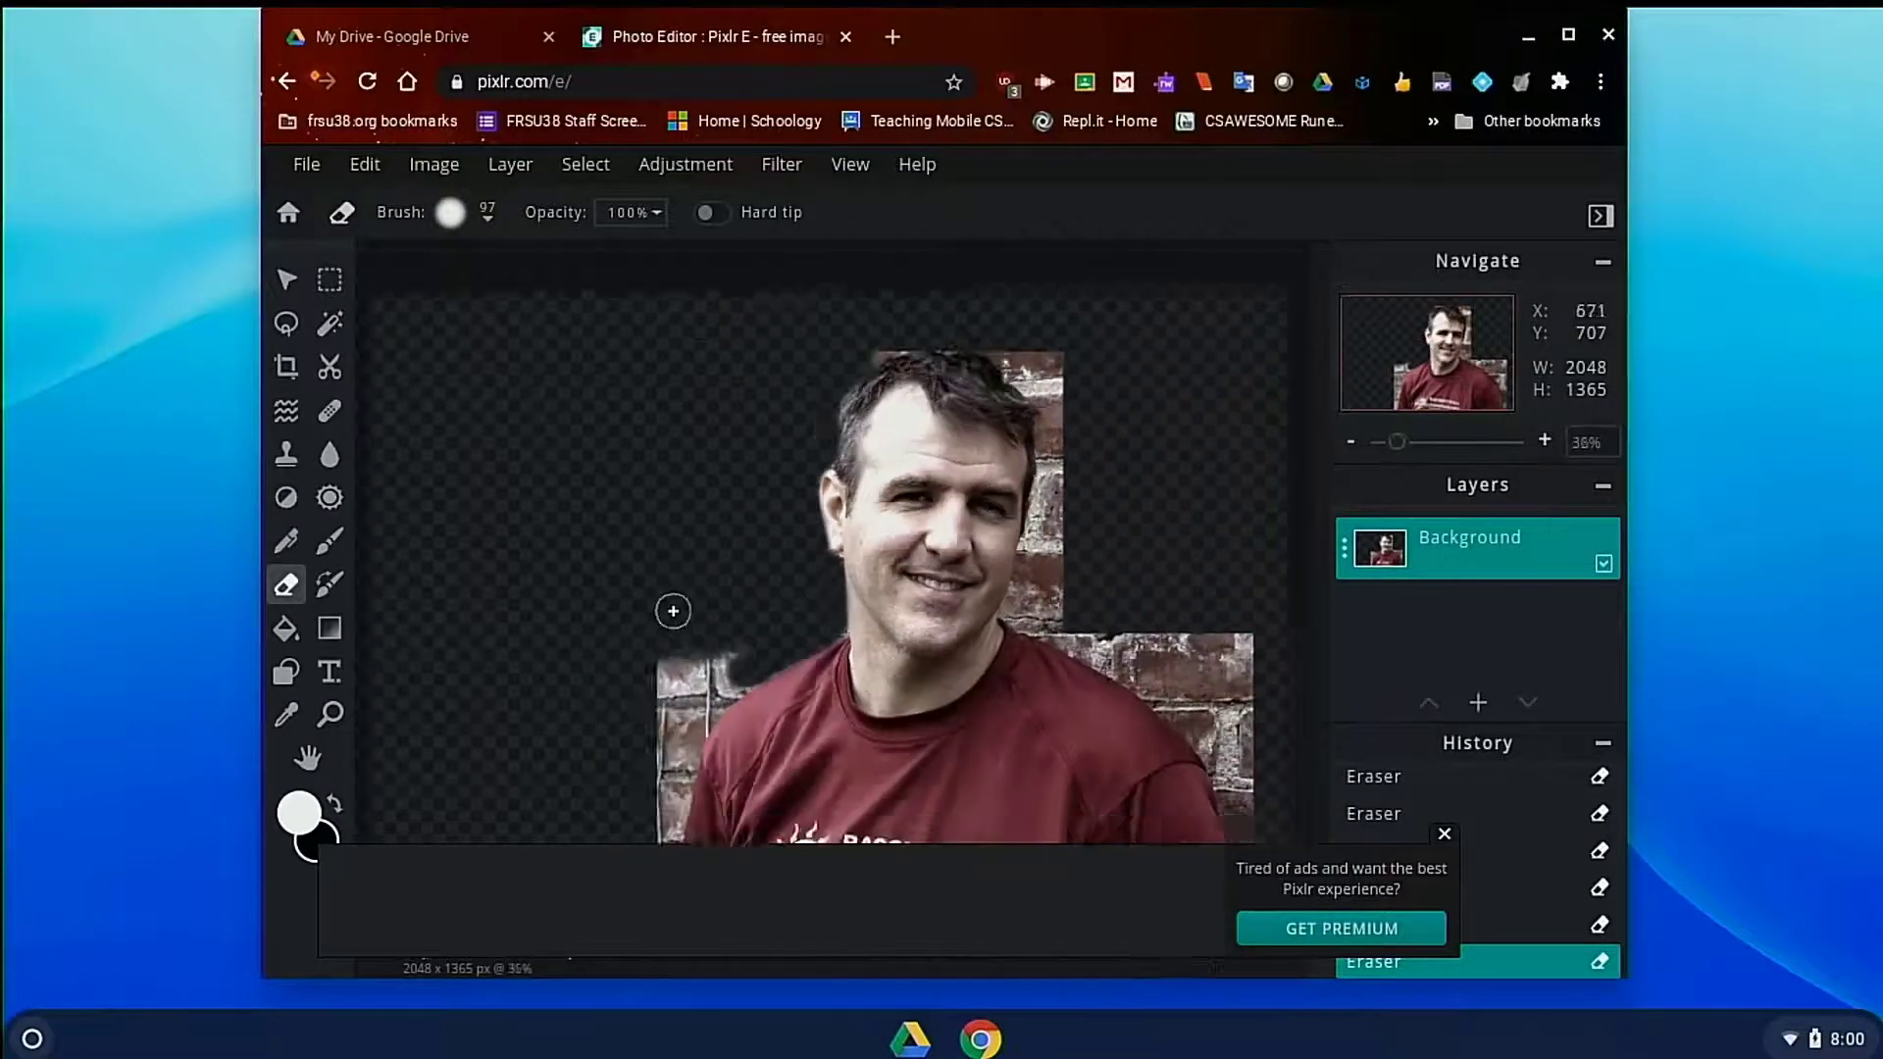
Step: Erase a band of brick wall along the outer curve of the image-left shoulder, down toward the sleeve
scroll(588, 702, up, 3)
scroll(542, 664, down, 2)
scroll(671, 699, up, 4)
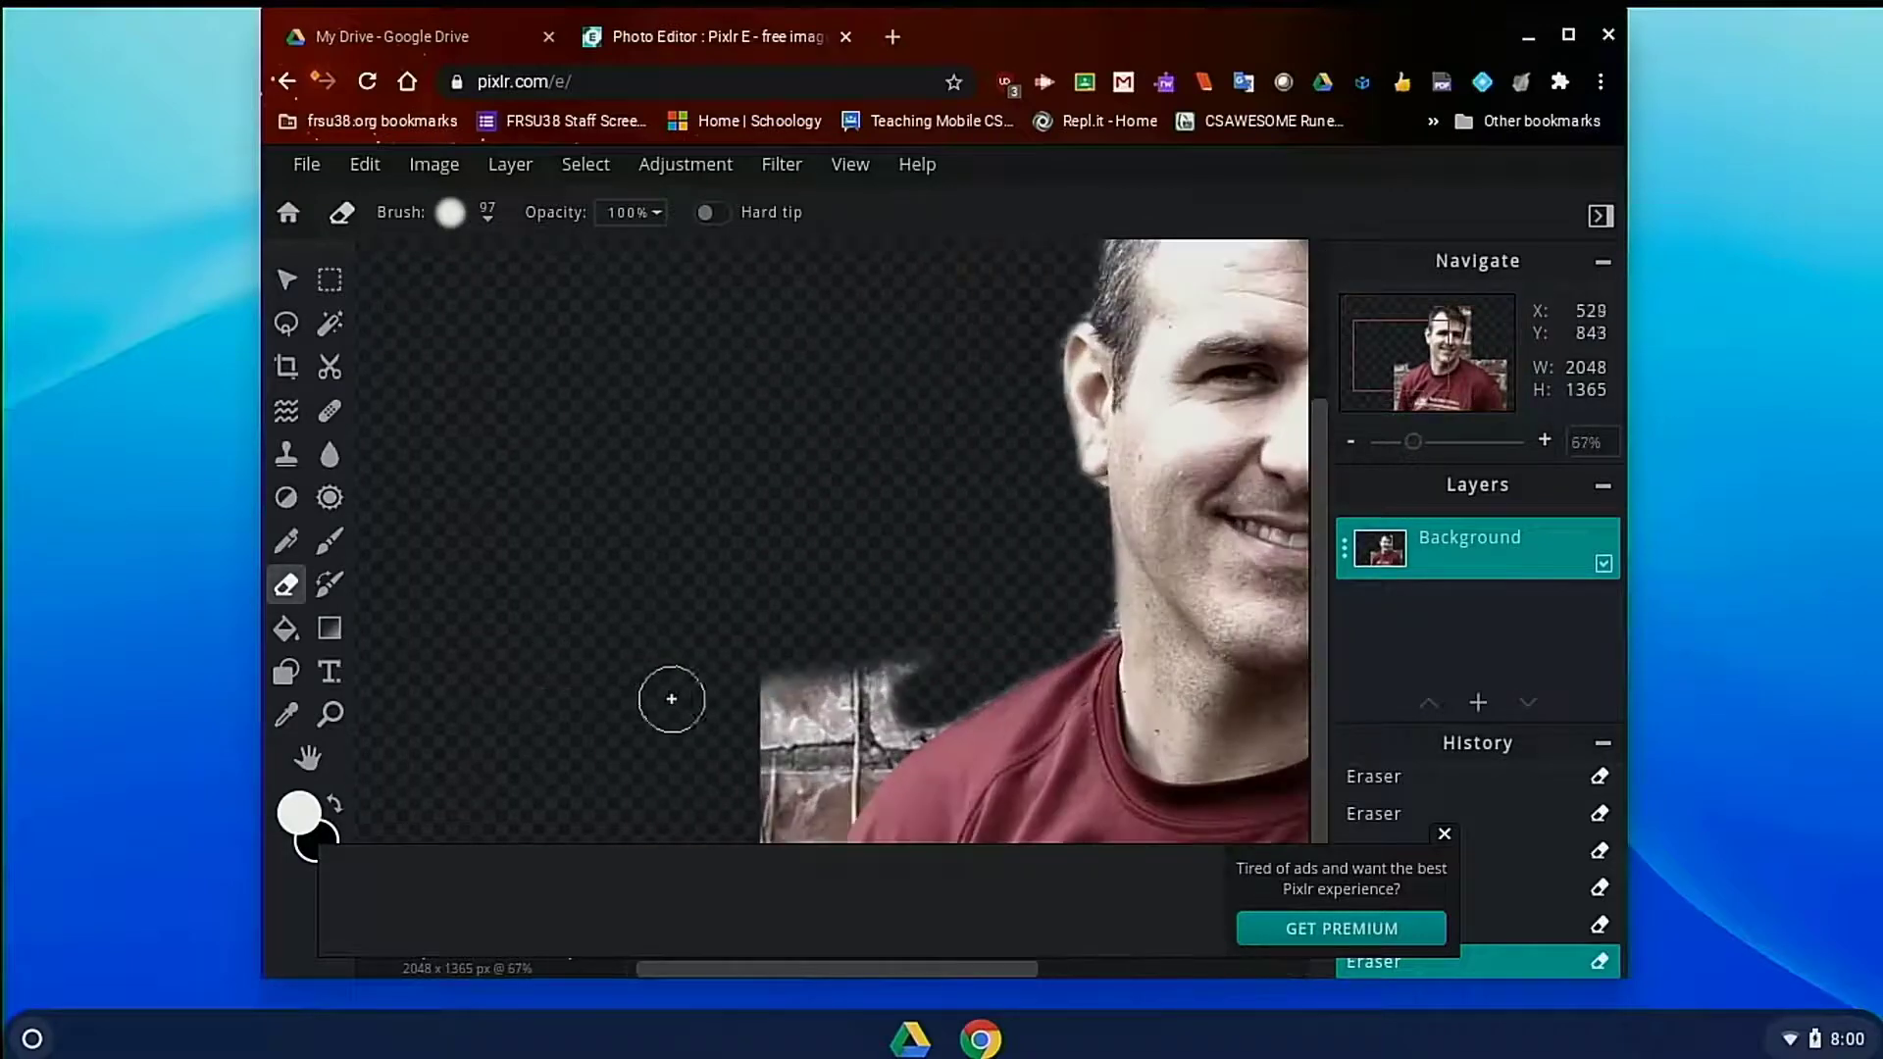
scroll(672, 700, down, 2)
scroll(800, 815, up, 5)
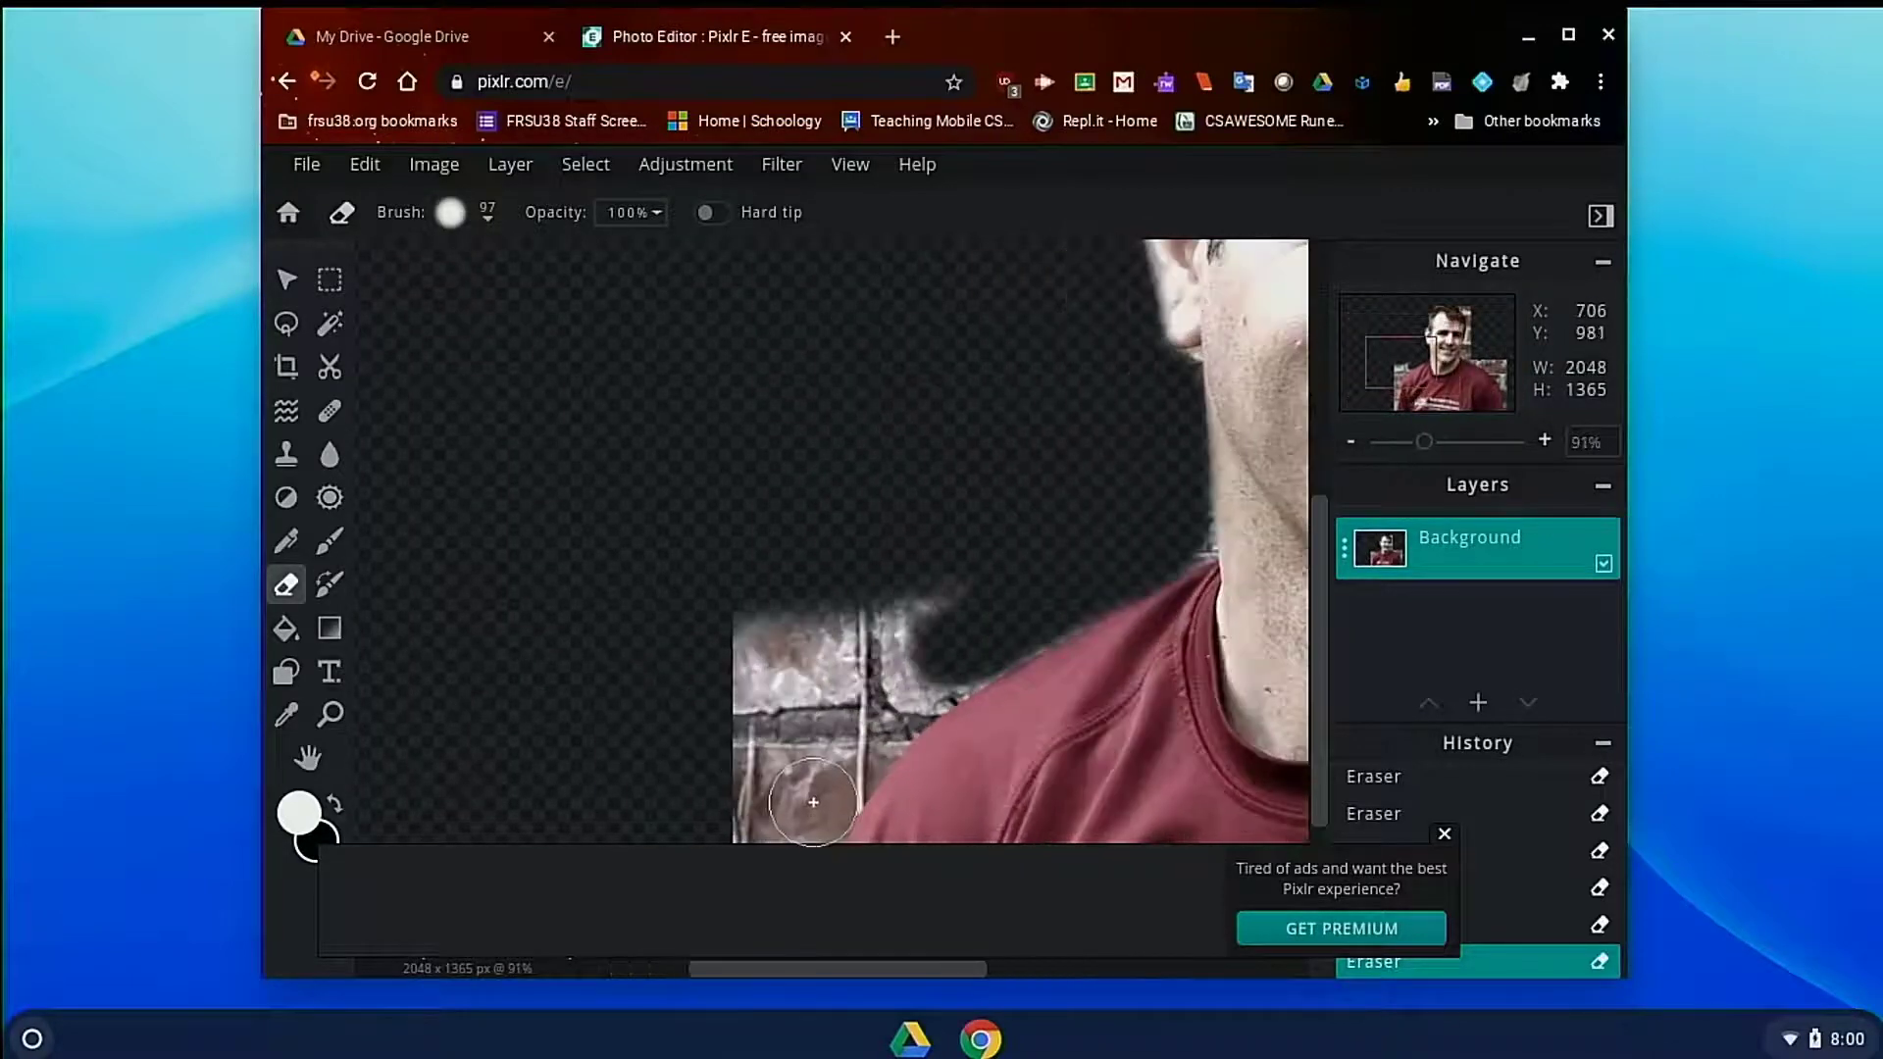
click(1042, 575)
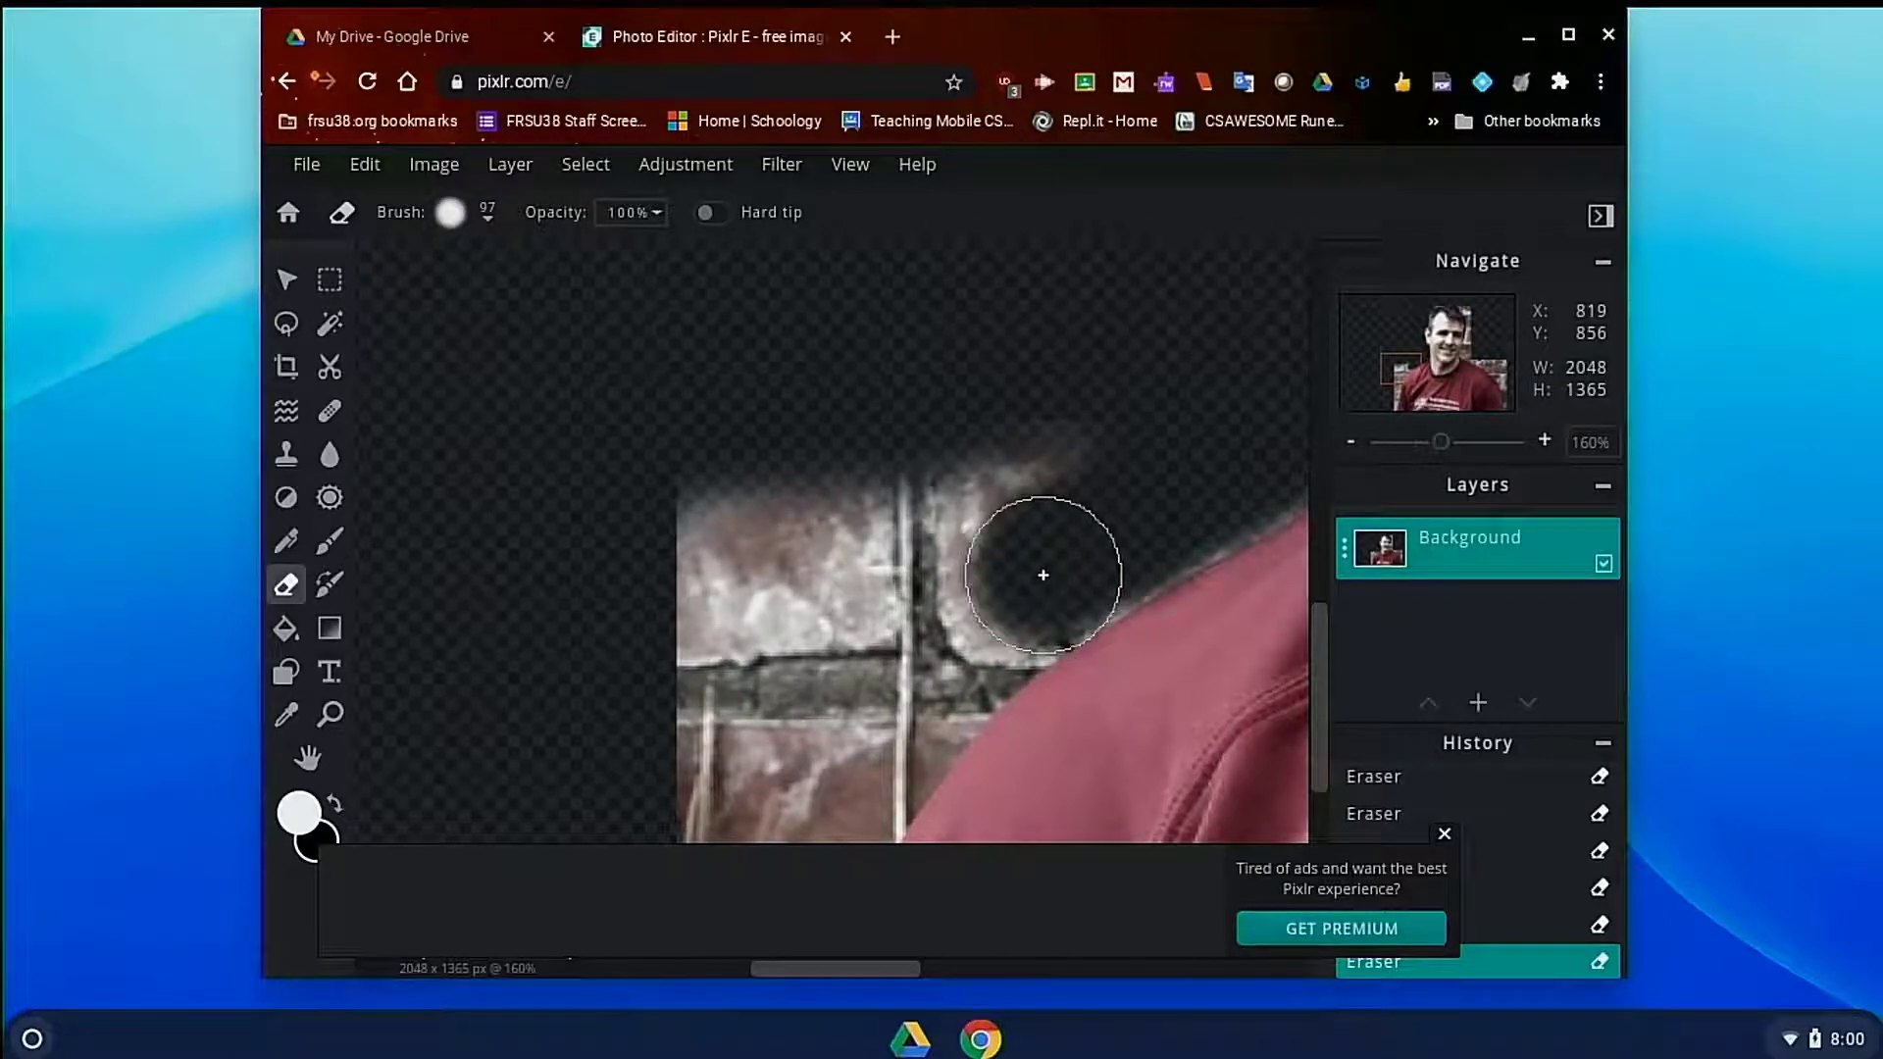
drag(1042, 574, 970, 644)
drag(885, 712, 871, 726)
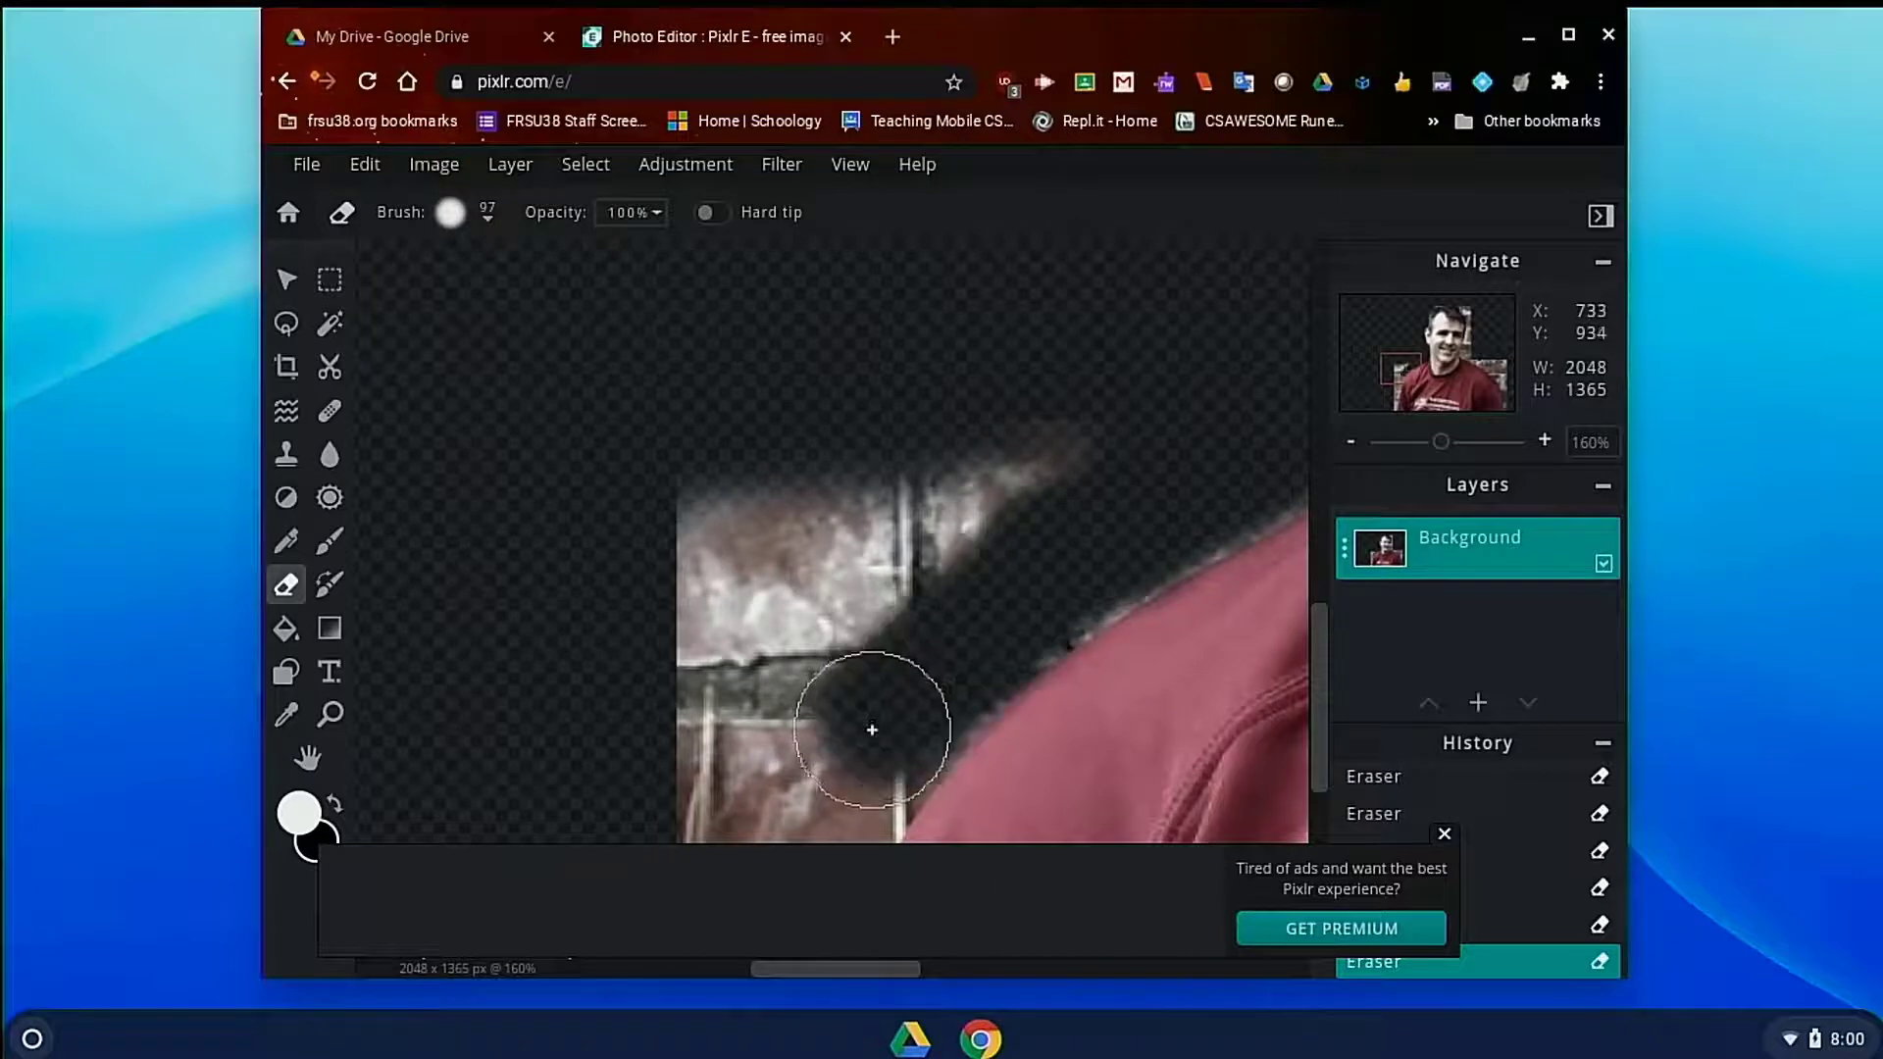
scroll(841, 774, down, 3)
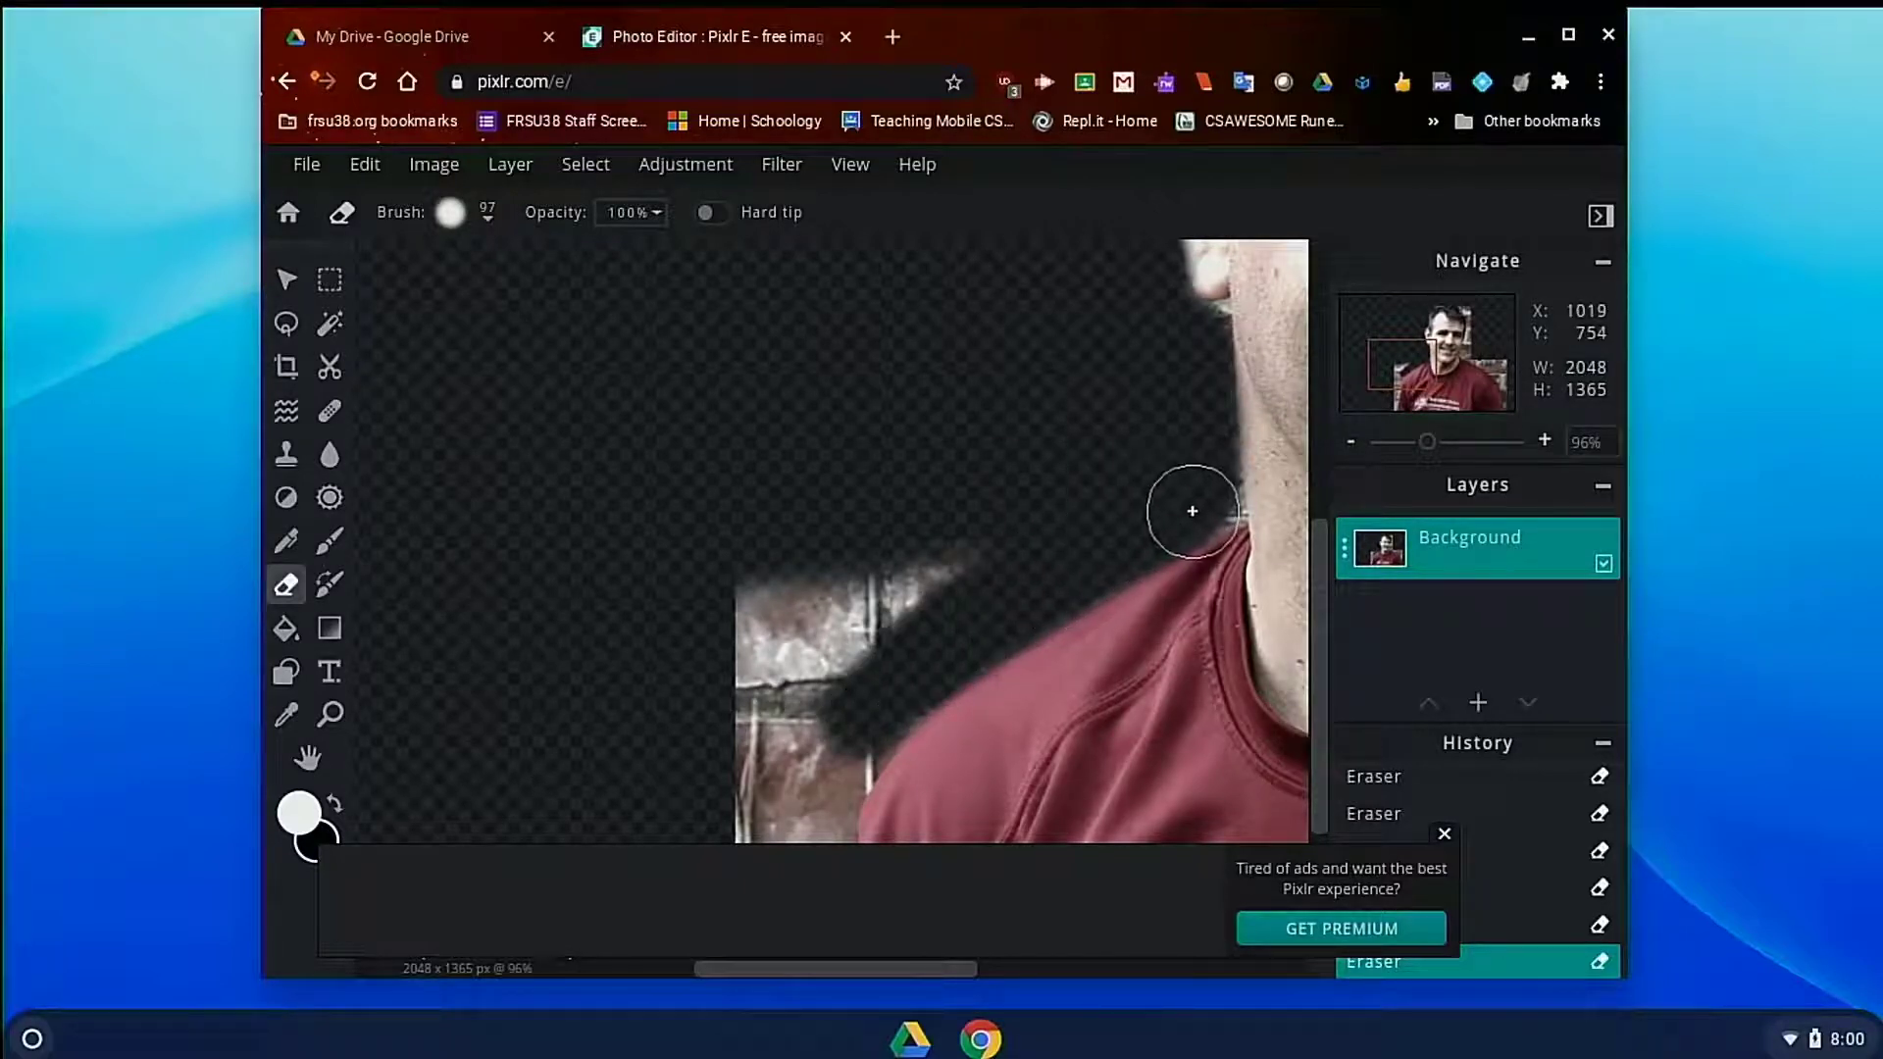
Step: Erase a band of brick wall along the image-right sleeve and up the outer shoulder
scroll(980, 539, down, 8)
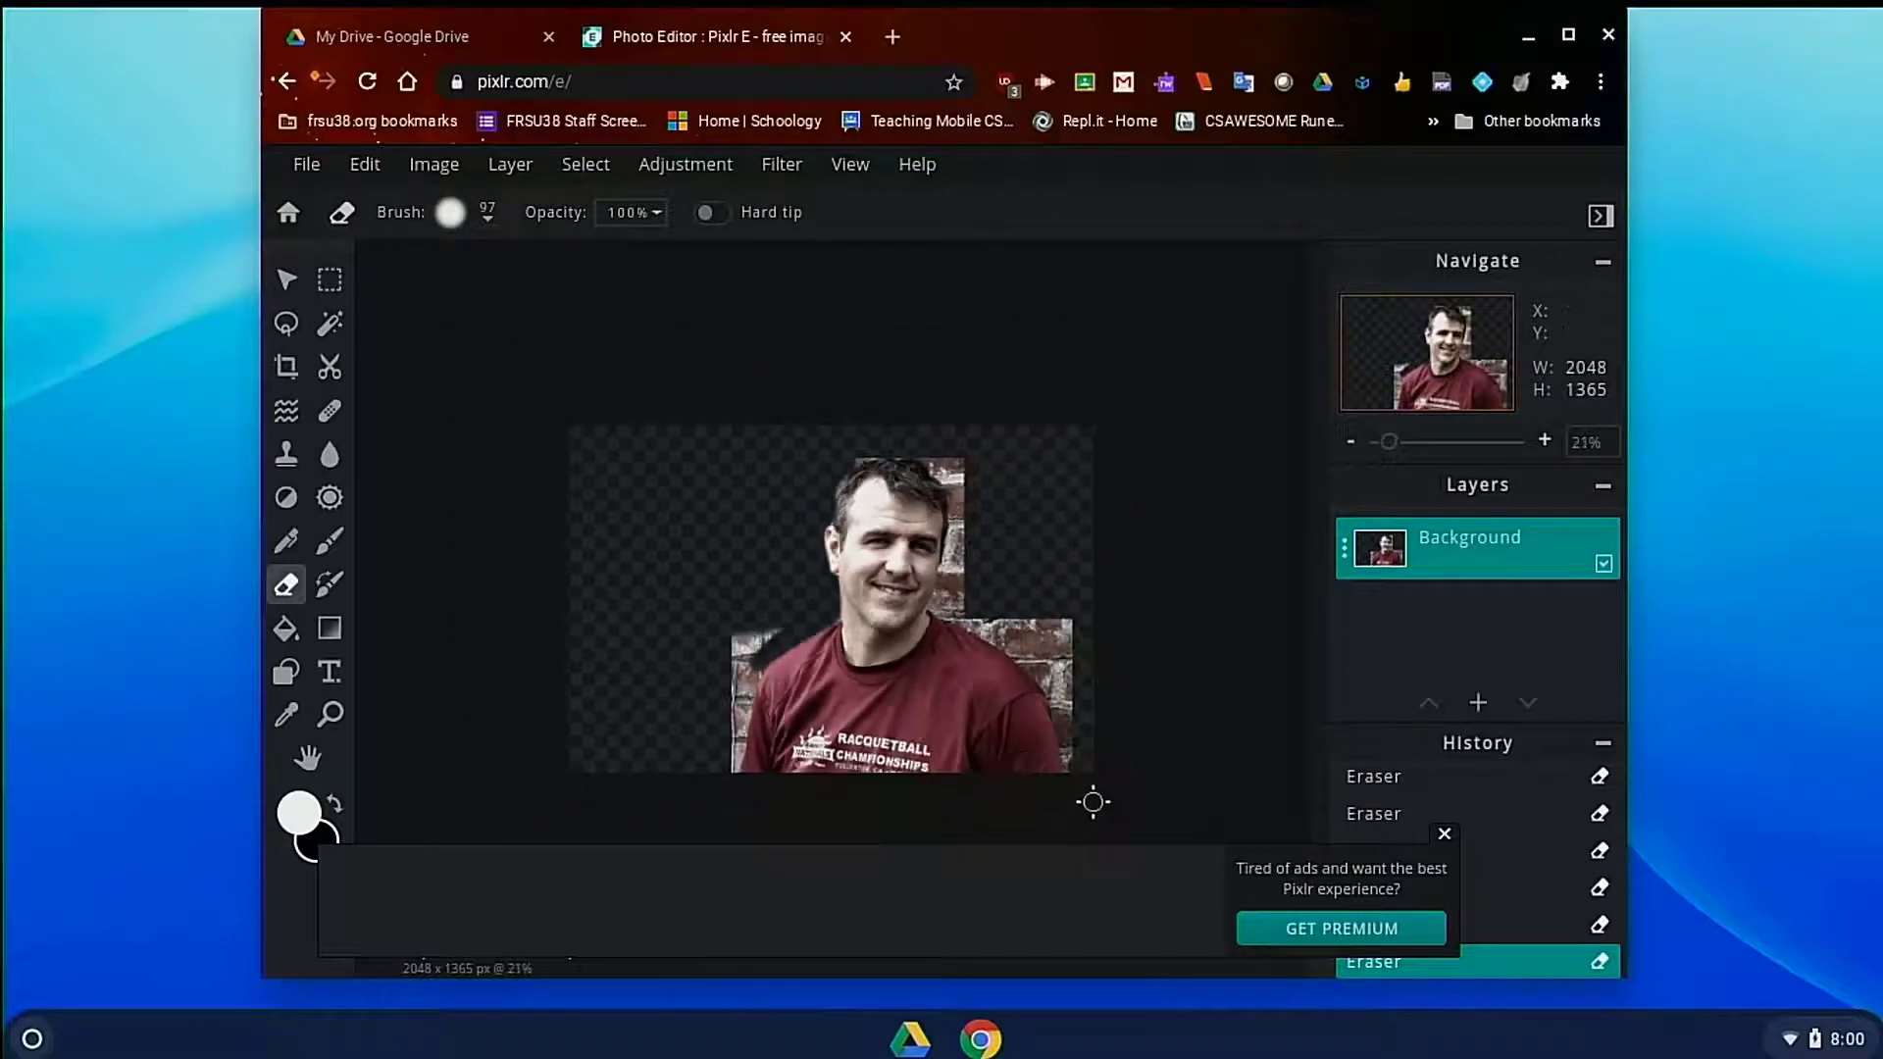
scroll(1092, 798, up, 2)
scroll(1122, 790, down, 2)
scroll(1127, 777, up, 2)
scroll(1167, 652, up, 5)
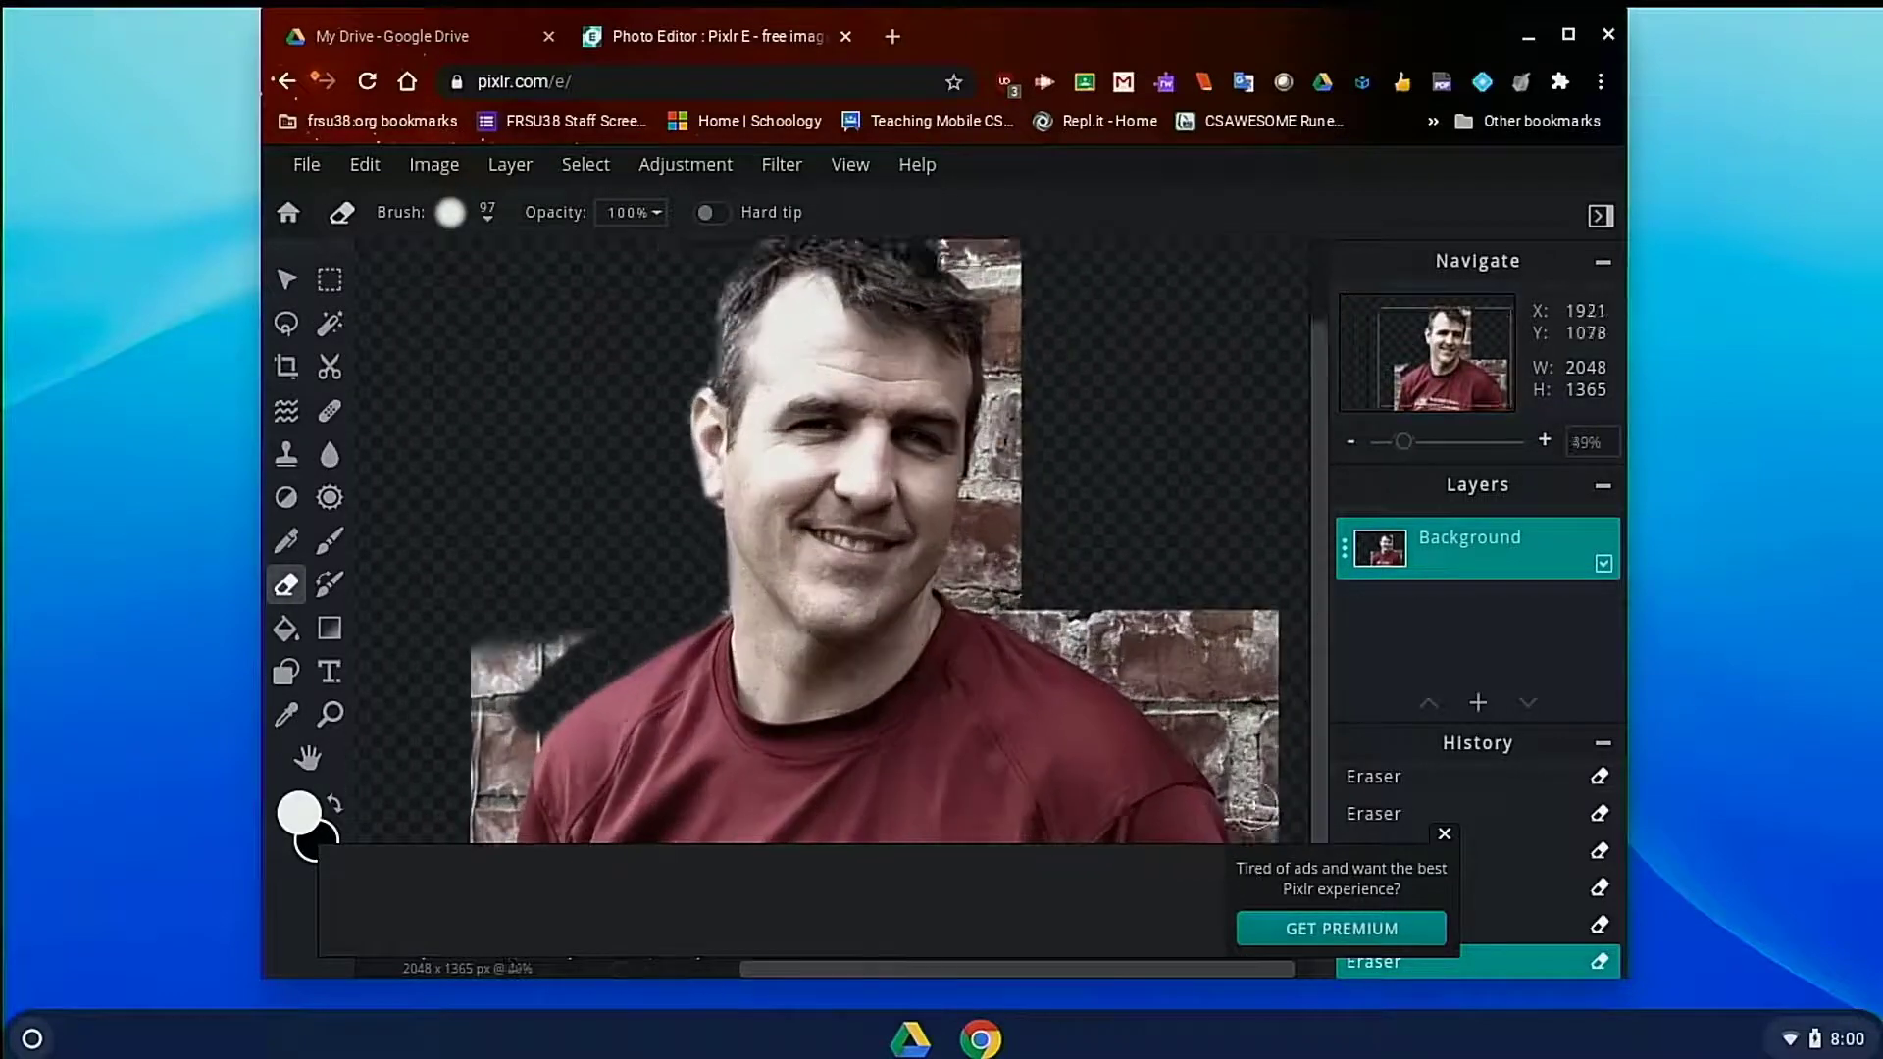
drag(1319, 698, 1332, 878)
scroll(1272, 814, down, 1)
scroll(1268, 802, up, 1)
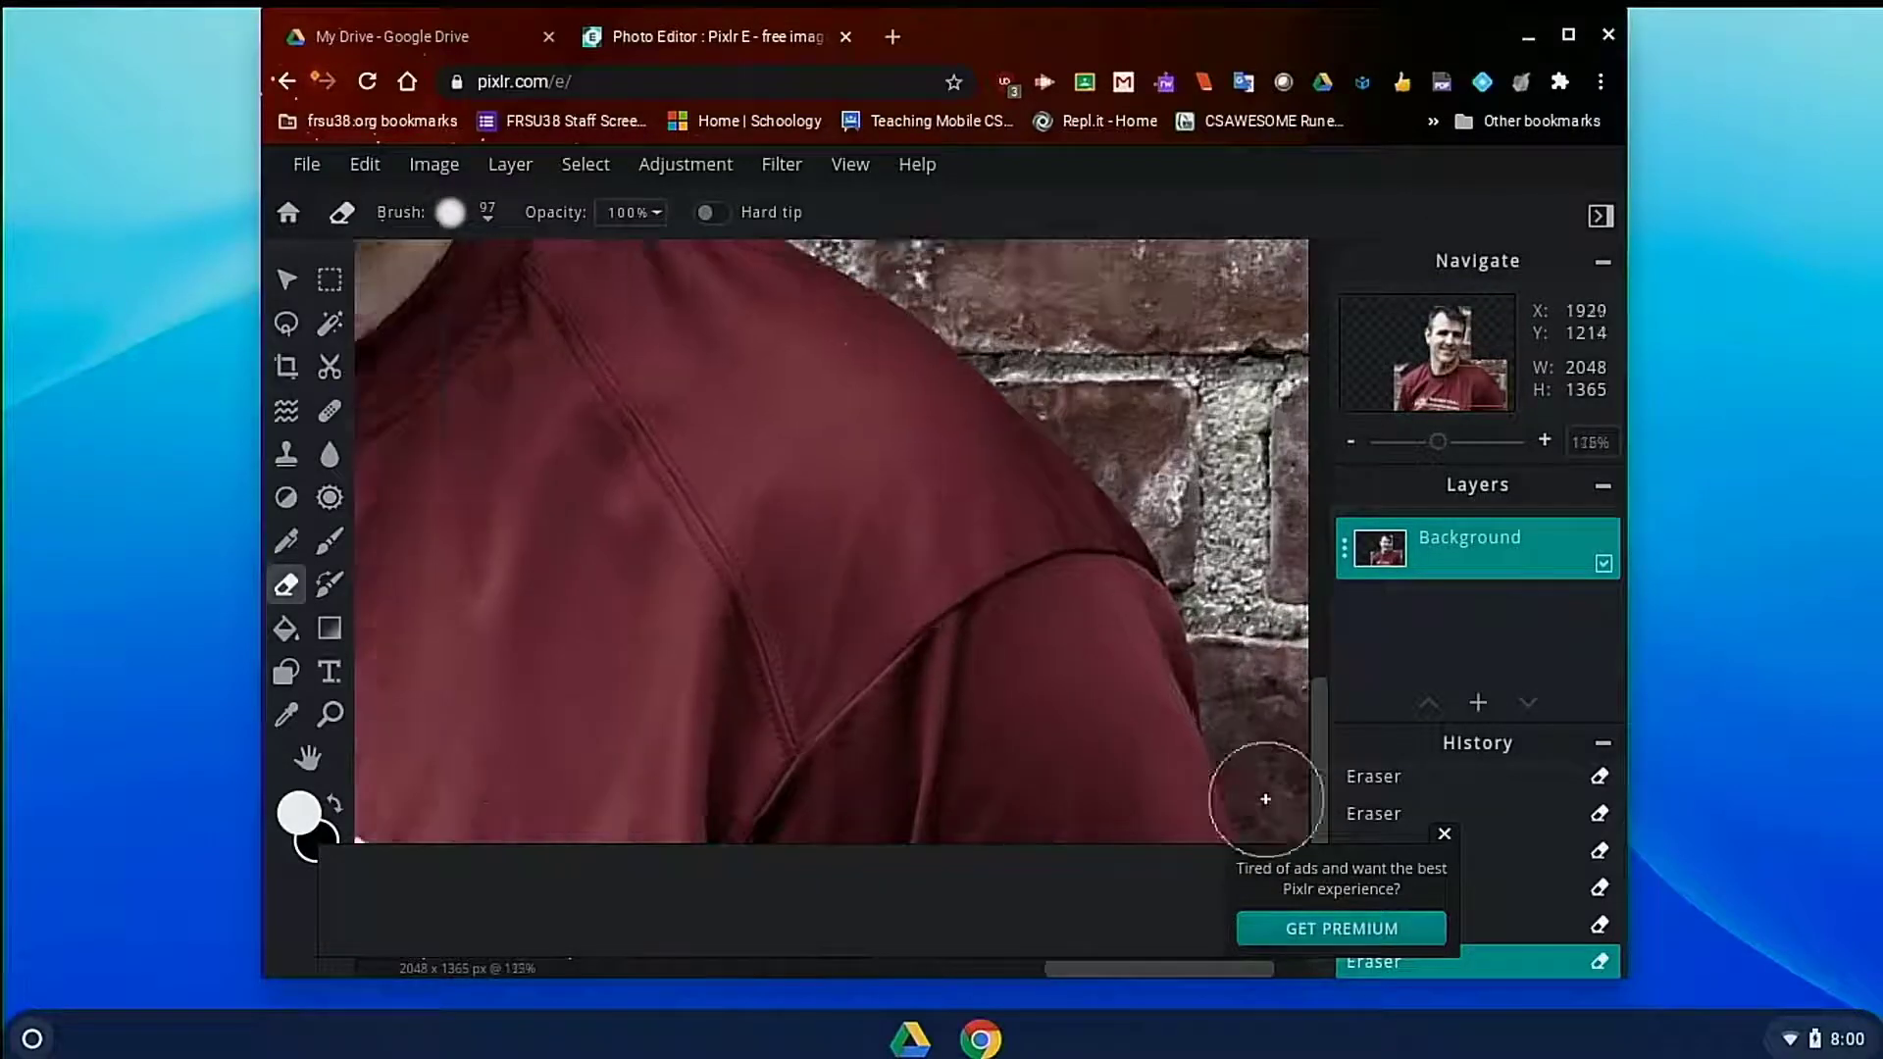
mouse_move(1268, 802)
mouse_down()
mouse_move(1269, 681)
mouse_move(1217, 517)
mouse_move(1179, 495)
mouse_move(1057, 295)
mouse_move(954, 252)
mouse_up()
scroll(954, 312, down, 6)
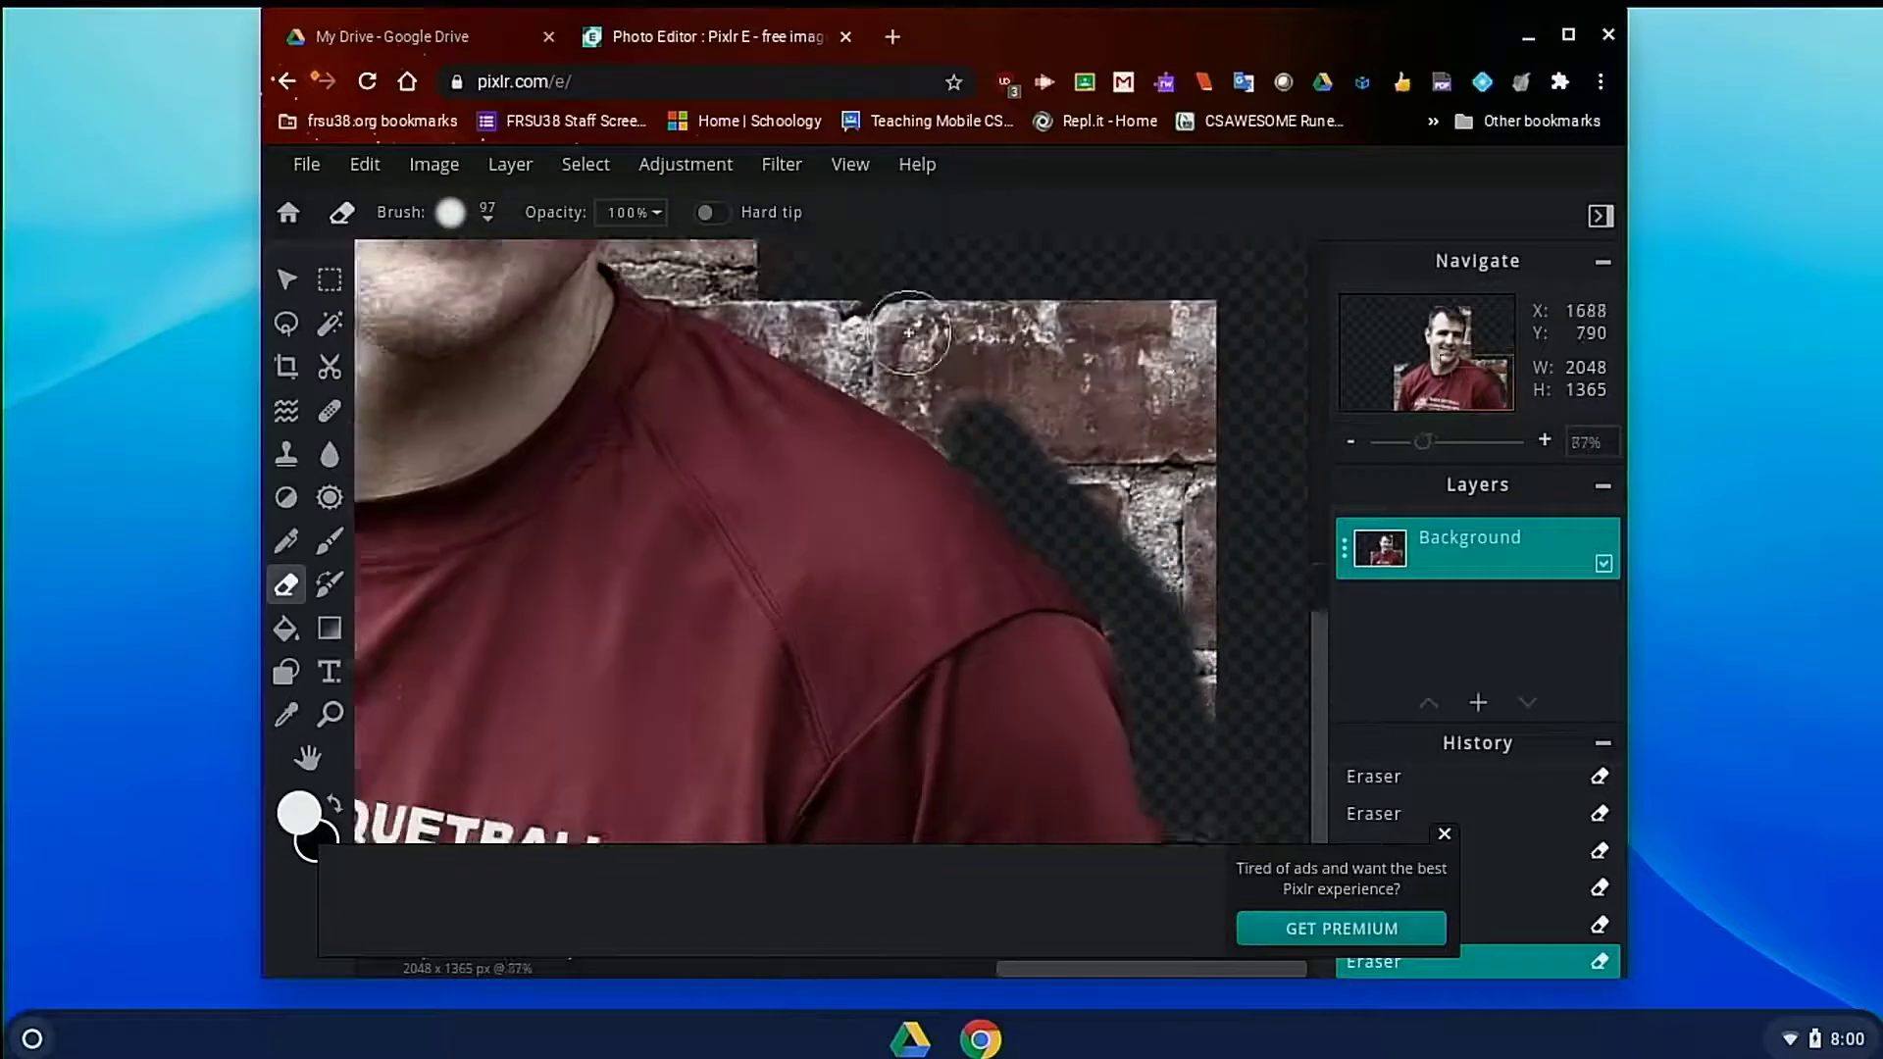
Step: Erase the brick wall along the rest of the image-right shoulder up to the collar and neck
scroll(986, 484, up, 2)
drag(1116, 609, 1131, 613)
mouse_move(1010, 527)
mouse_down()
mouse_move(1008, 545)
mouse_move(922, 500)
mouse_up()
drag(797, 433, 808, 425)
scroll(813, 412, down, 6)
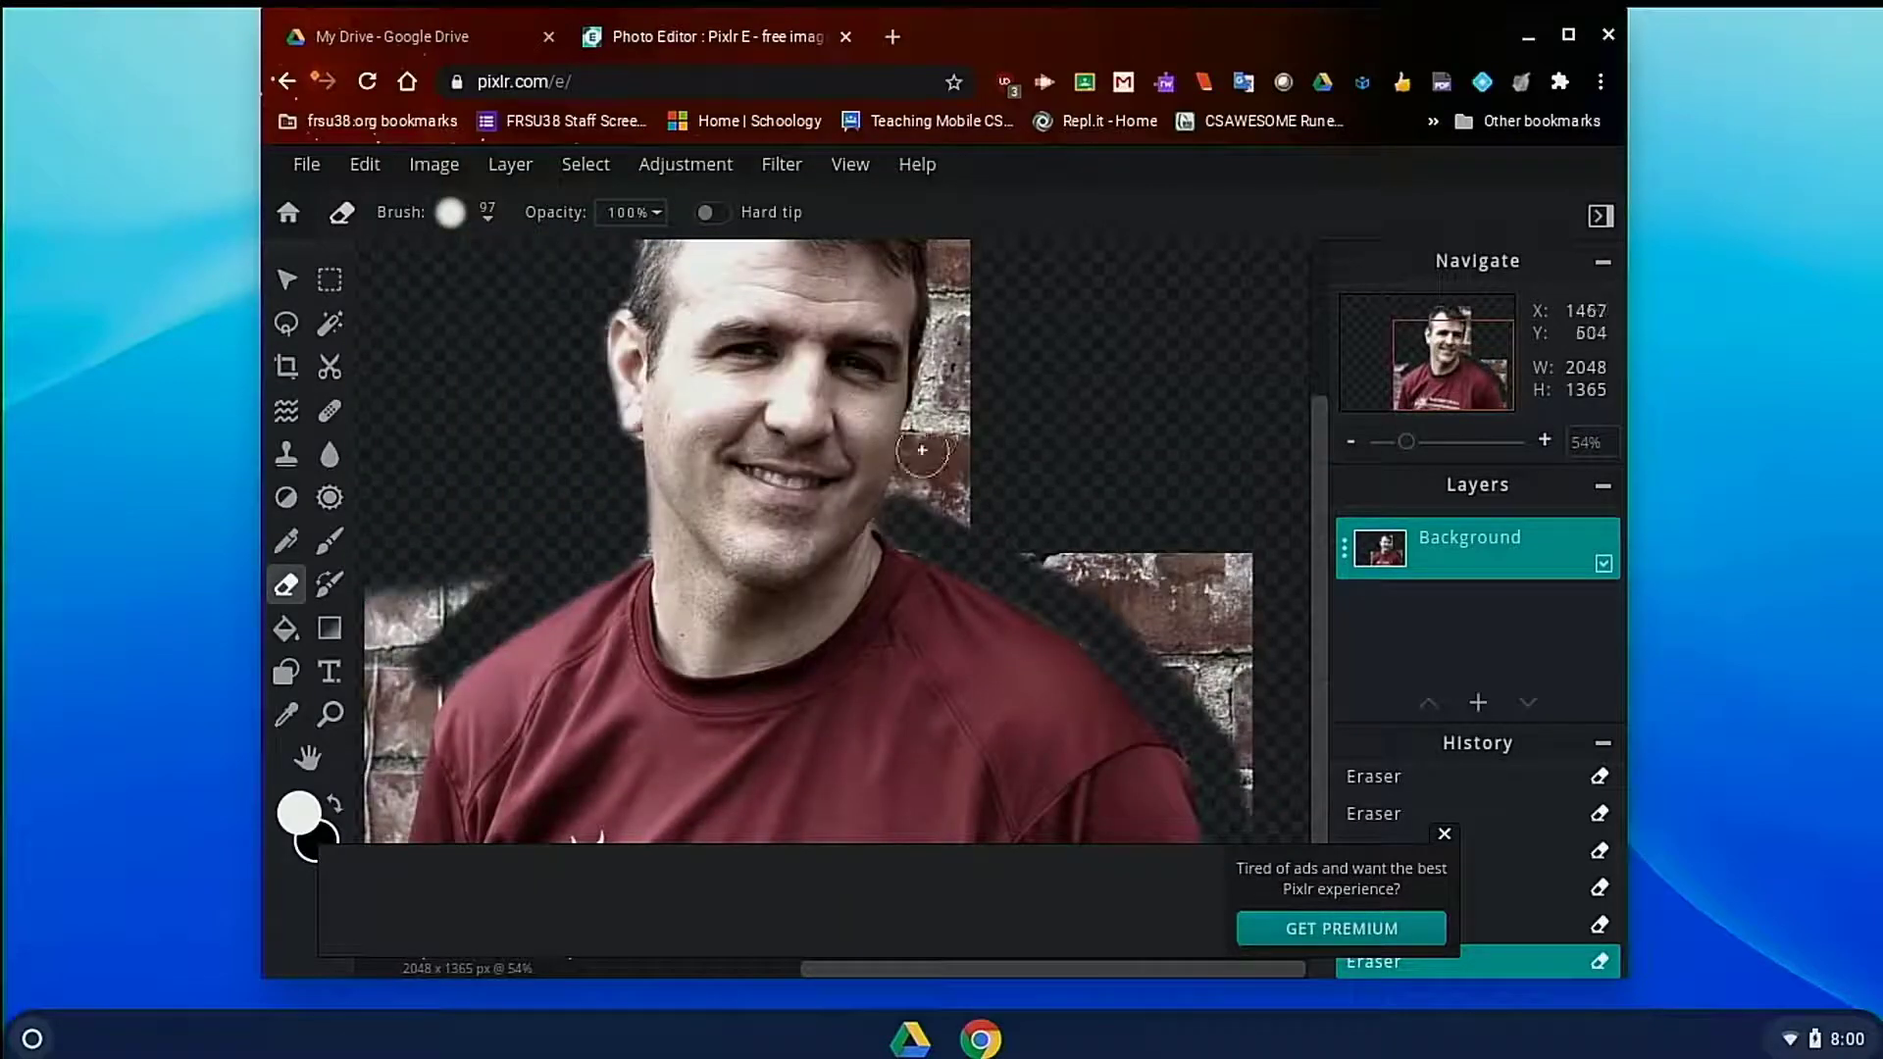
Step: Erase the brick wall beside the image-right jaw and cheek, up to the temple
scroll(922, 449, up, 3)
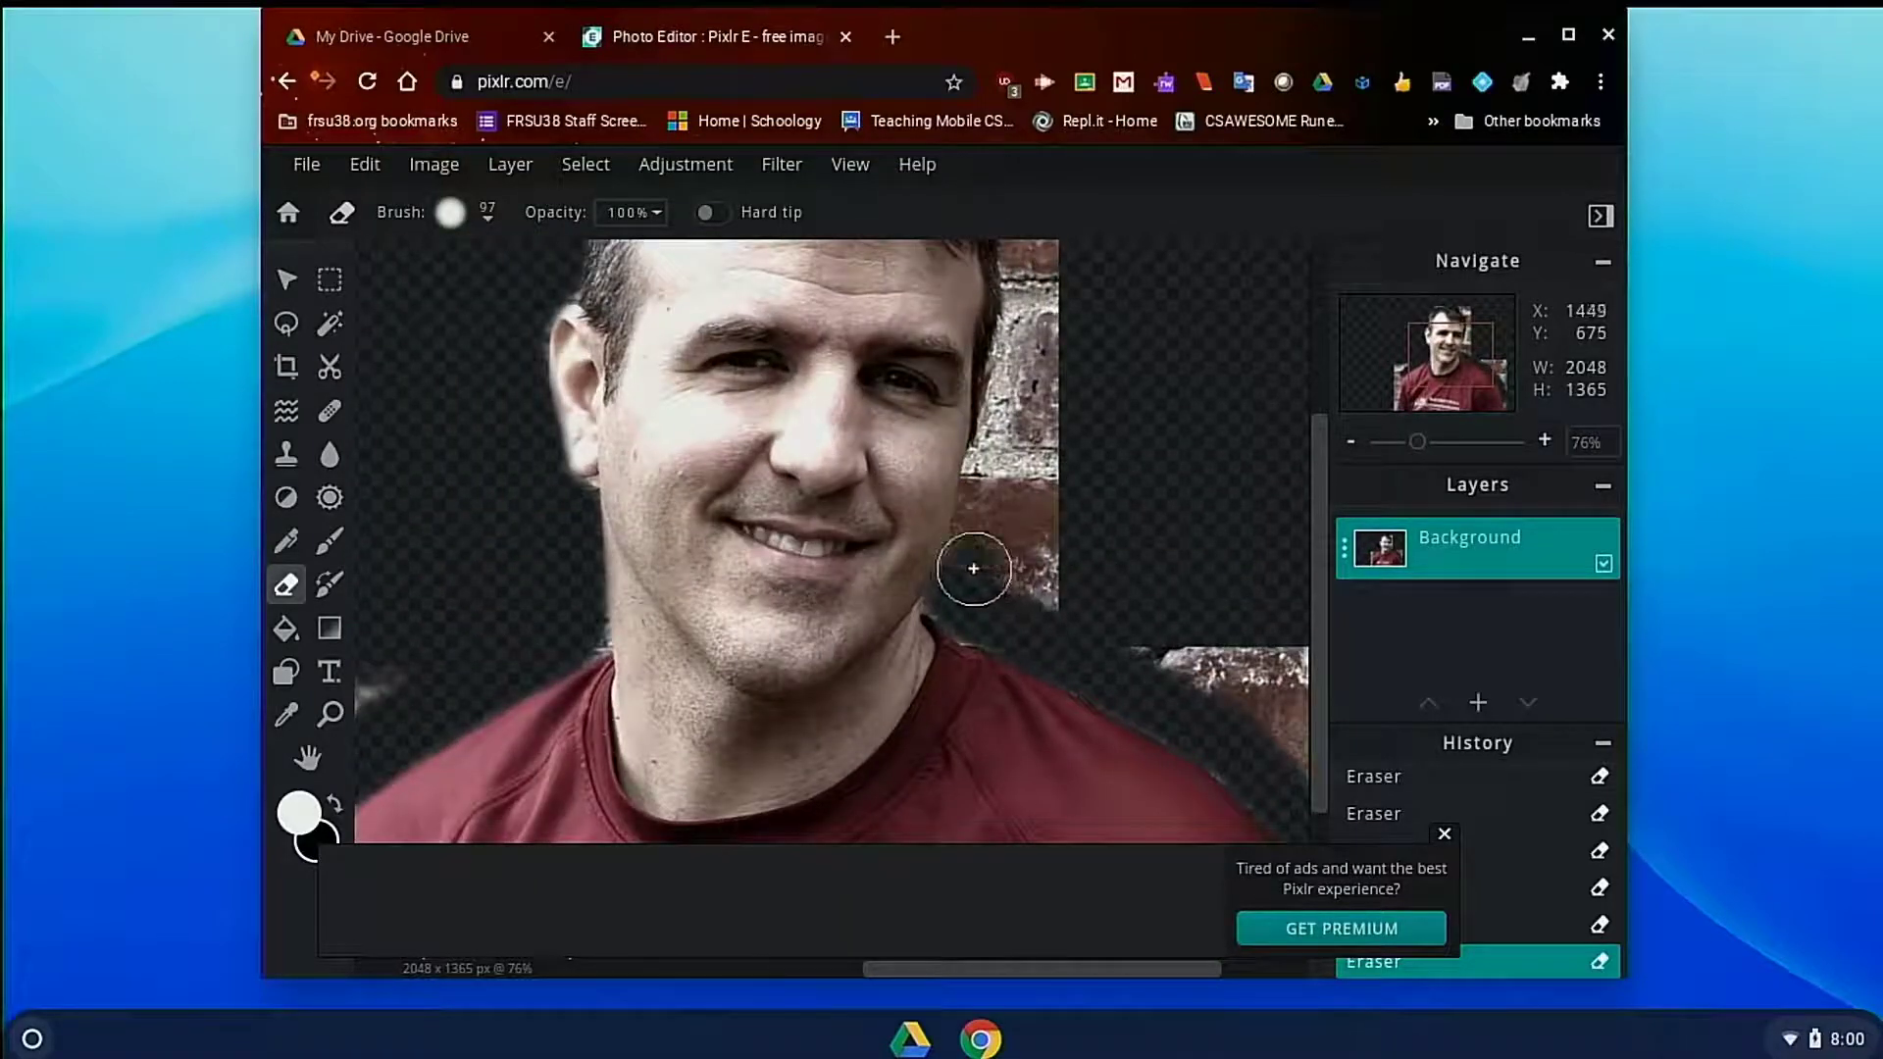
mouse_move(1000, 459)
mouse_down()
mouse_move(1041, 598)
mouse_move(1044, 274)
mouse_up()
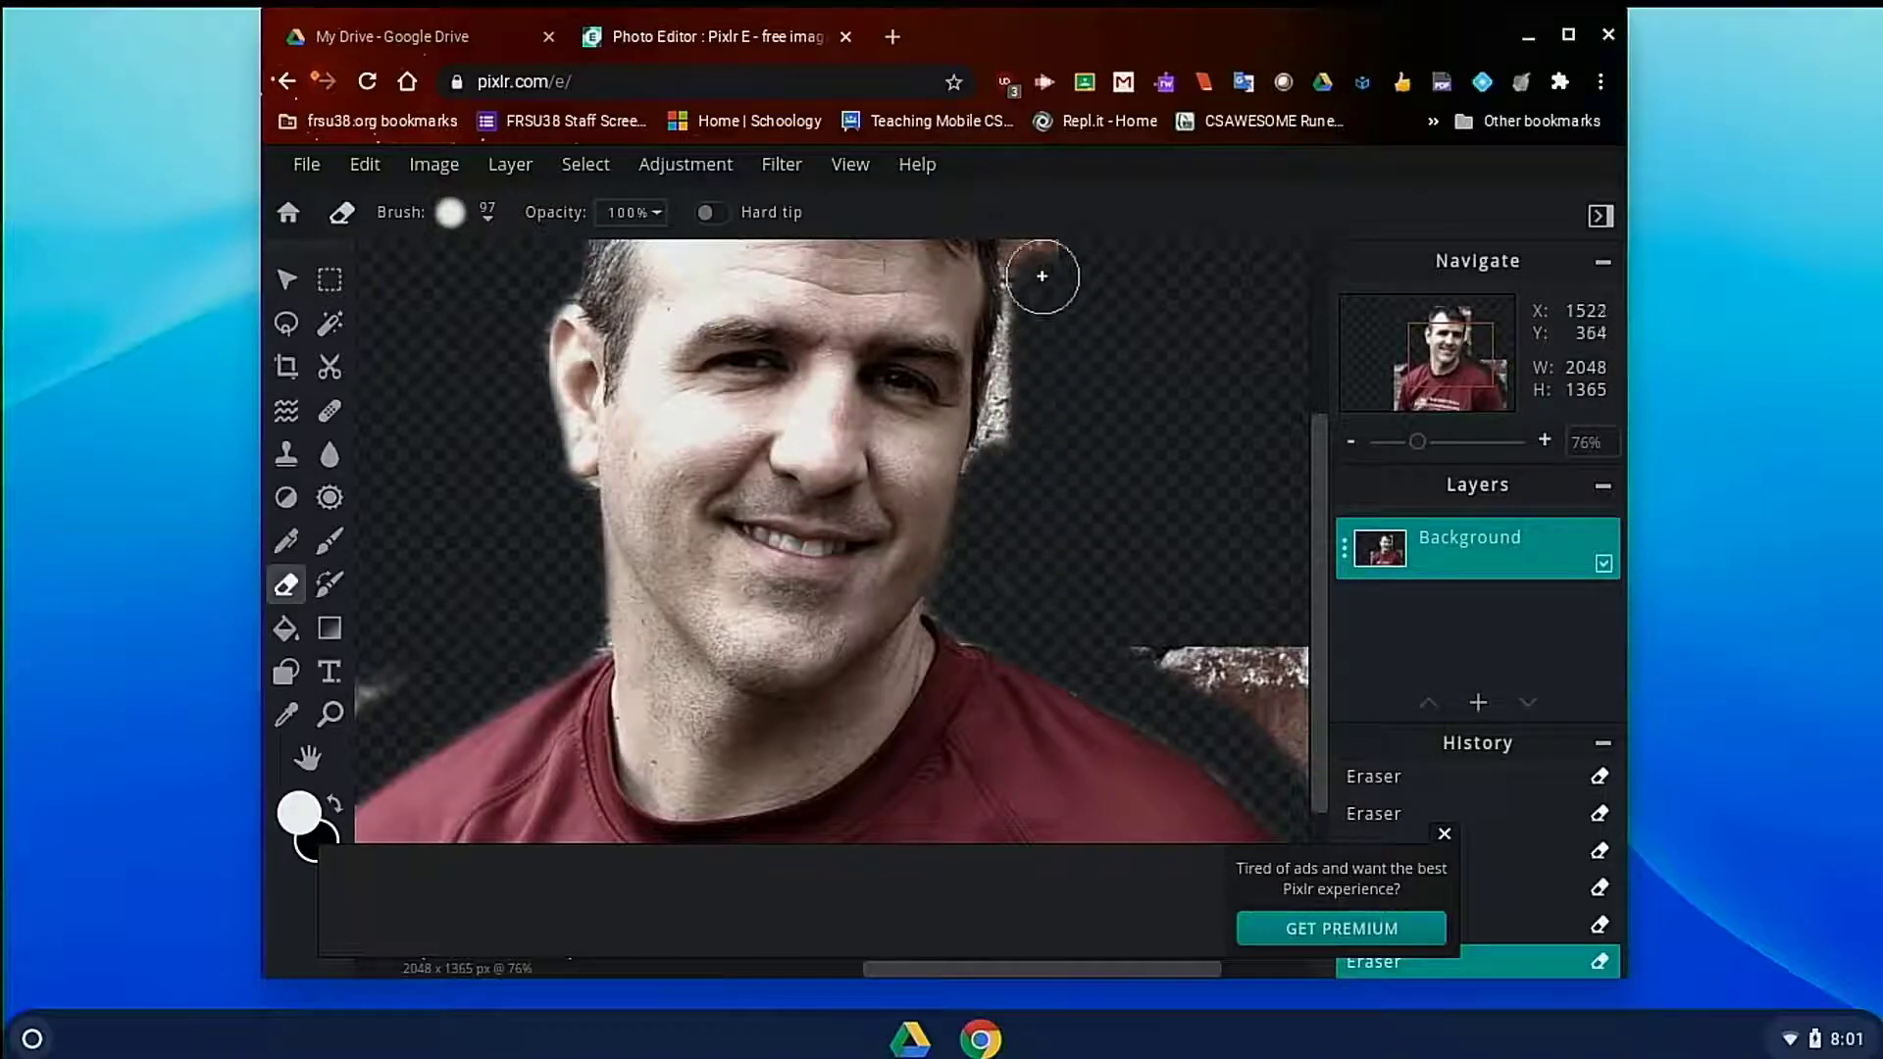
scroll(1020, 407, down, 2)
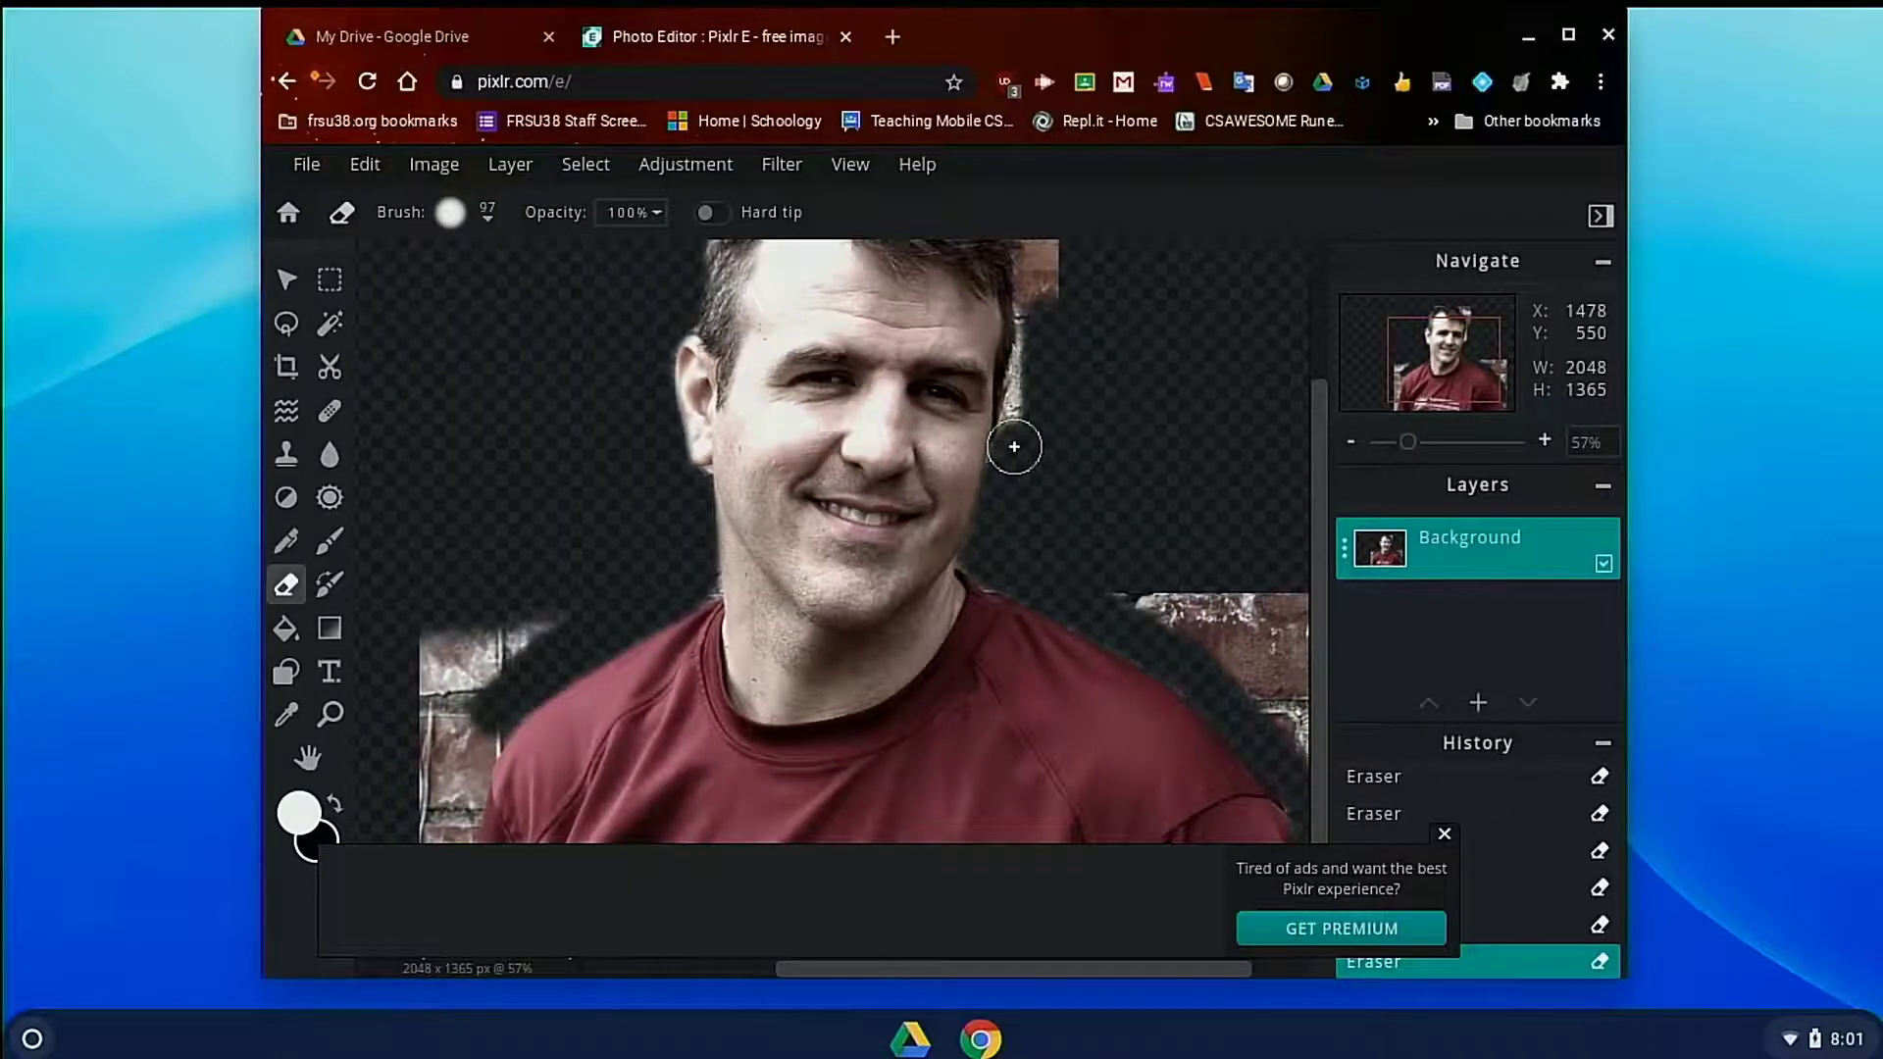
scroll(1014, 446, up, 4)
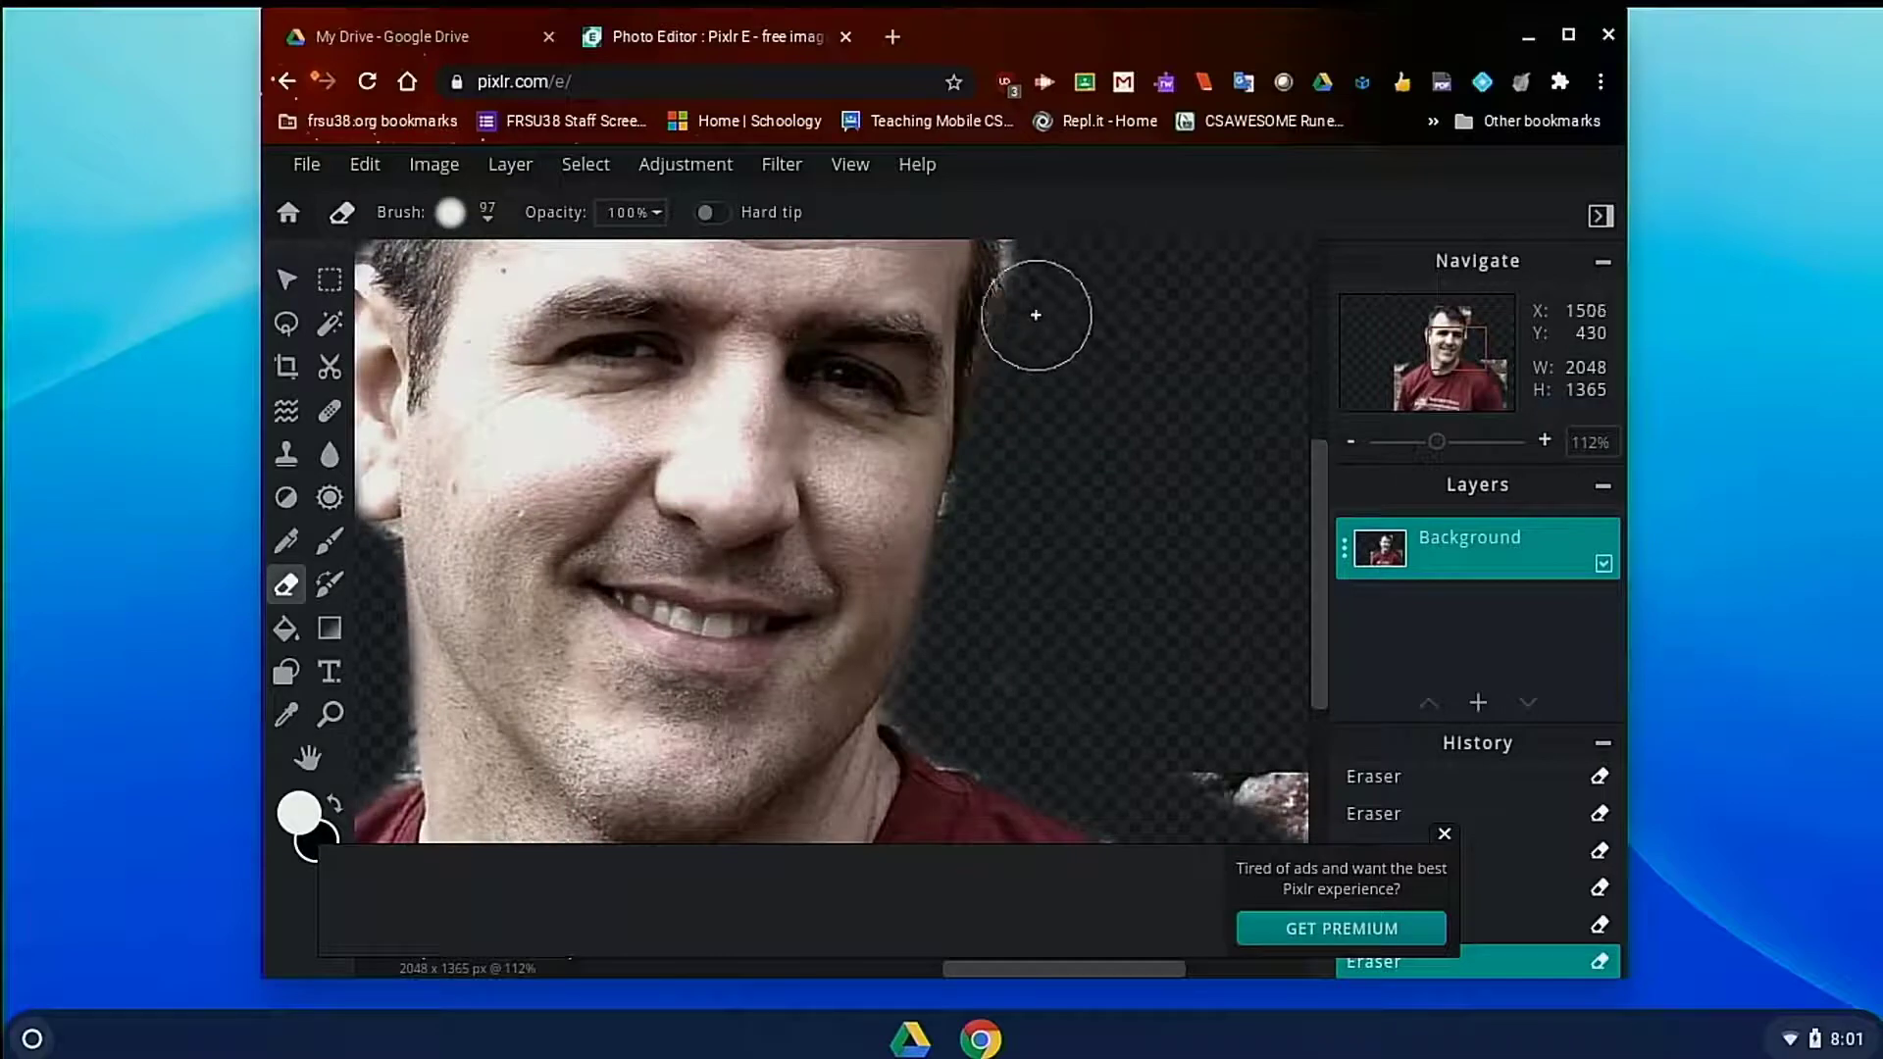
scroll(1128, 422, up, 3)
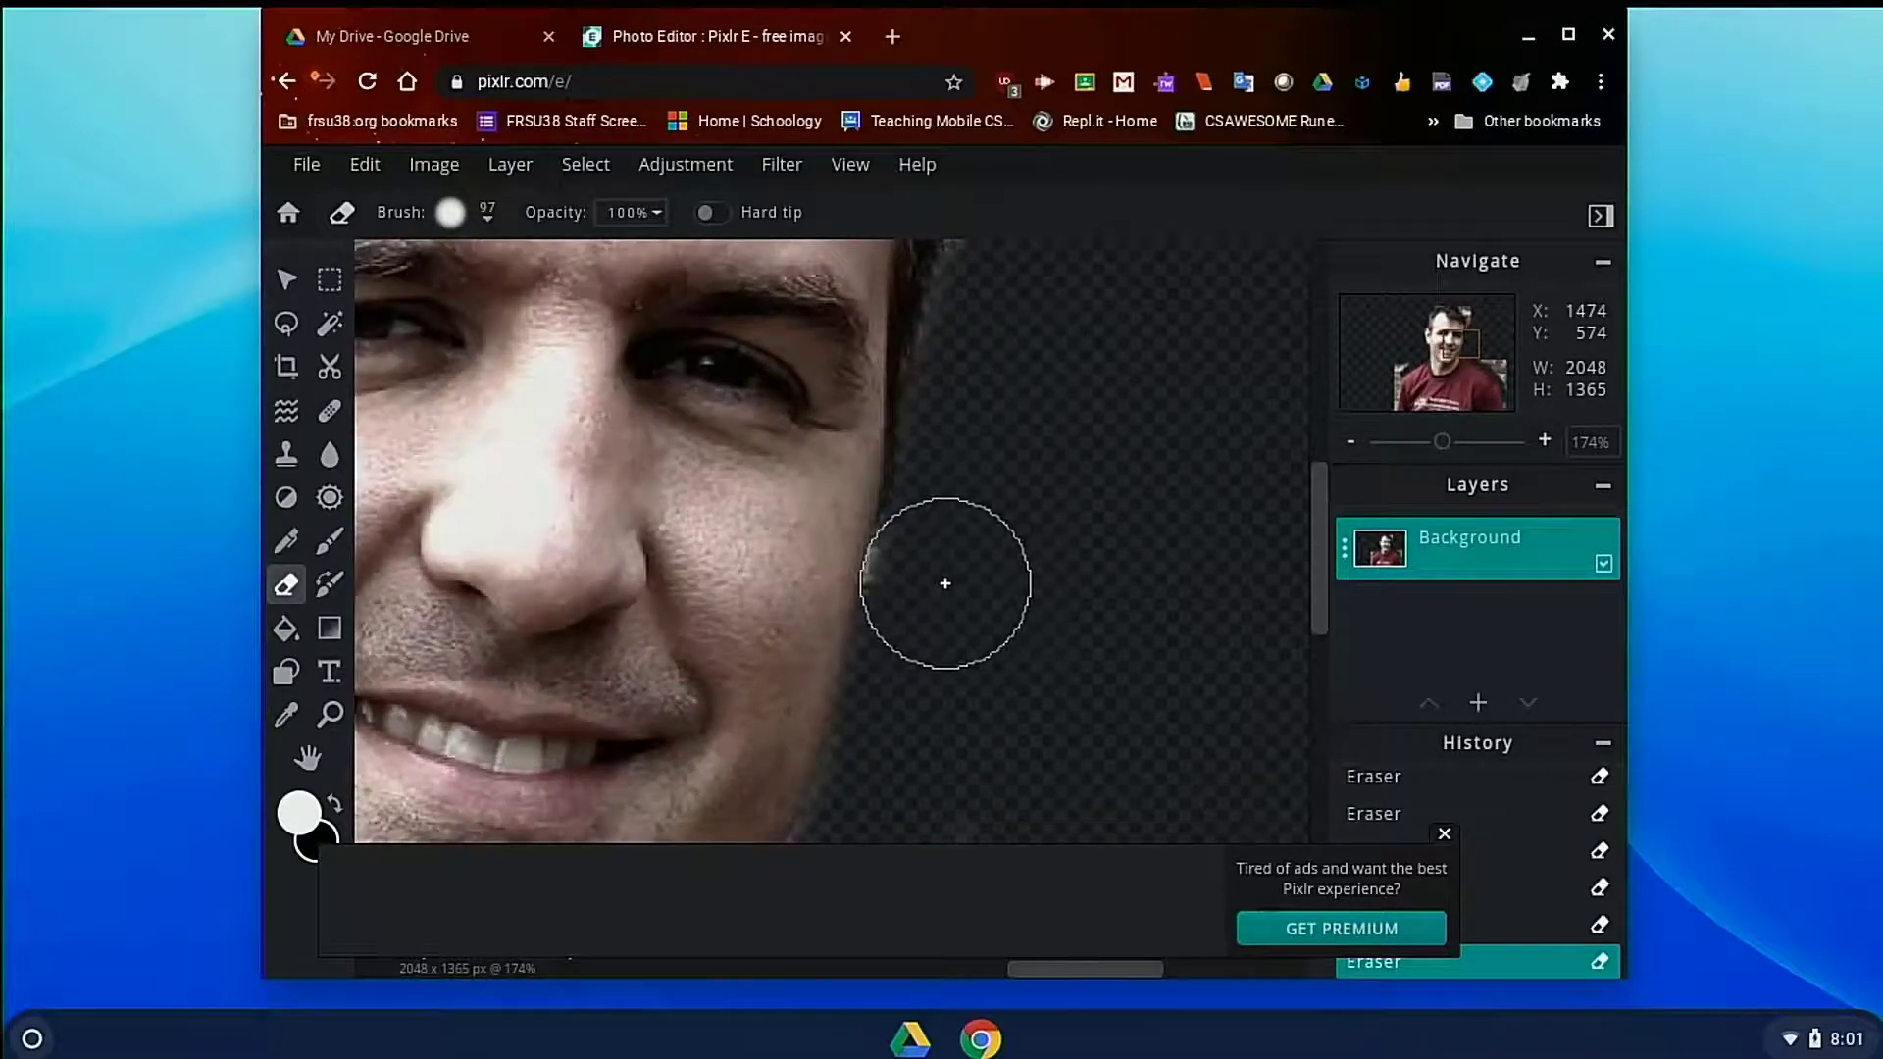
scroll(1105, 520, down, 5)
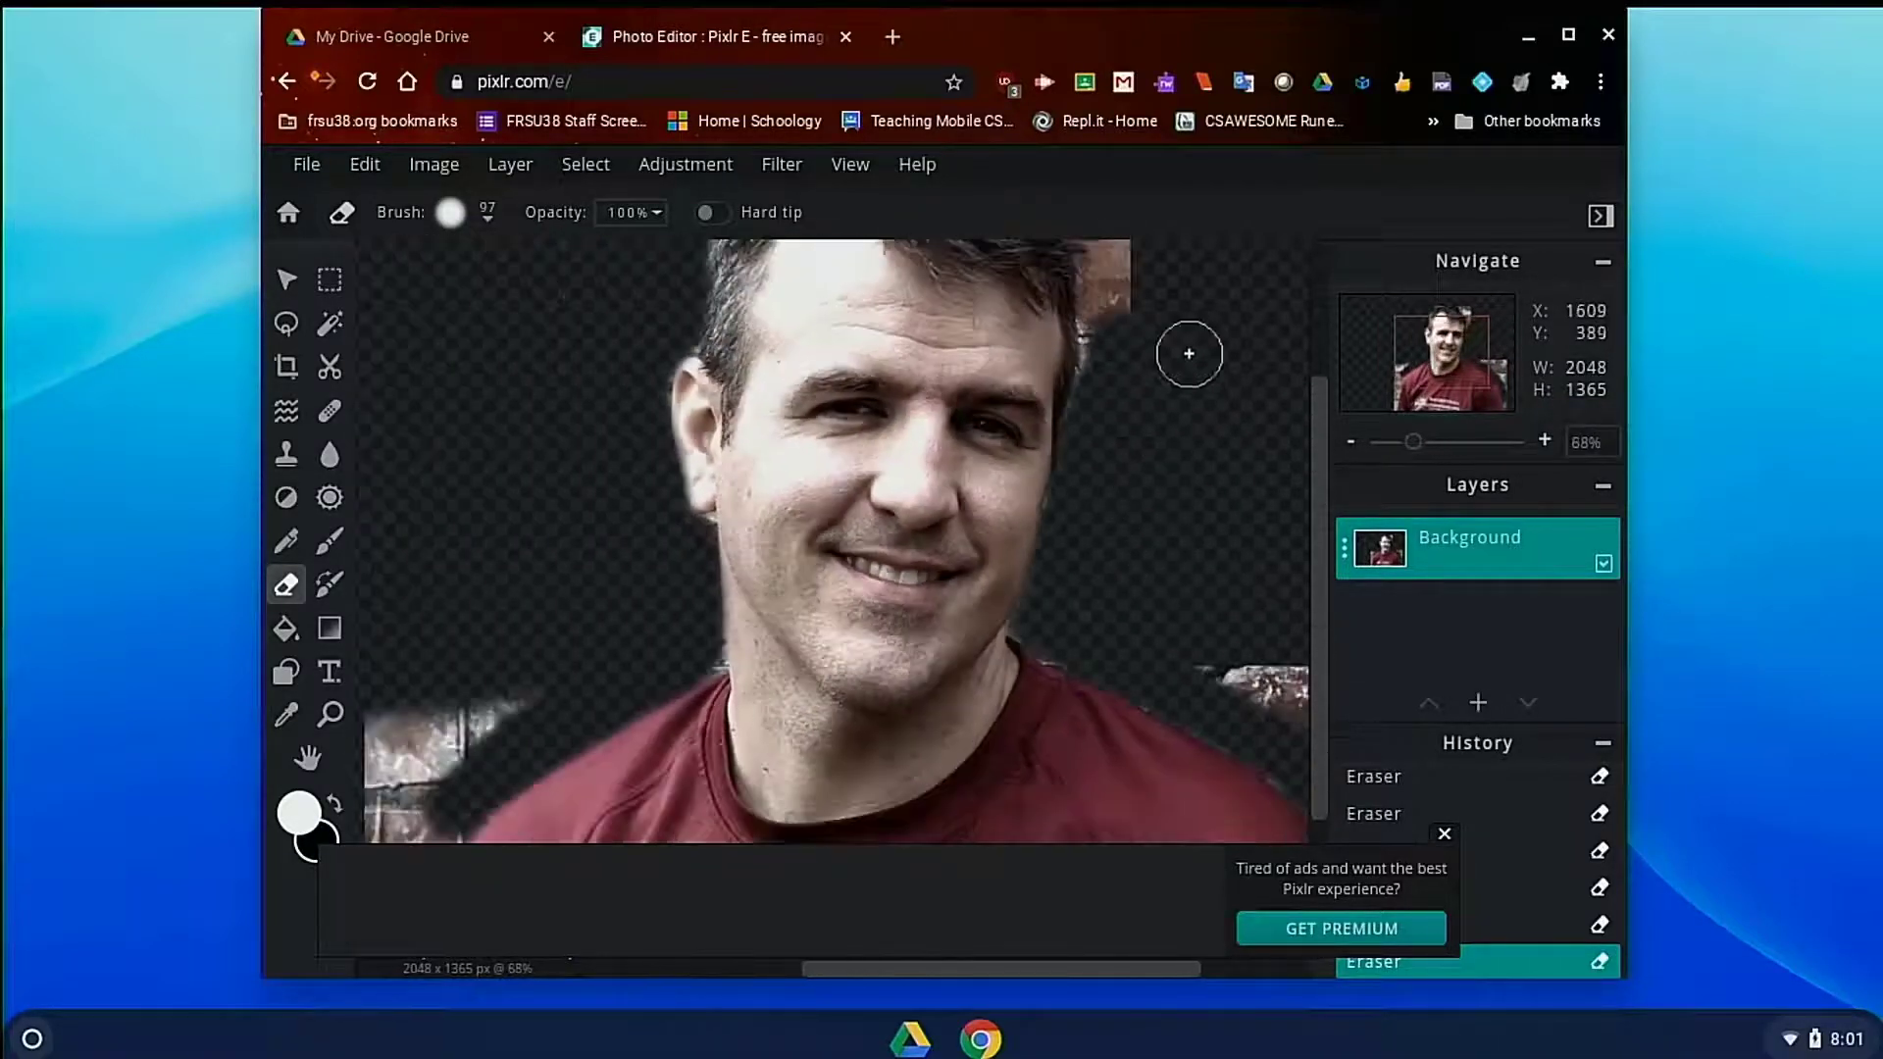
Step: Erase the brick wall along the hair beside the image-right temple
scroll(1182, 273, up, 6)
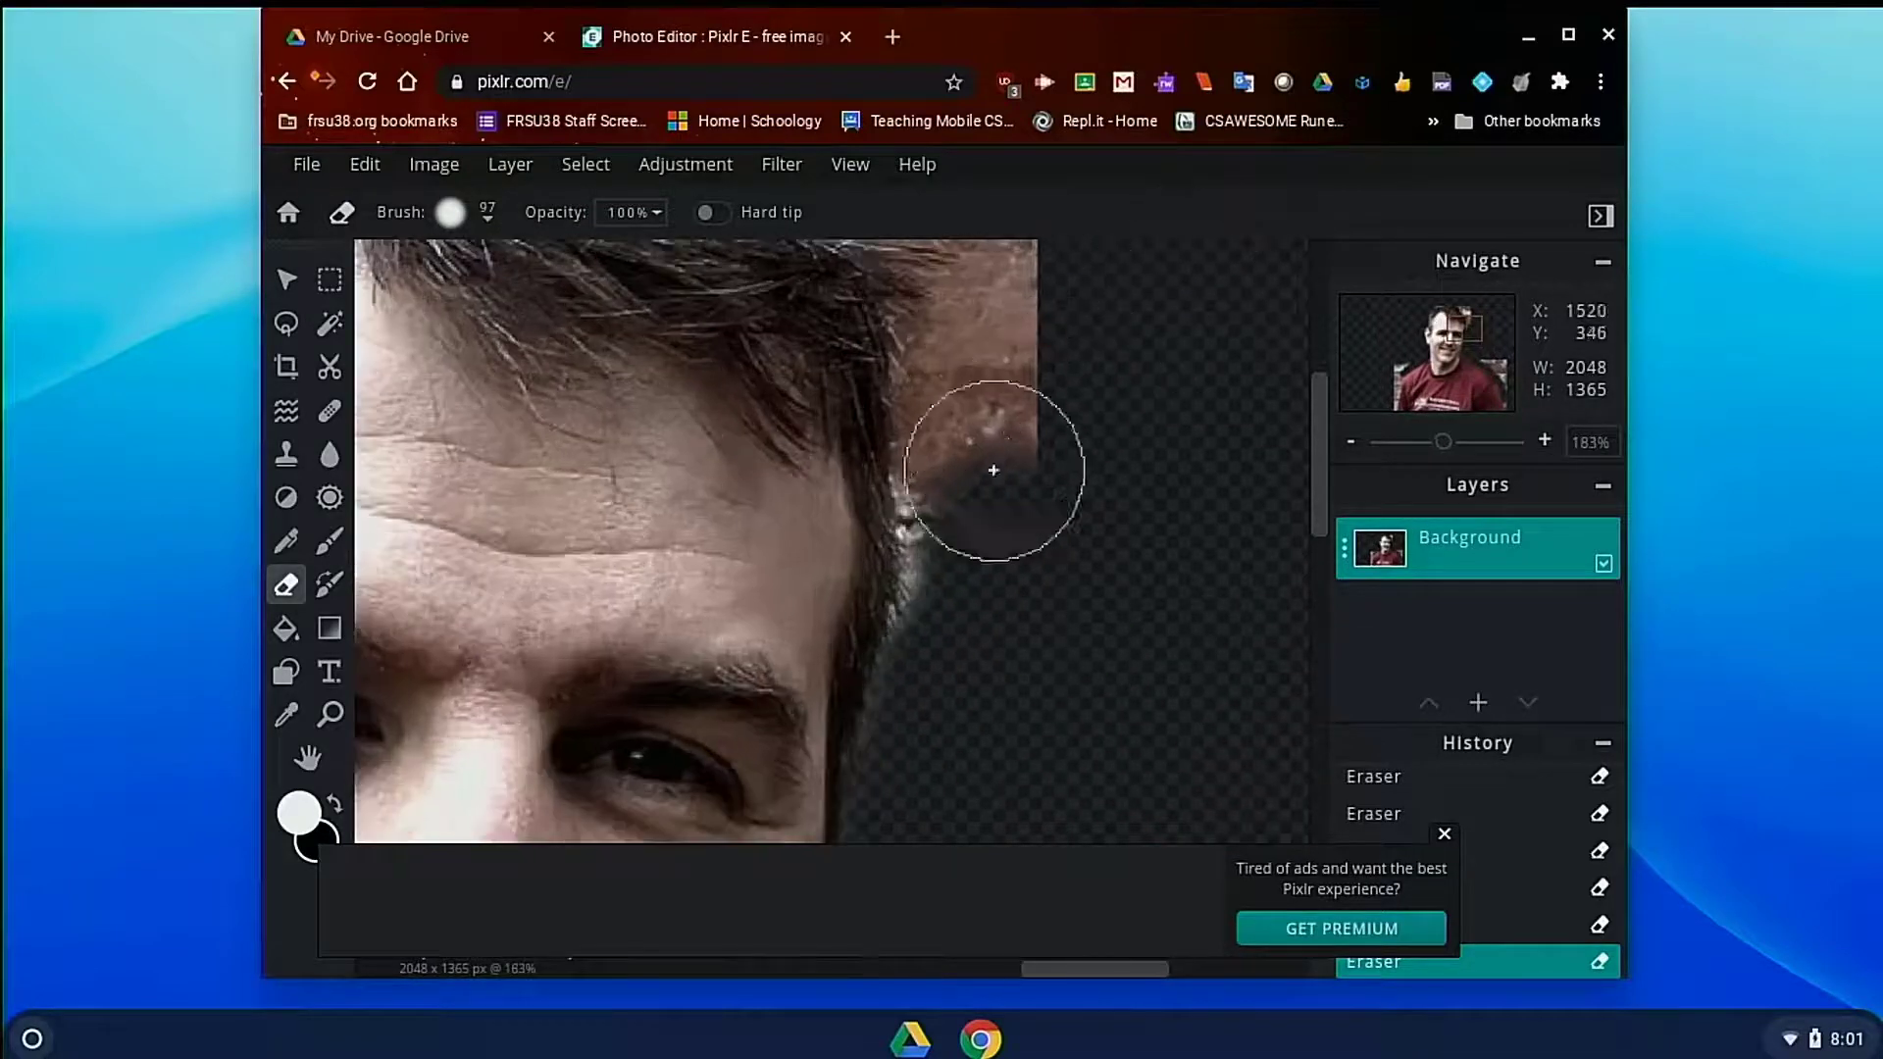
drag(975, 554, 981, 388)
scroll(970, 402, down, 2)
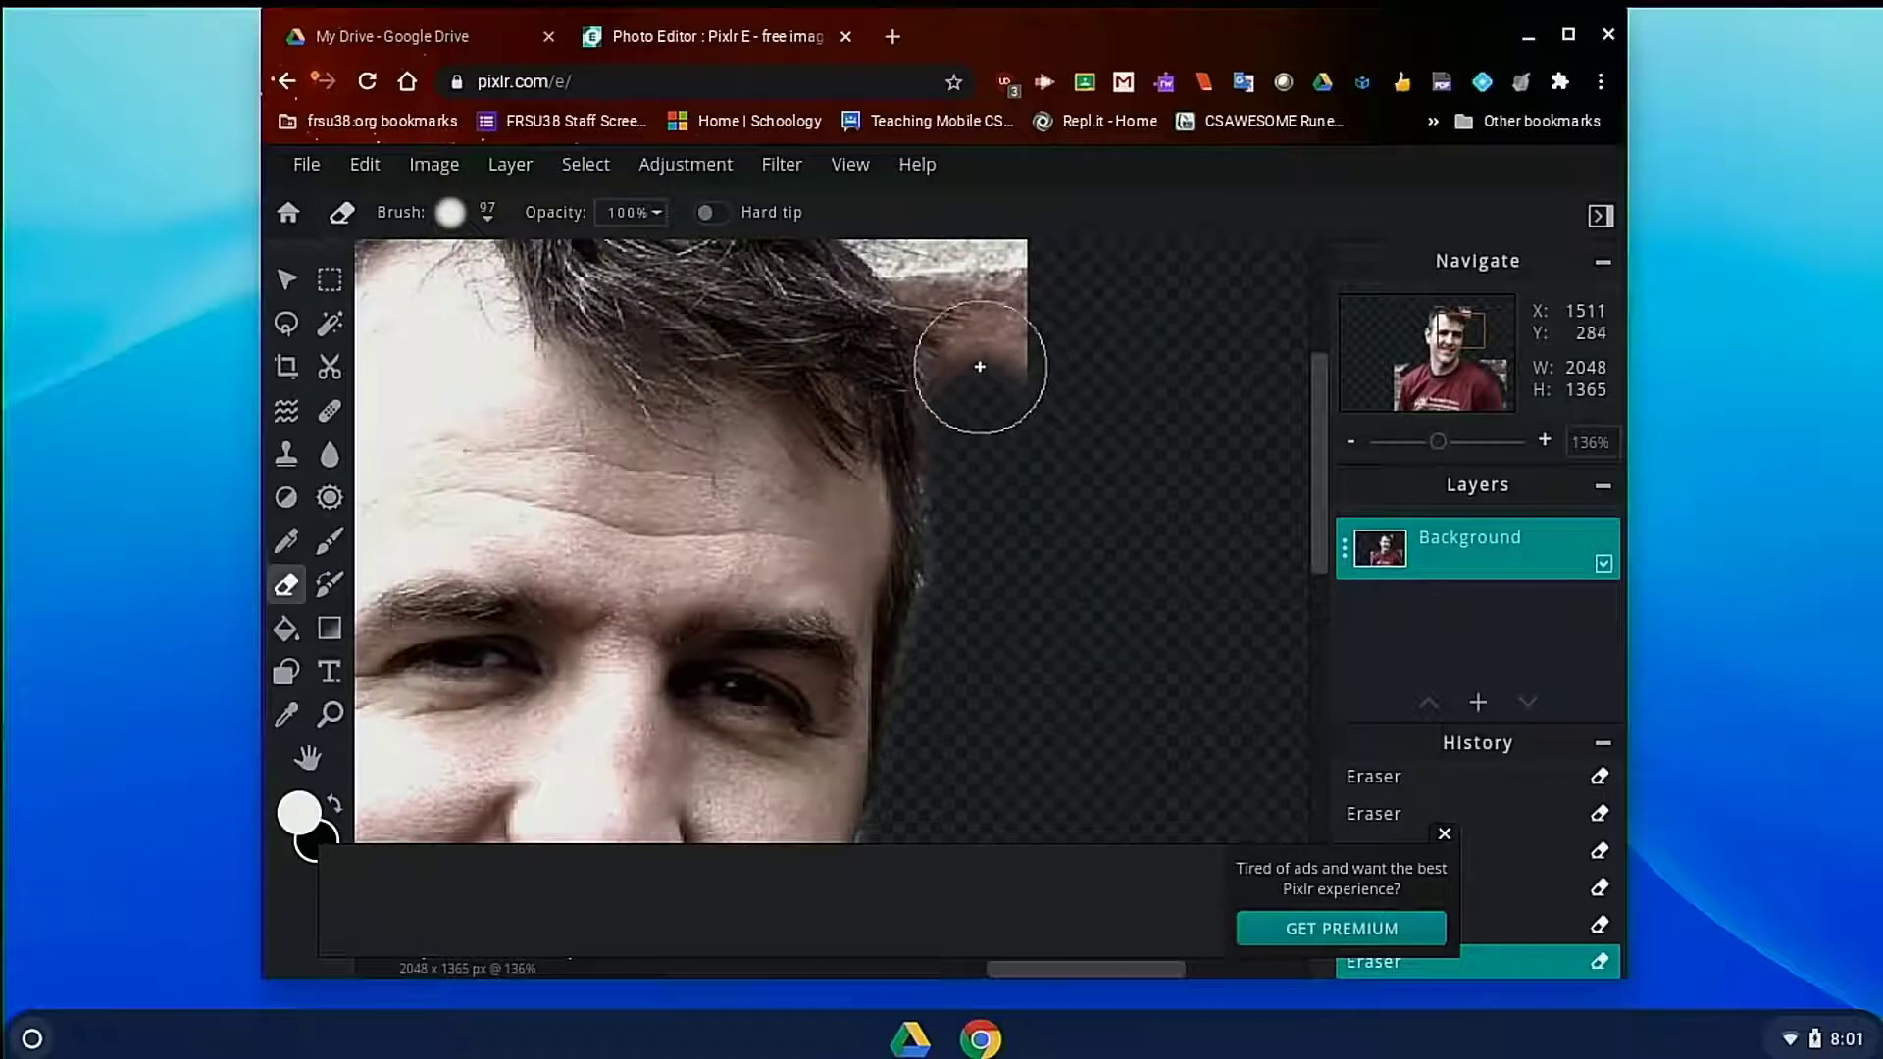
scroll(980, 373, up, 4)
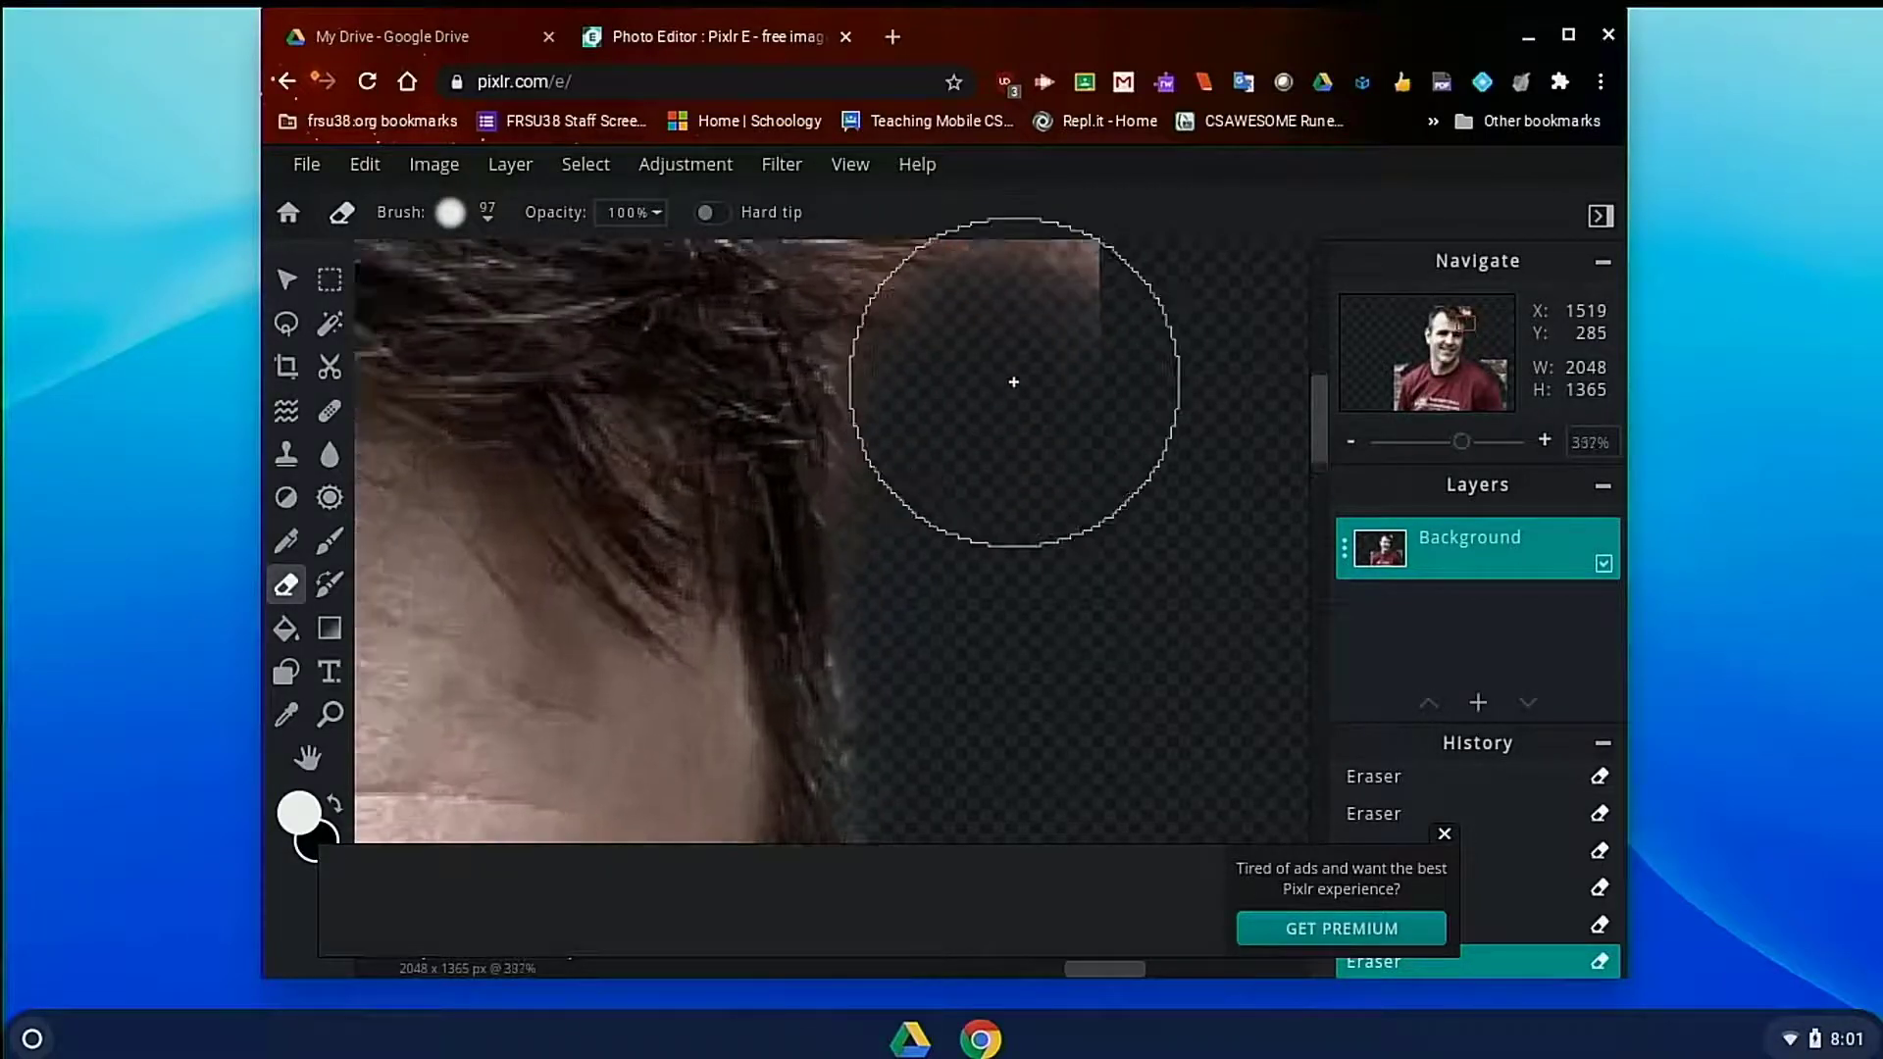
scroll(1009, 382, down, 1)
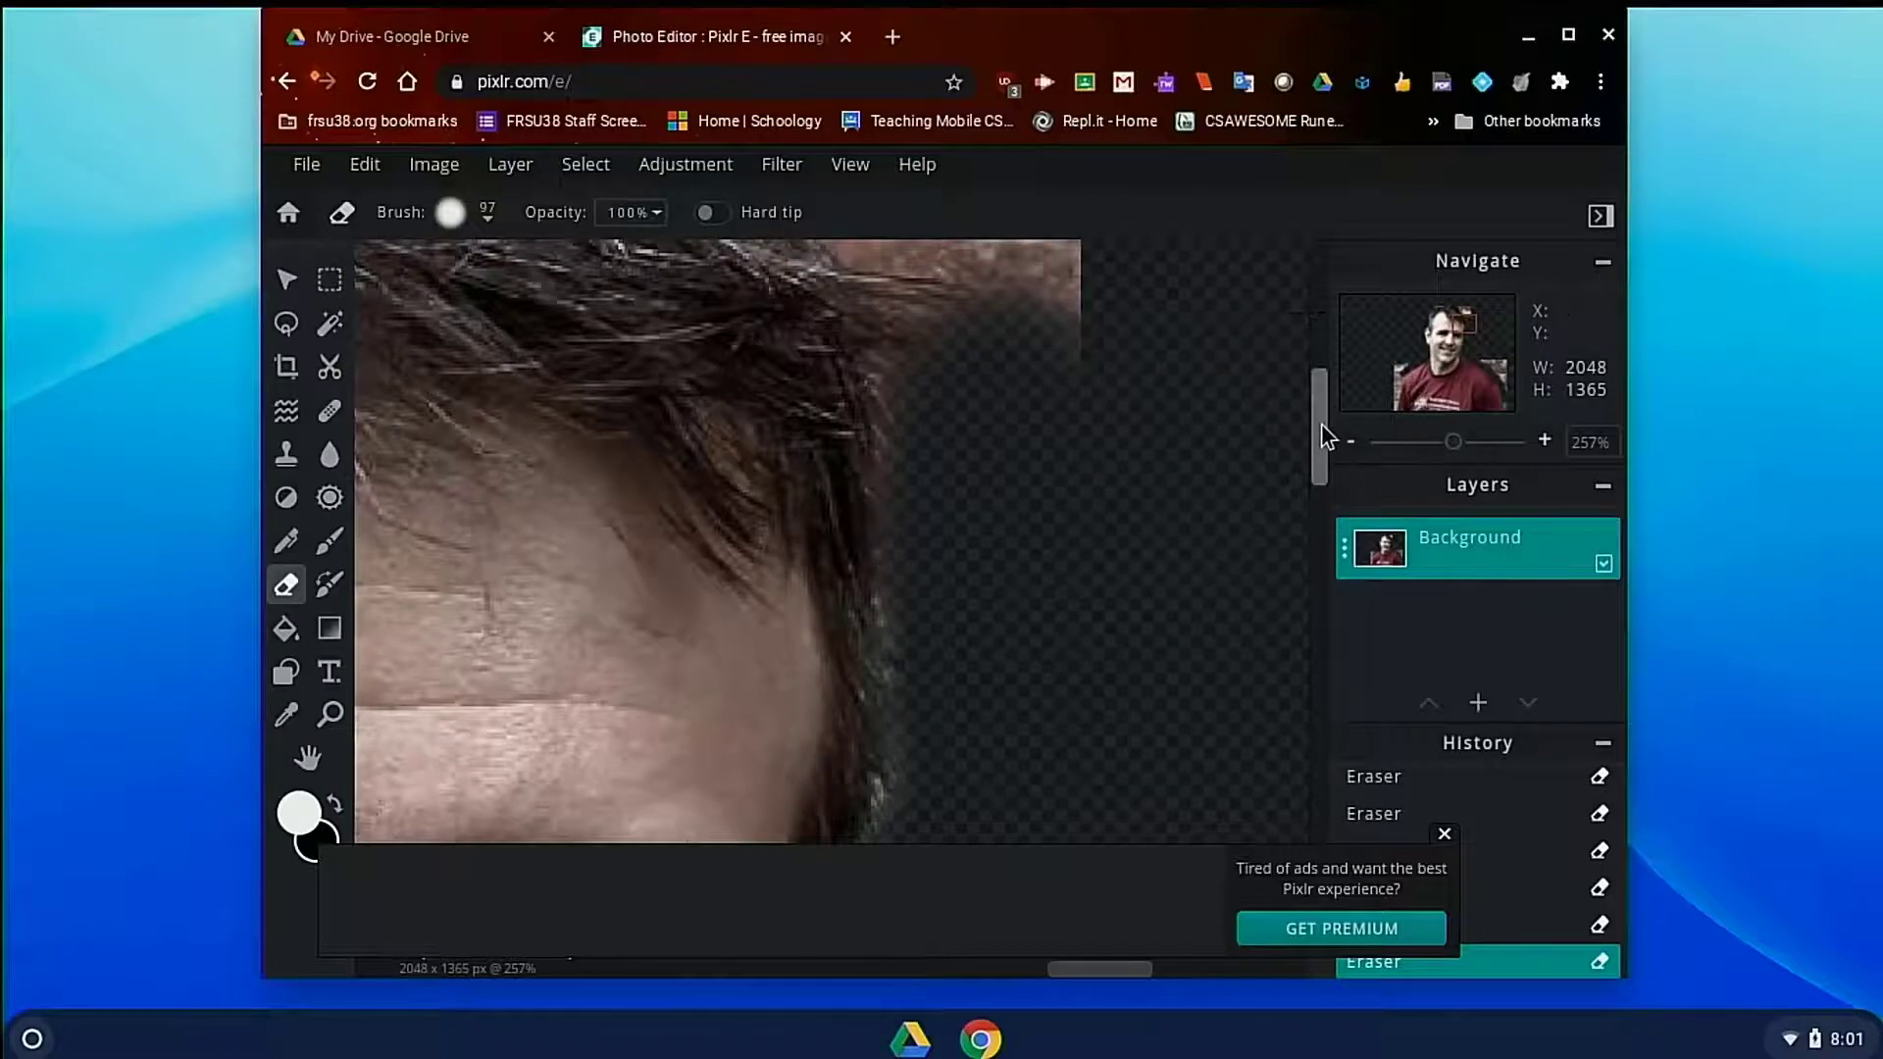
Step: Erase the remaining brick wall along the image-right edge of the hair up to the top of the head
drag(1321, 424, 1314, 371)
mouse_move(1012, 561)
mouse_down()
mouse_move(914, 510)
mouse_move(1055, 624)
mouse_move(1008, 499)
mouse_move(909, 512)
mouse_move(722, 389)
mouse_move(698, 345)
mouse_move(637, 329)
mouse_move(816, 394)
mouse_move(859, 363)
mouse_move(754, 336)
mouse_move(861, 349)
mouse_move(937, 423)
mouse_move(965, 475)
mouse_move(889, 629)
mouse_move(965, 371)
mouse_up()
scroll(722, 393, down, 4)
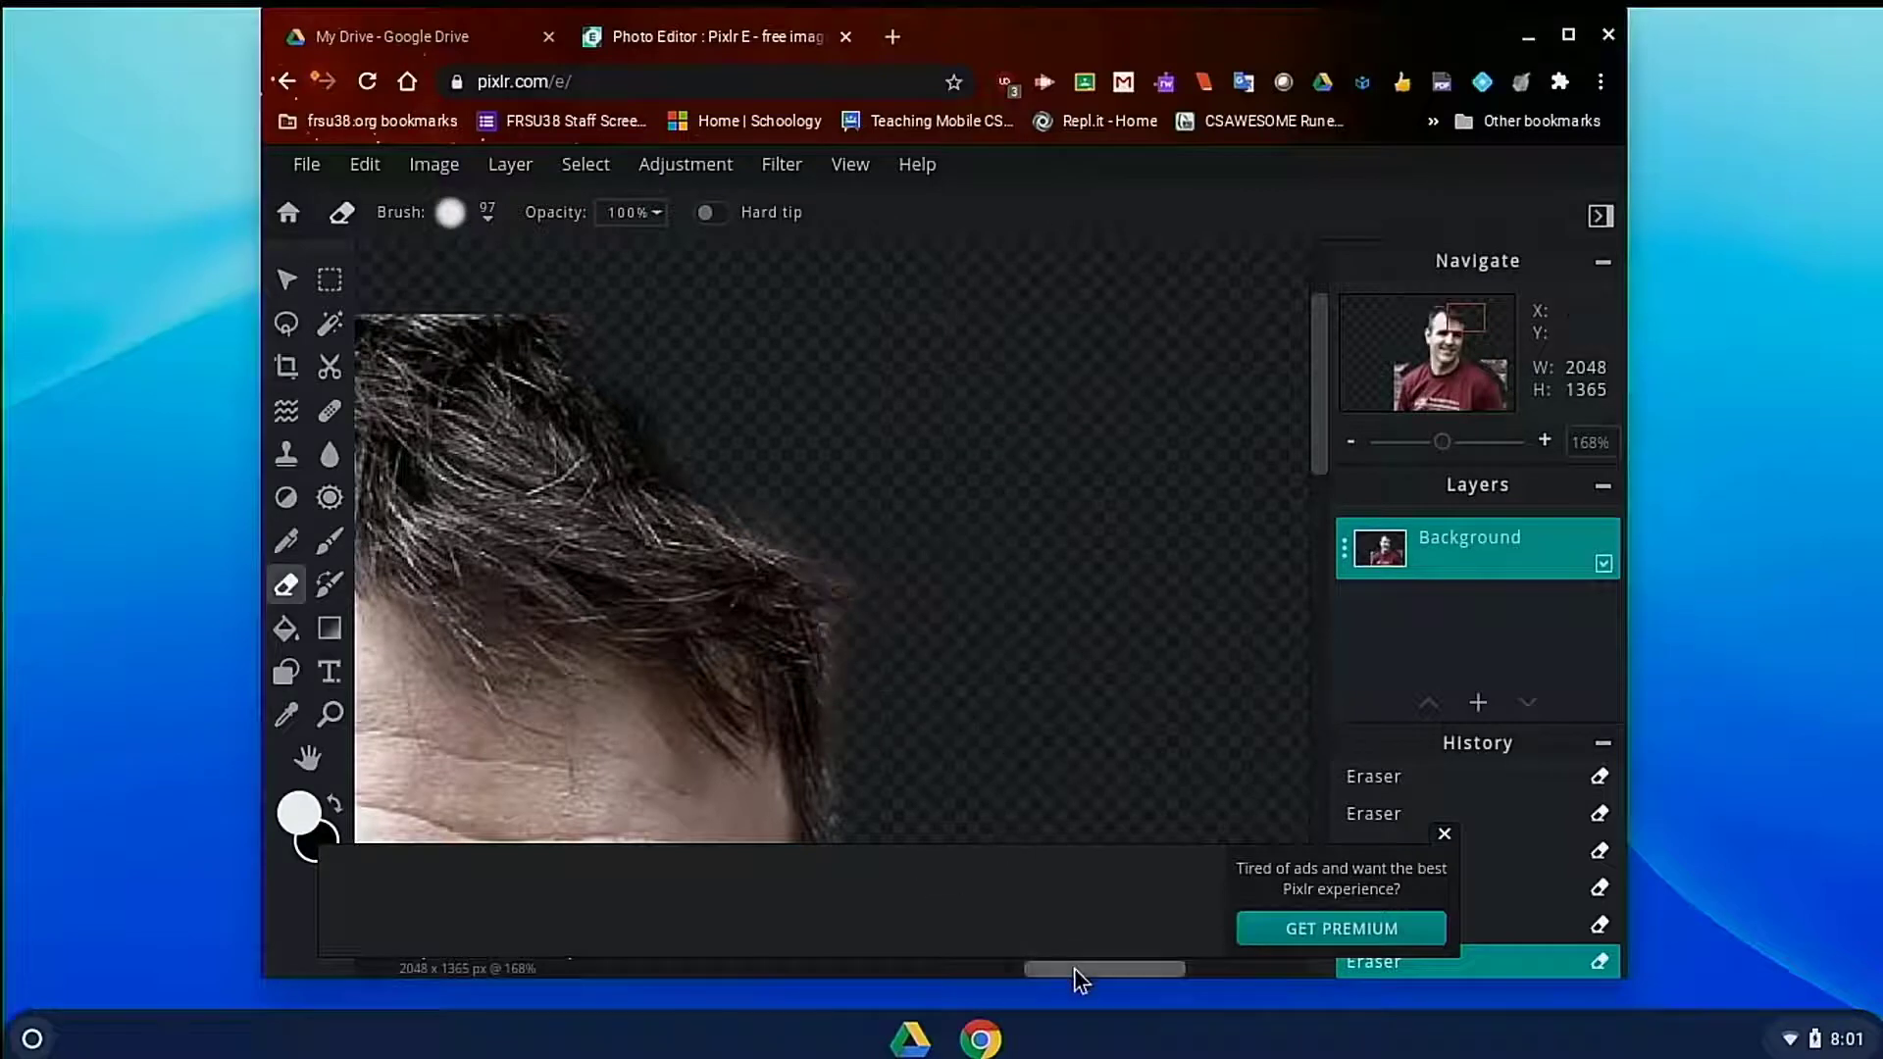
Step: Erase the leftover brick above the top of the head and soften the flat upper edge of the hair
drag(1074, 967, 981, 970)
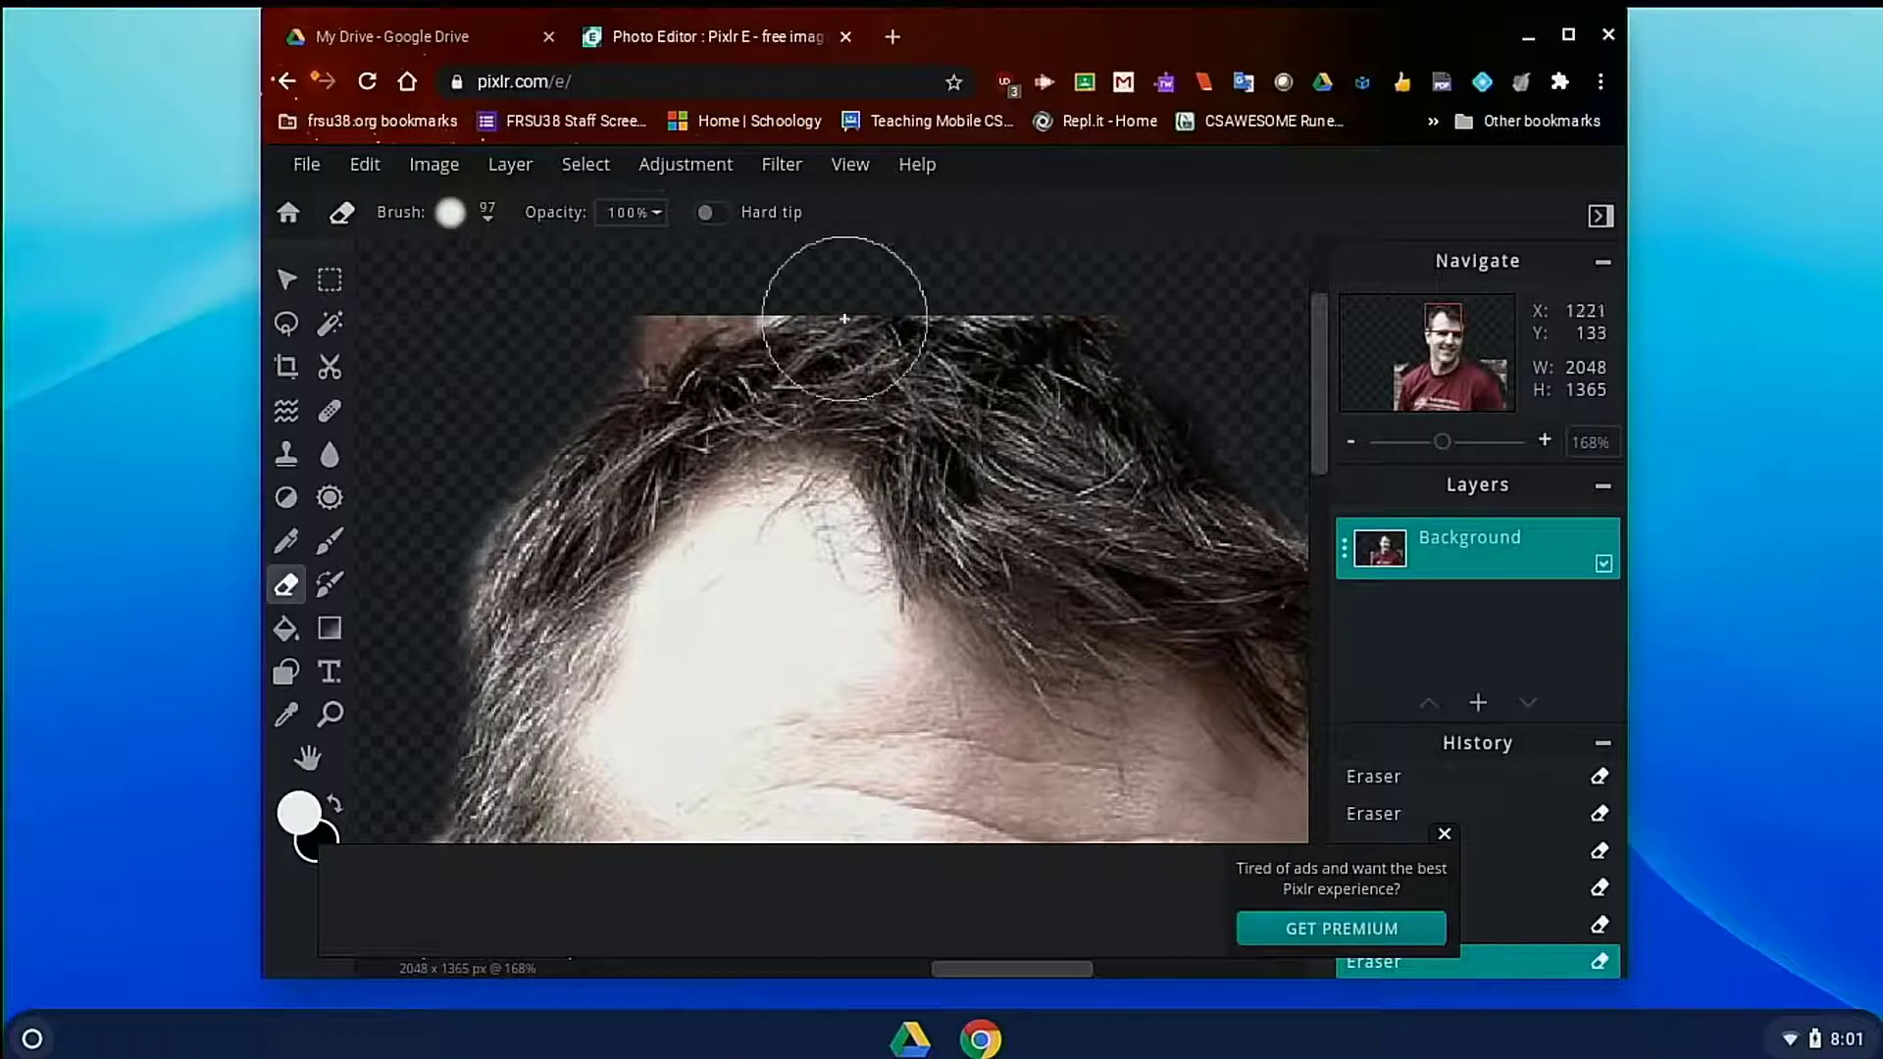
scroll(745, 299, down, 3)
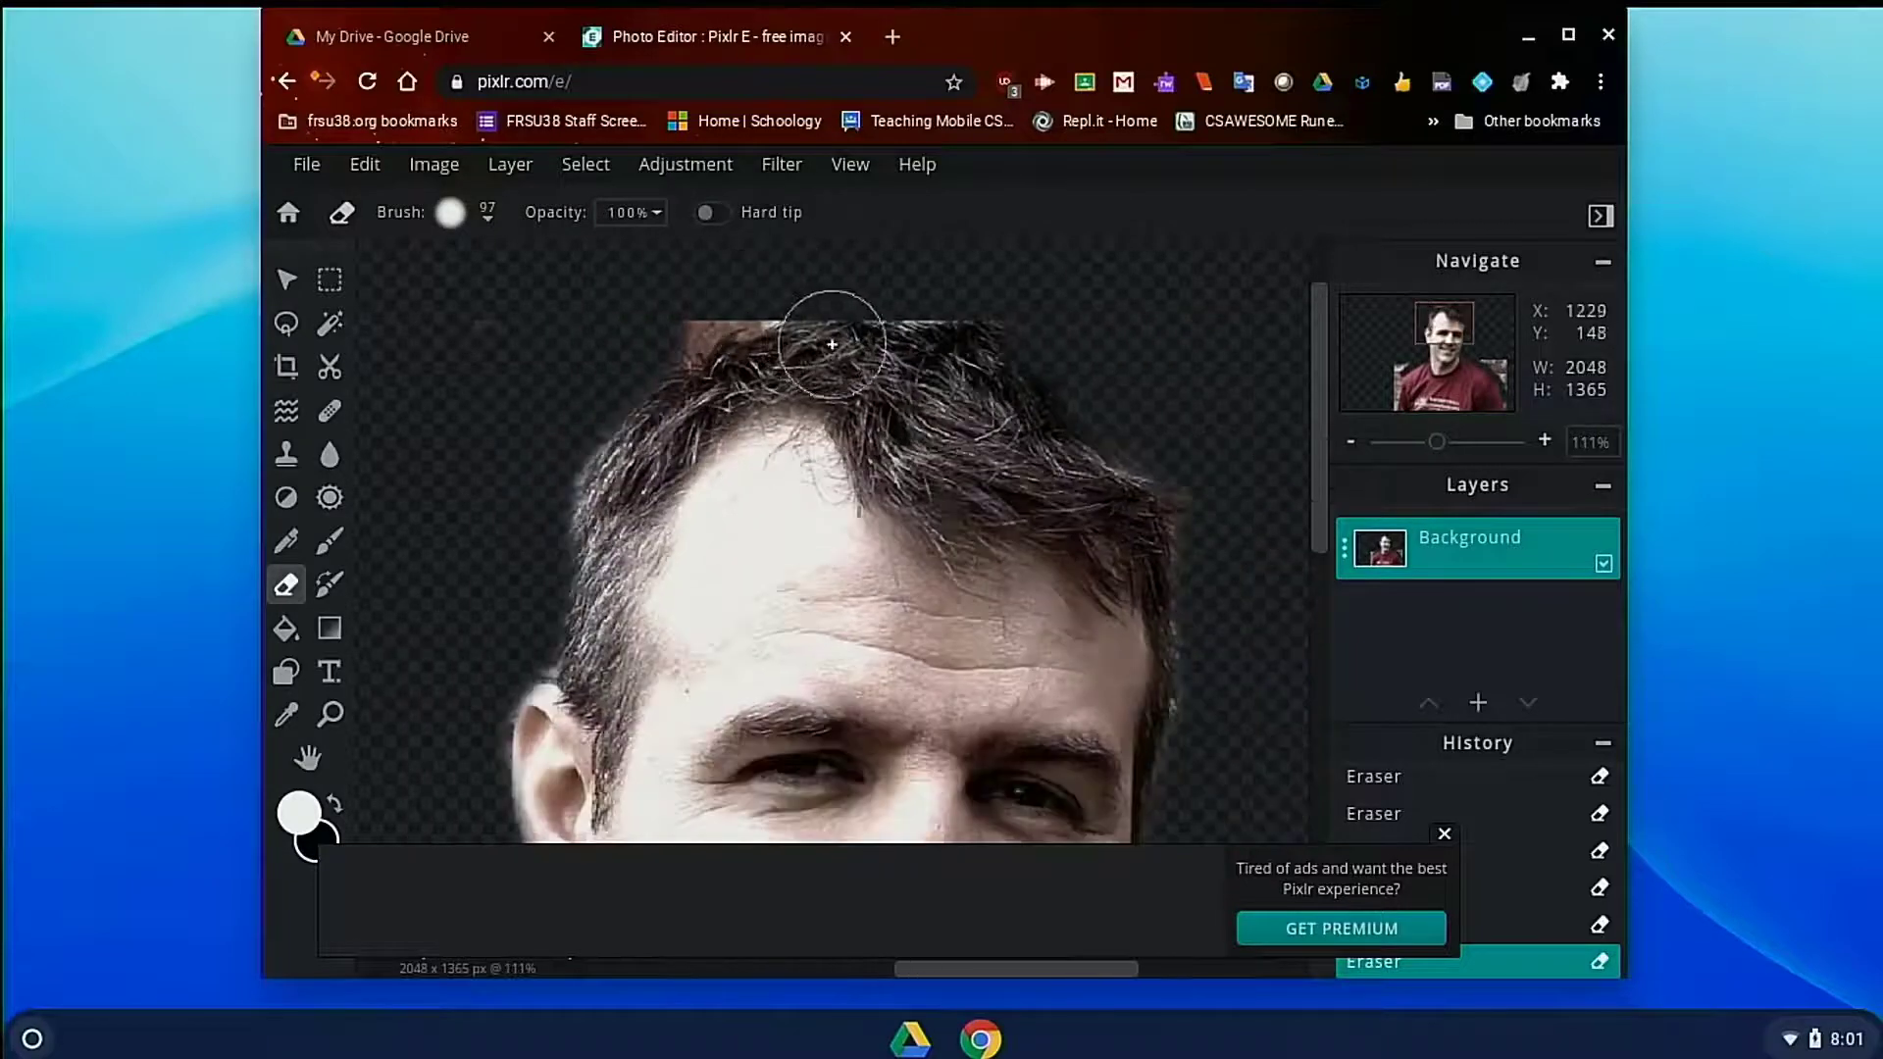
drag(1320, 412, 1327, 367)
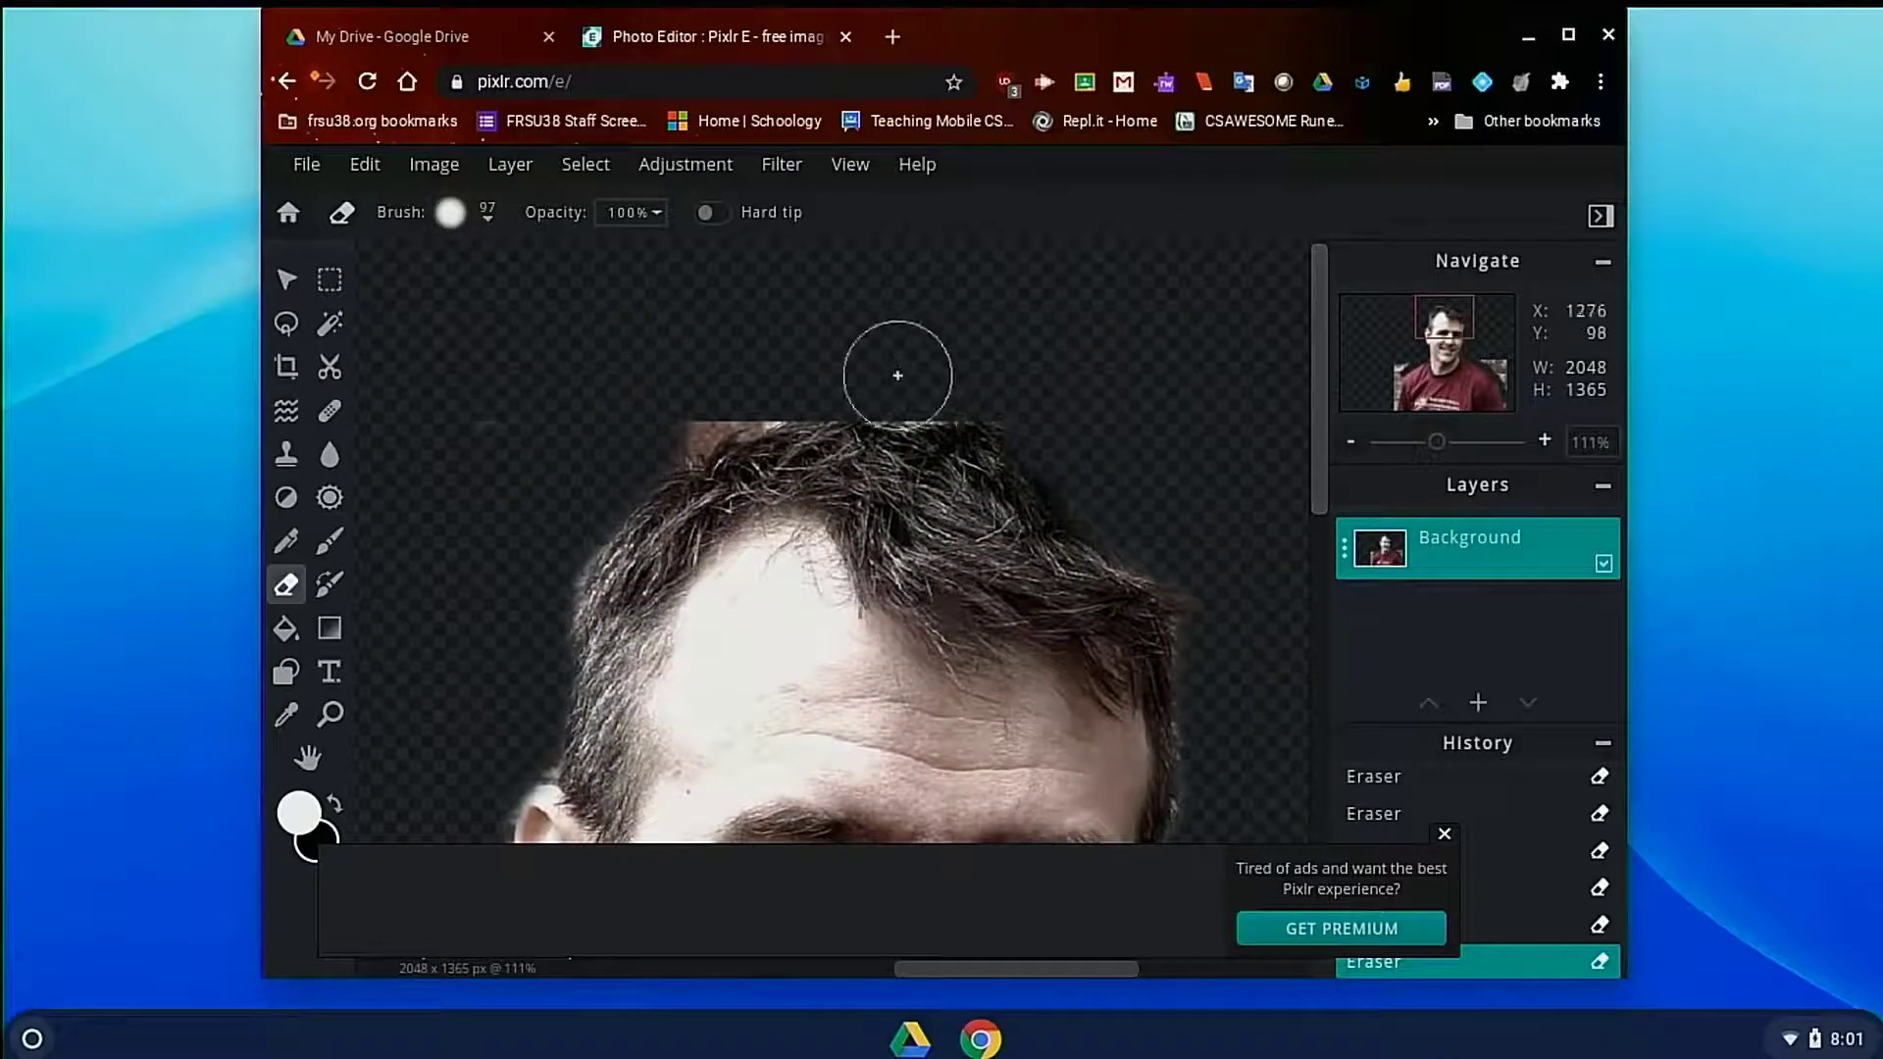
scroll(974, 383, up, 1)
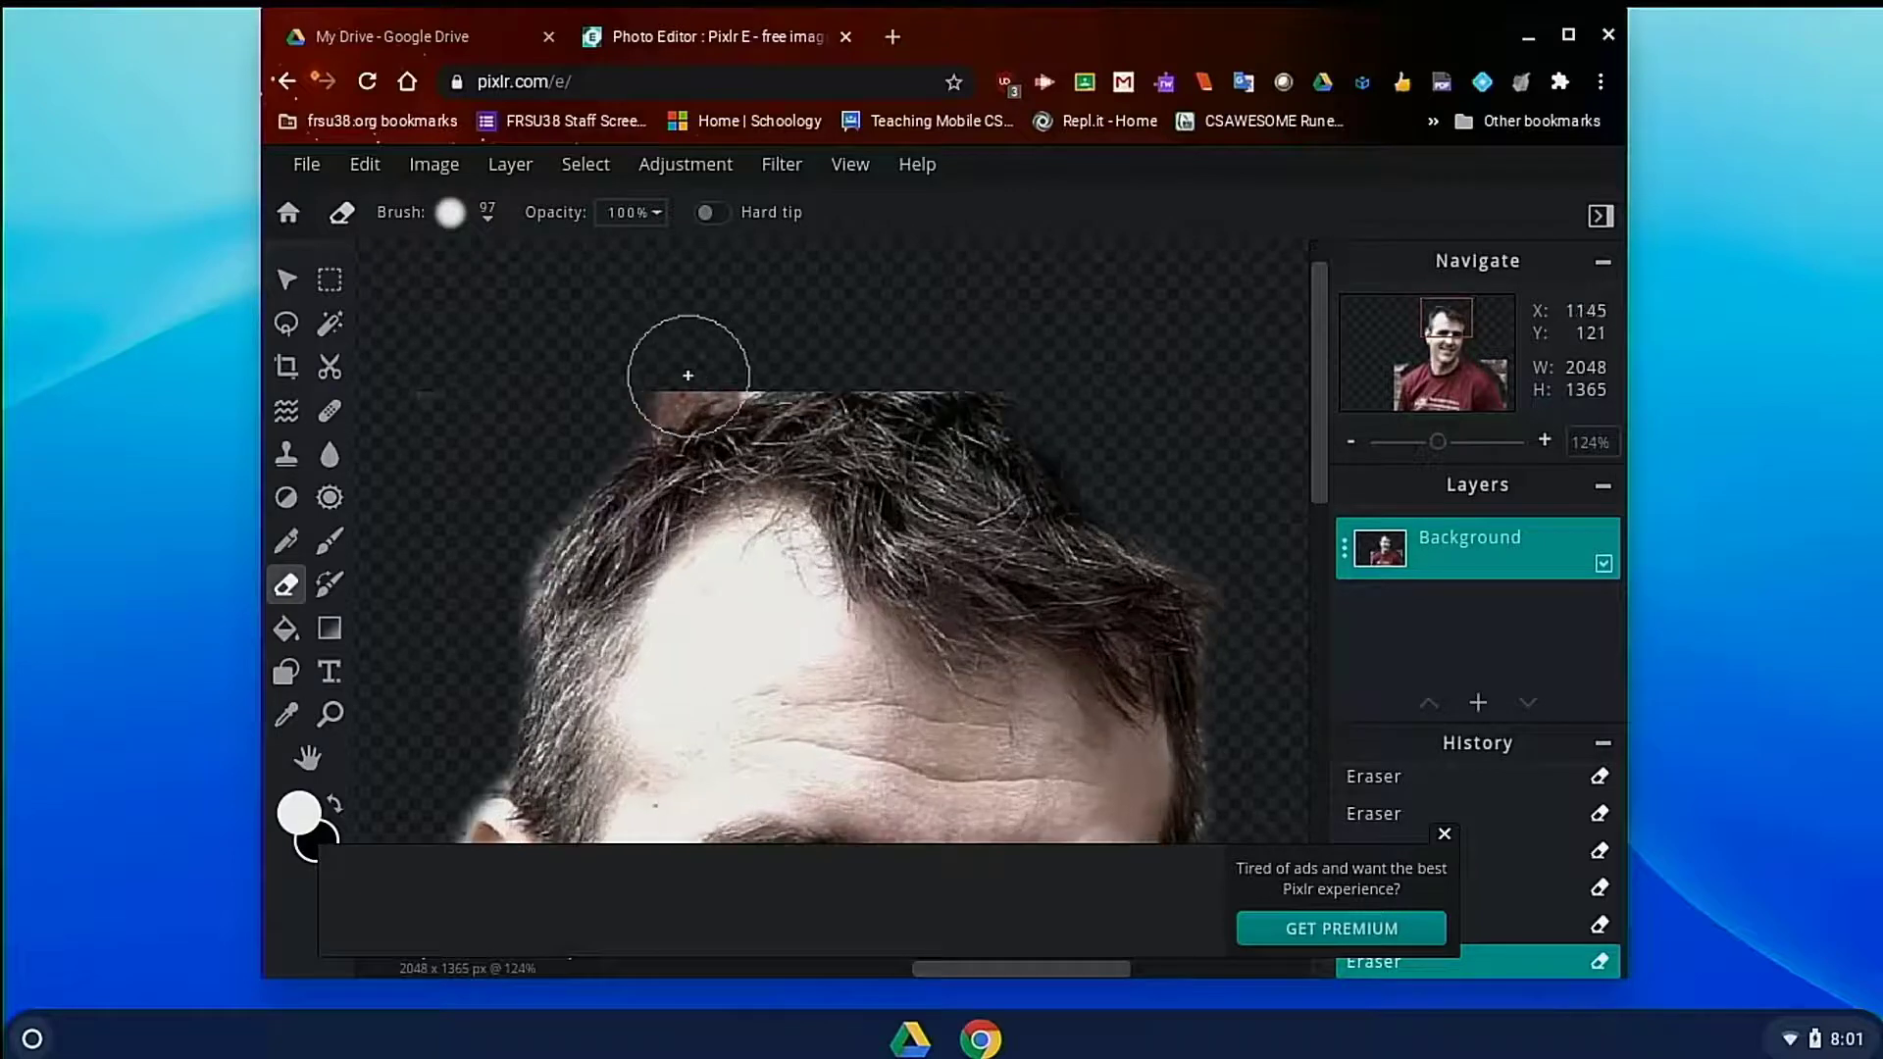
mouse_move(687, 375)
mouse_down()
mouse_move(648, 373)
mouse_move(788, 346)
mouse_move(844, 358)
mouse_move(889, 333)
mouse_move(903, 355)
mouse_move(950, 338)
mouse_move(1011, 366)
mouse_move(953, 357)
mouse_up()
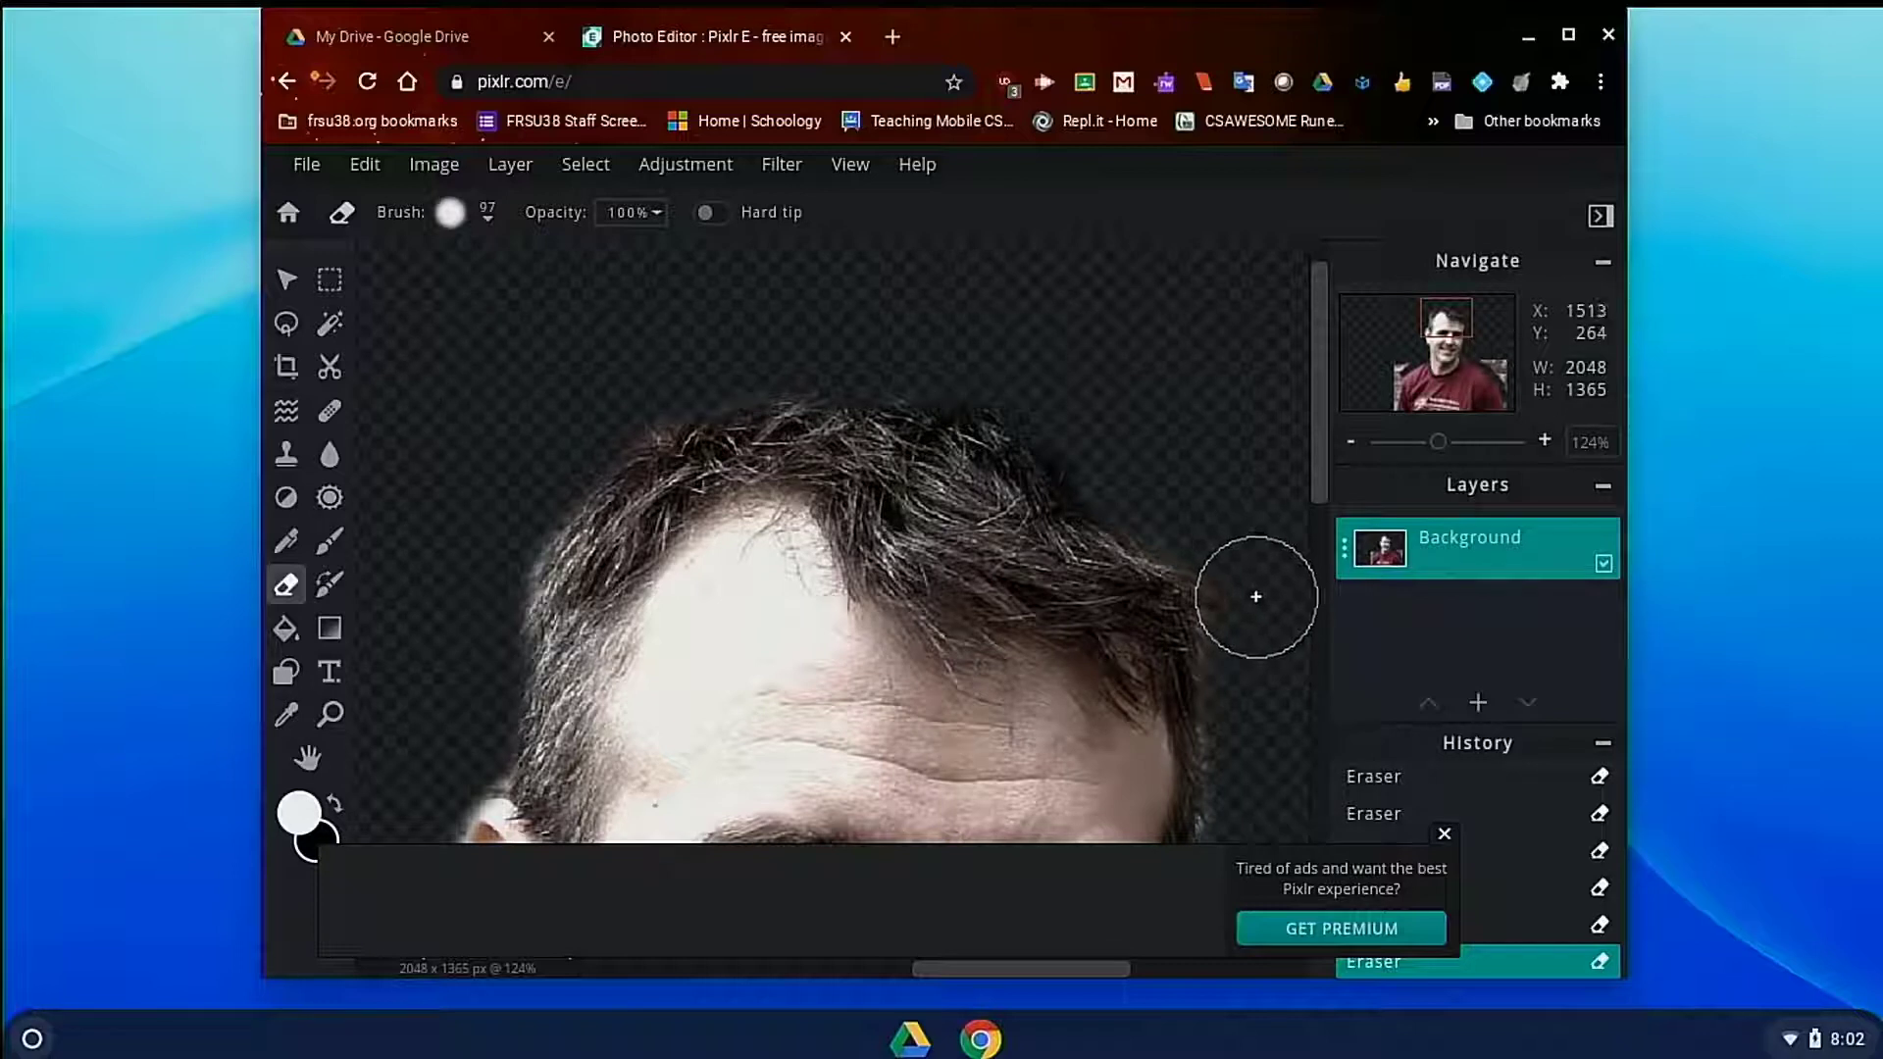
Step: Dismiss the premium ad banner, widen the browser window and reposition it on the desktop for a larger workspace
scroll(1248, 673, down, 4)
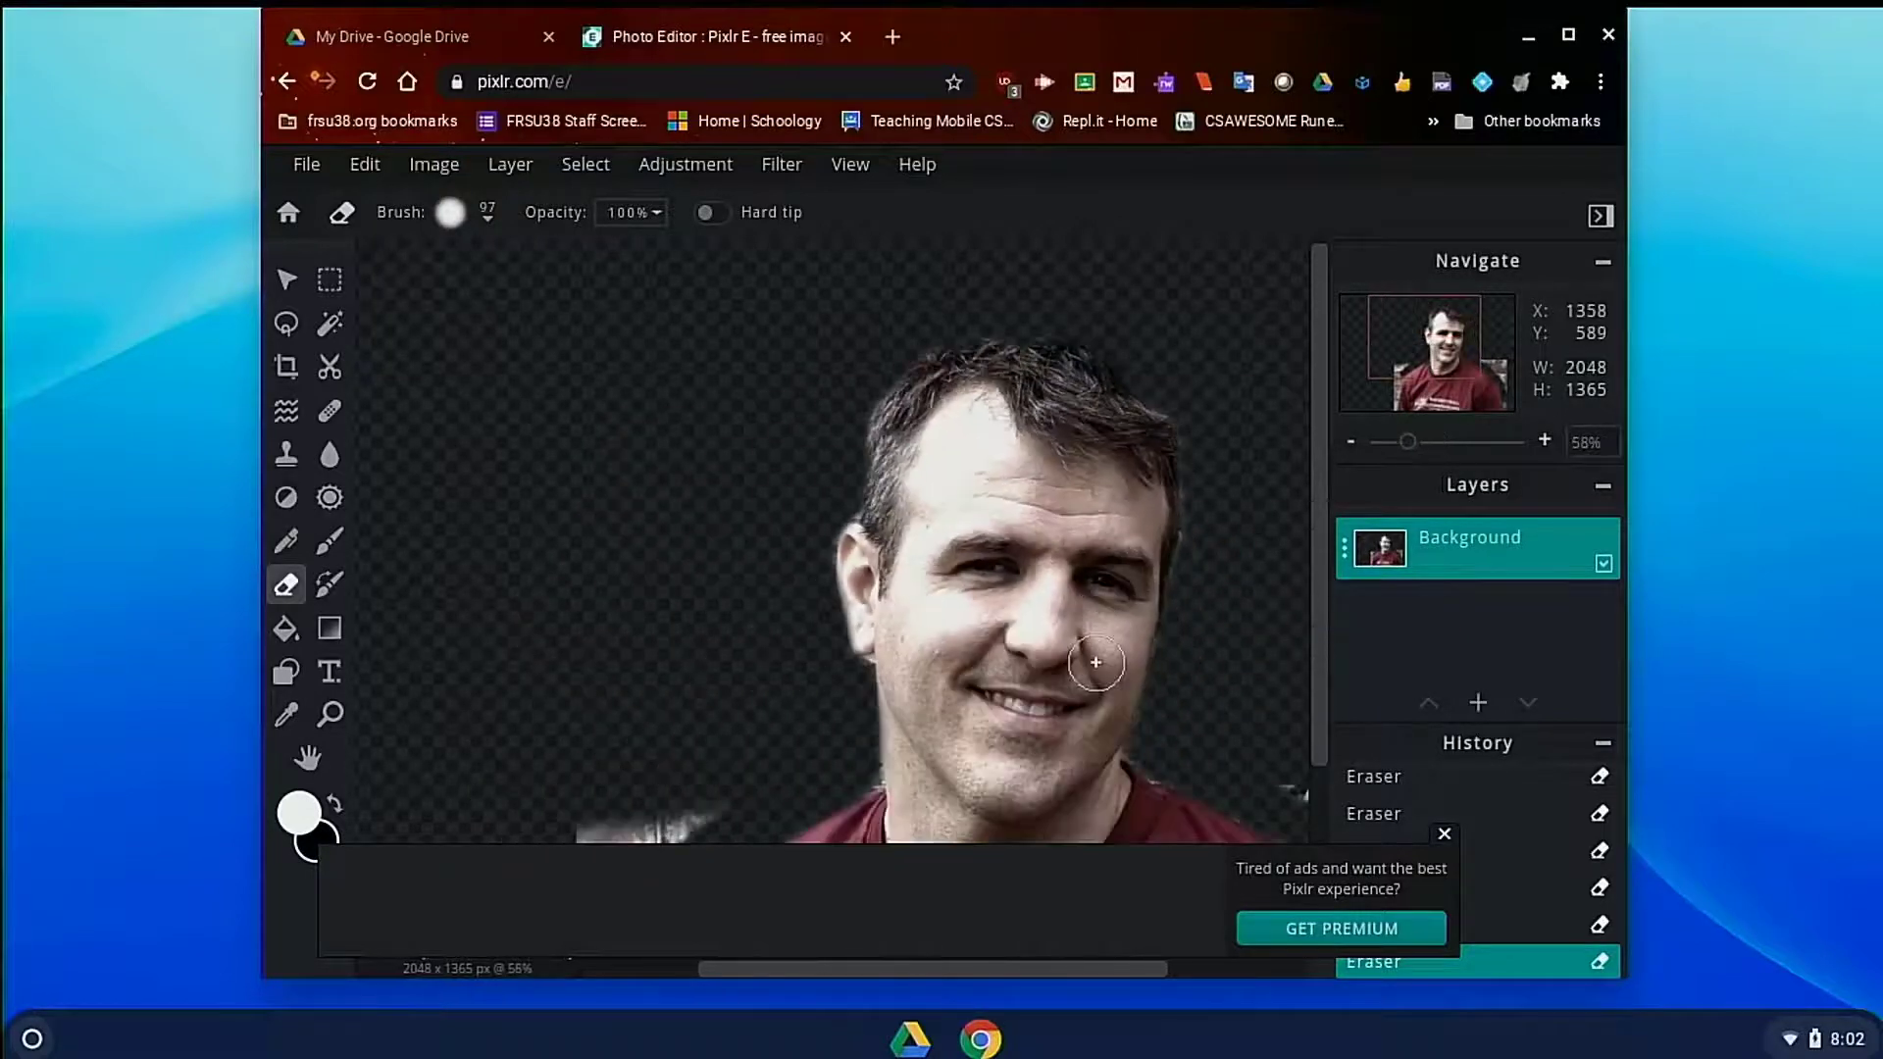
scroll(1090, 661, down, 2)
scroll(747, 763, up, 2)
scroll(691, 719, down, 4)
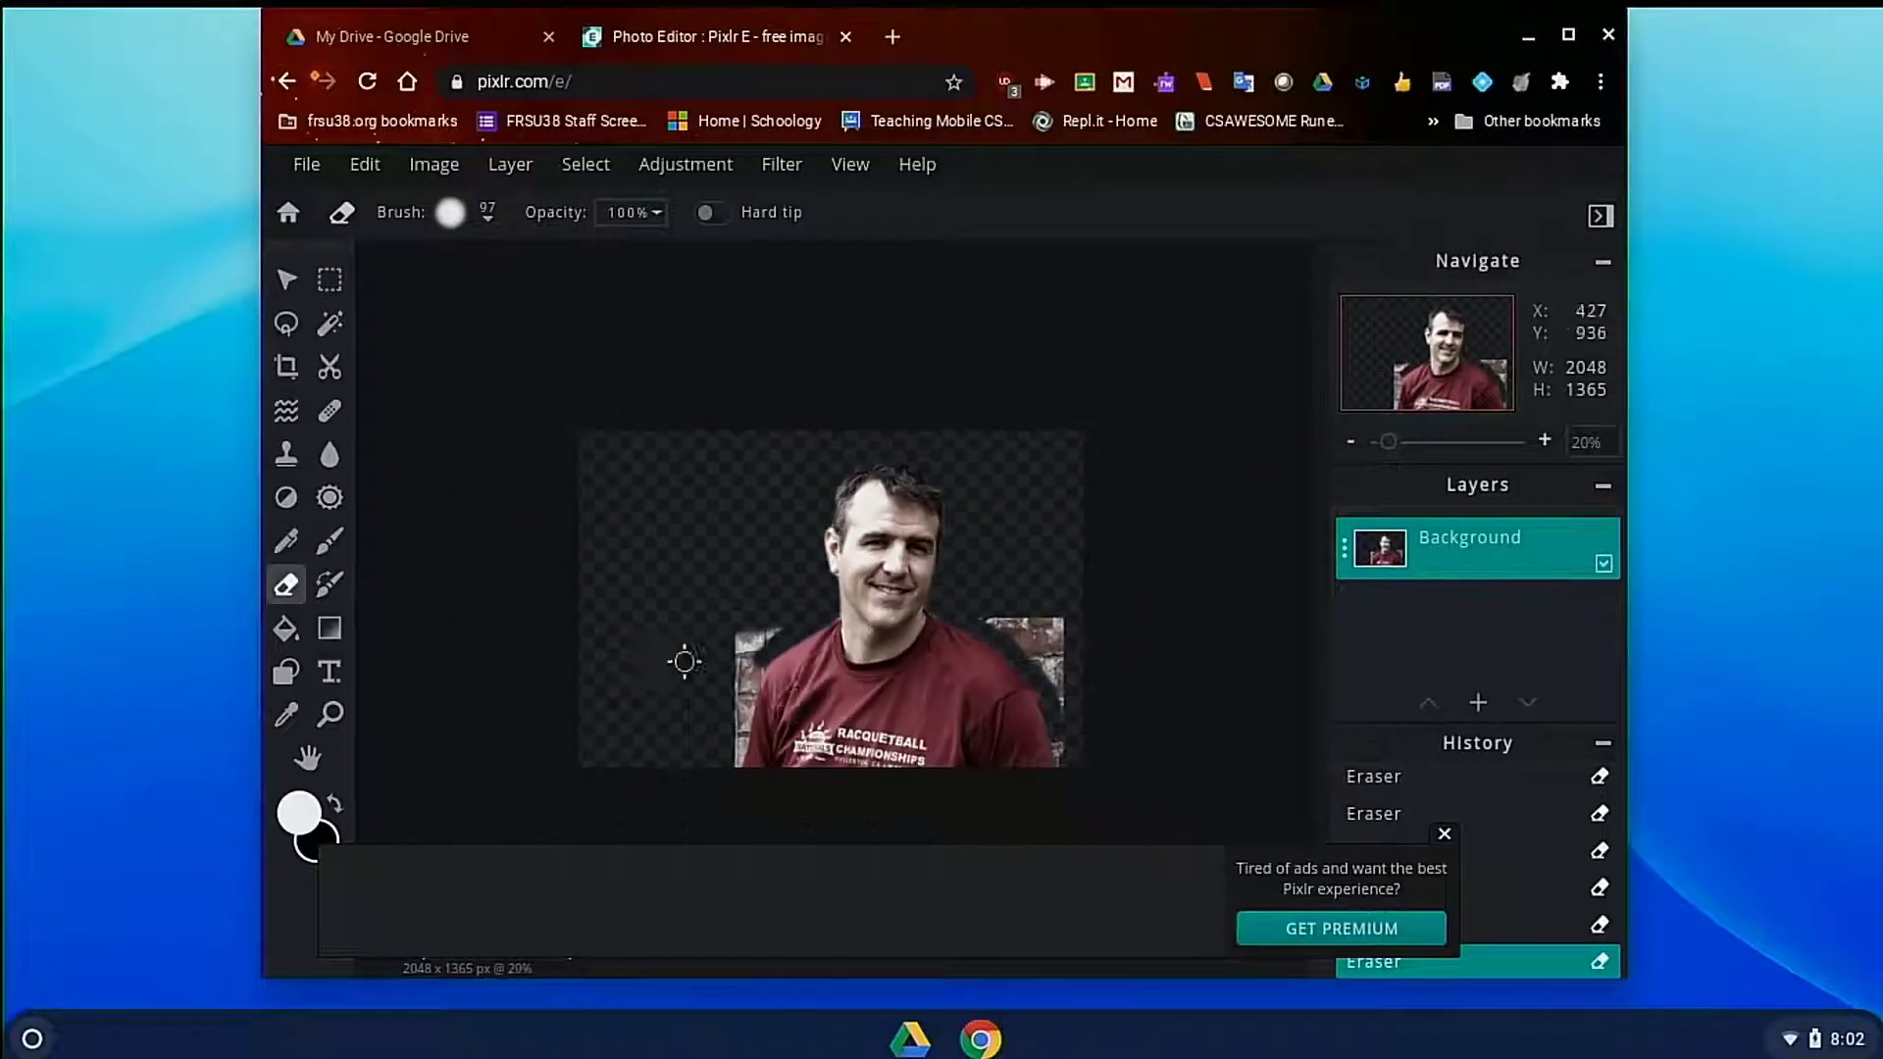
scroll(1070, 765, up, 5)
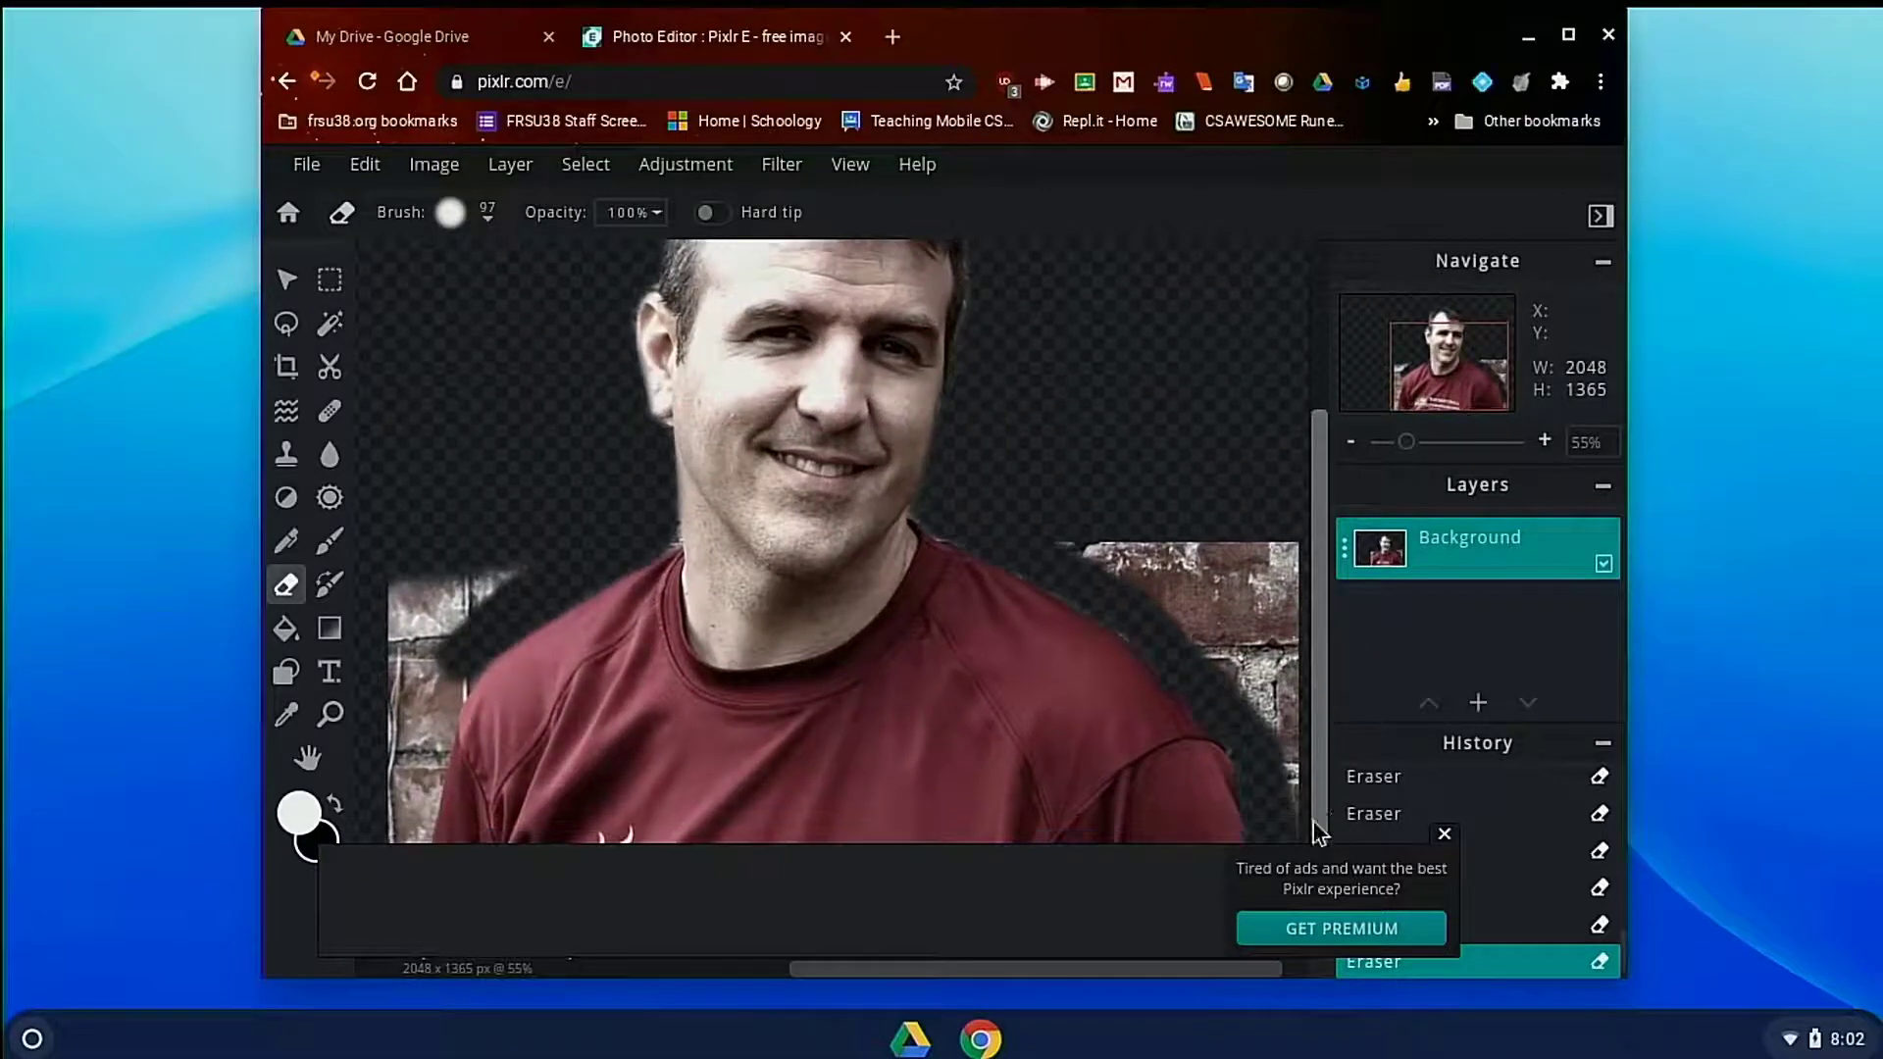
scroll(1121, 811, up, 2)
scroll(1206, 807, down, 3)
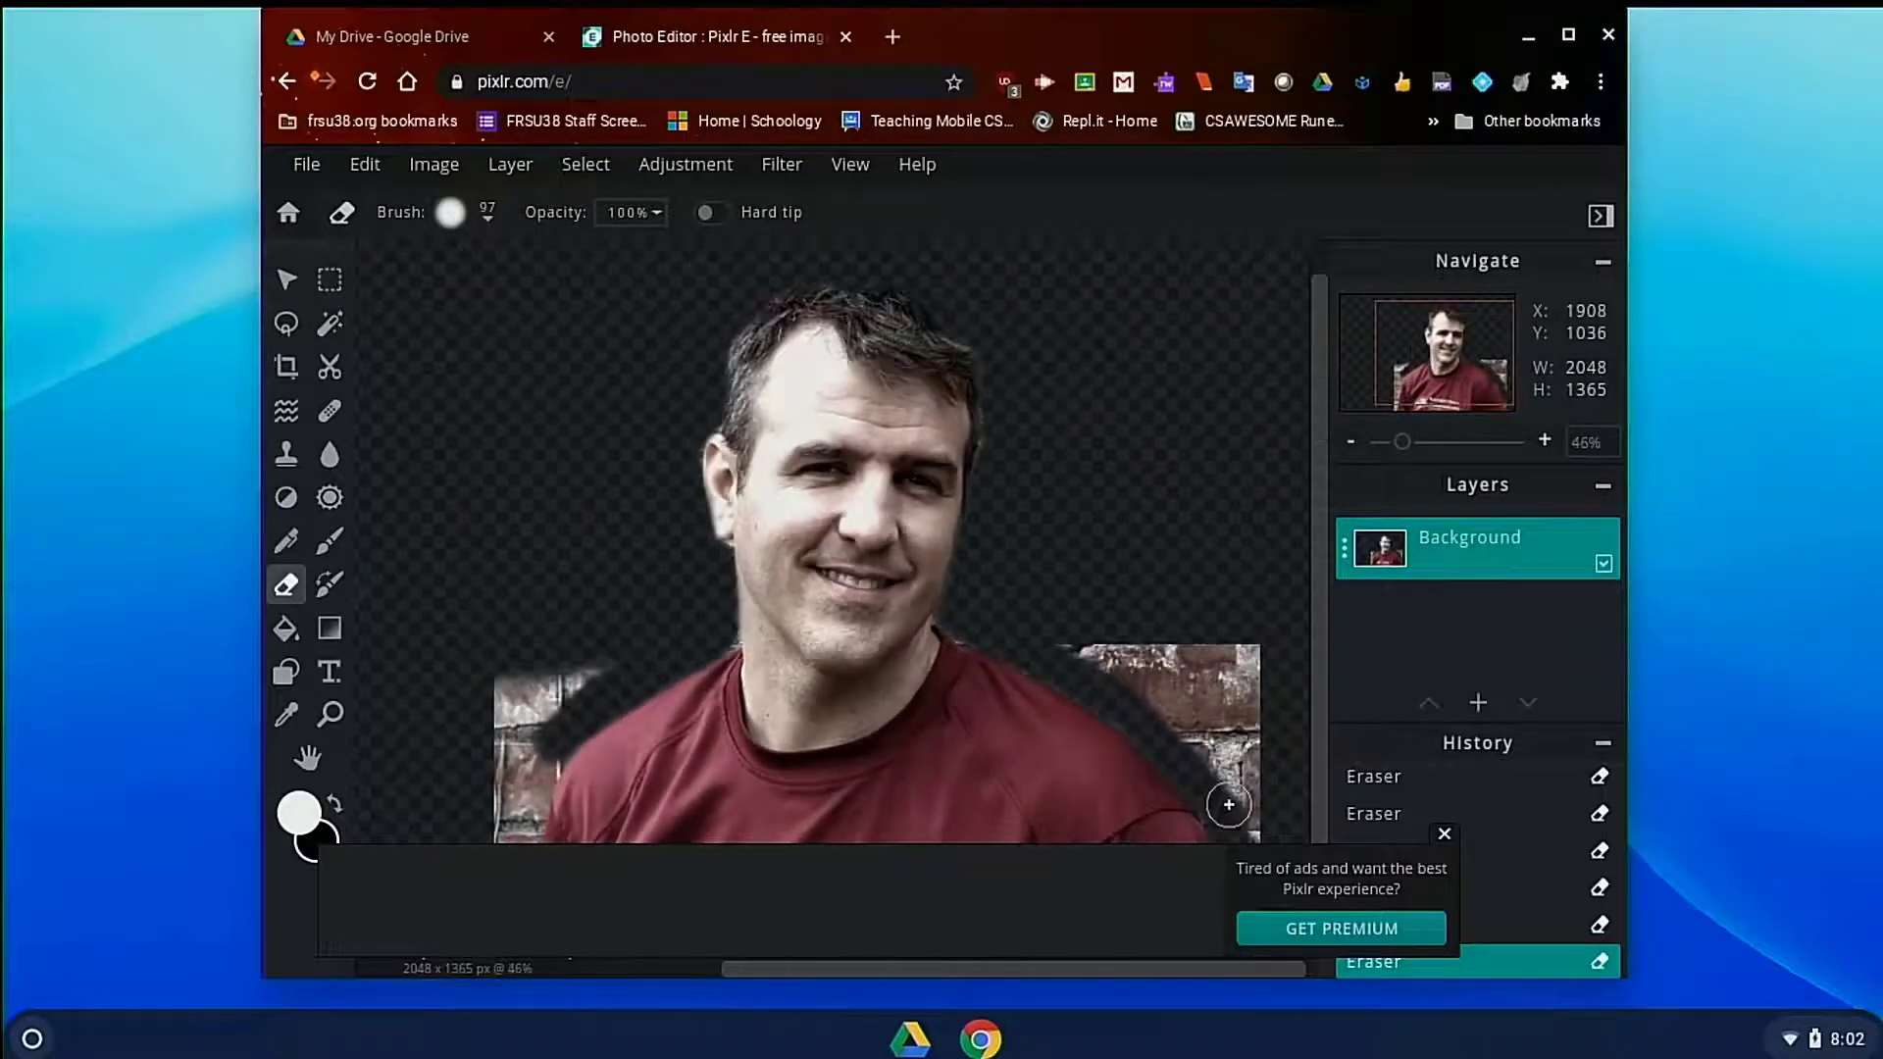
scroll(1237, 804, up, 2)
click(1443, 833)
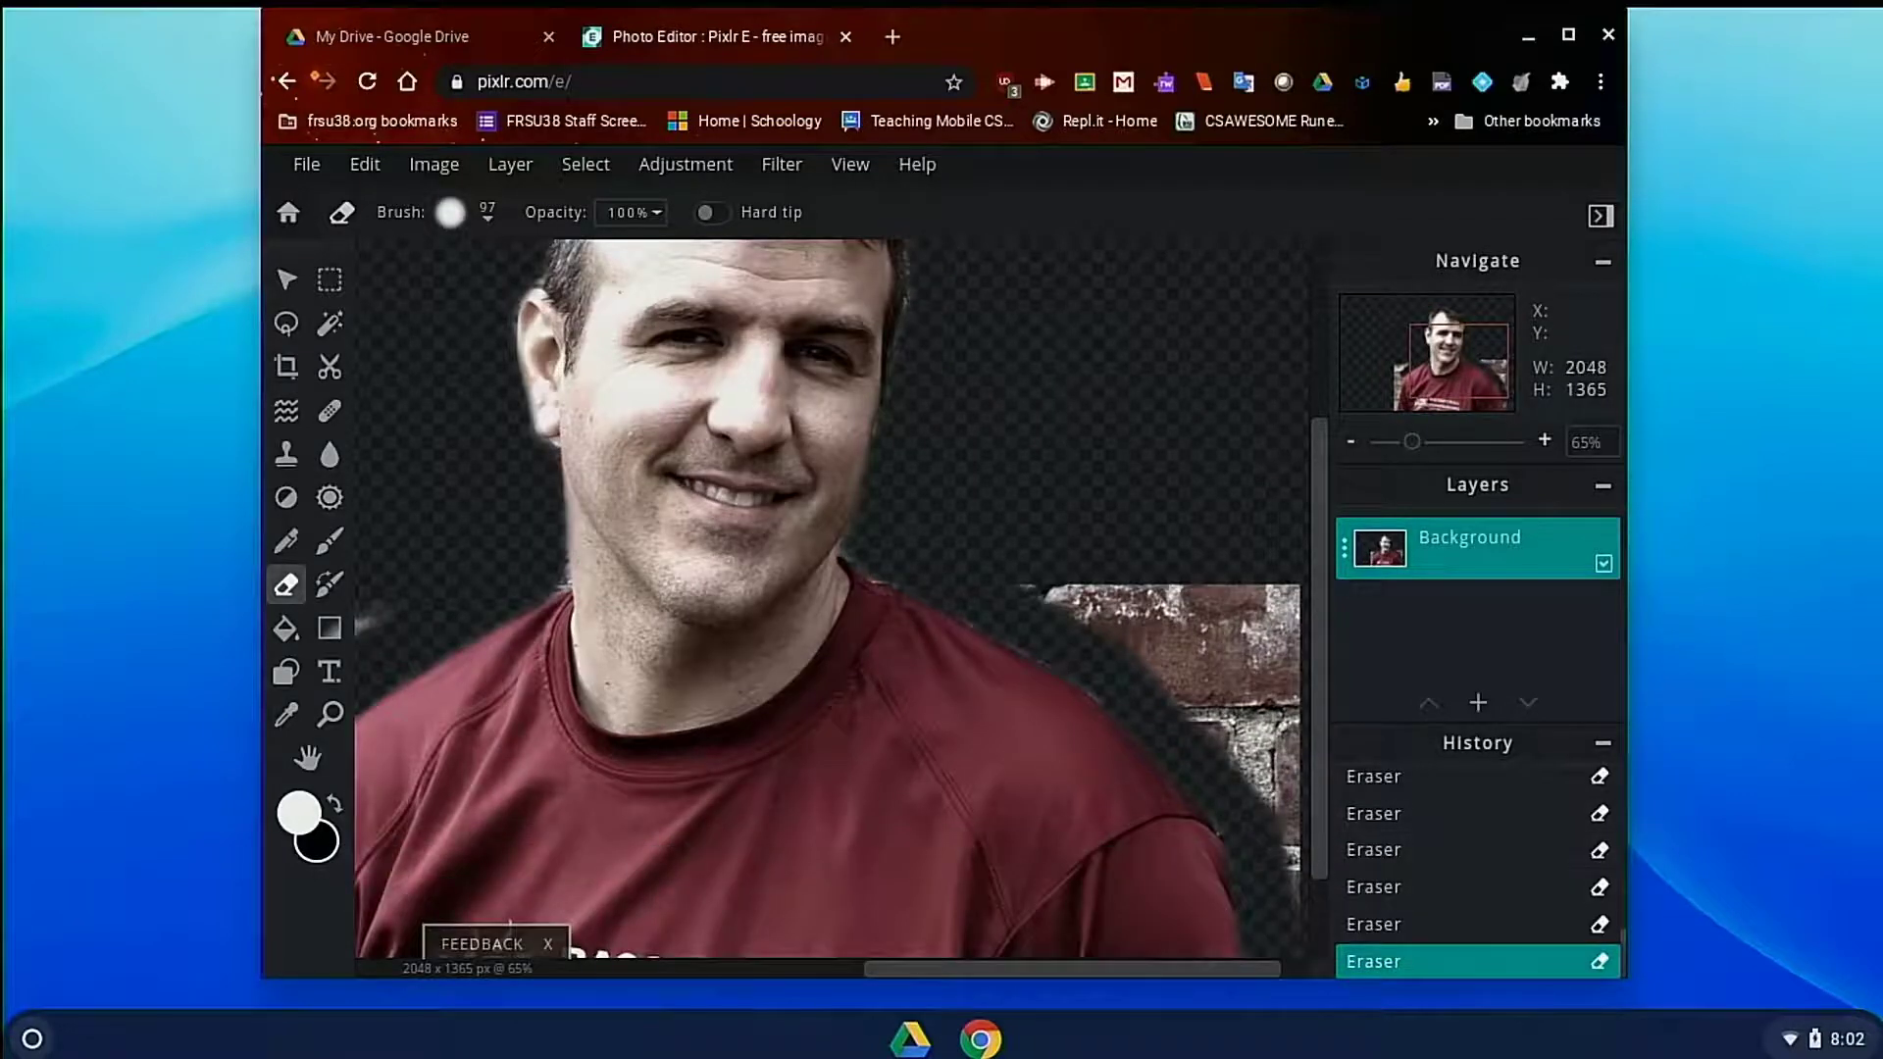
scroll(1191, 735, down, 2)
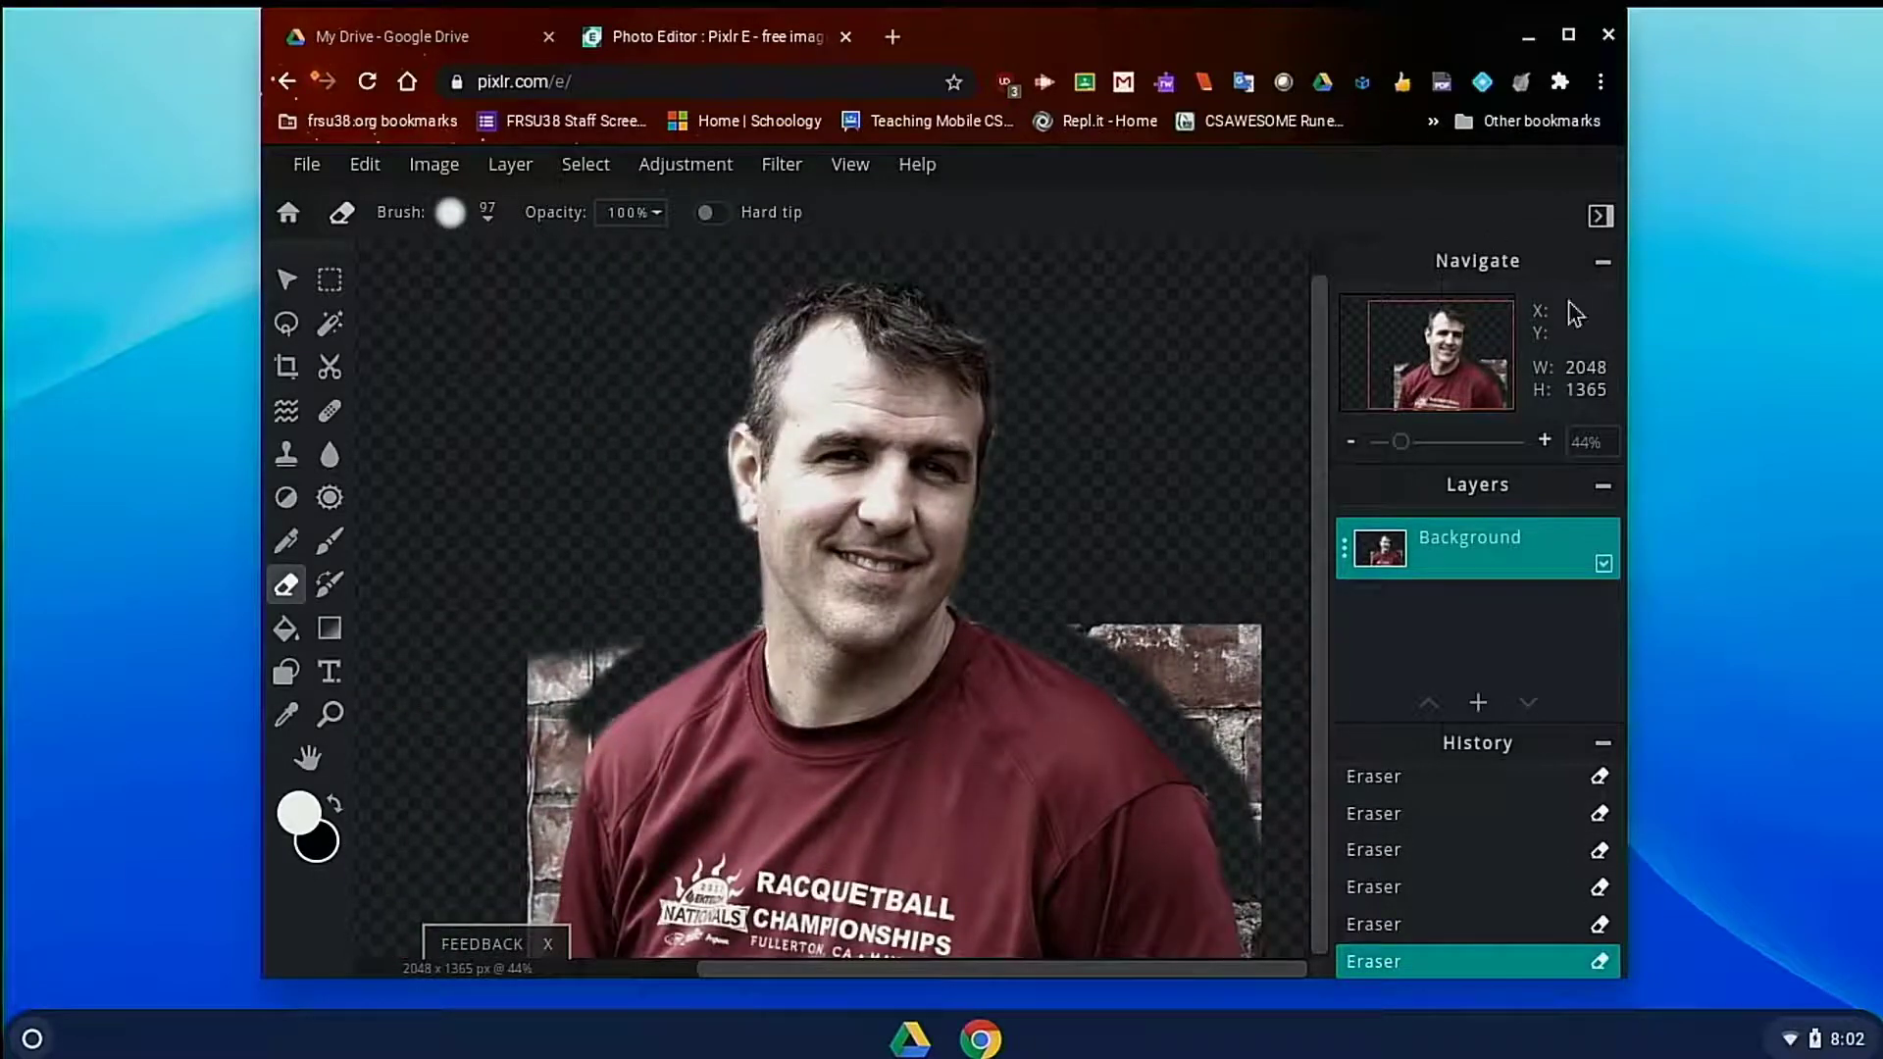
drag(1625, 300, 1790, 296)
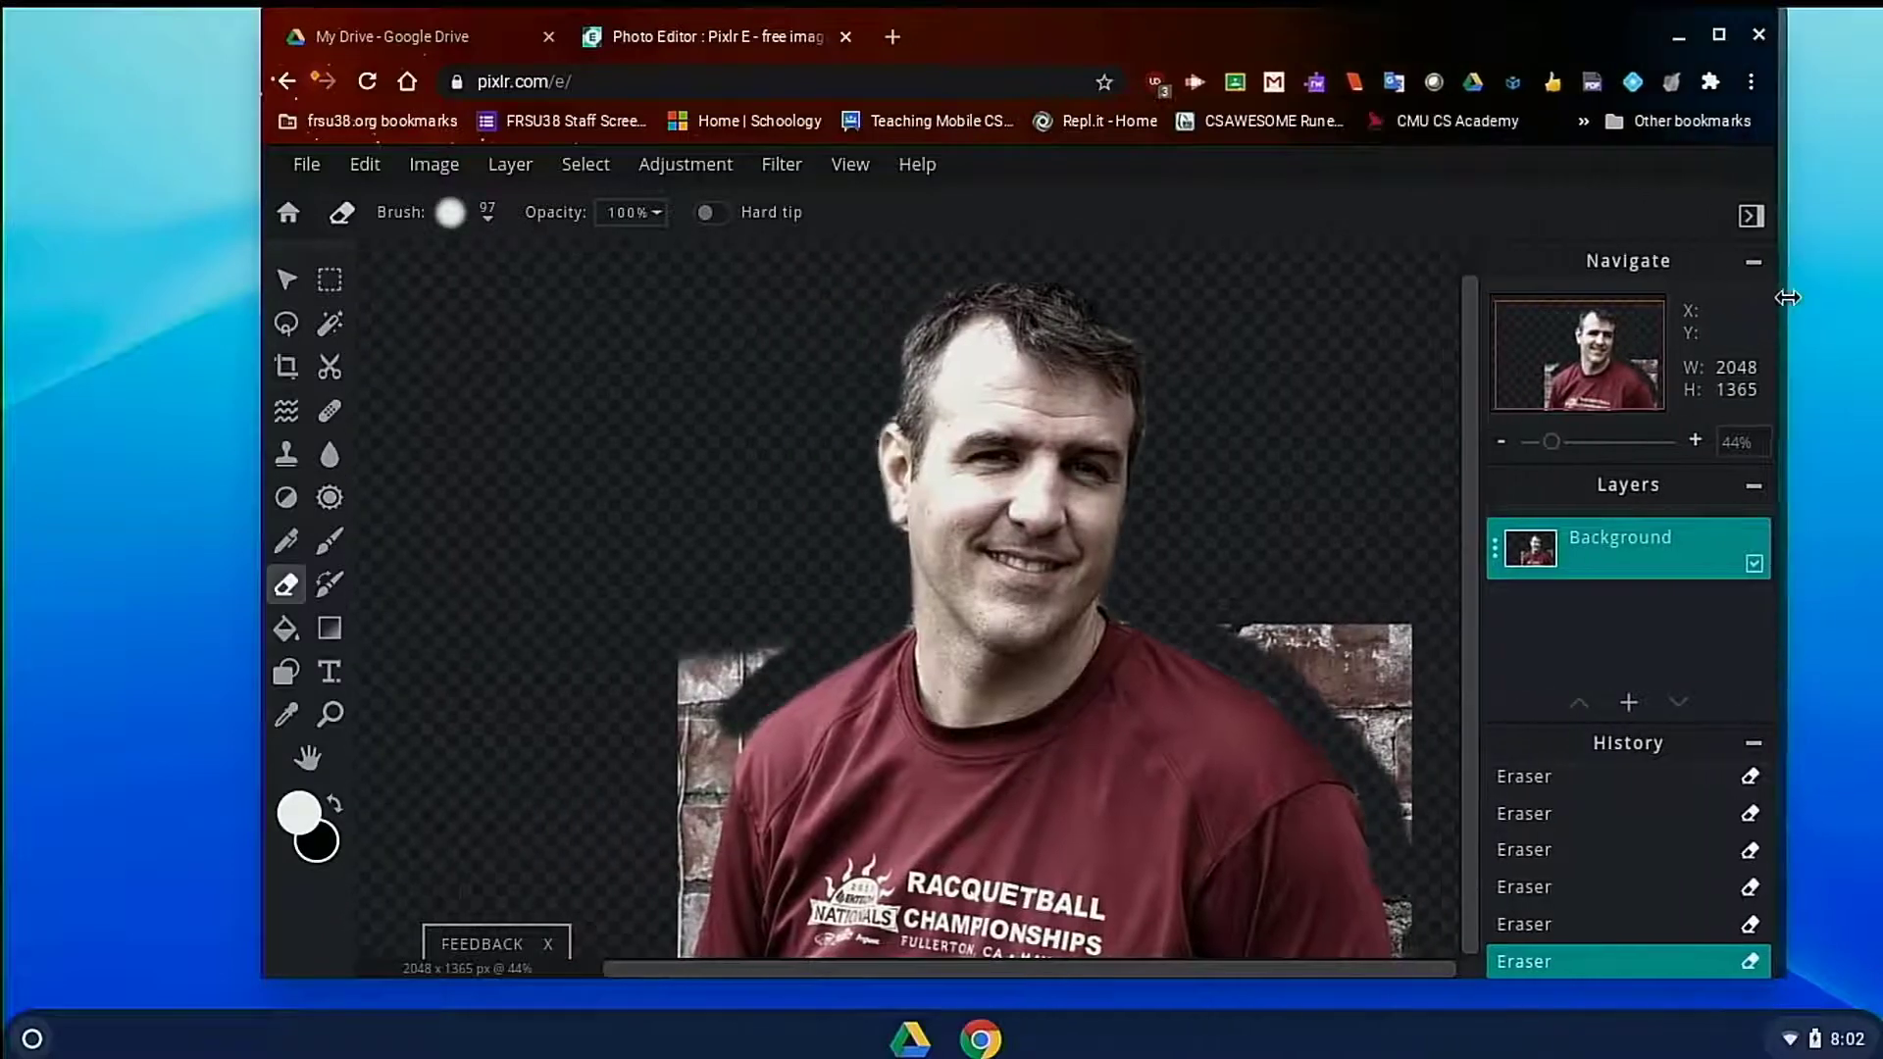
drag(968, 44, 823, 40)
Step: Erase the remaining brick wall patches beside both shoulders and arms
mouse_move(1278, 937)
mouse_down()
mouse_move(1269, 903)
mouse_move(1279, 939)
mouse_up()
mouse_move(1274, 872)
mouse_down()
mouse_move(1281, 604)
mouse_move(1238, 647)
mouse_move(1164, 649)
mouse_move(1084, 621)
mouse_up()
mouse_move(486, 936)
mouse_down()
mouse_move(541, 953)
mouse_move(585, 636)
mouse_move(655, 634)
mouse_move(597, 720)
mouse_move(559, 863)
mouse_up()
Step: Reduce the Eraser brush size to 41 for finer cleanup around the neck and face
scroll(1225, 666, up, 2)
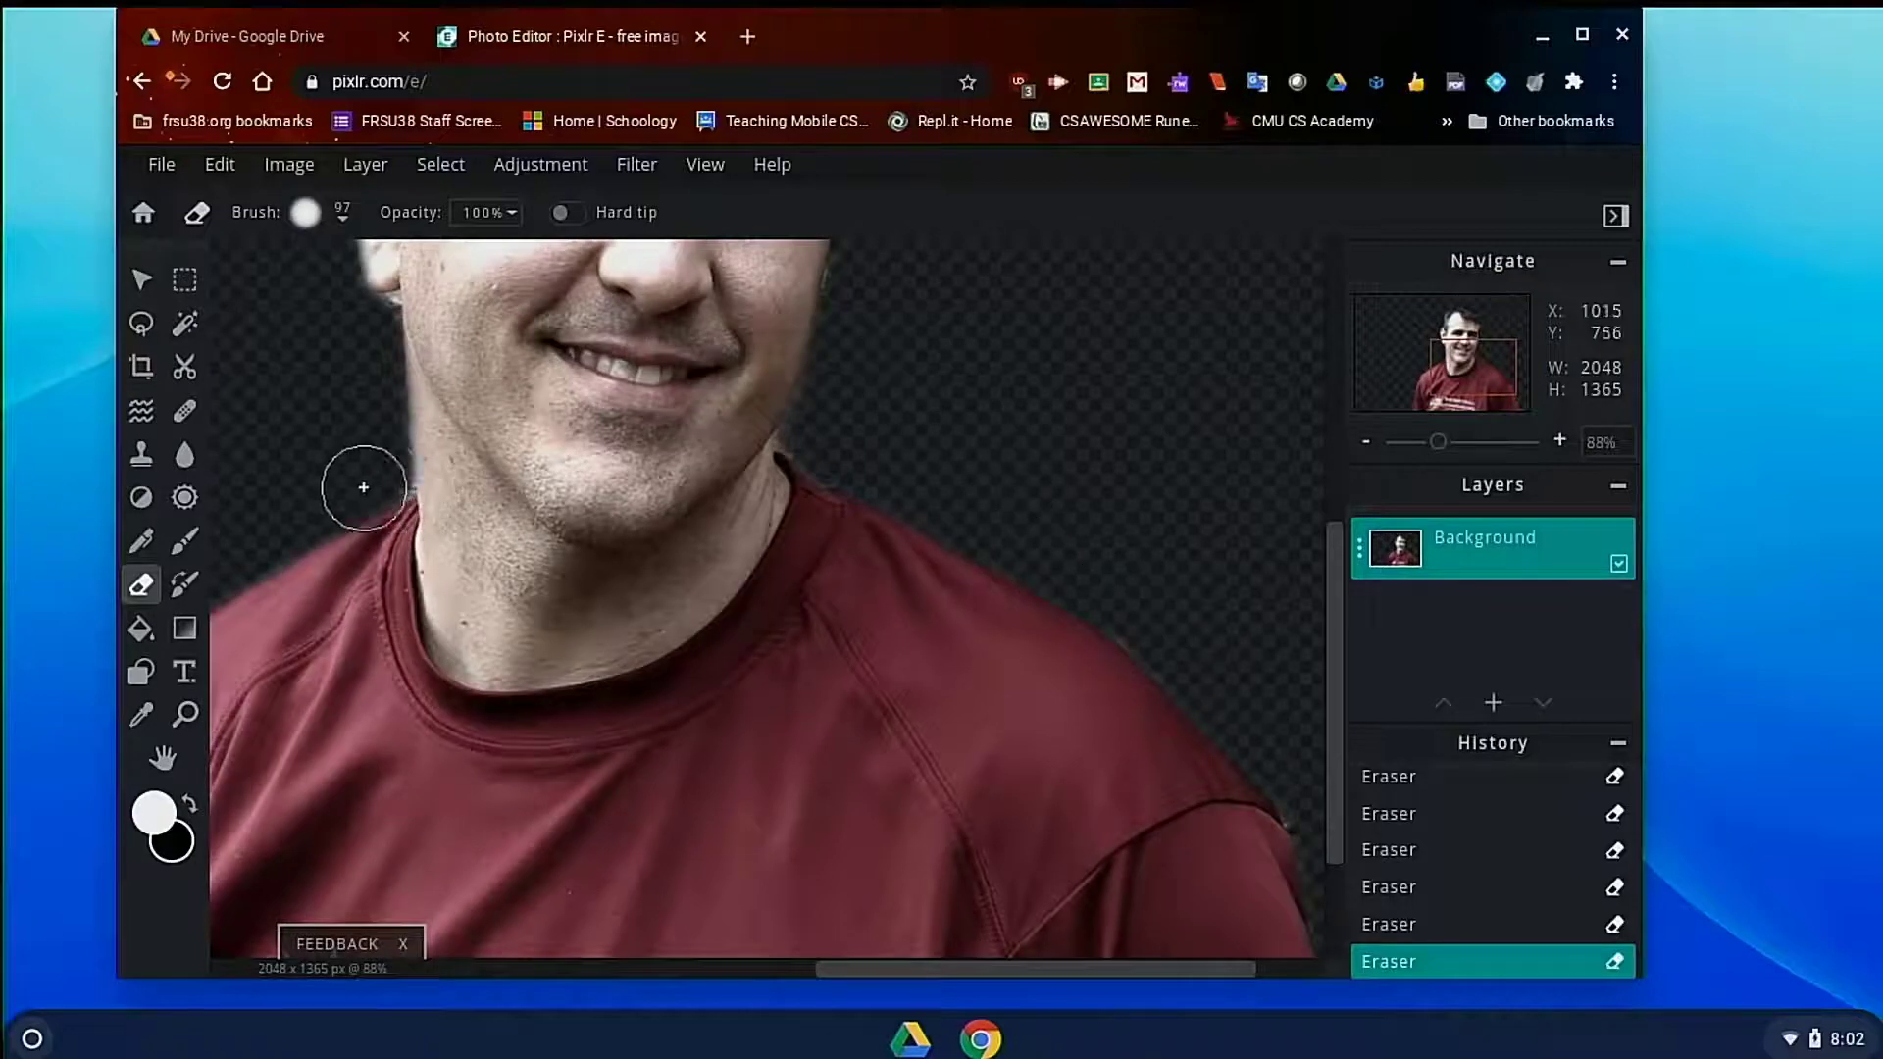
scroll(365, 451, up, 1)
click(341, 213)
drag(335, 302, 324, 302)
click(992, 348)
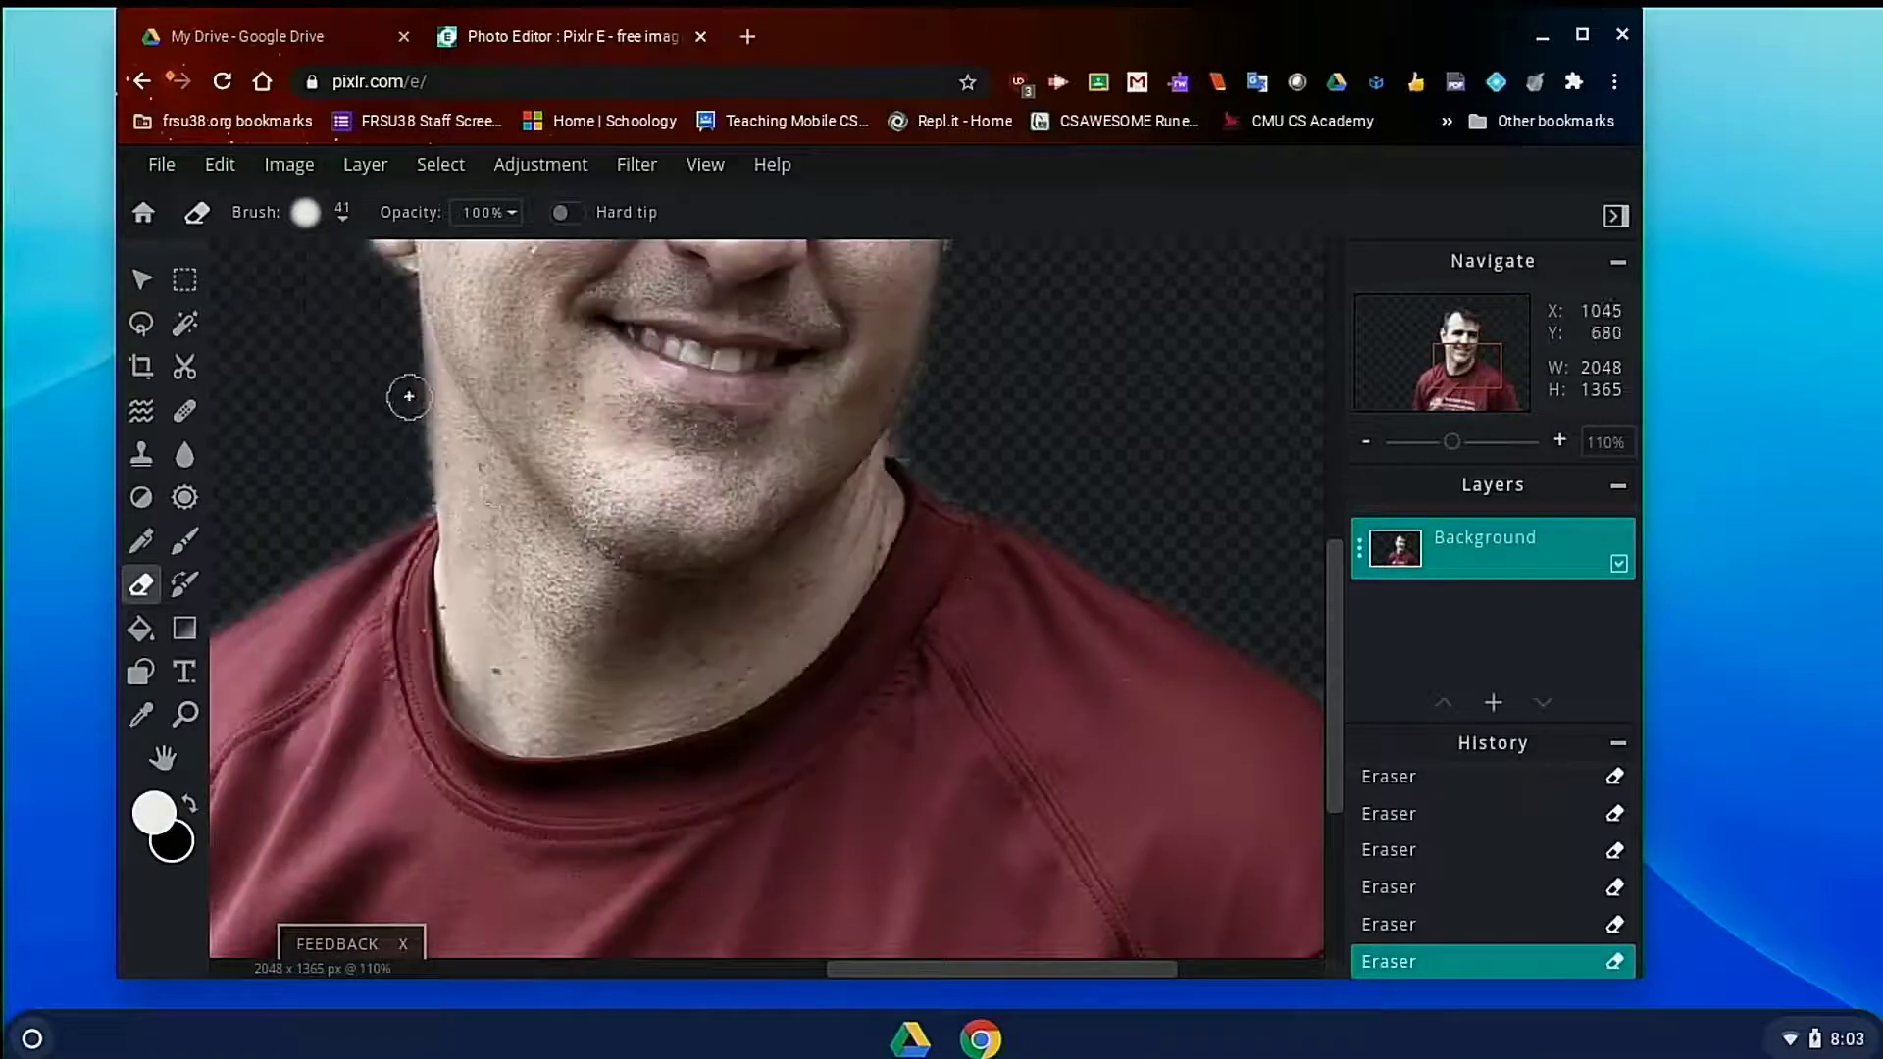
Step: Erase the leftover background fringe between the top of the image-left ear and the hair
scroll(1088, 519, down, 1)
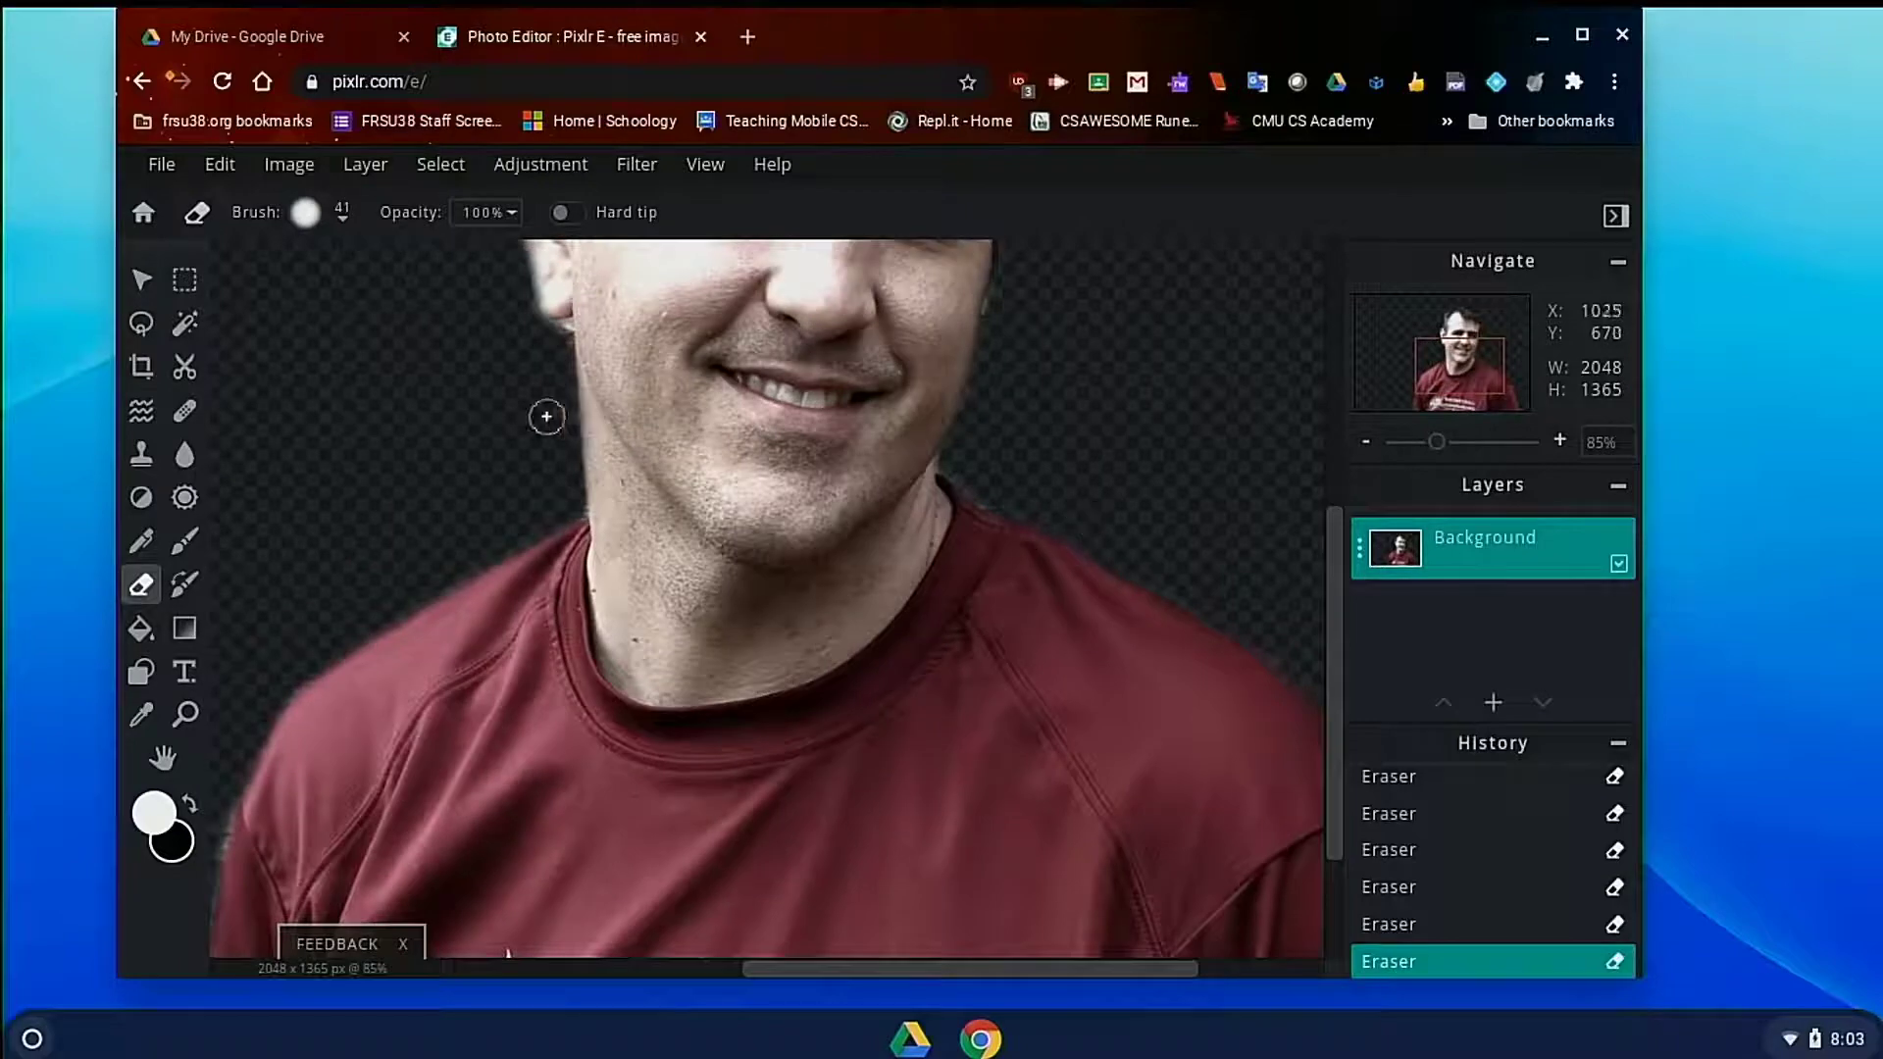
scroll(547, 417, up, 1)
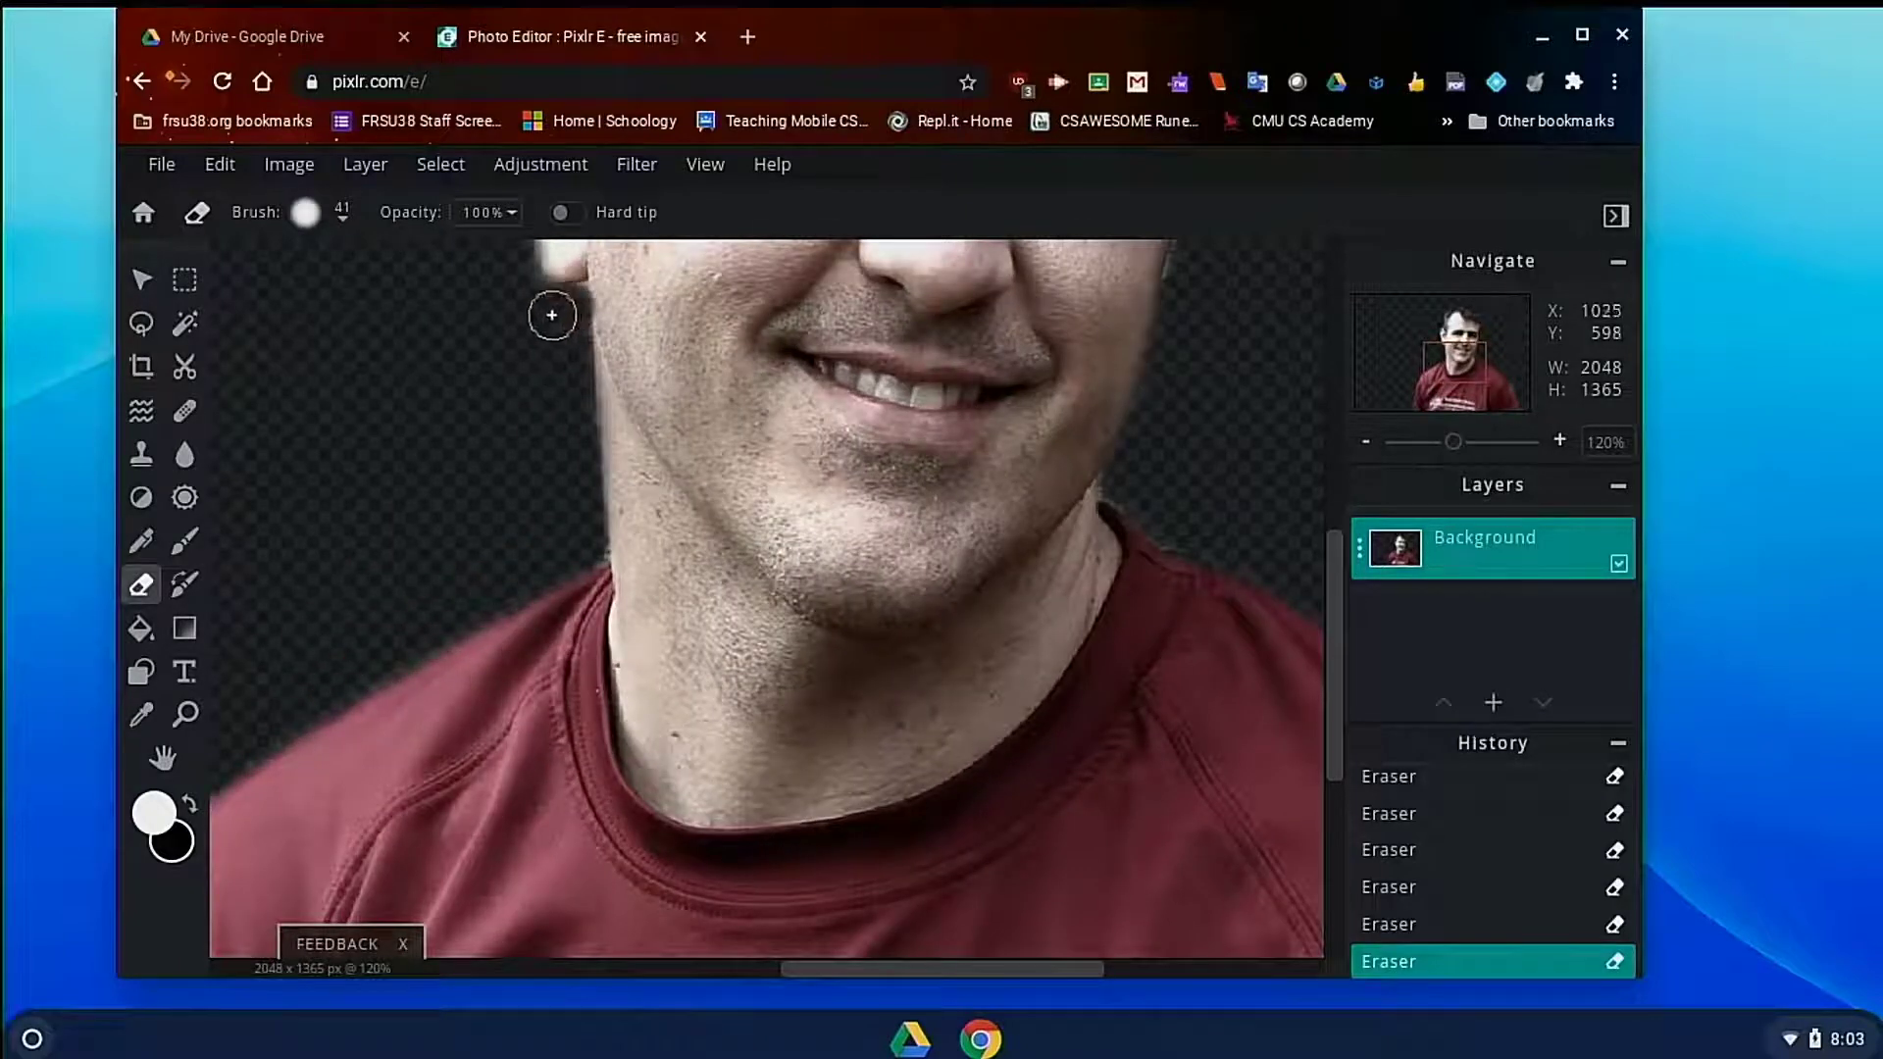
scroll(504, 331, down, 3)
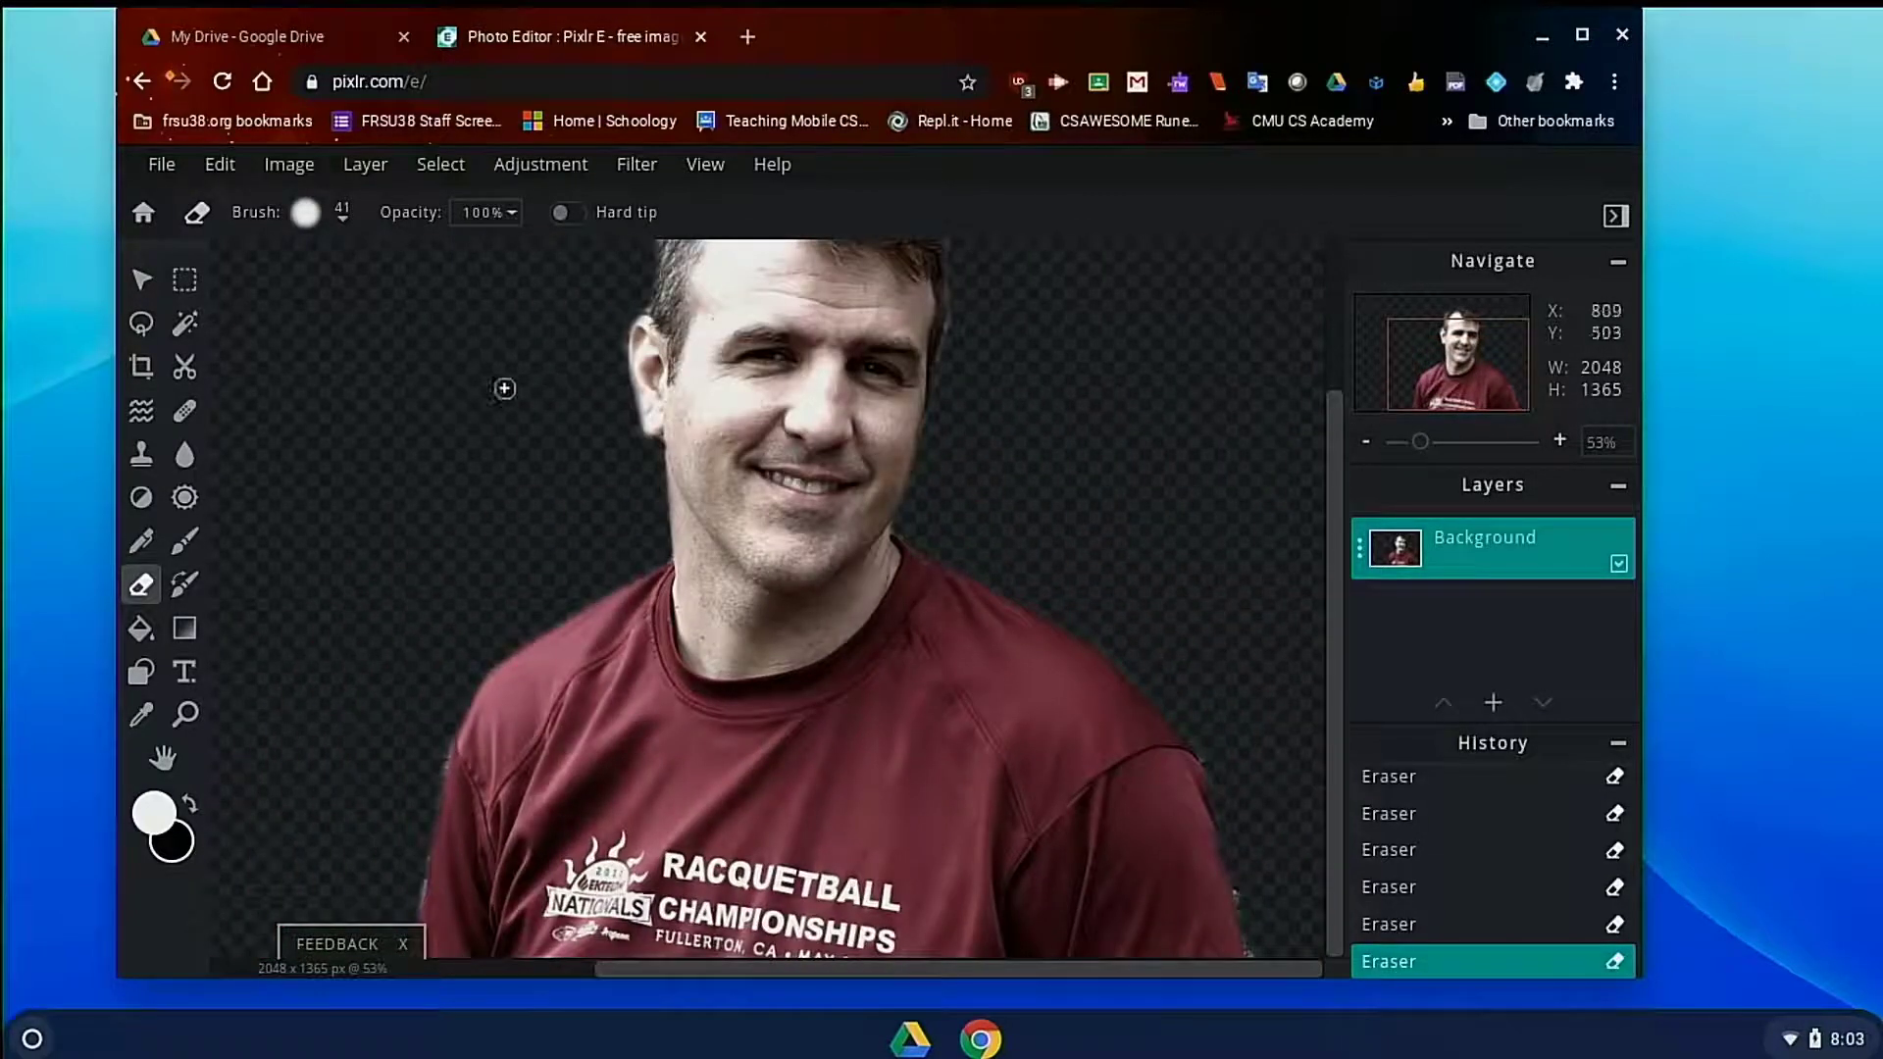
scroll(504, 389, up, 4)
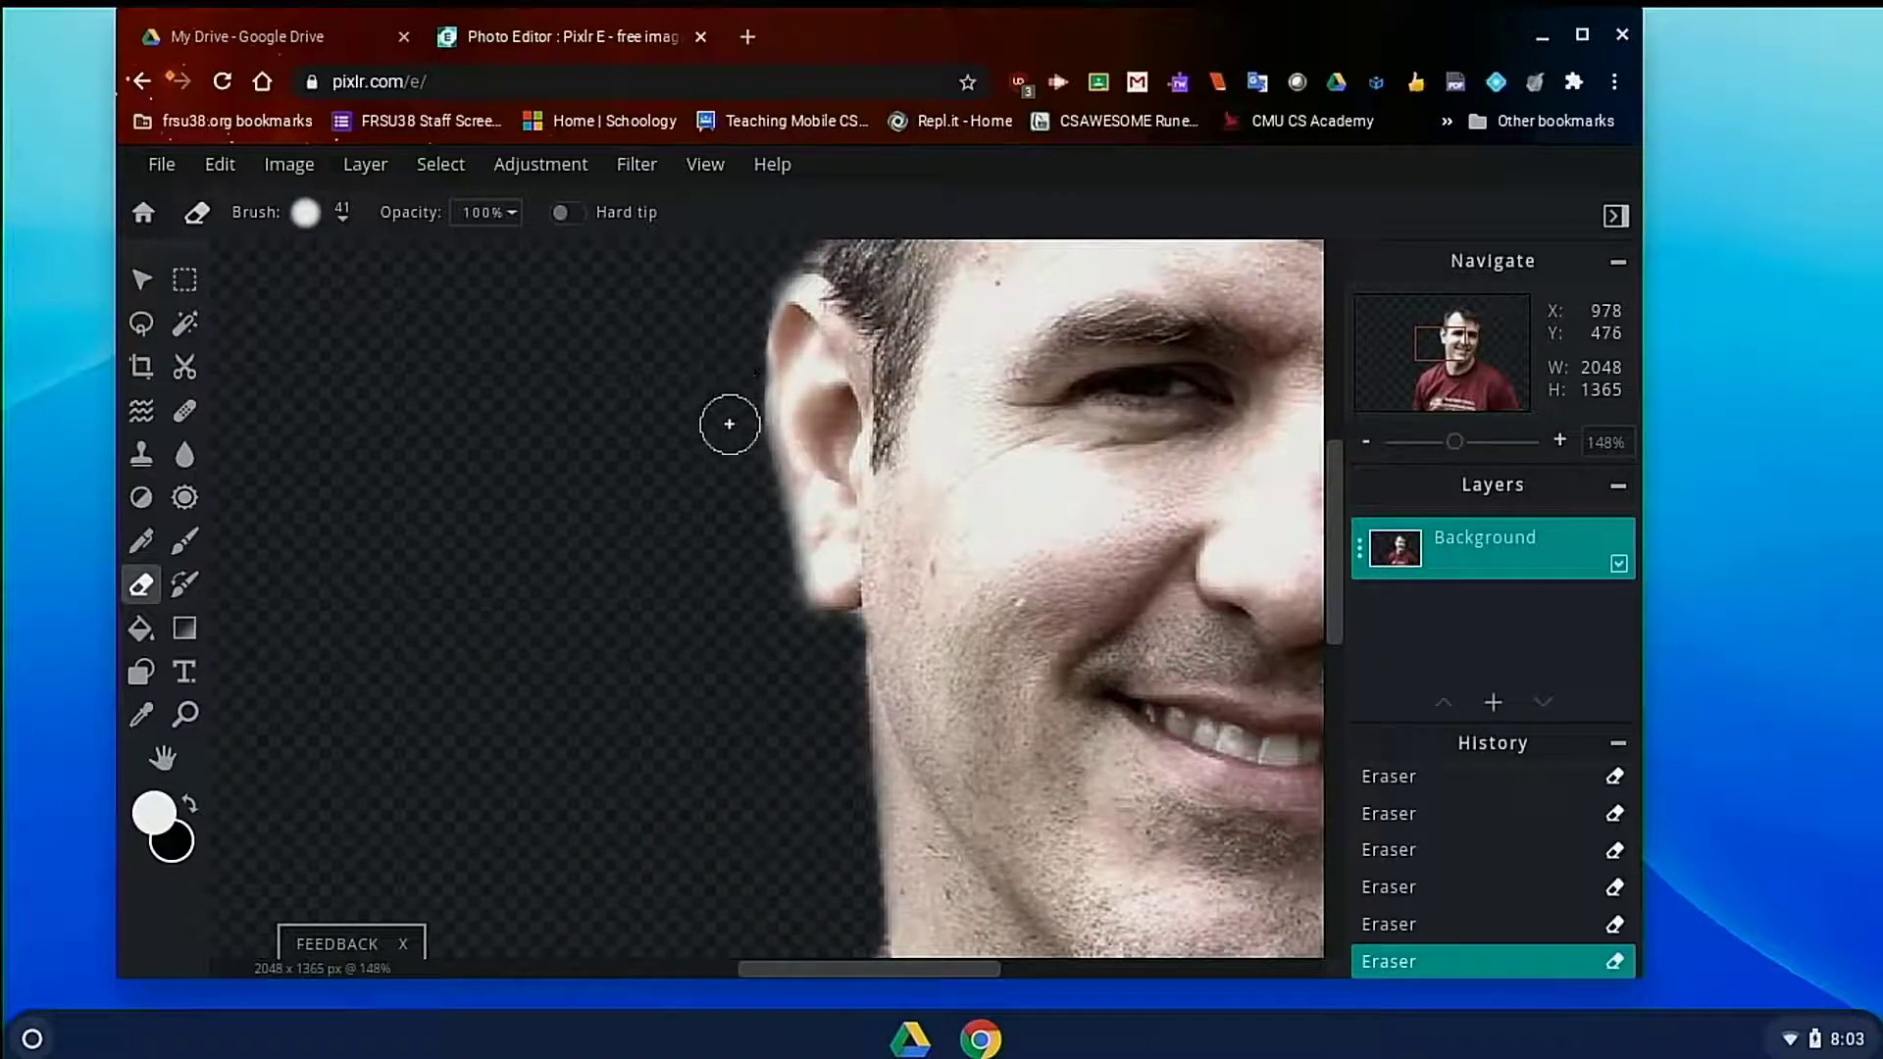
scroll(726, 426, down, 1)
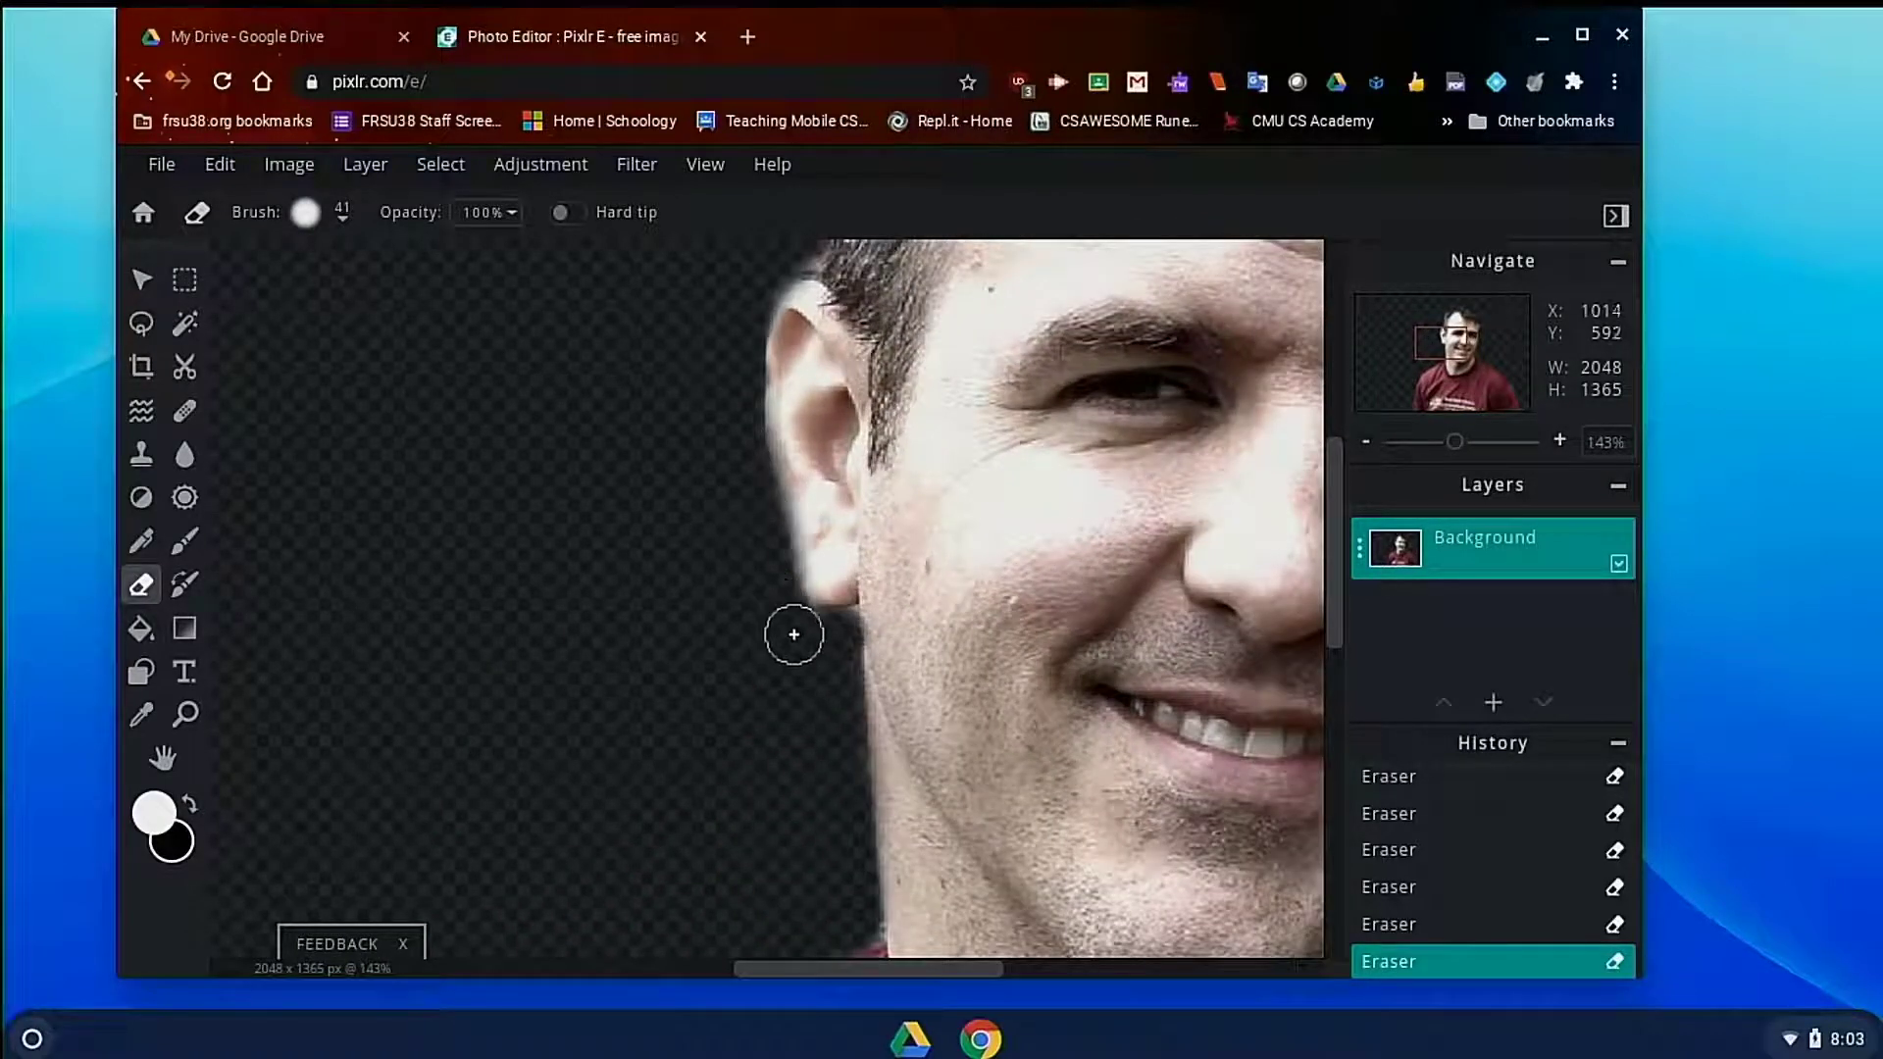
scroll(778, 521, down, 3)
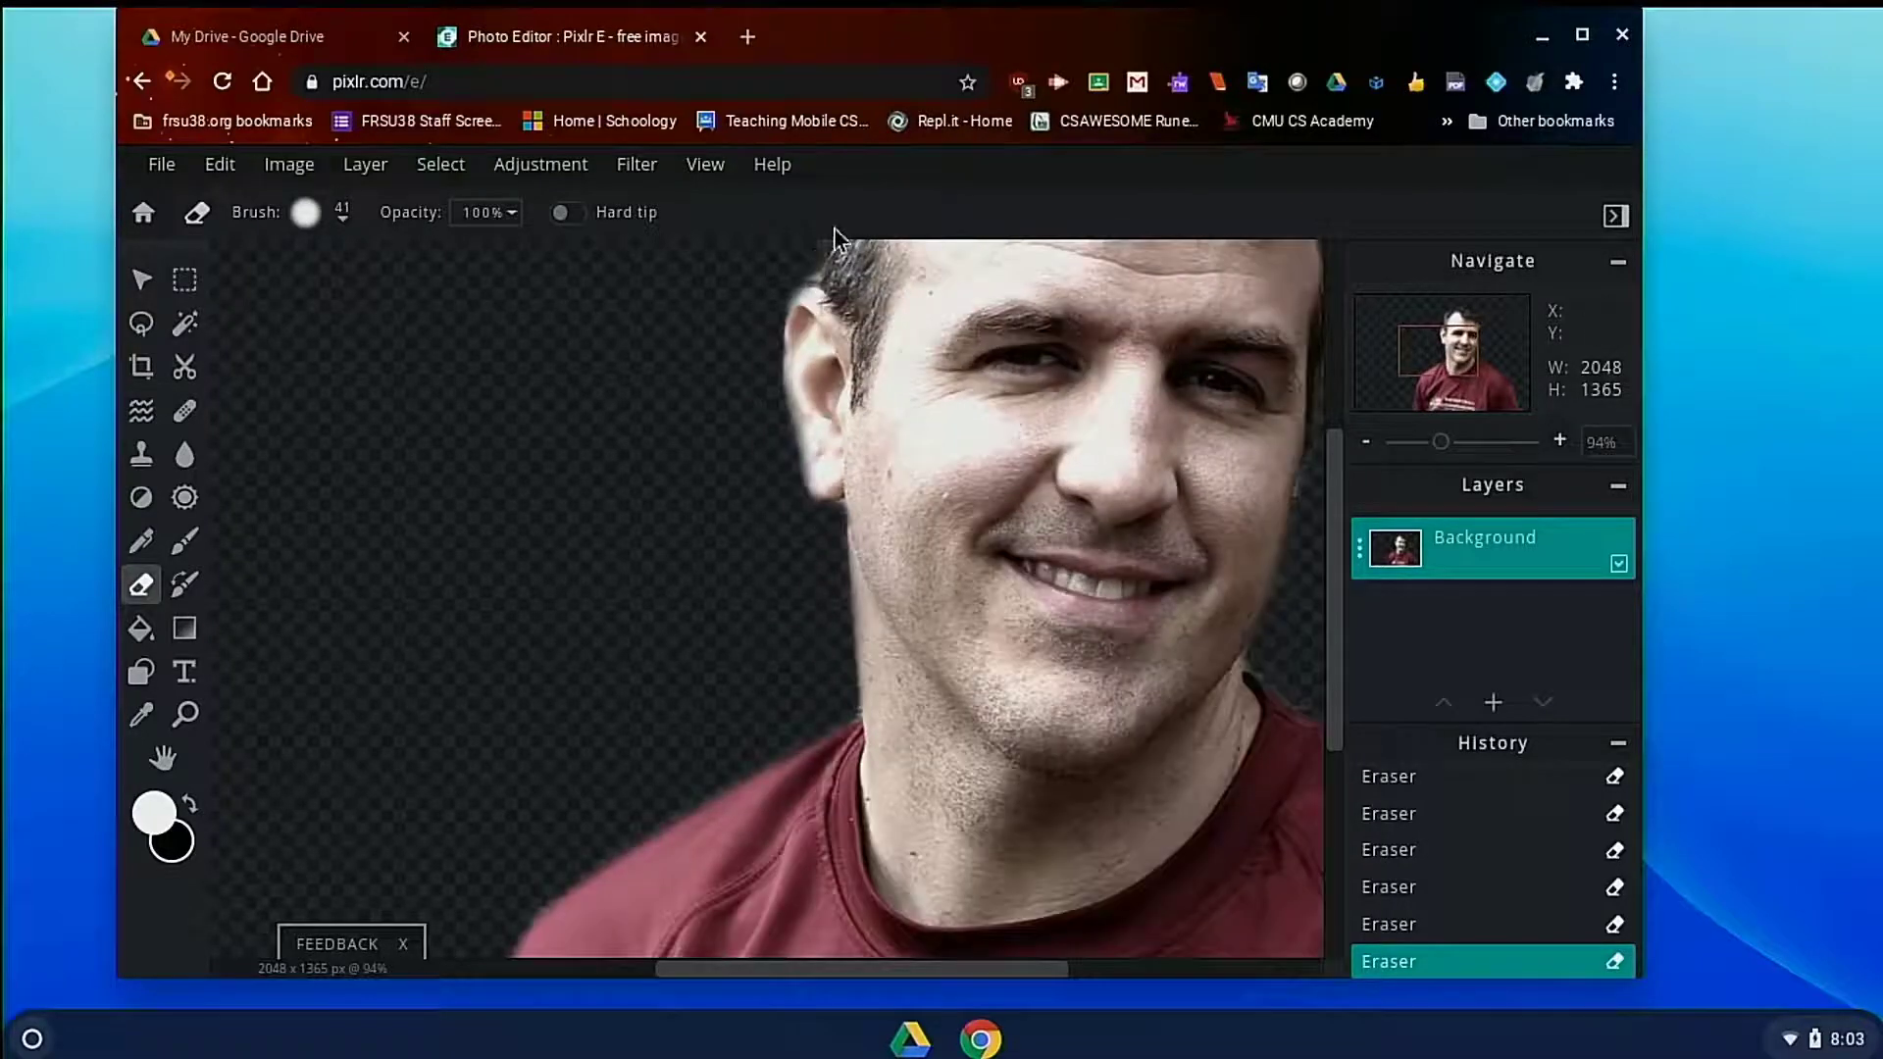
scroll(835, 237, up, 8)
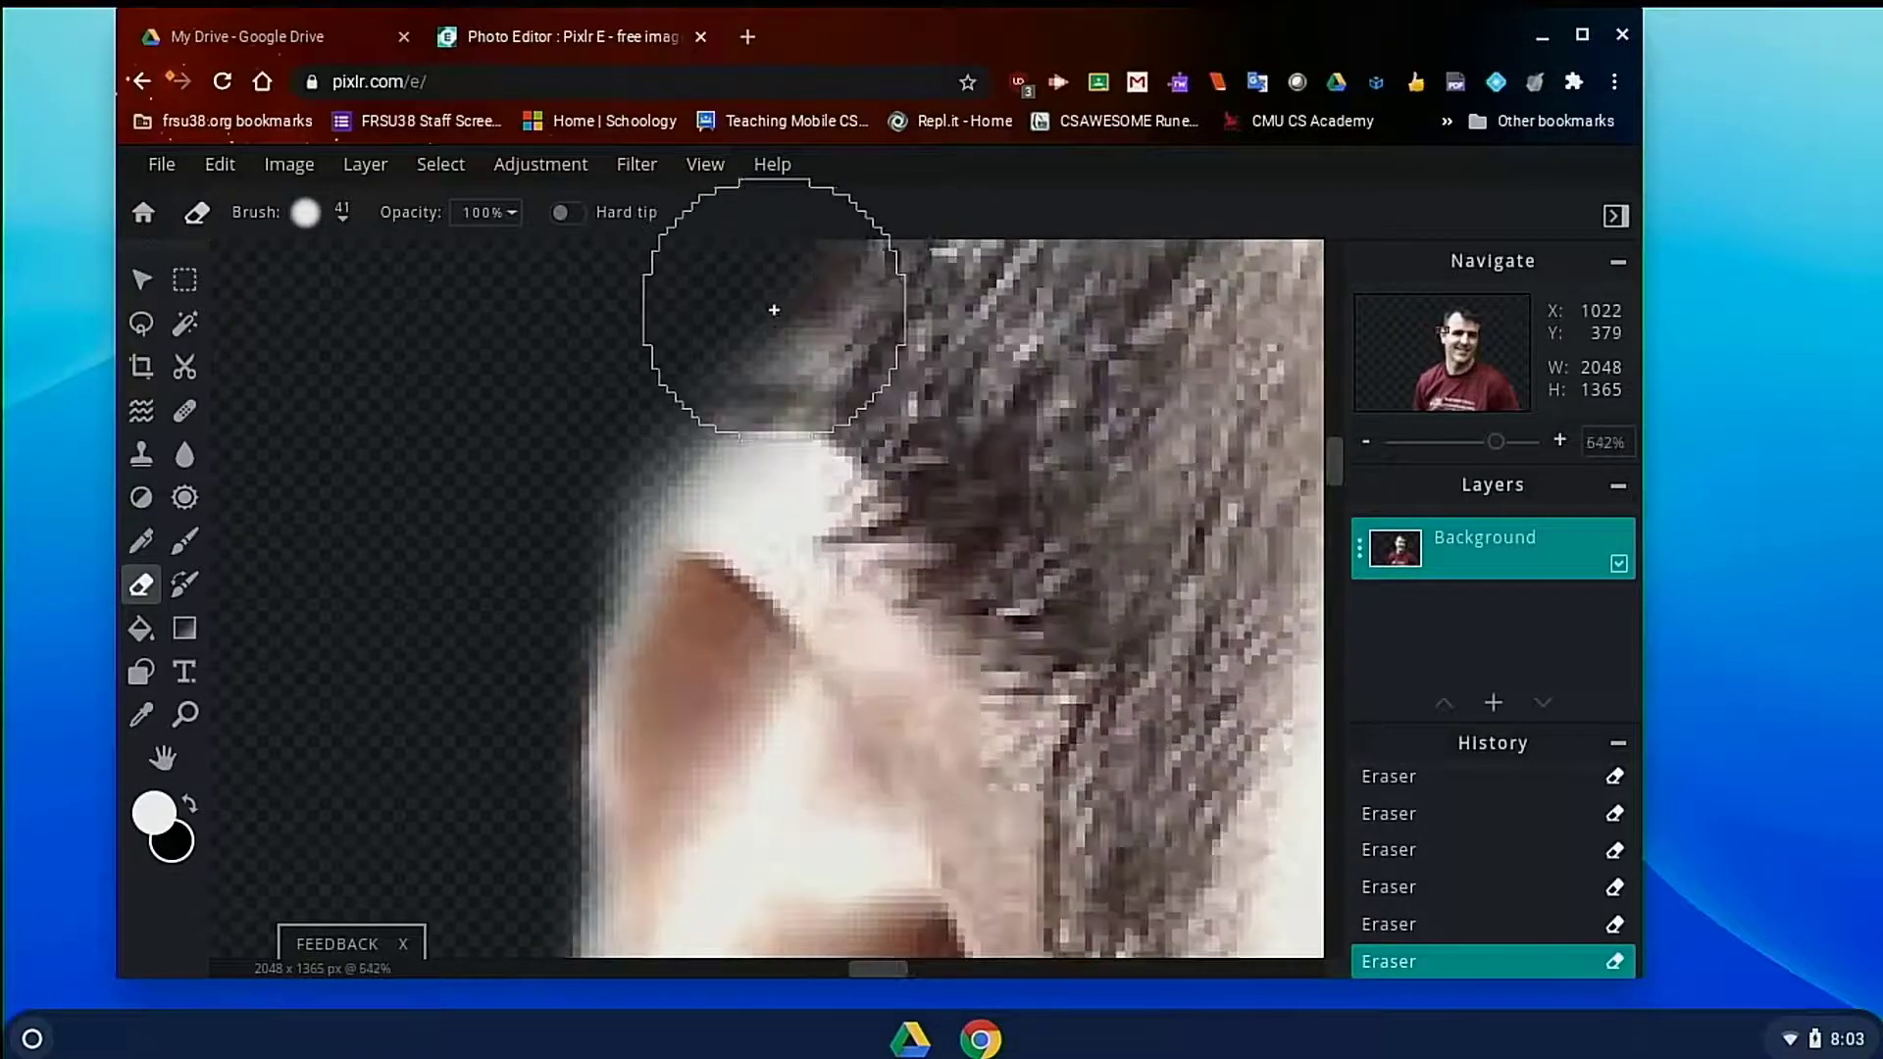
click(767, 314)
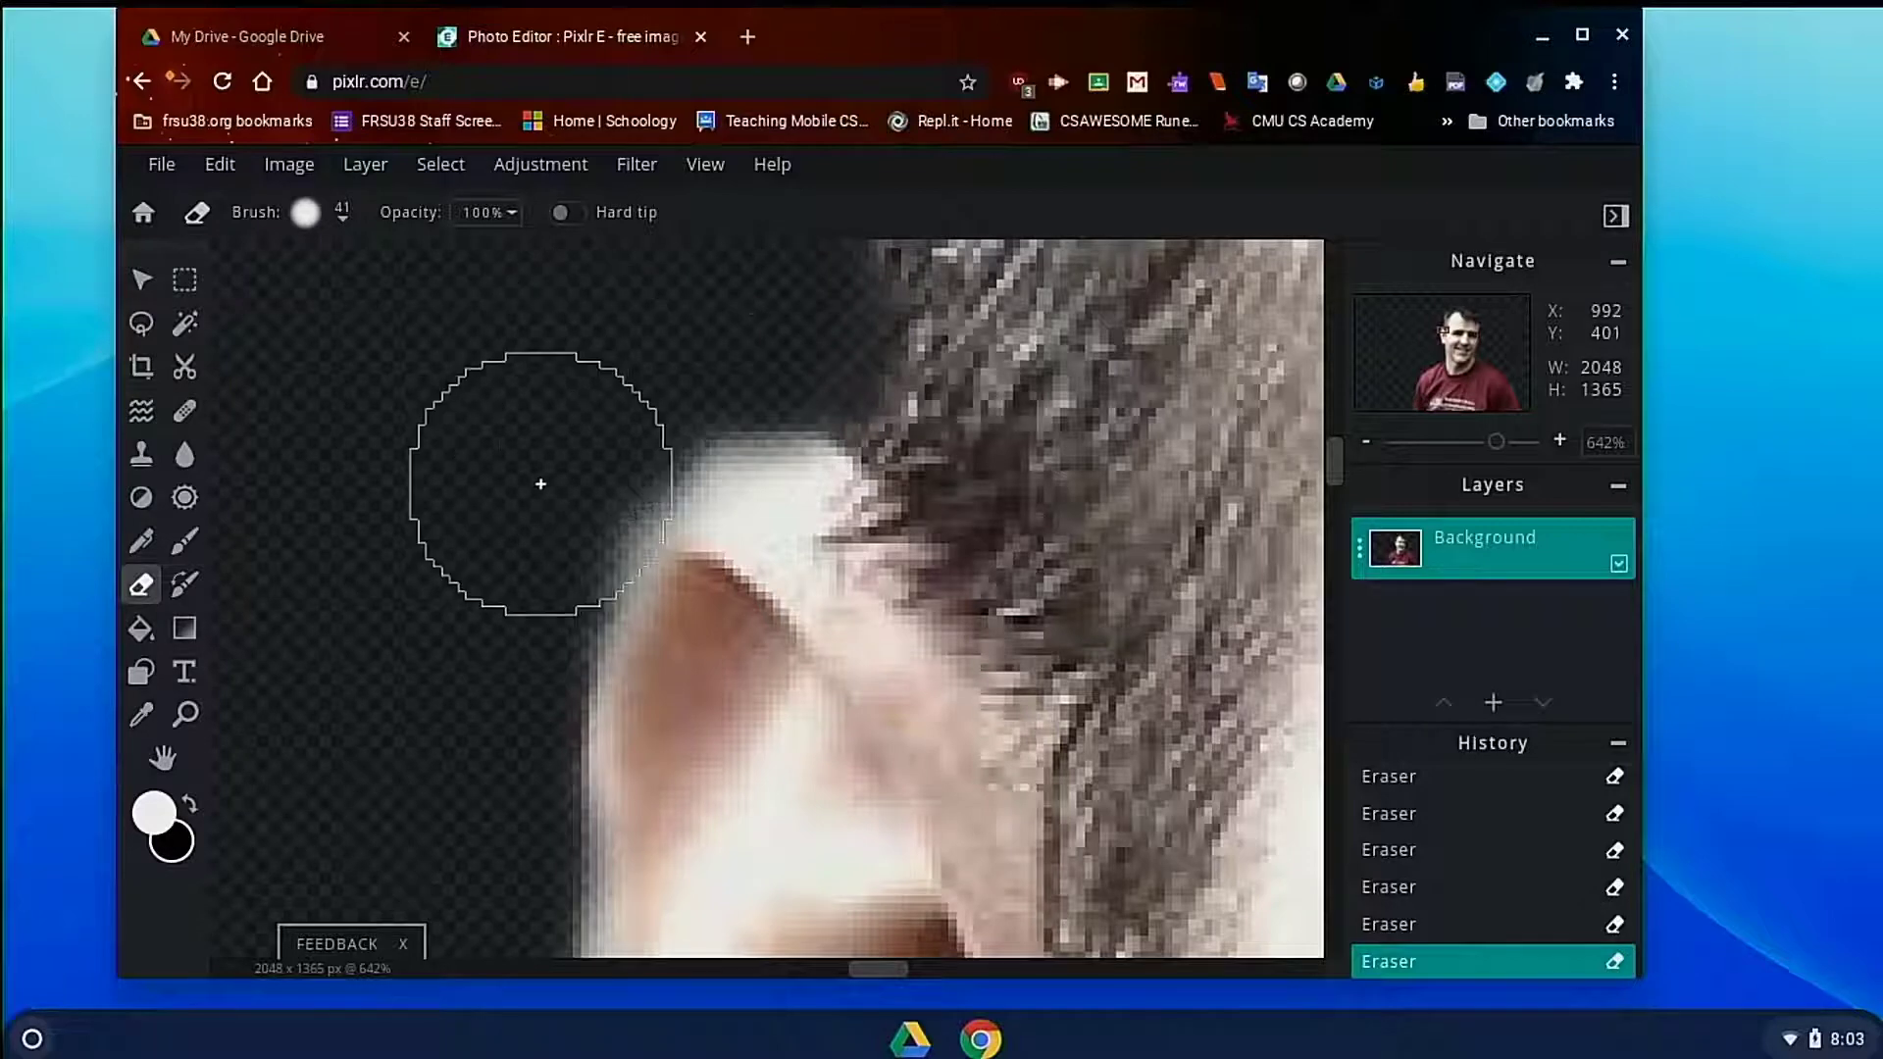
scroll(540, 484, down, 5)
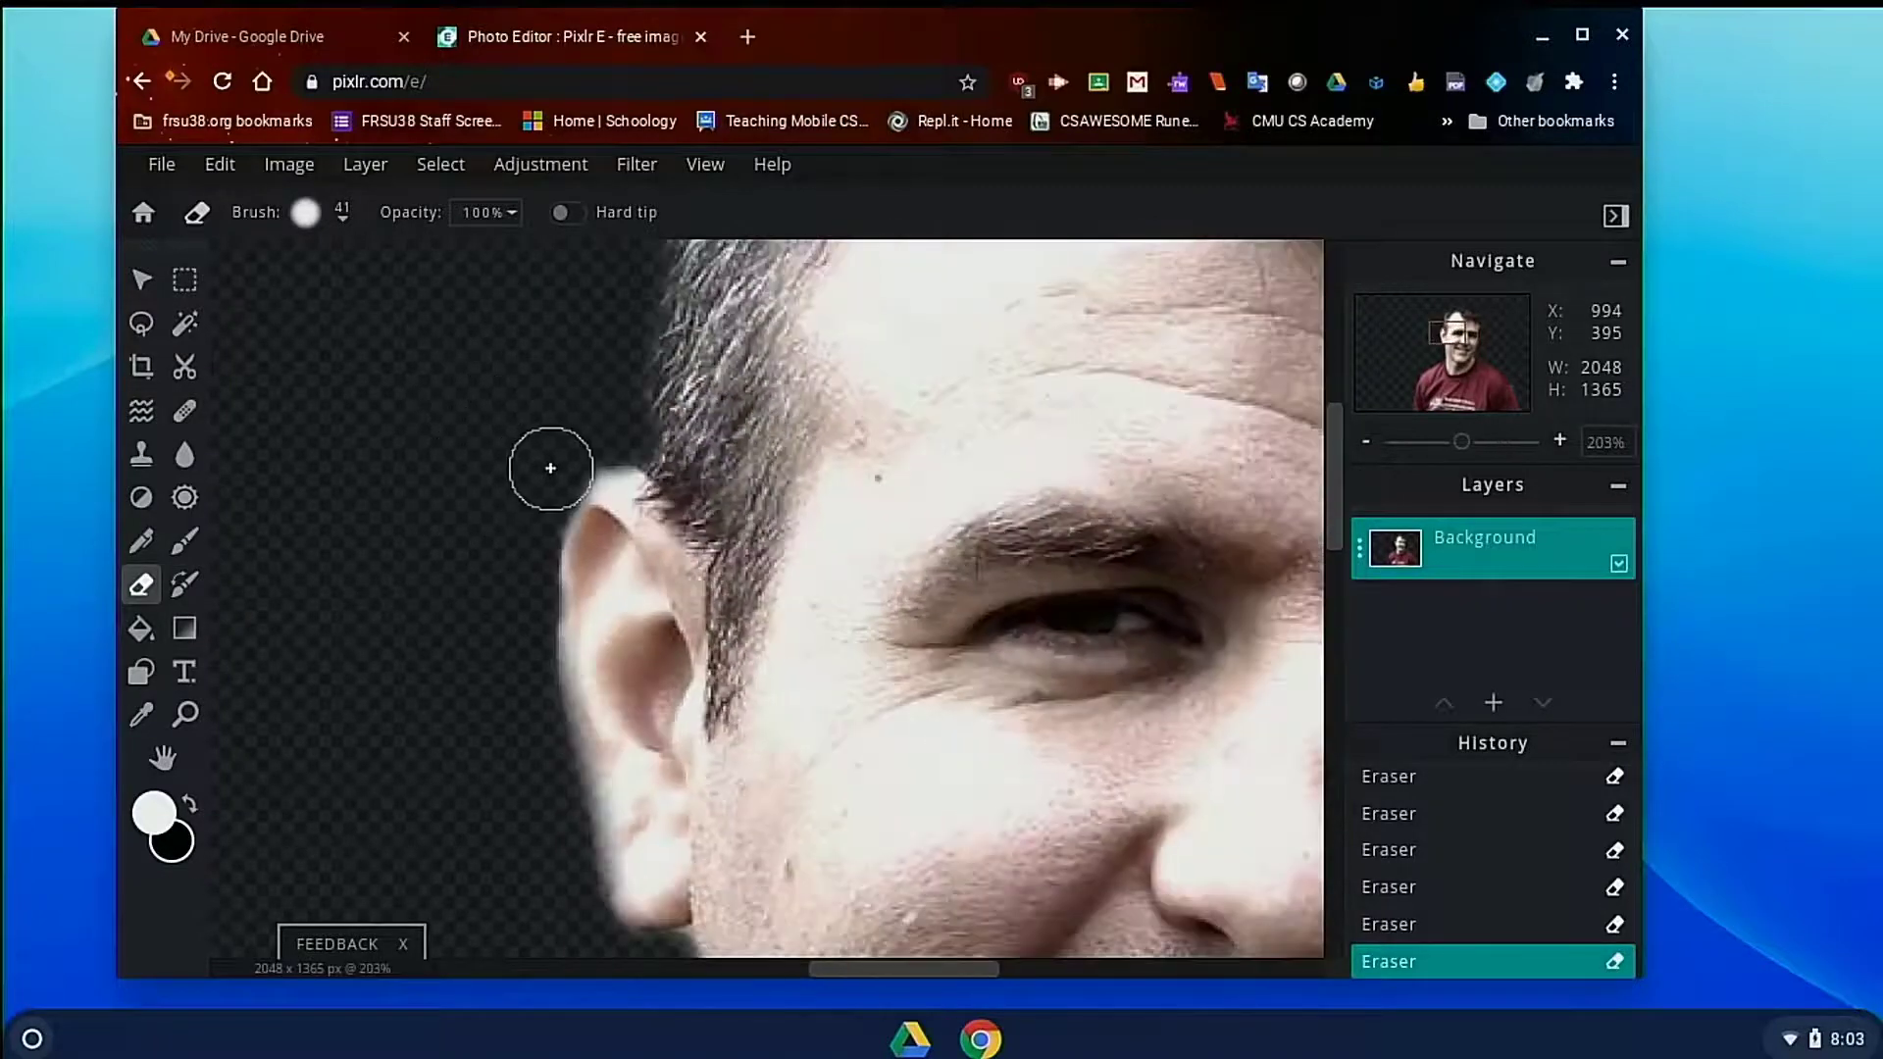
scroll(550, 468, down, 7)
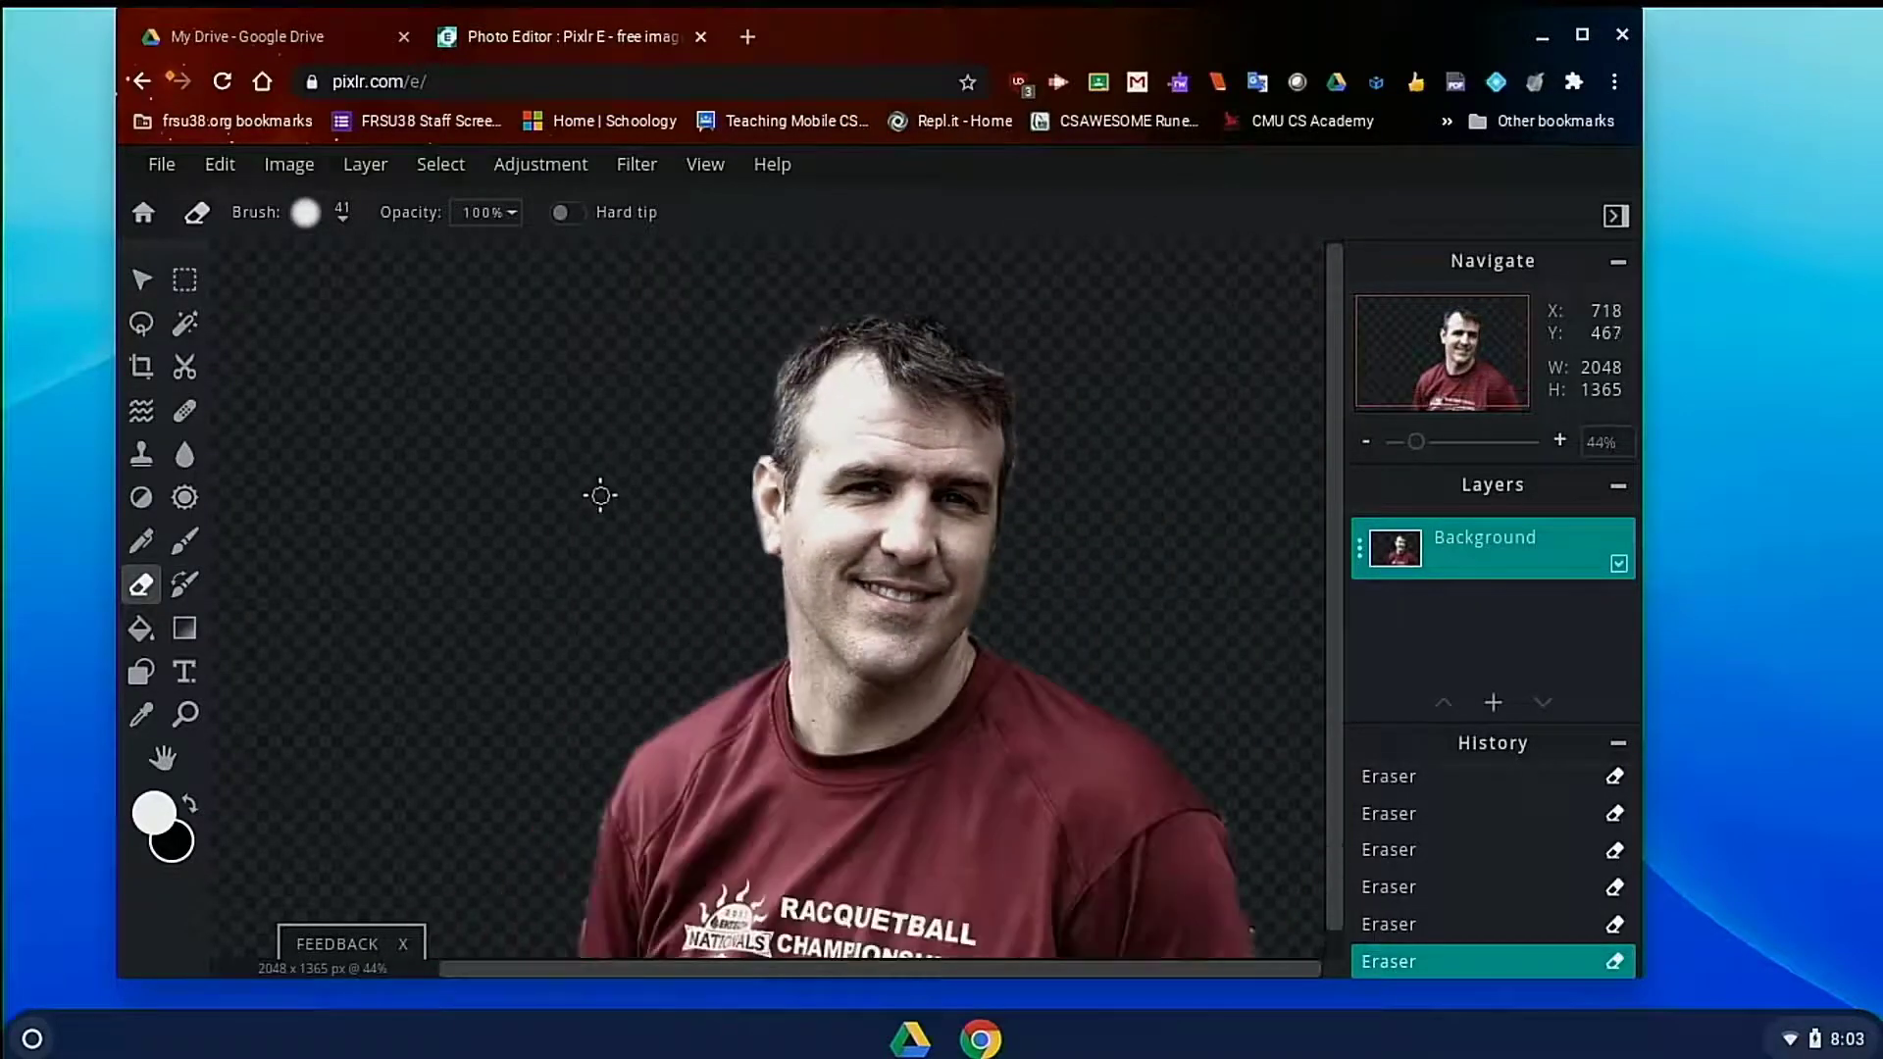
scroll(600, 495, down, 1)
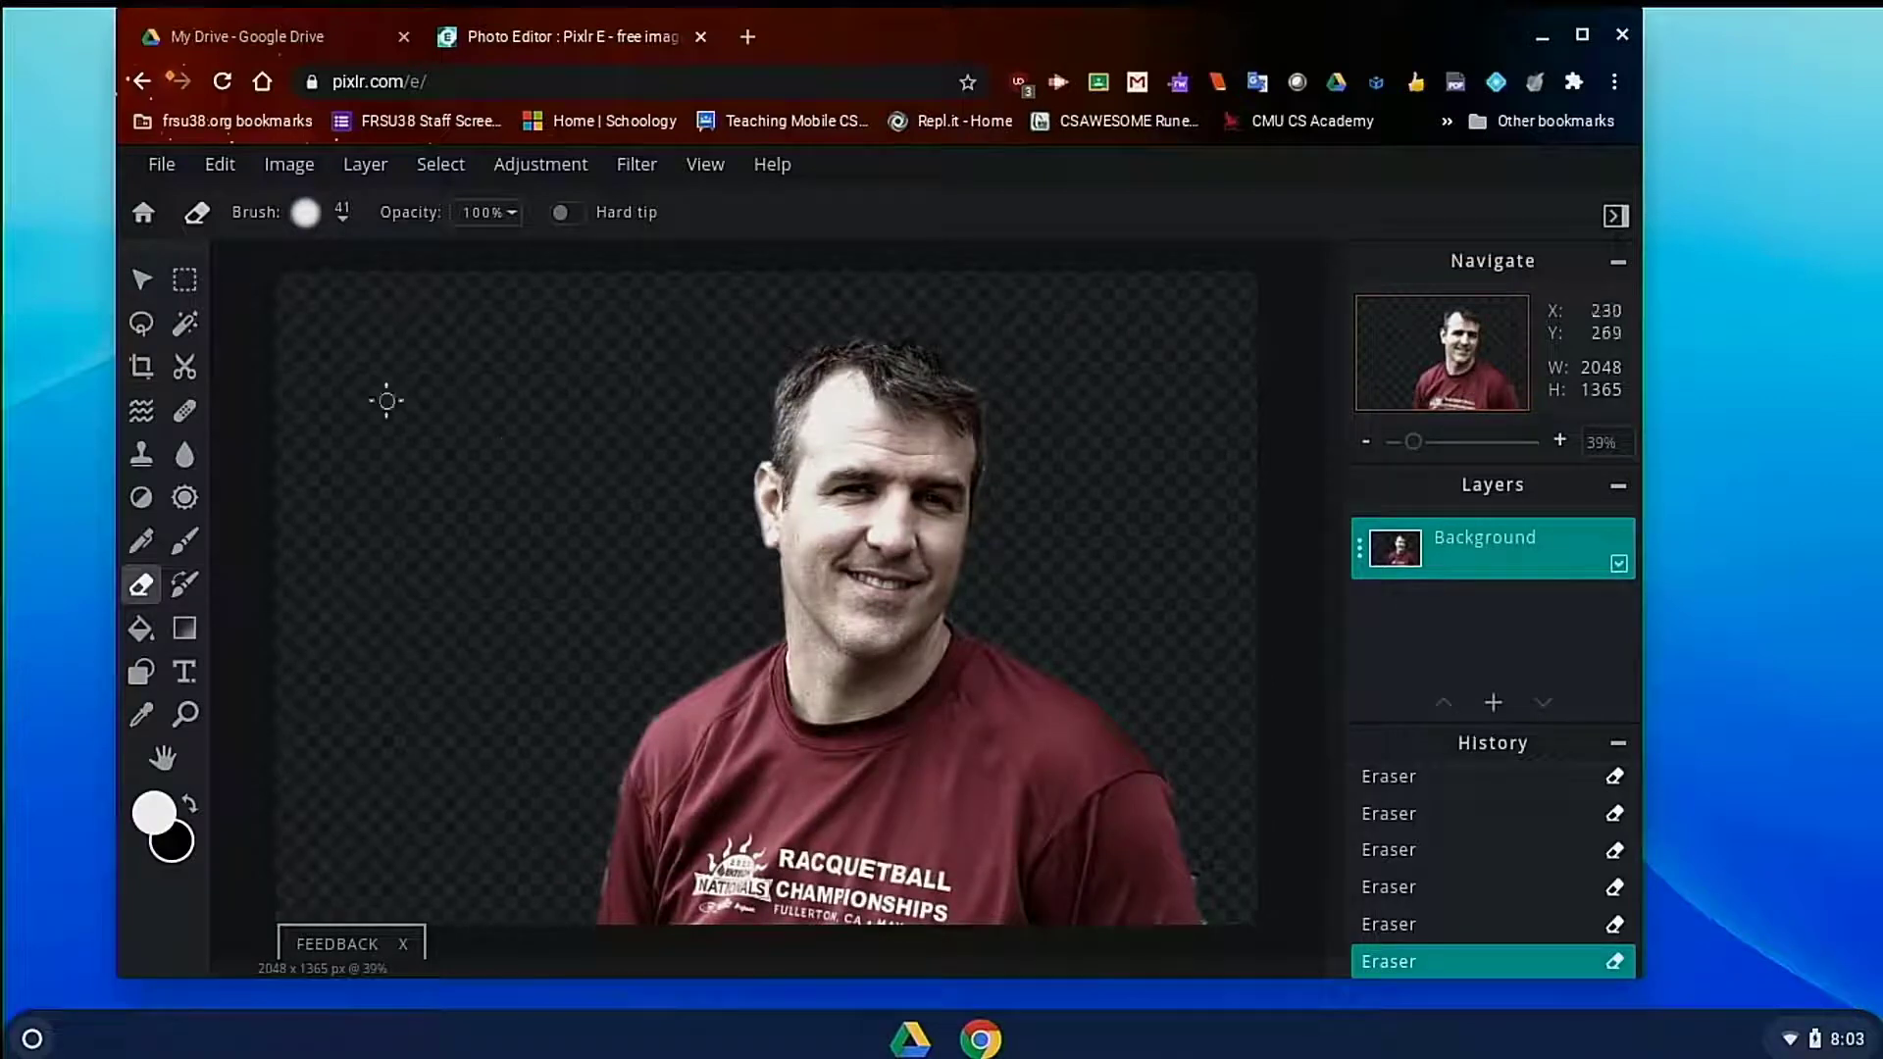
Step: Save the cutout as a PNG to preserve its transparent background, and start the download
click(162, 165)
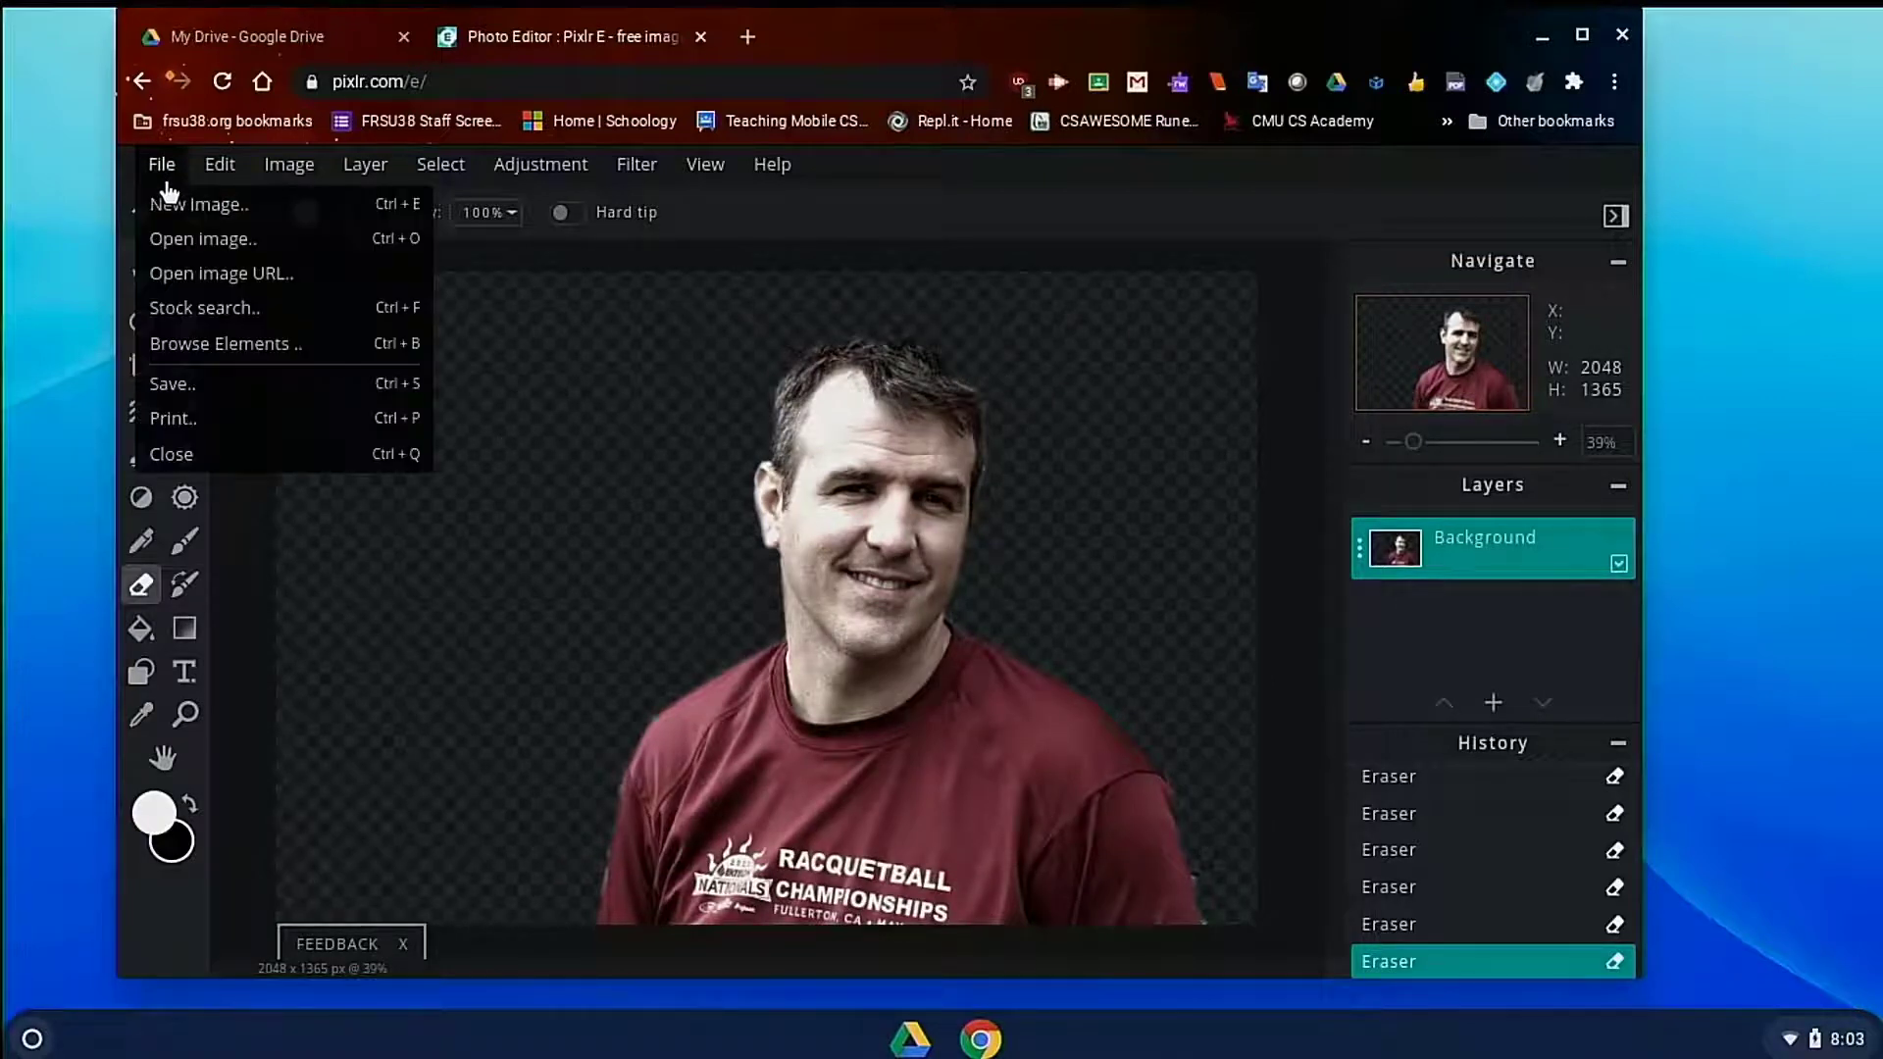
click(206, 380)
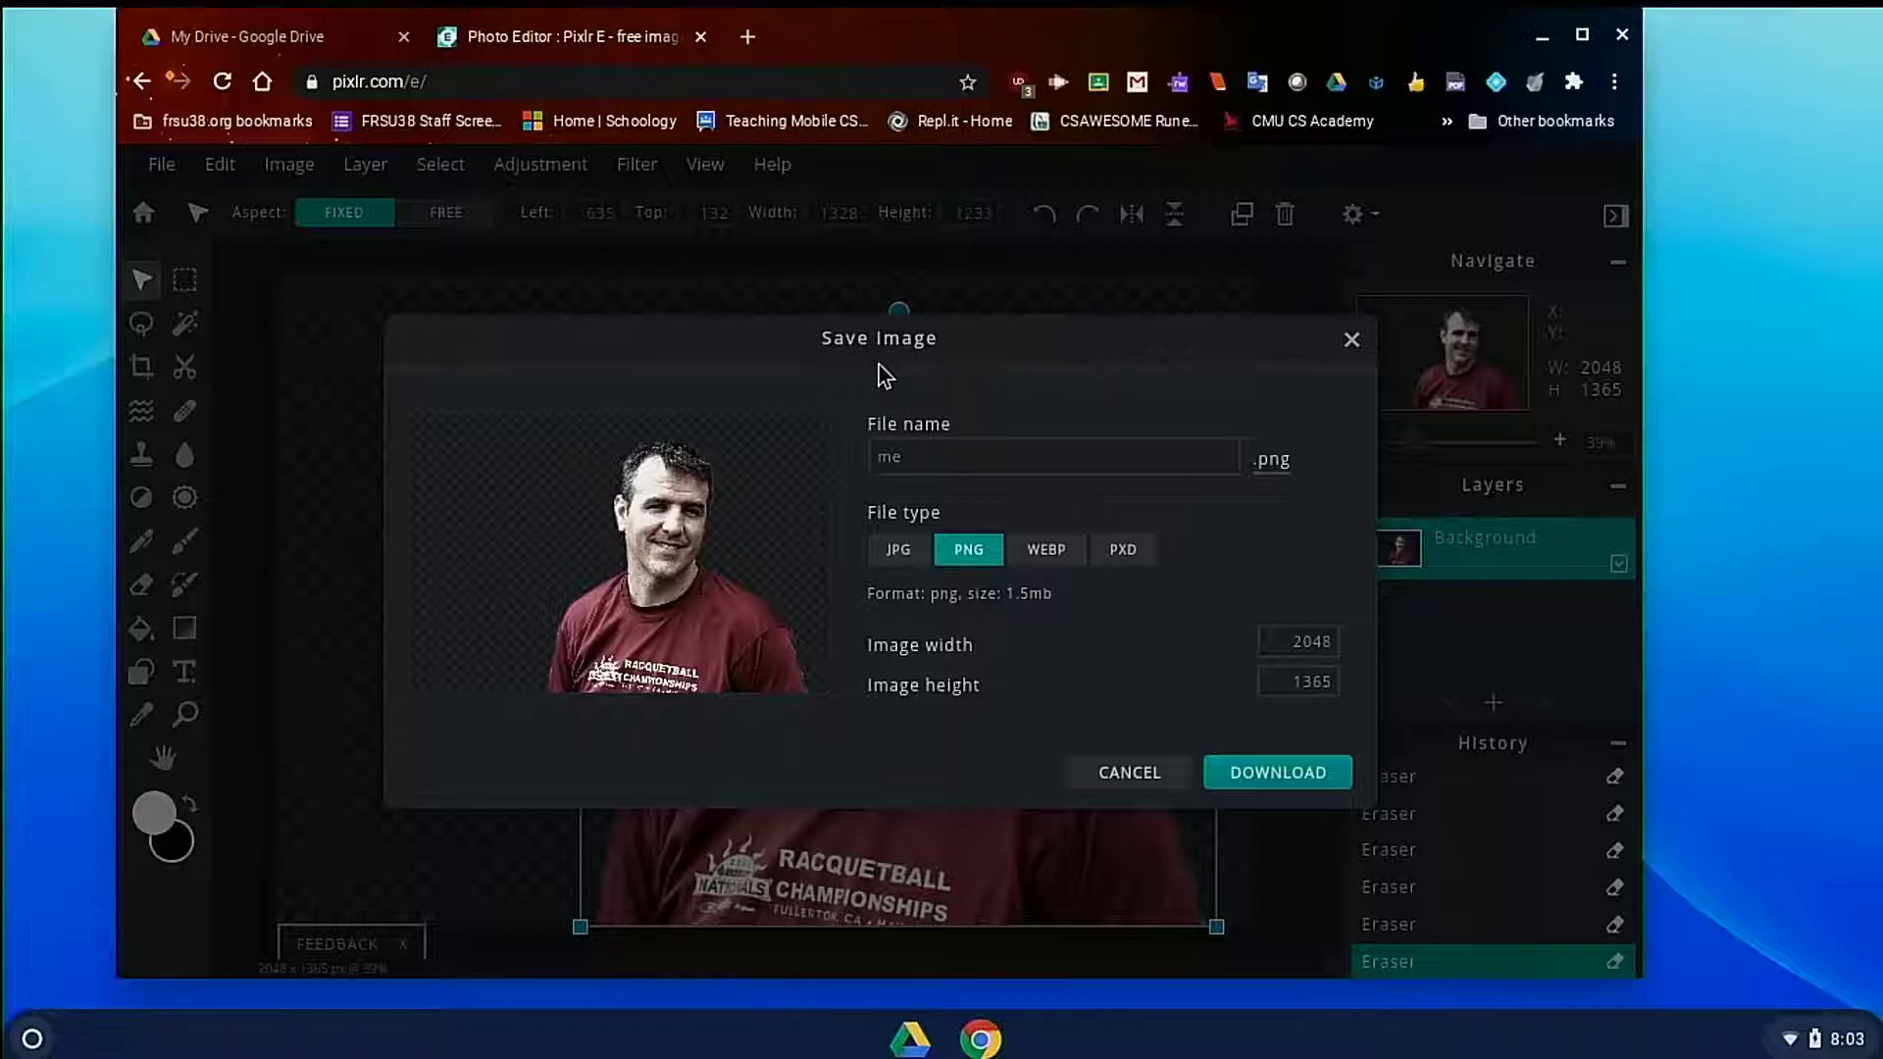
click(1133, 552)
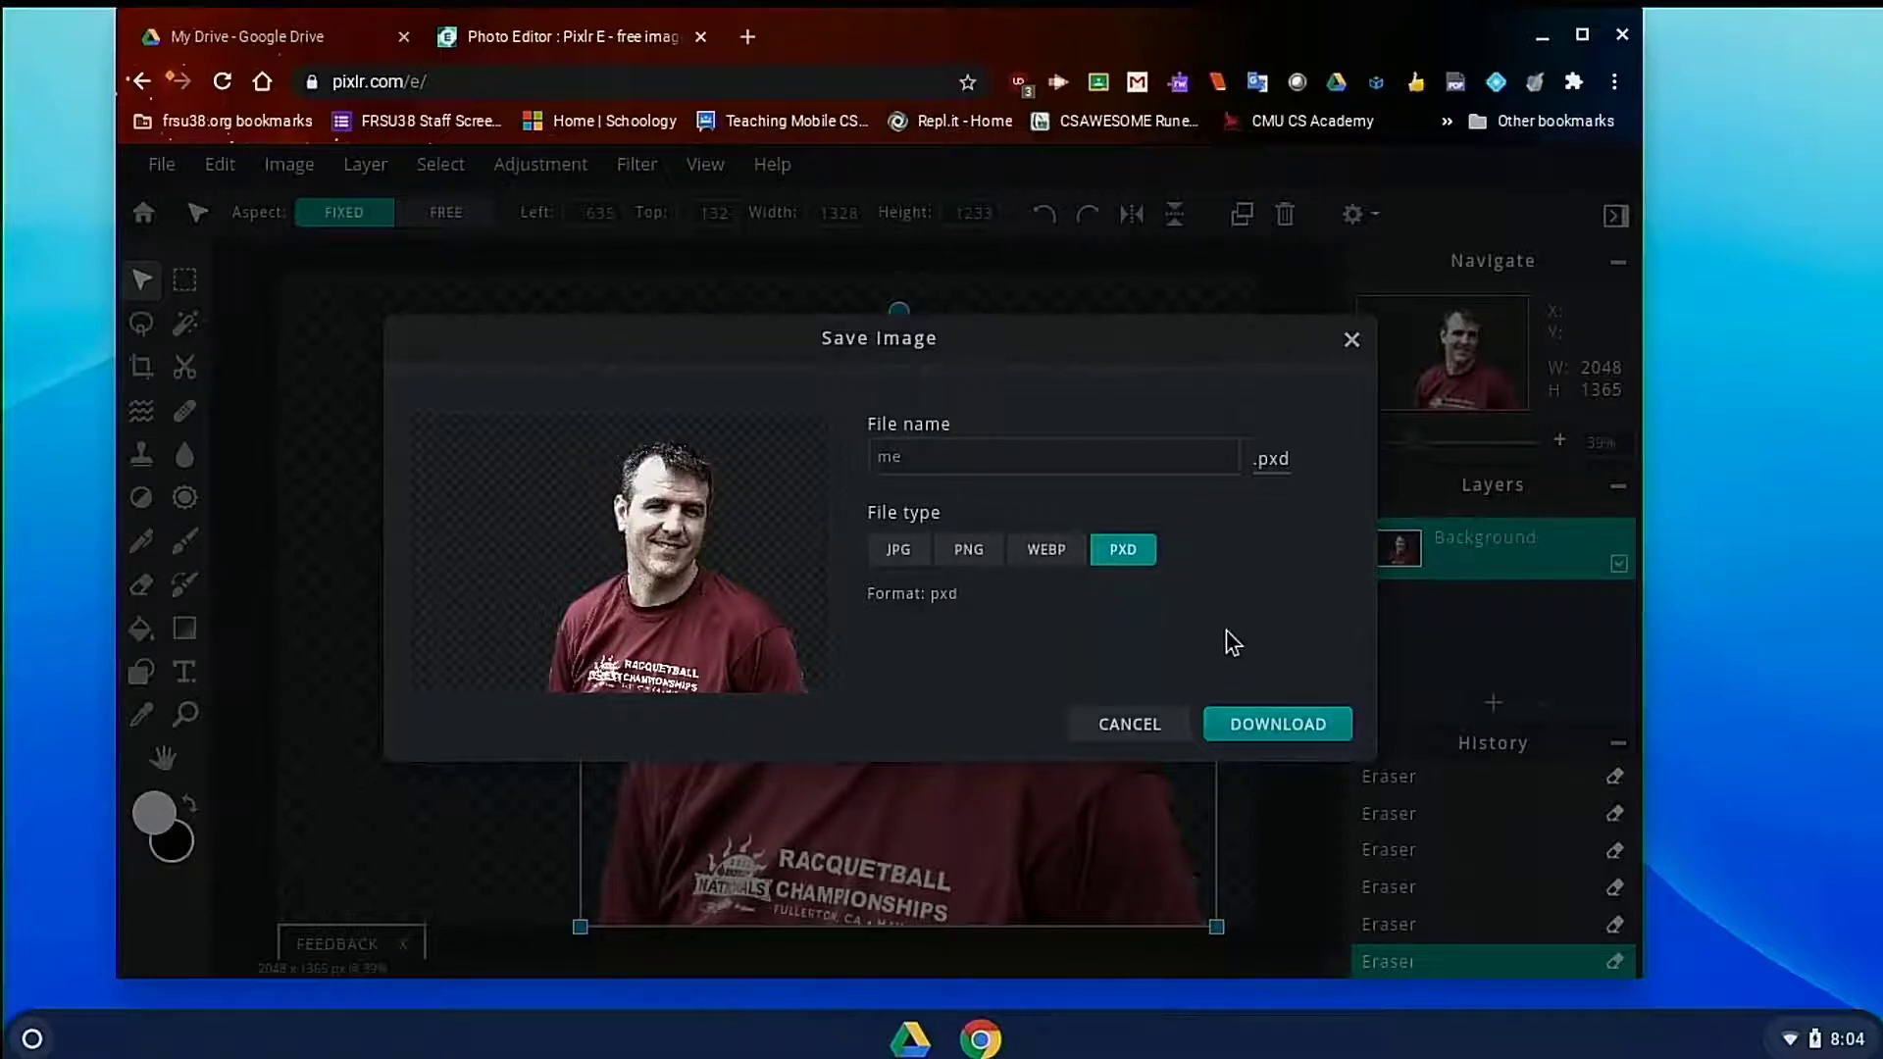
click(906, 560)
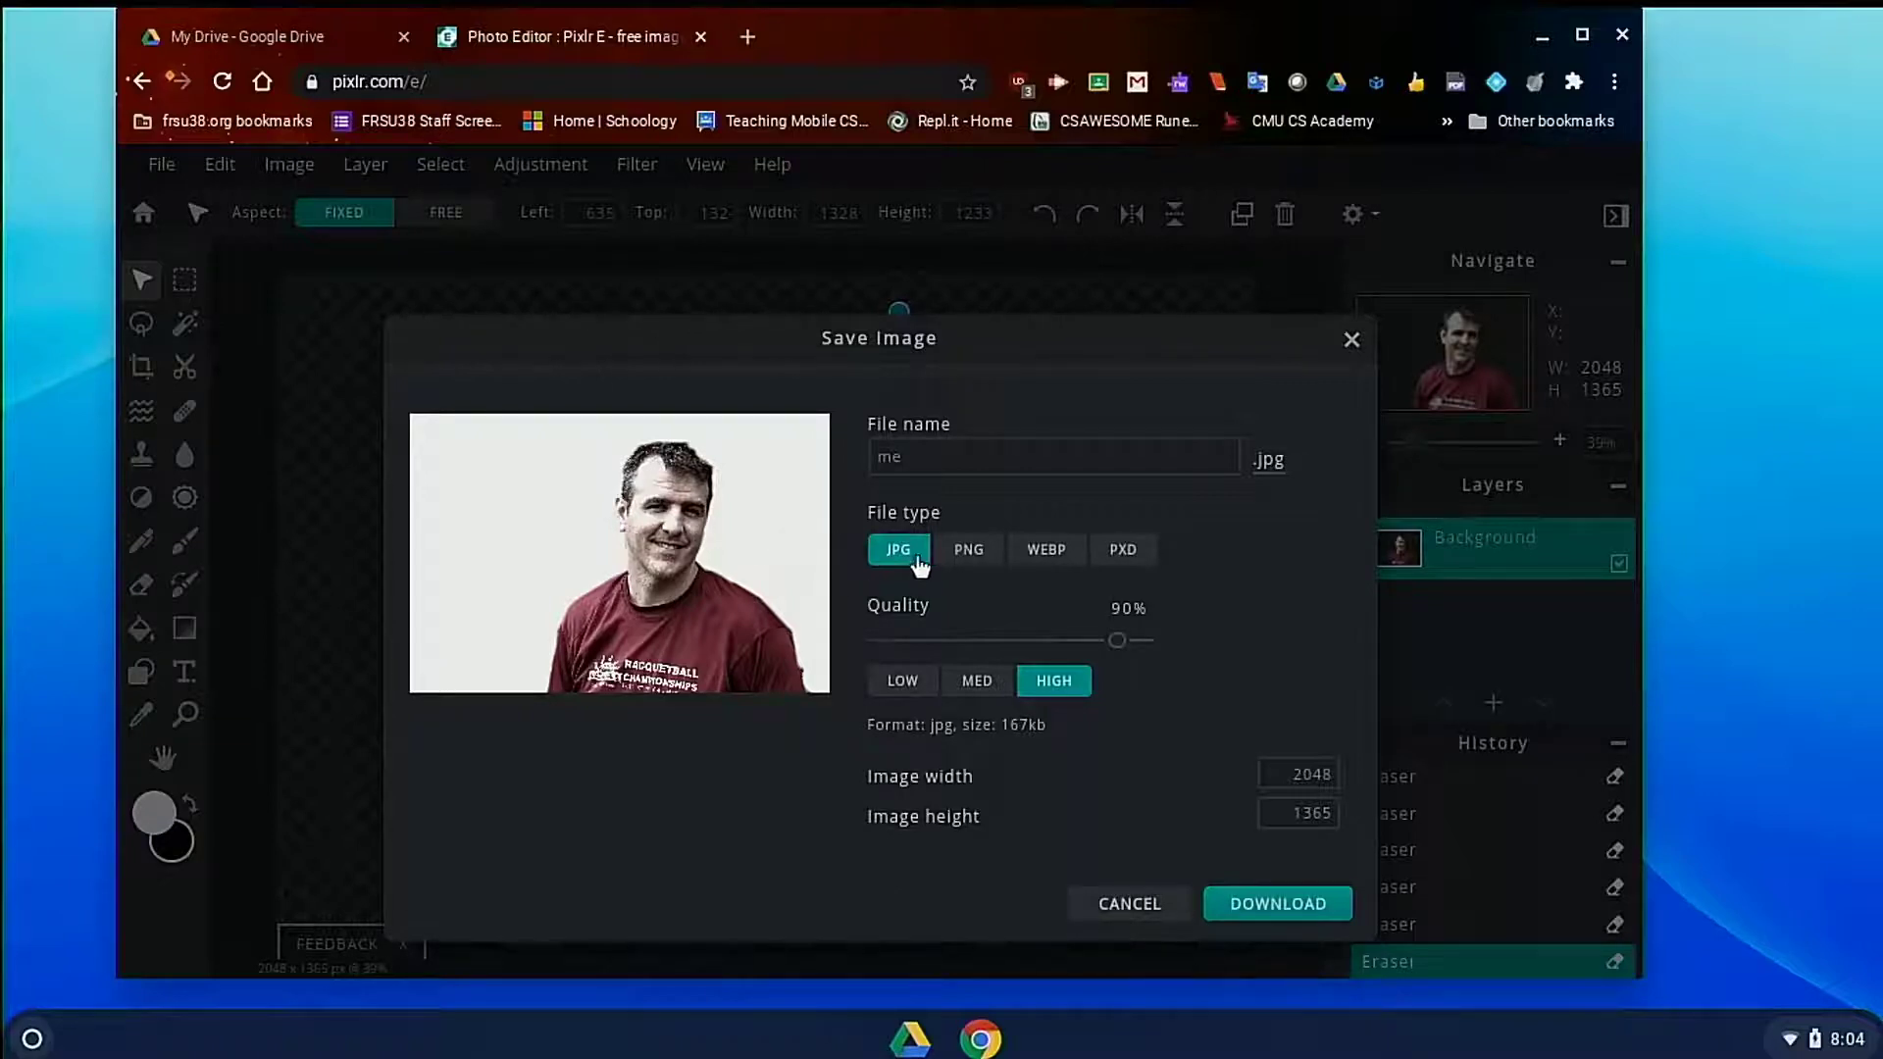
click(970, 551)
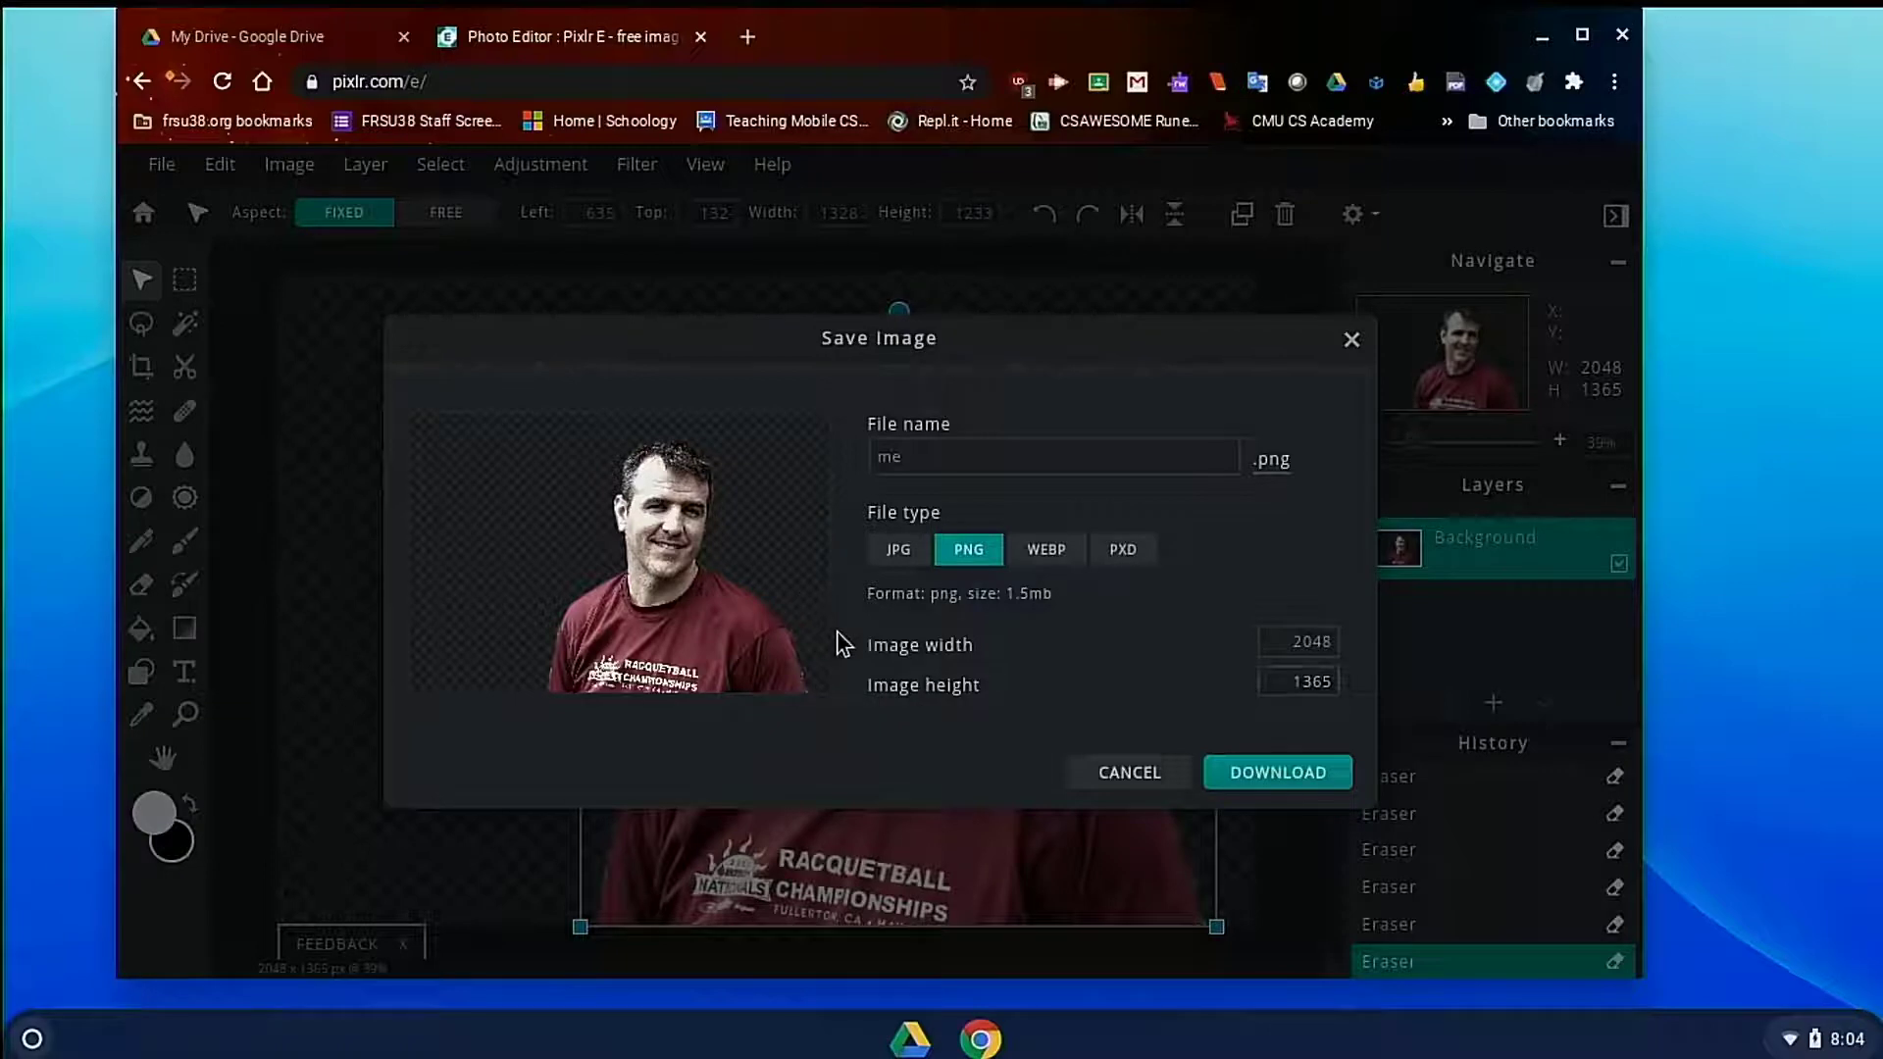
click(1253, 784)
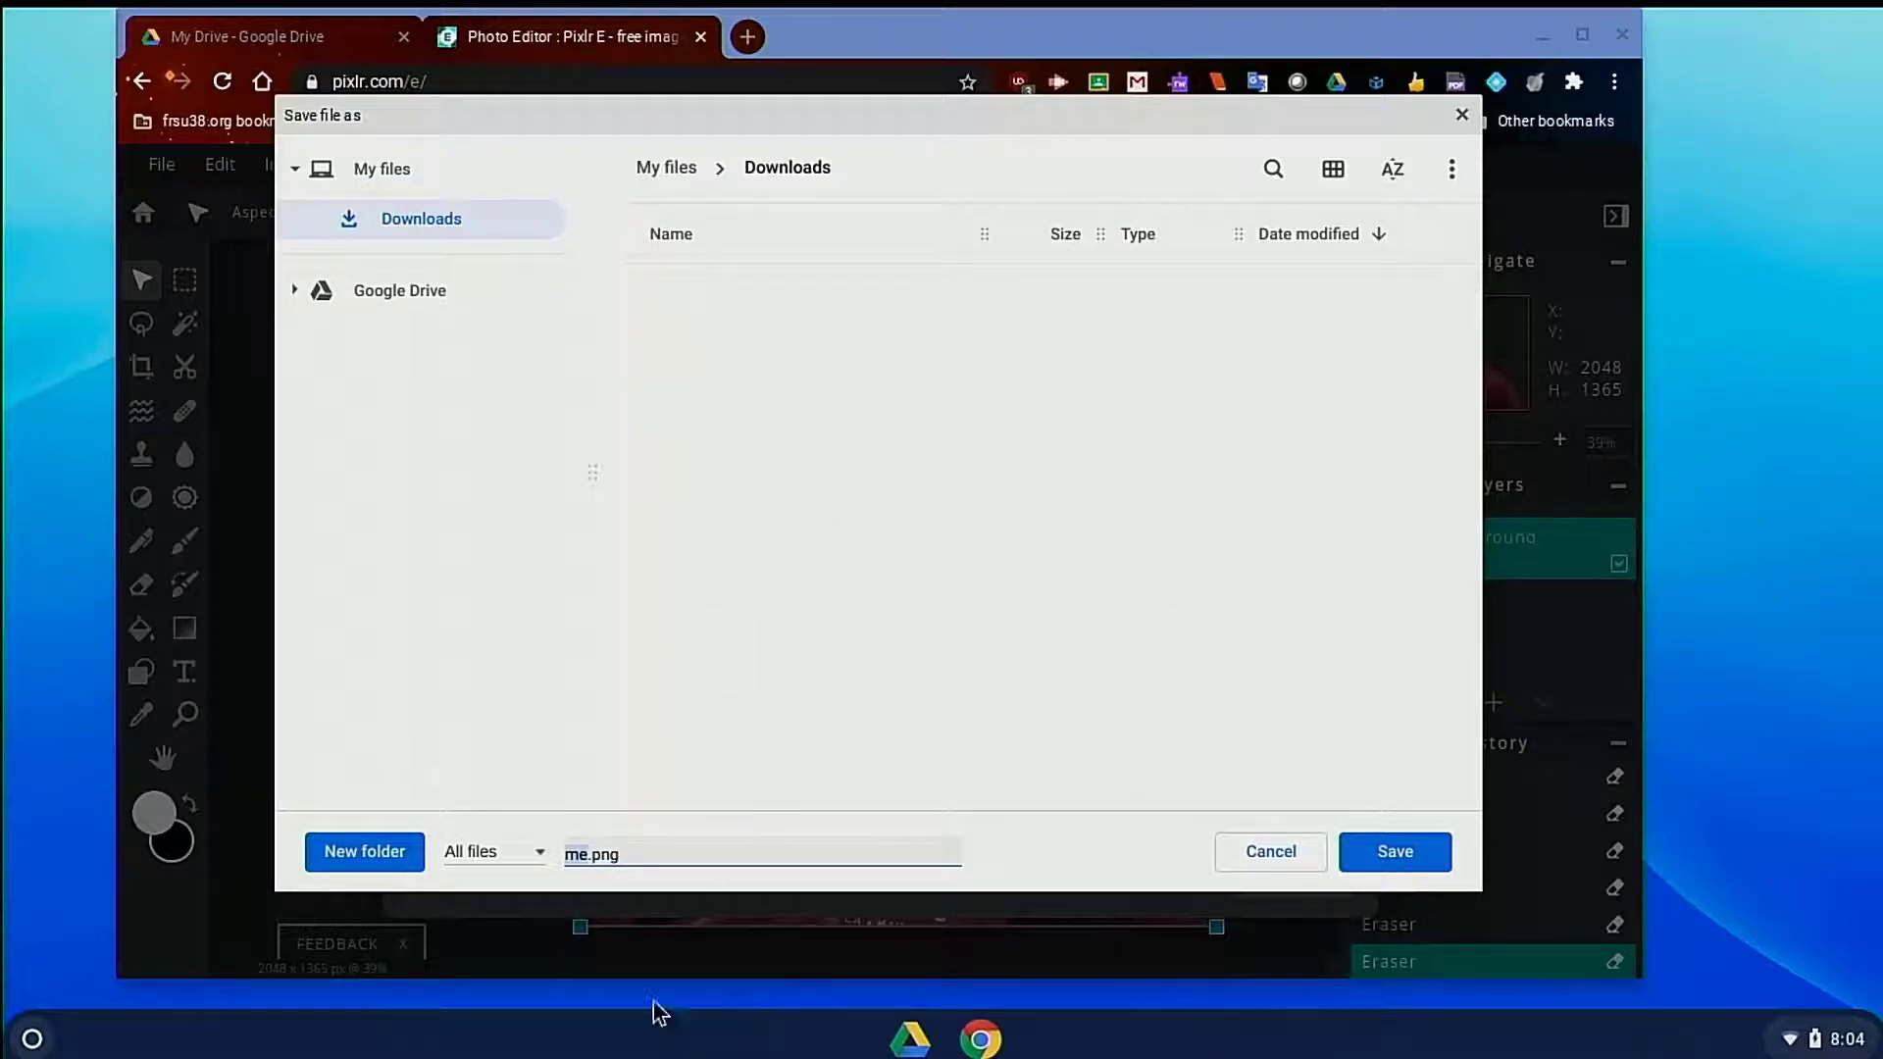
Step: Name the file MeEdited.png, save it in the Downloads folder and close the download confirmation
click(589, 856)
key(BackSpace)
key(BackSpace)
text(MEEDITED)
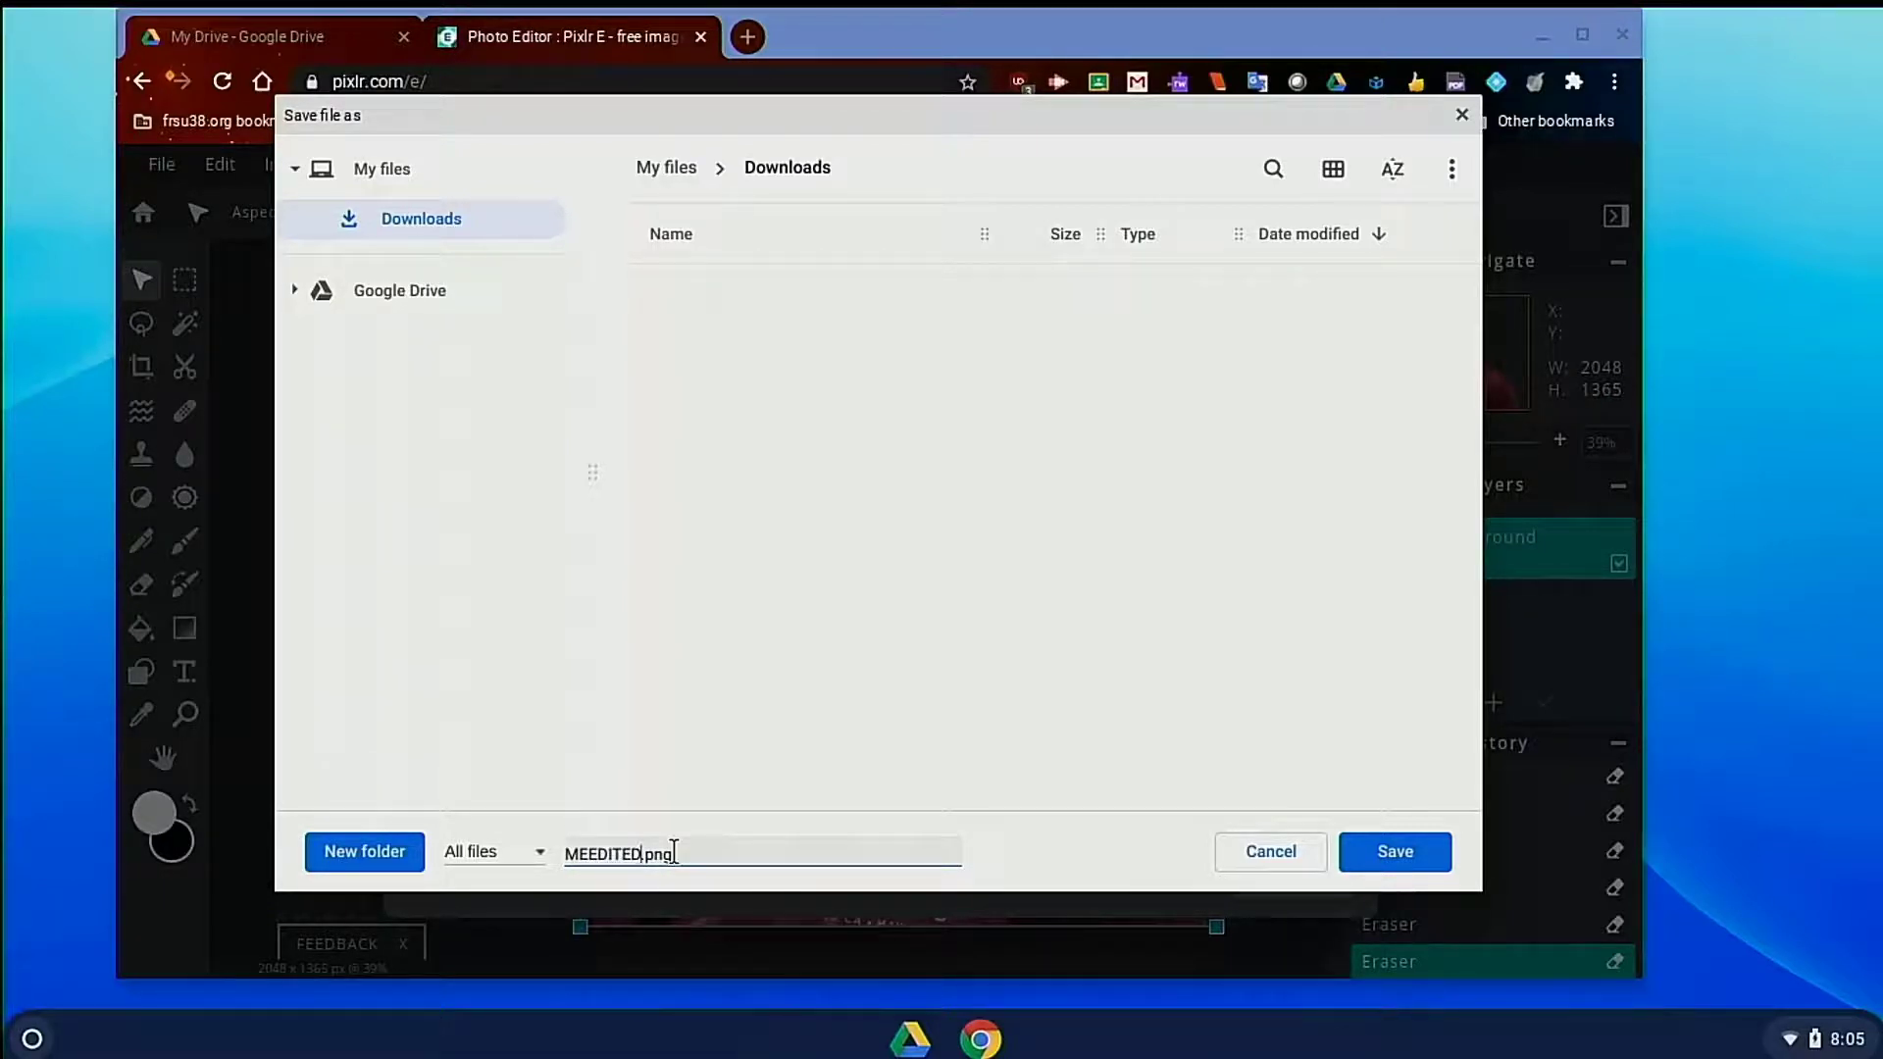
key(BackSpace)
key(BackSpace)
key(BackSpace)
key(BackSpace)
key(BackSpace)
key(BackSpace)
key(BackSpace)
text(eEdited)
click(1422, 856)
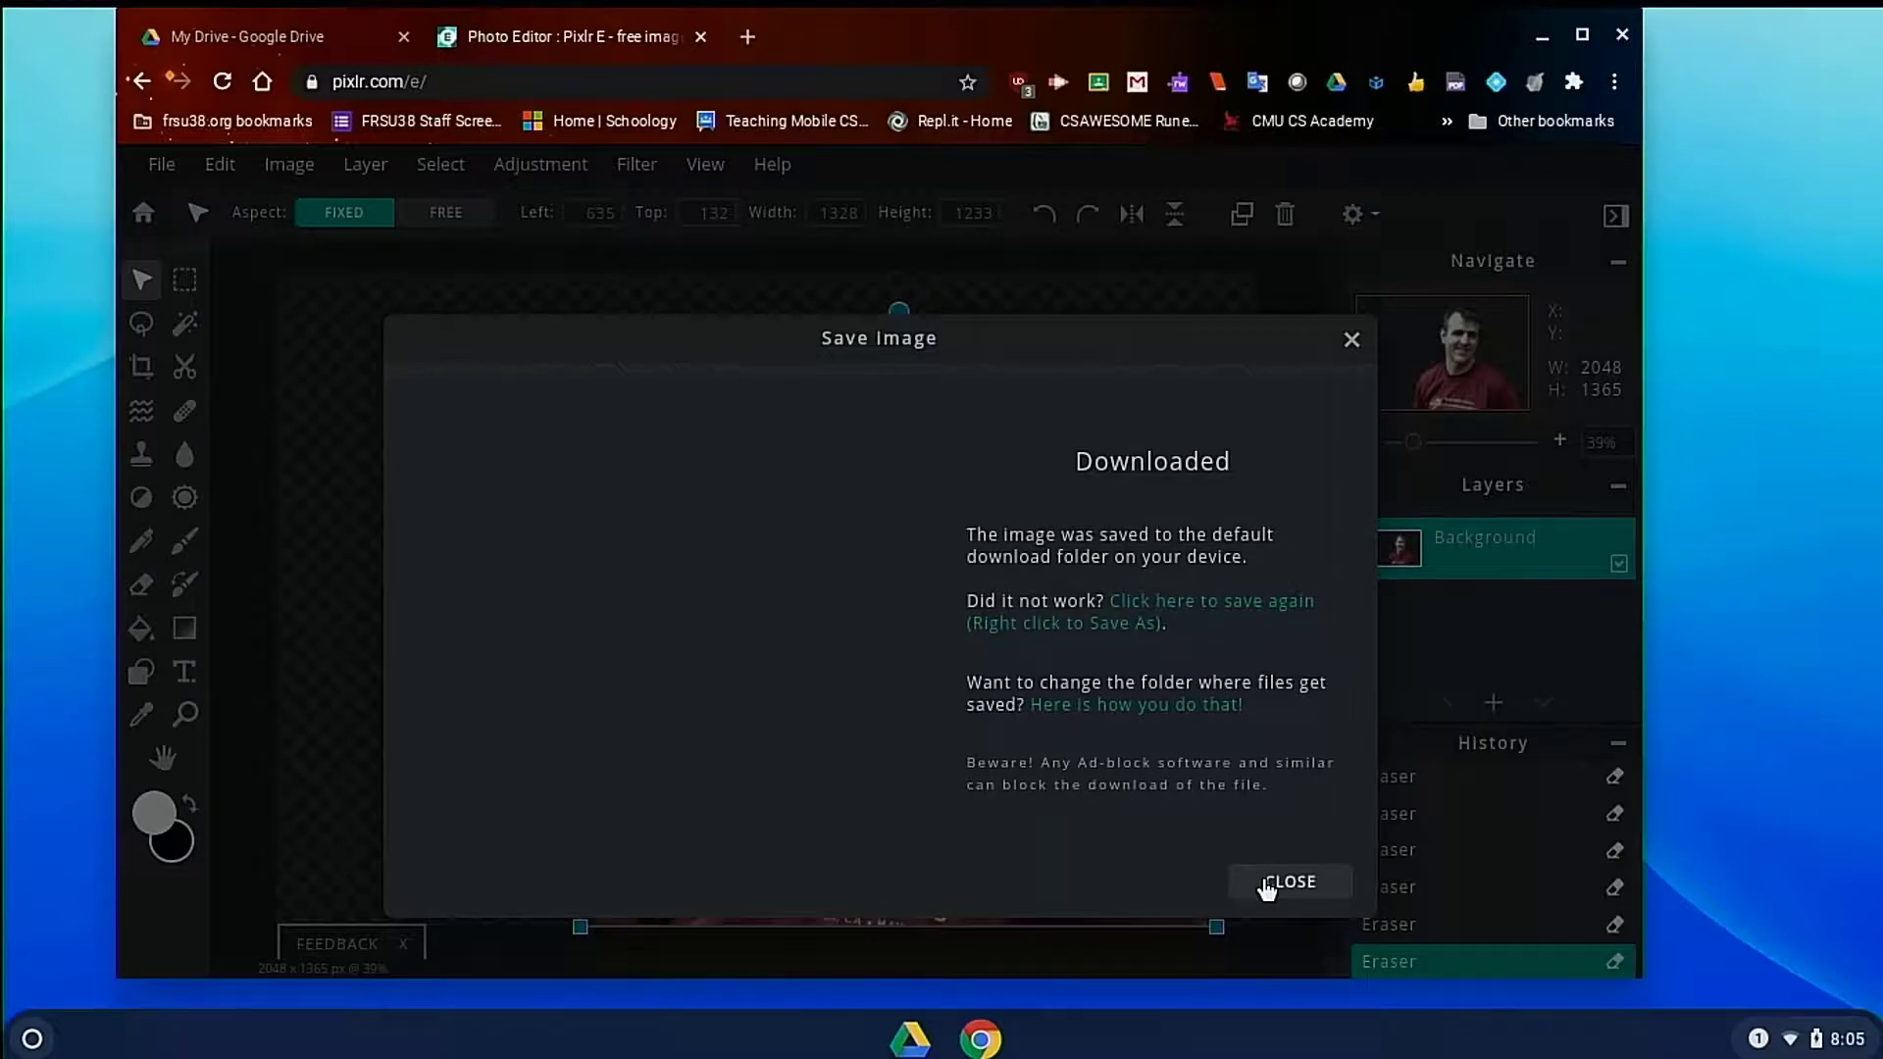
click(1267, 885)
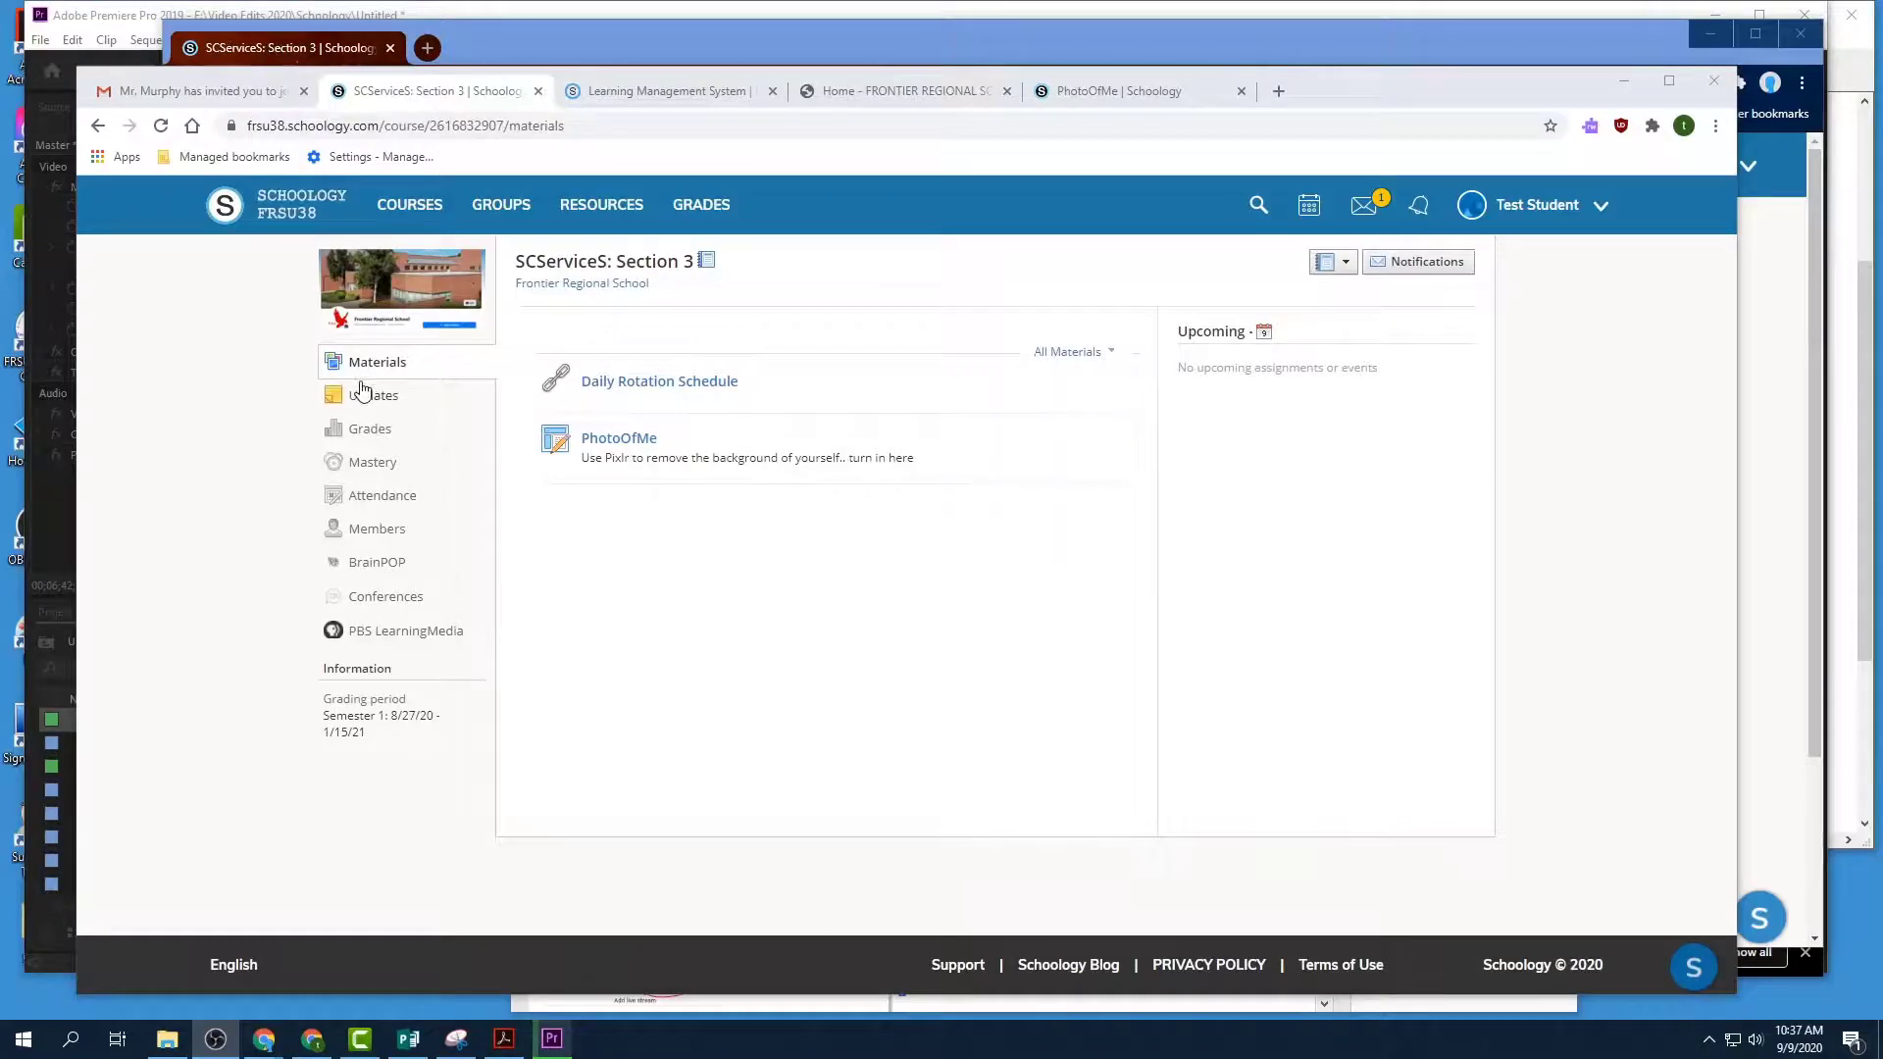
Step: Switch to the Schoology course, upload MeEdited.png from Downloads to the PhotoOfMe assignment and submit it
click(600, 440)
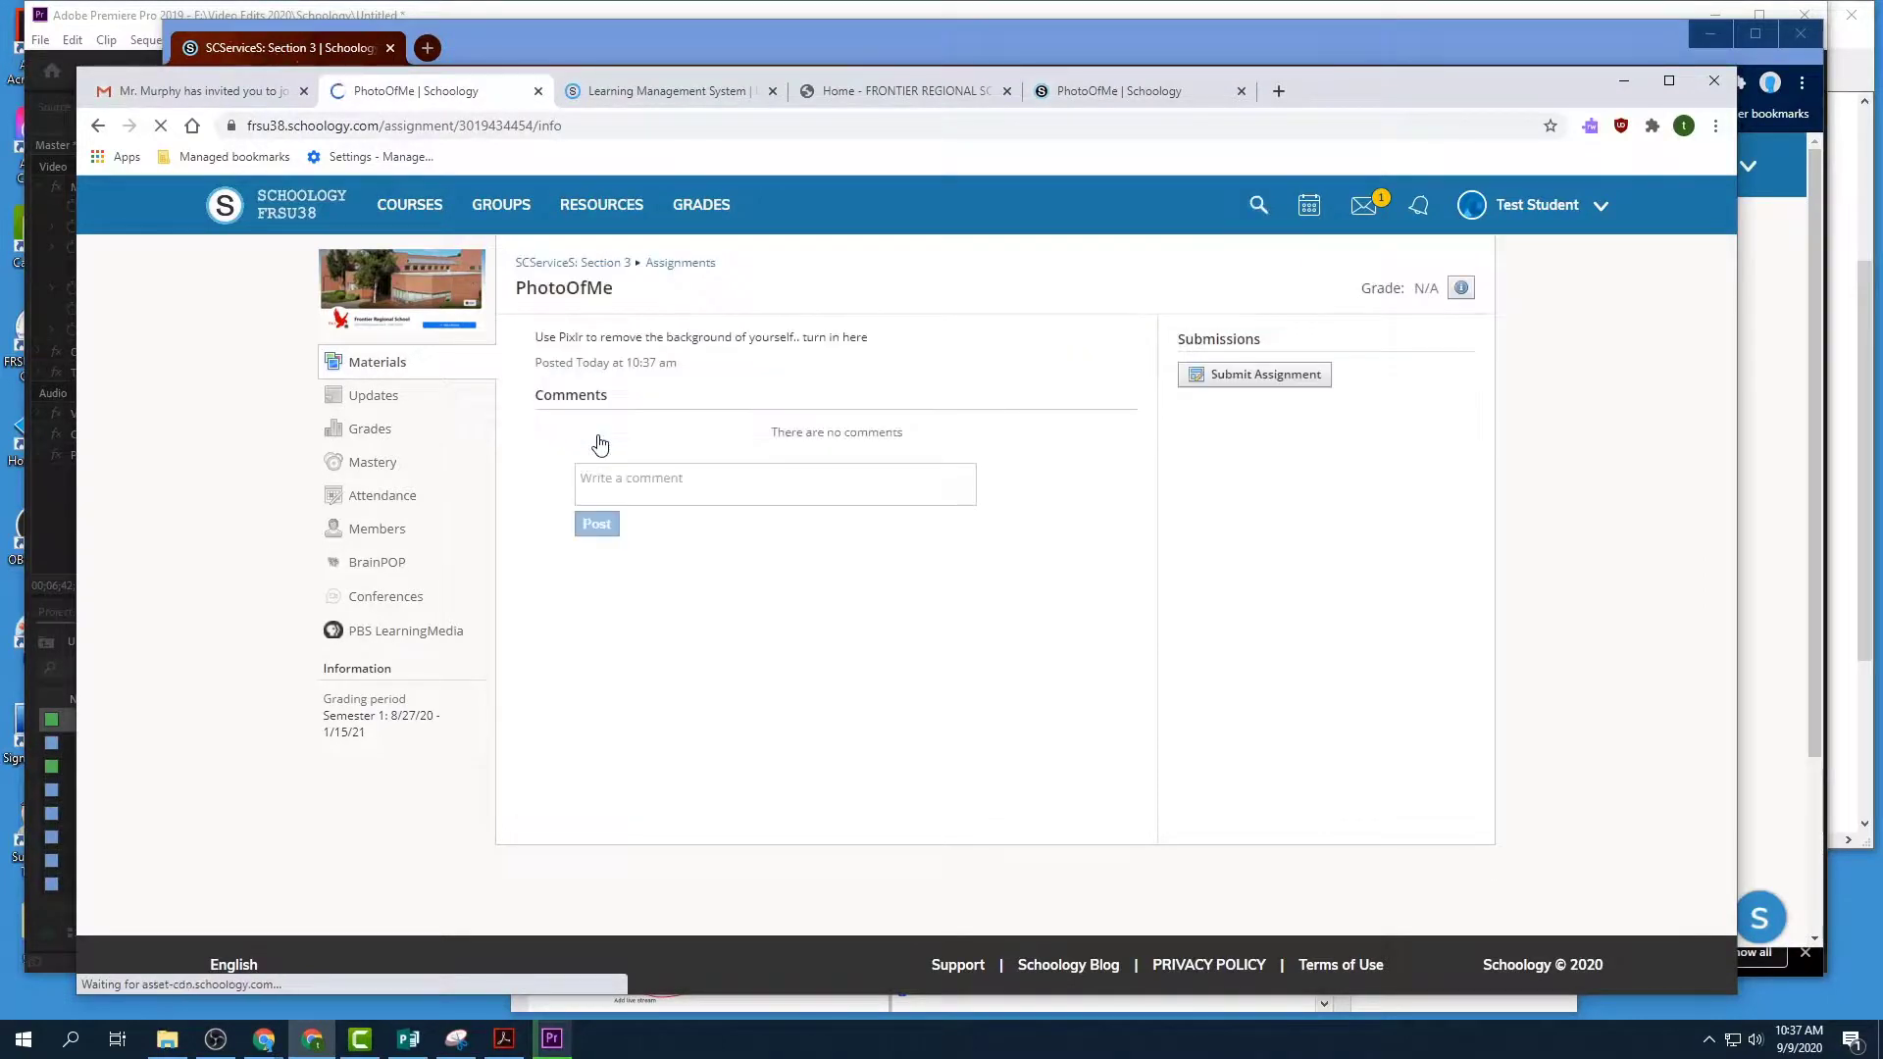
click(1249, 375)
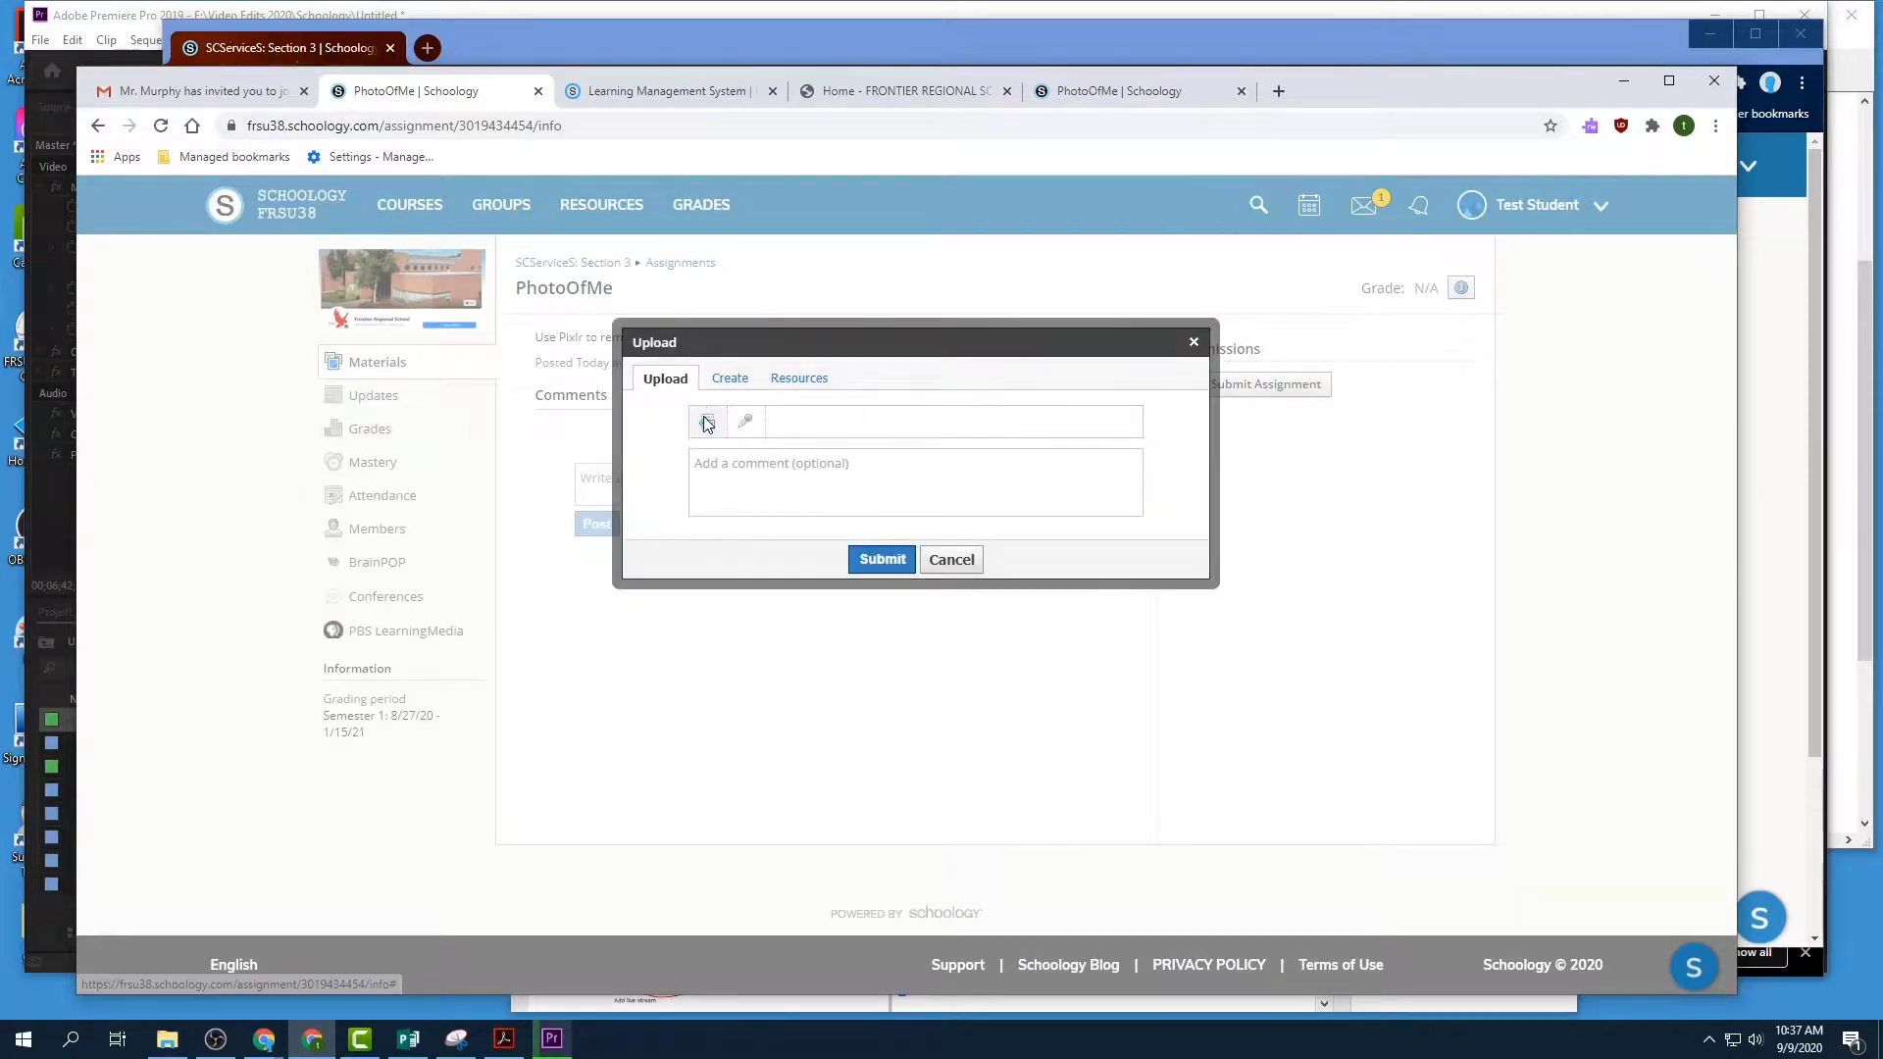
click(706, 424)
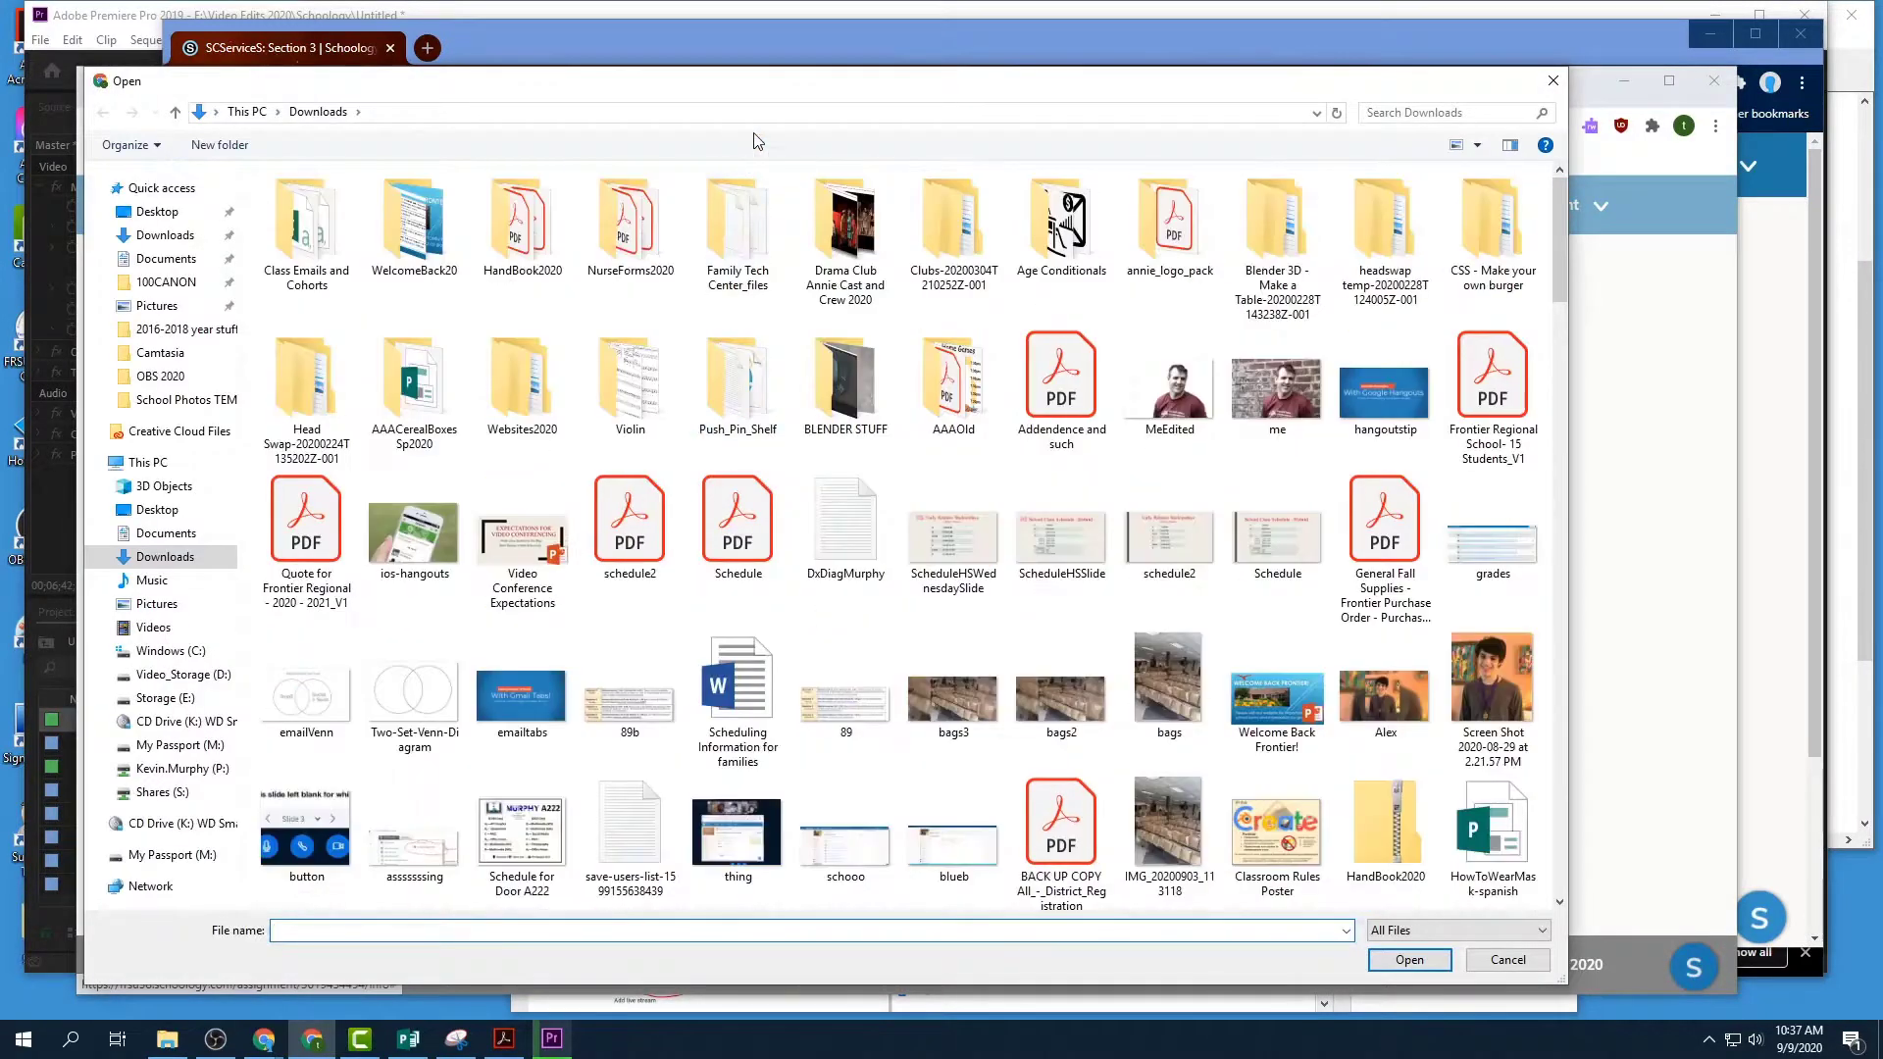
double_click(1169, 412)
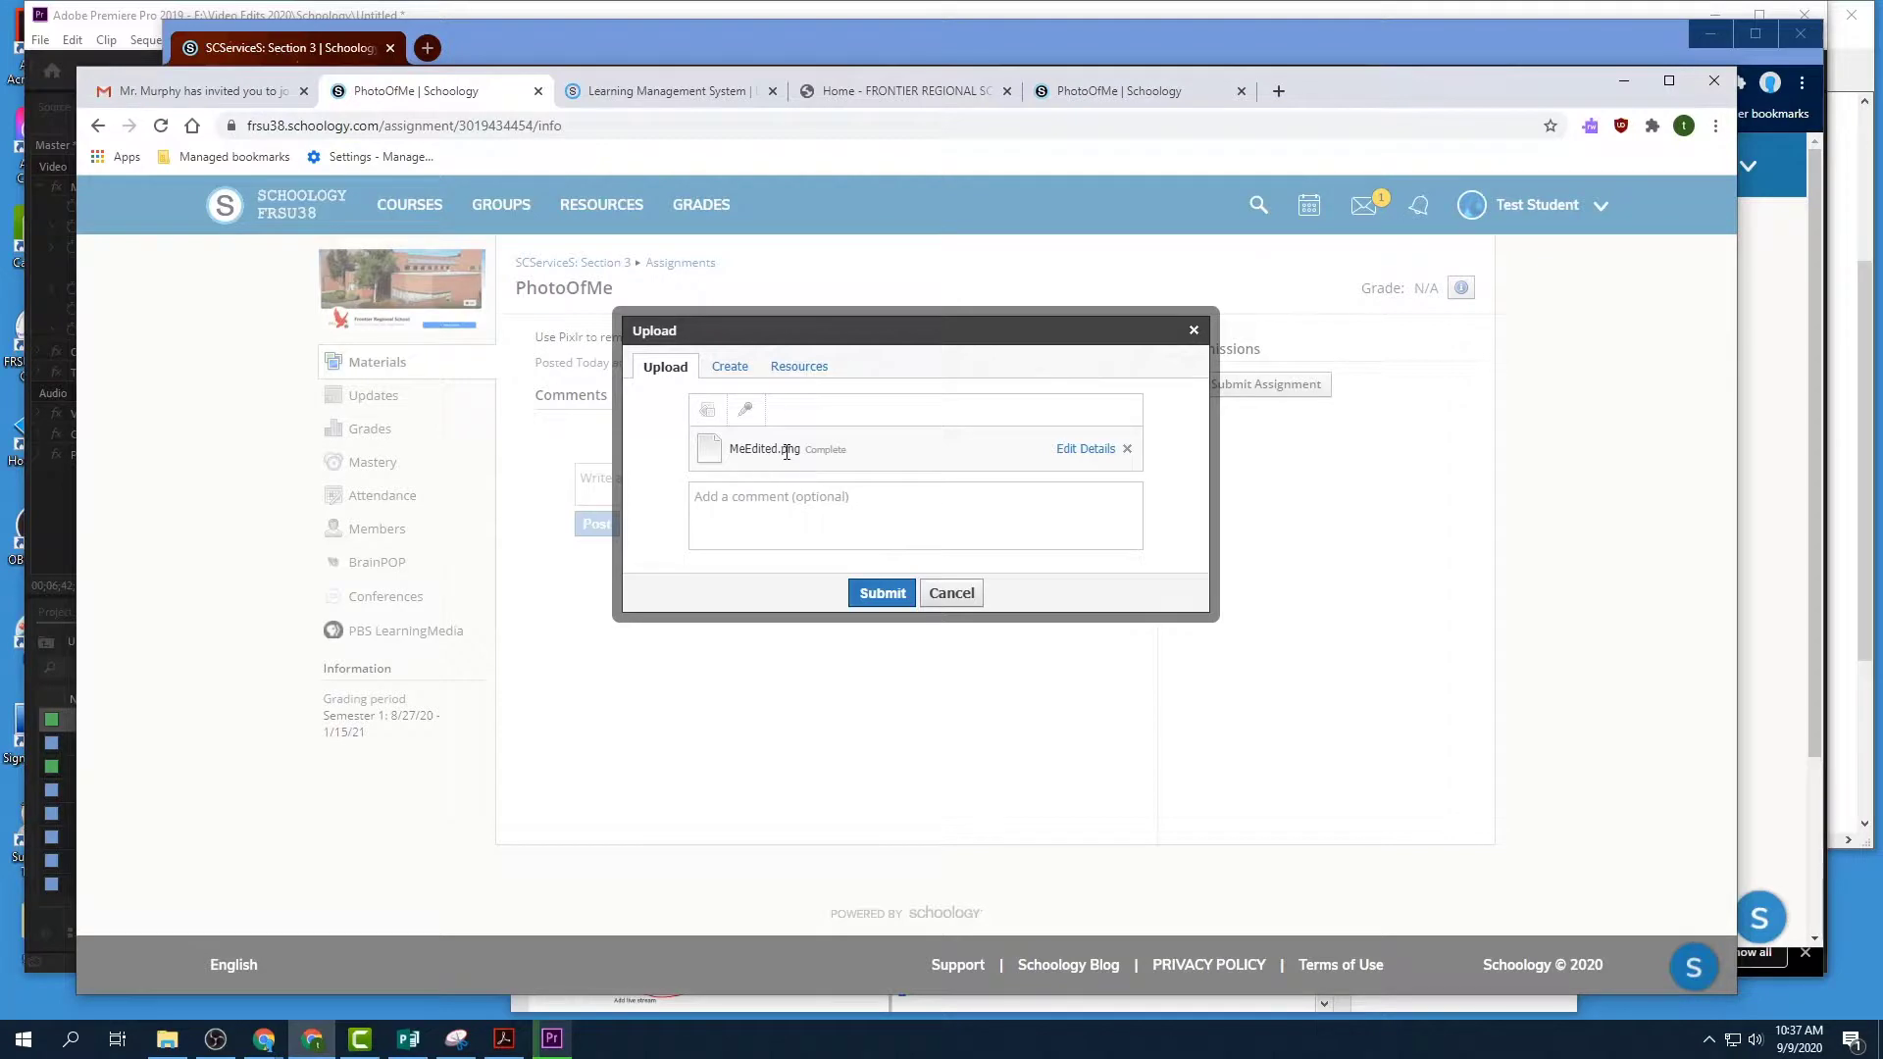
drag(781, 453, 792, 449)
click(887, 595)
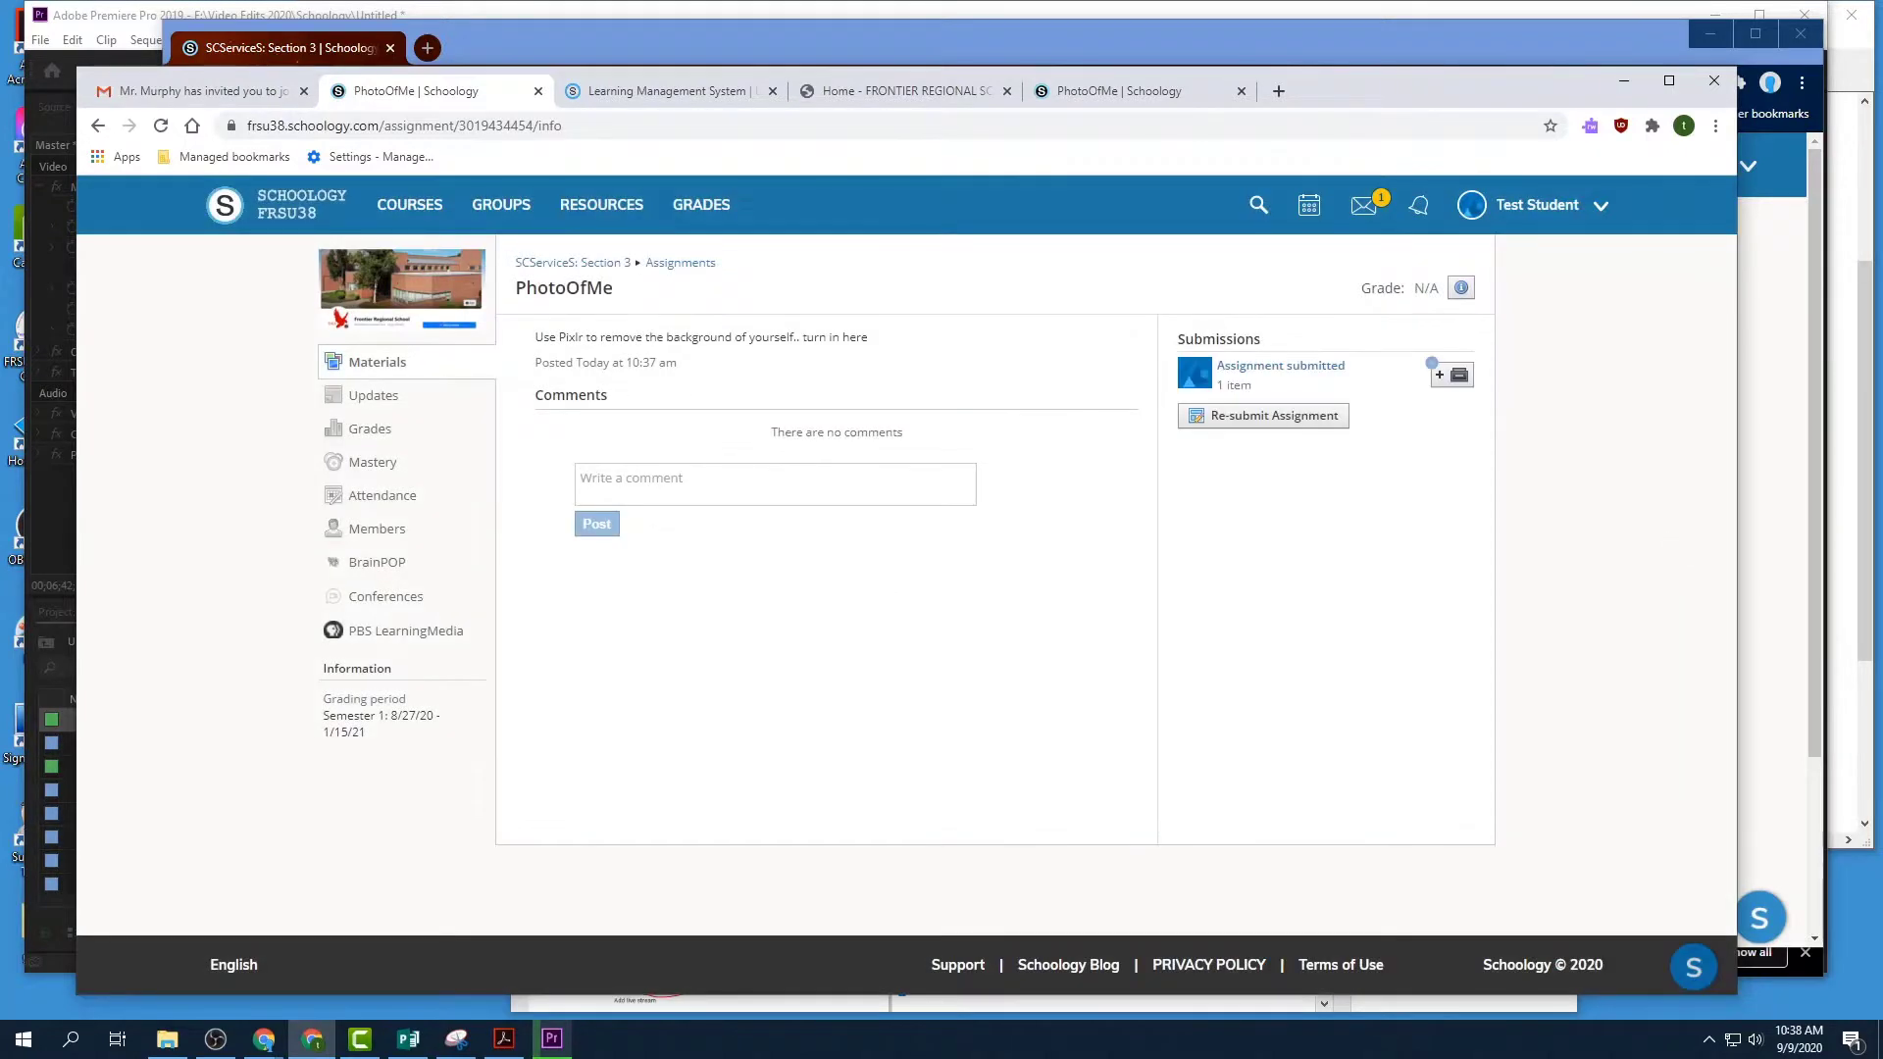